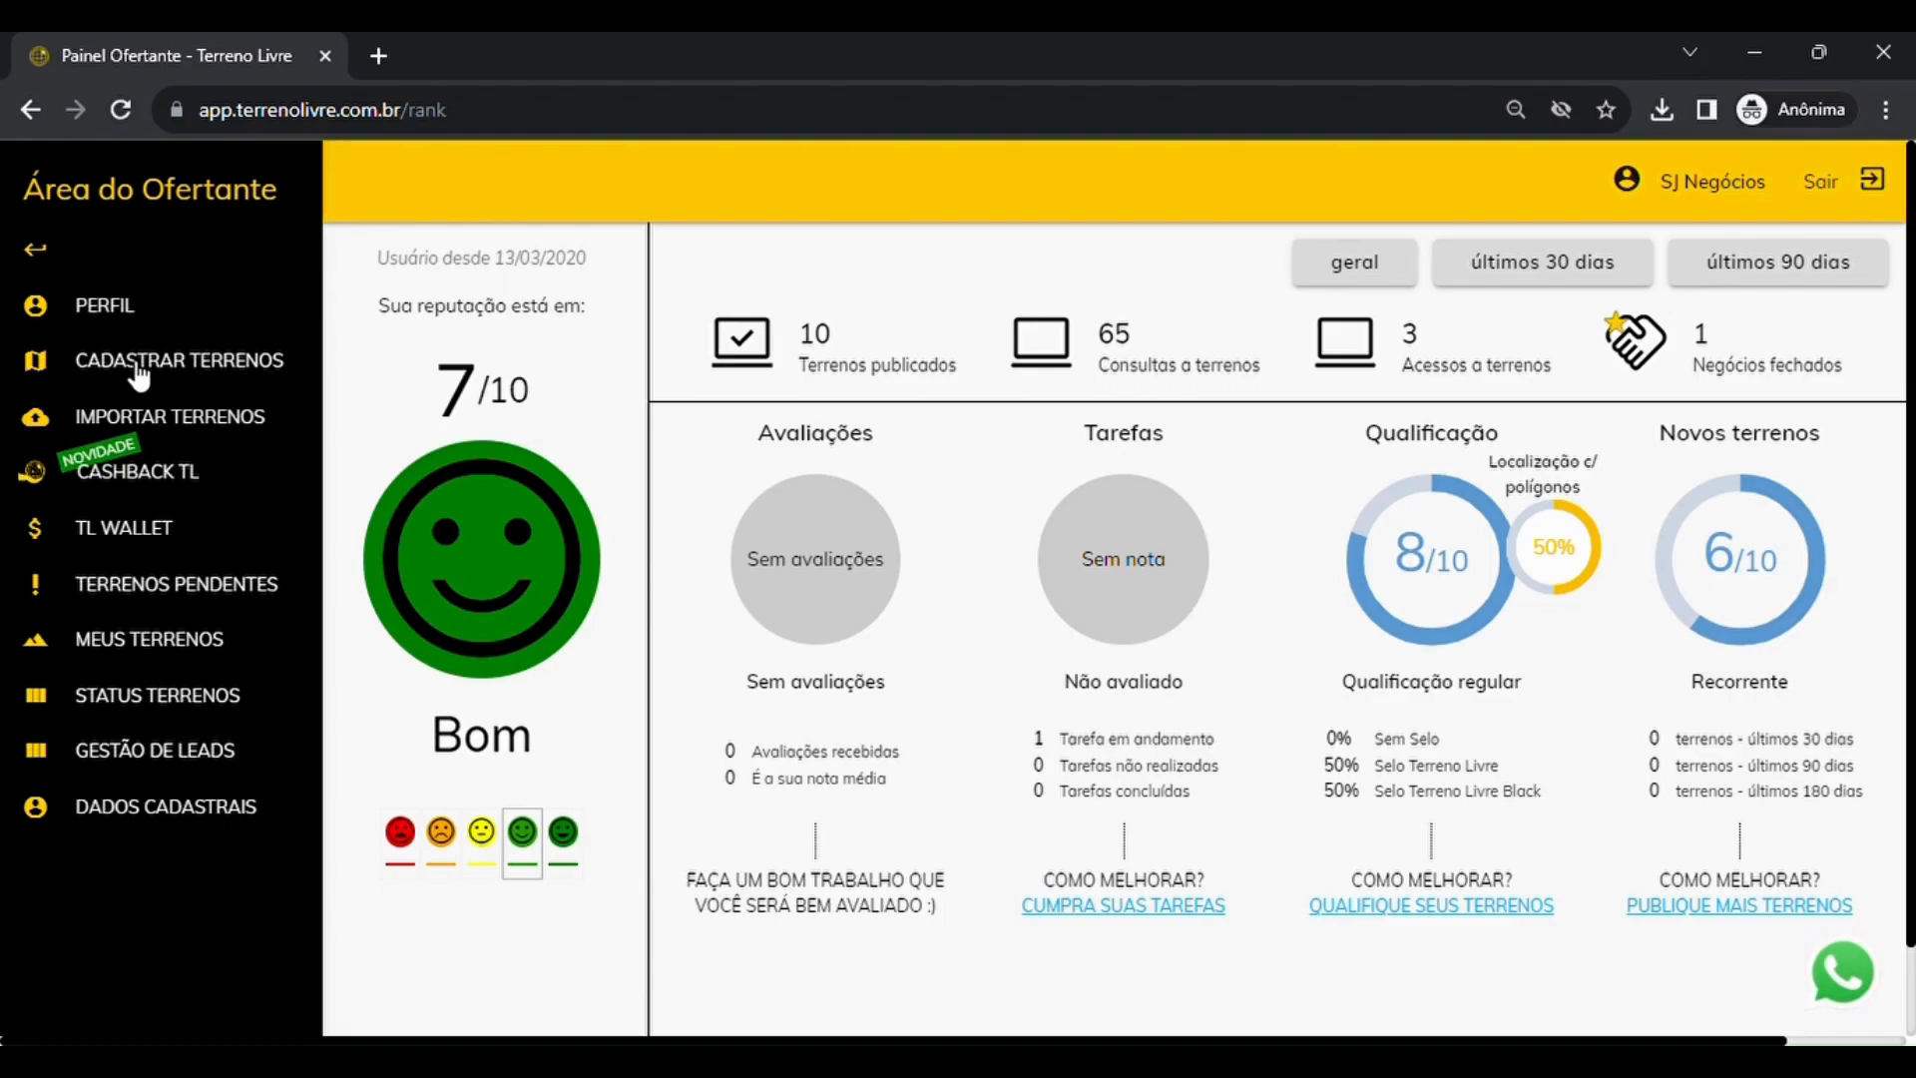
- Start a new plot registration in Cadastrar Terrenos and enter "Nome ou numero" as the offeror code
left_click(141, 370)
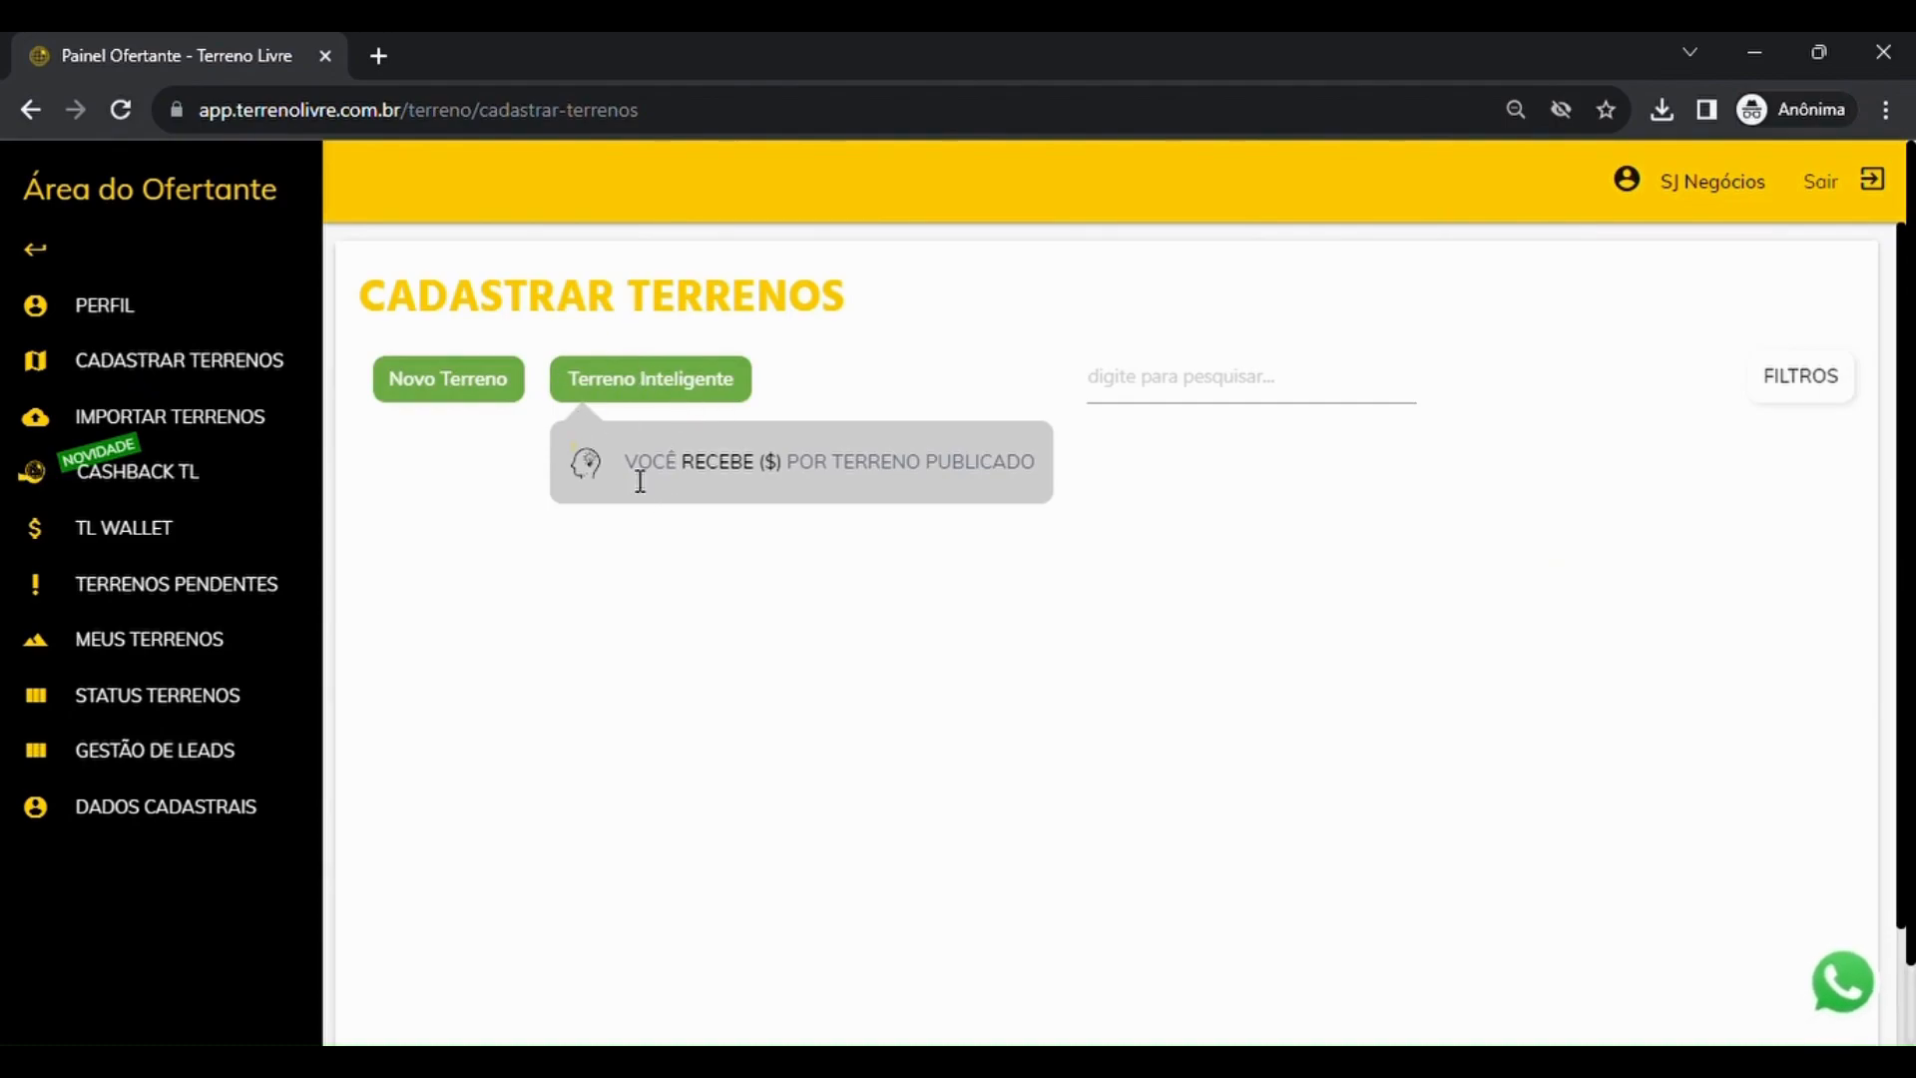
left_click_drag(626, 469, 1034, 474)
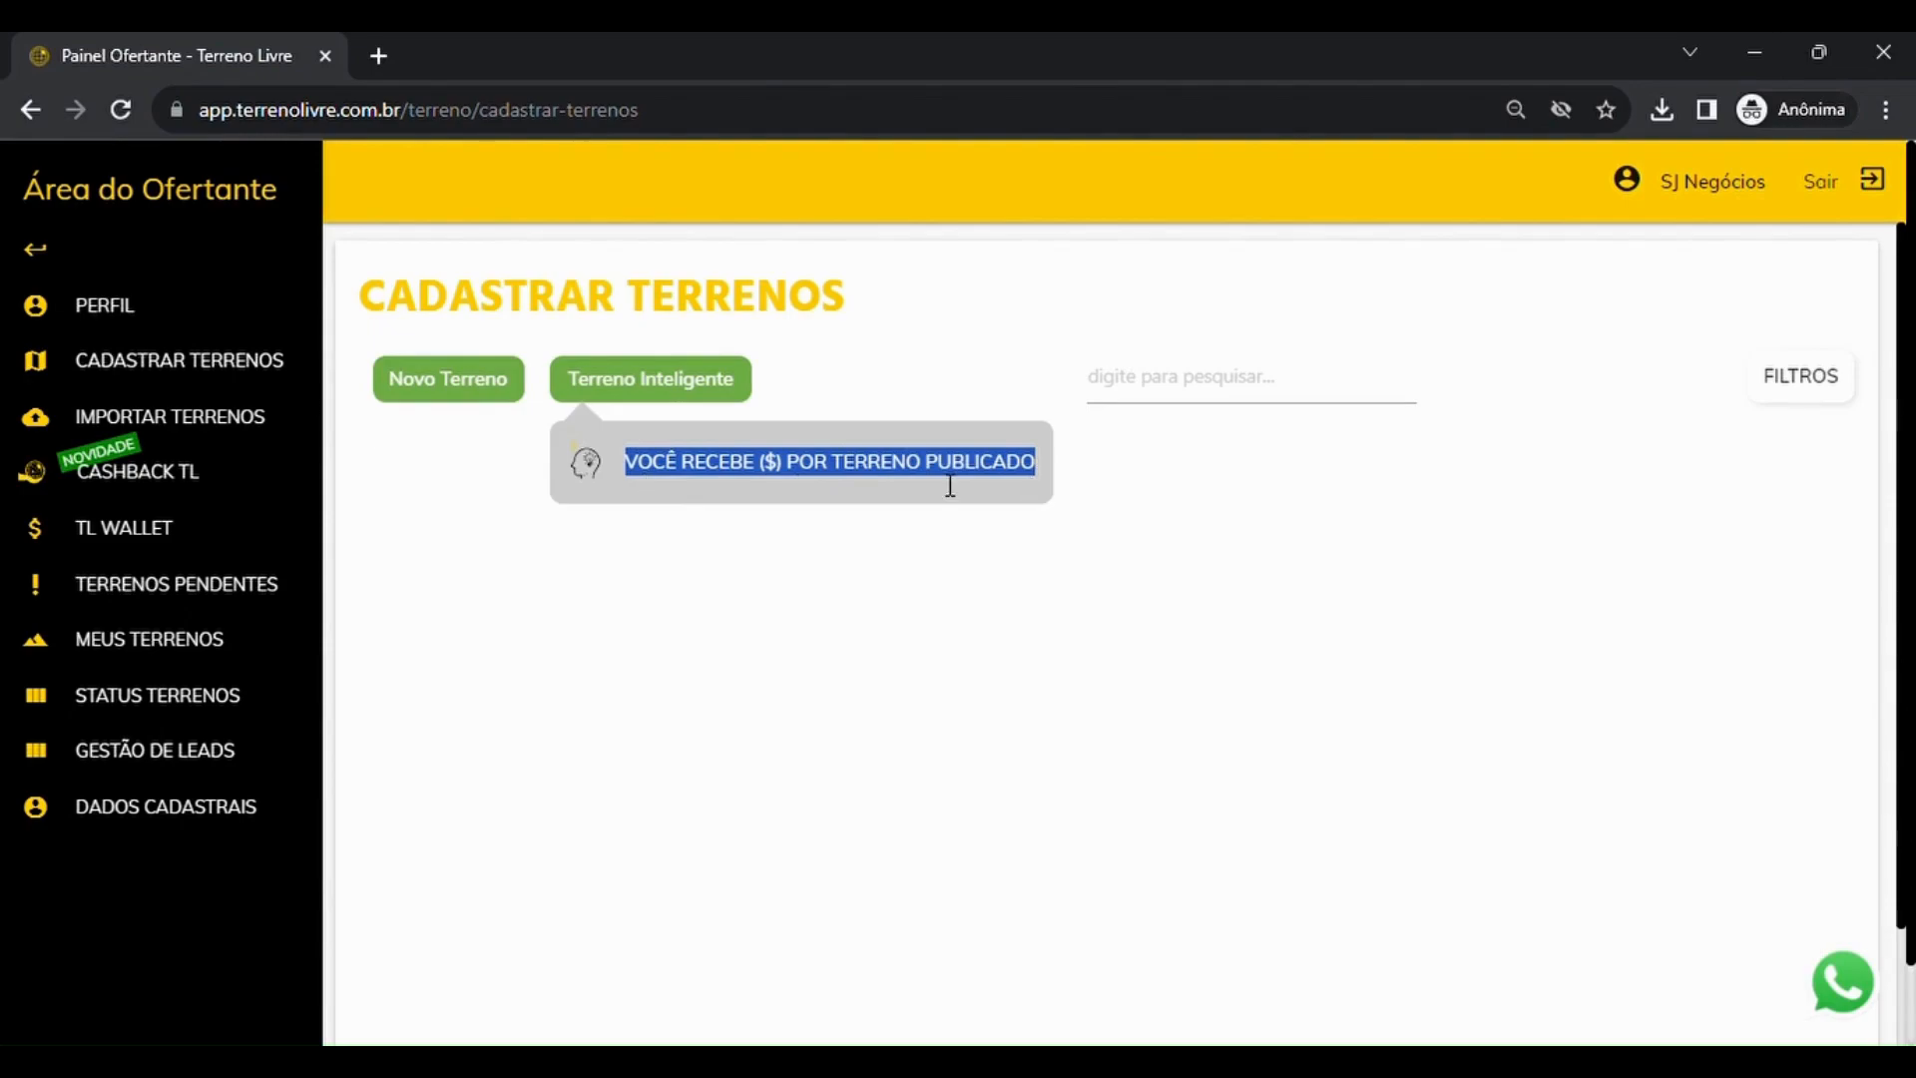
left_click(467, 381)
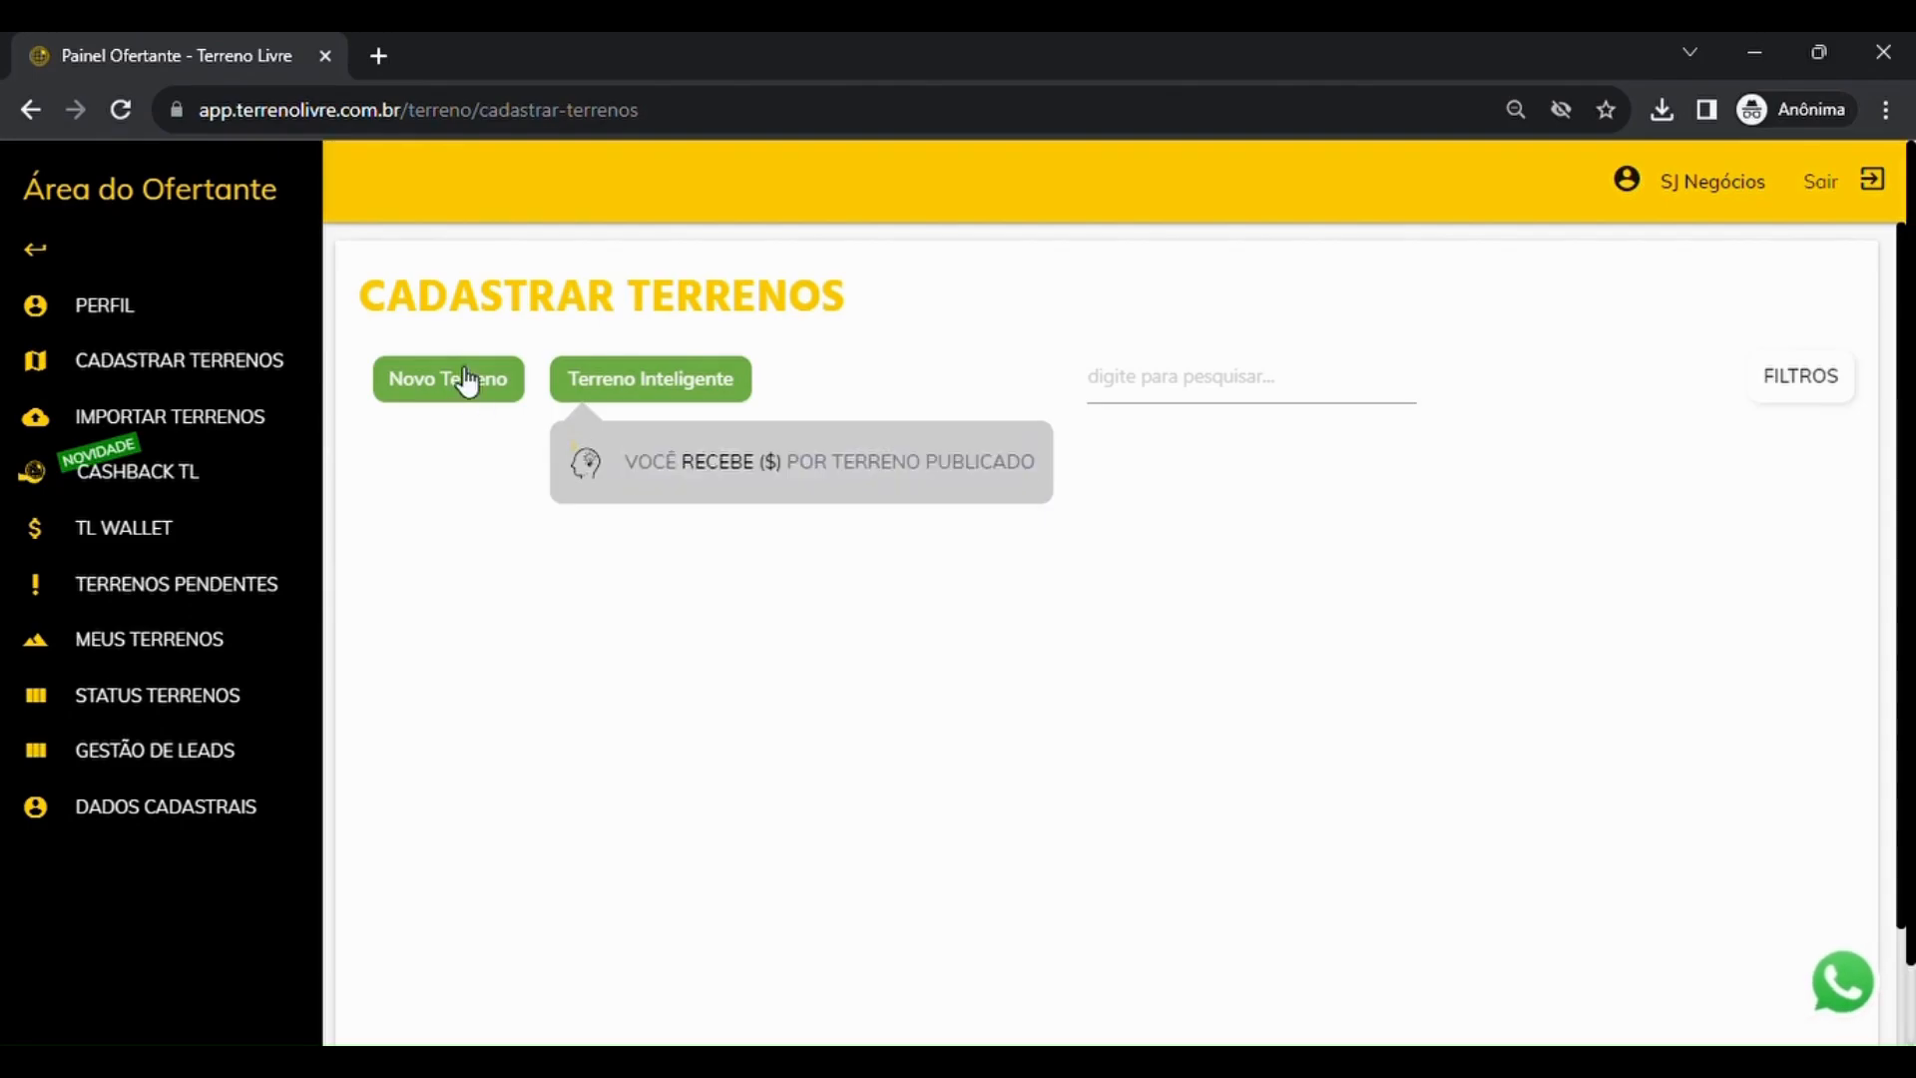
left_click(469, 423)
type("N")
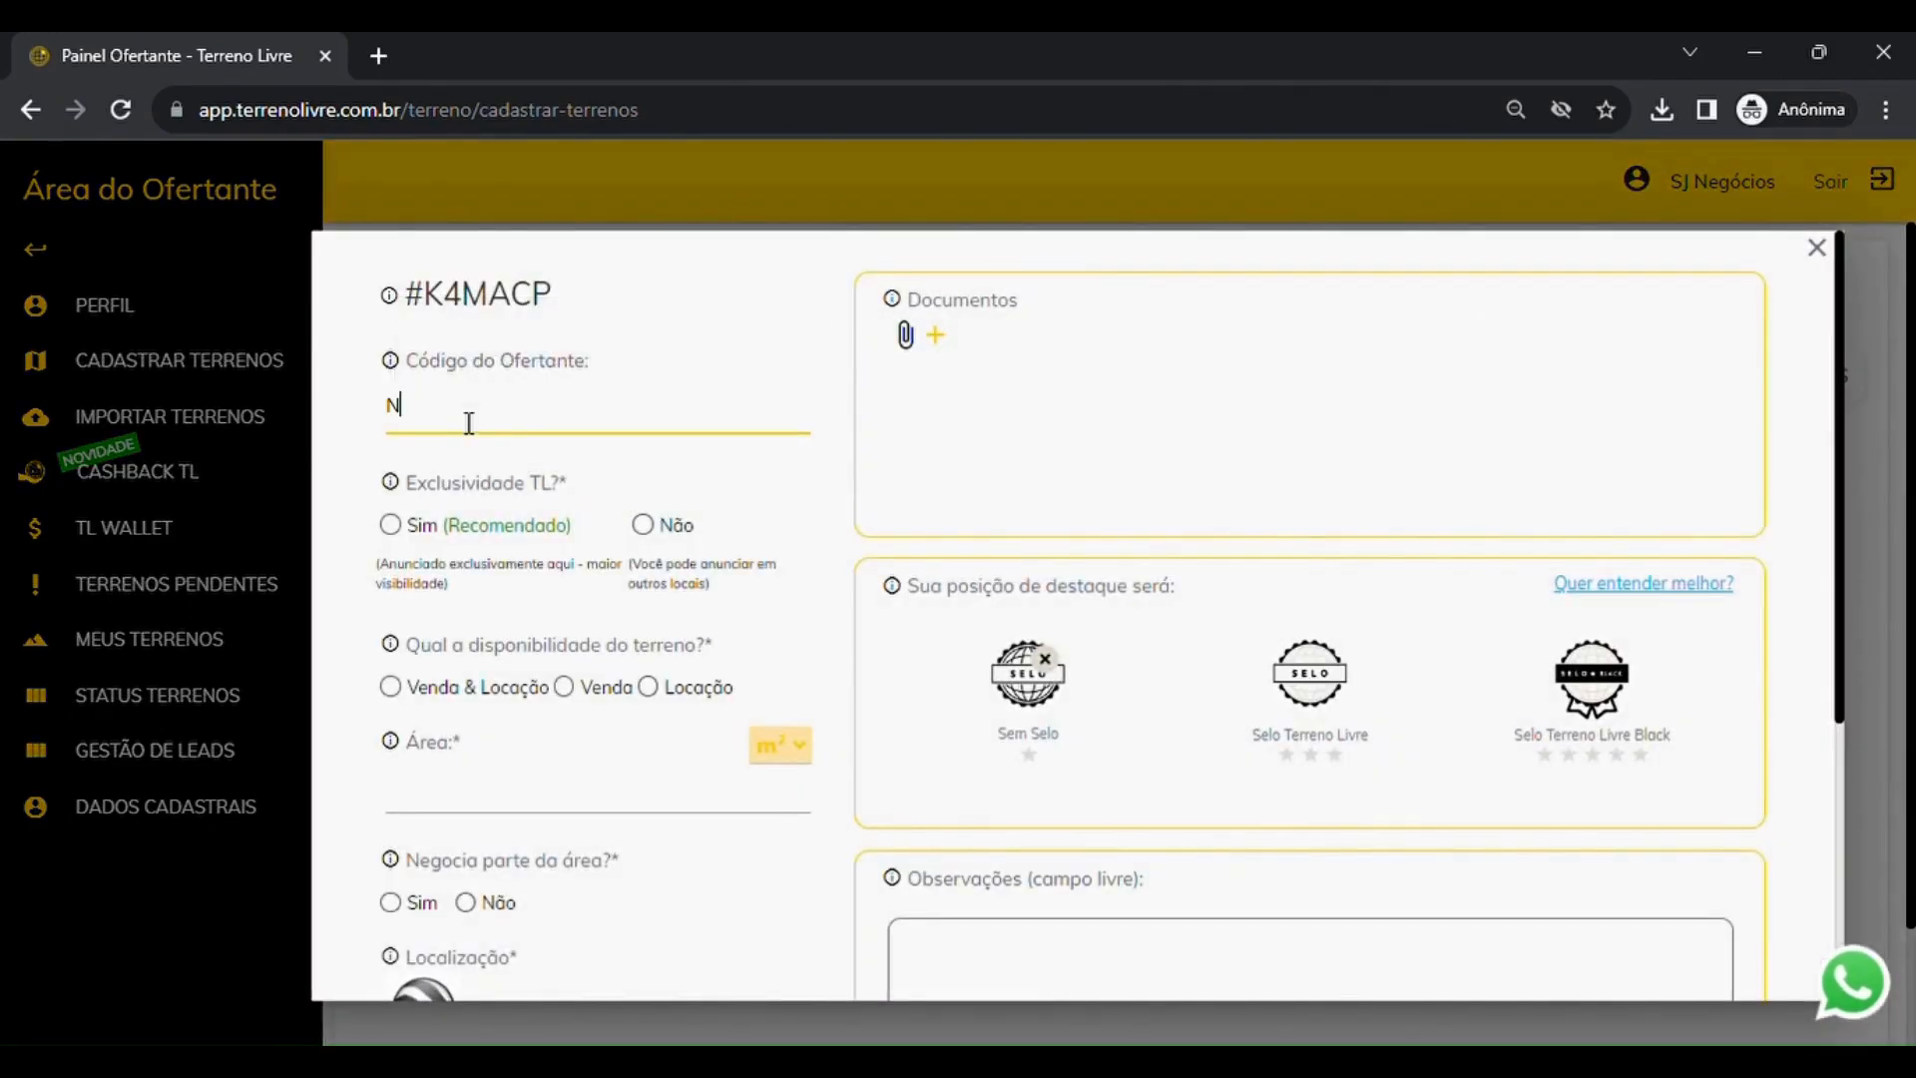
type("ome ou numero")
- Set the TL exclusivity to Sim (Recomendado) and the plot's availability to Venda & Locação
left_click_drag(407, 484, 599, 483)
scroll(599, 483, "down", 3)
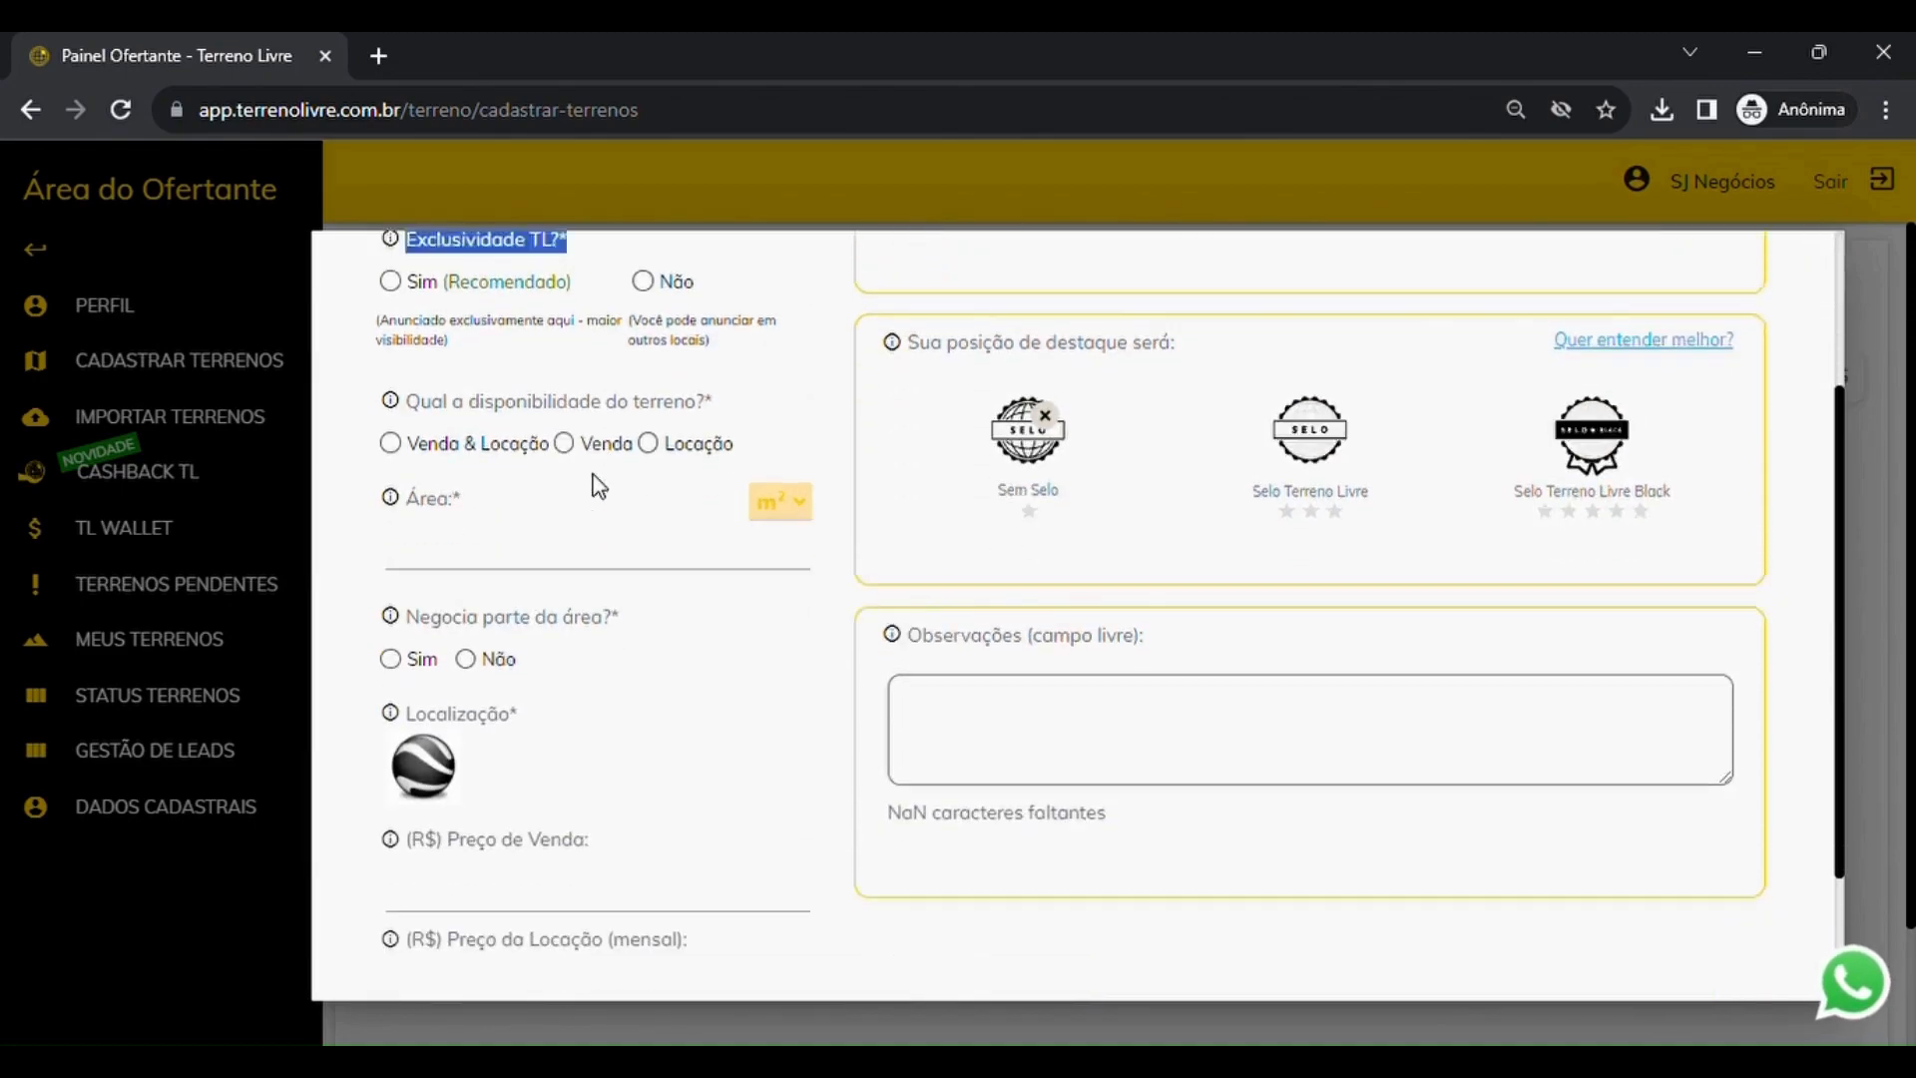
scroll(599, 483, "up", 1)
left_click(586, 355)
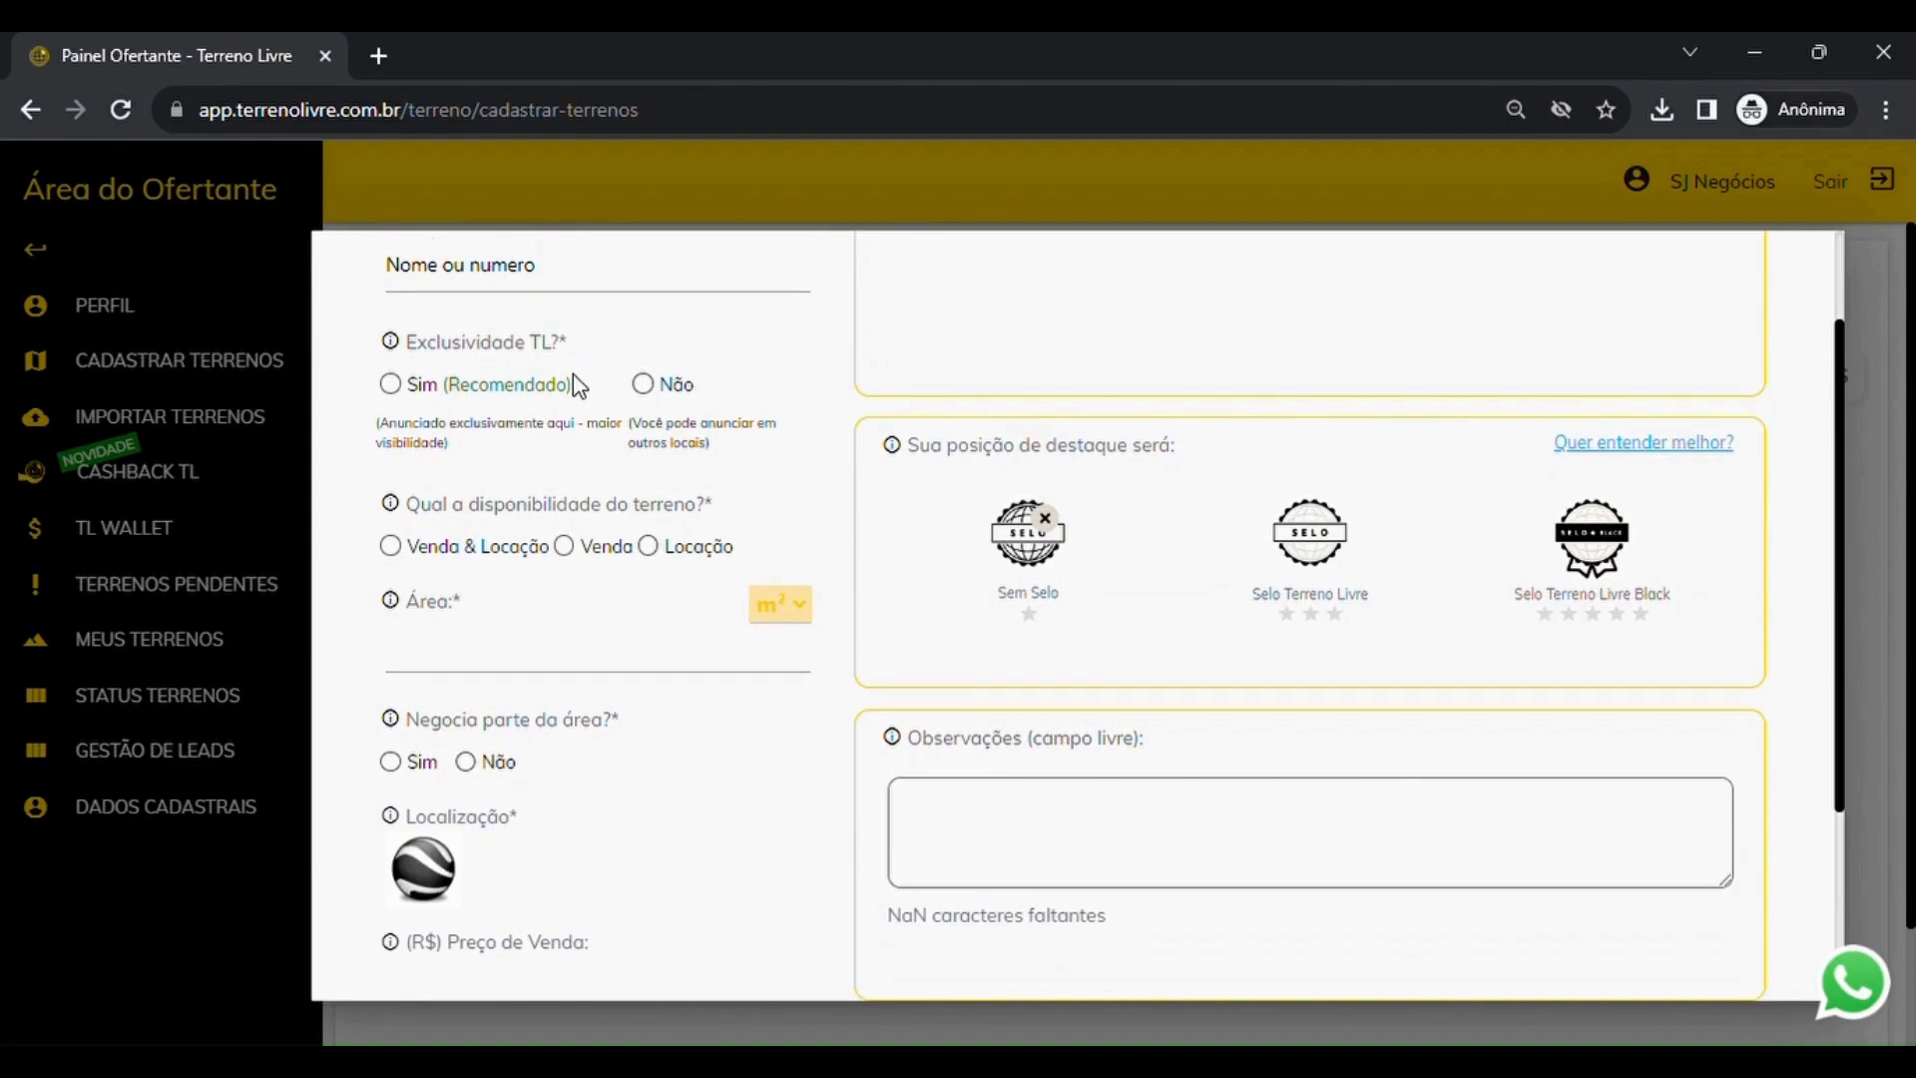
left_click_drag(409, 344, 575, 355)
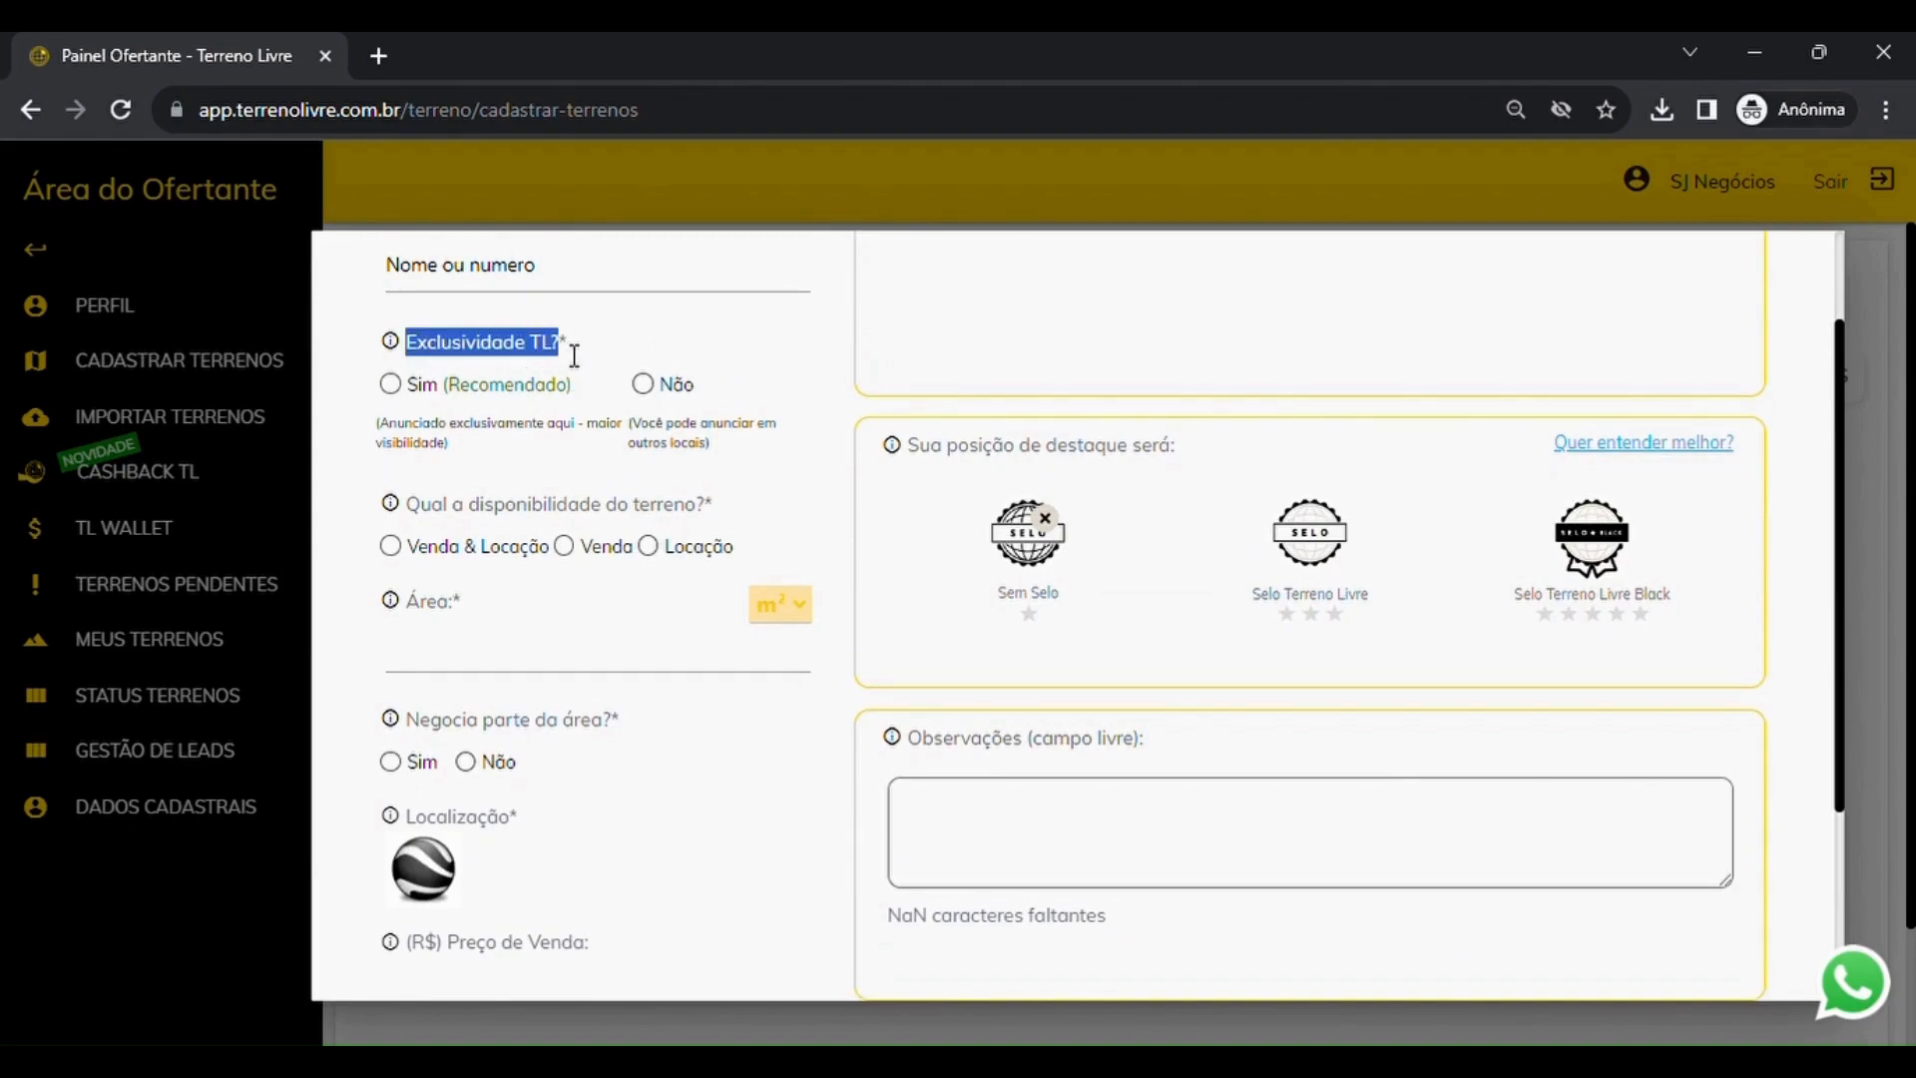
left_click(429, 399)
left_click_drag(410, 511, 710, 514)
left_click(475, 557)
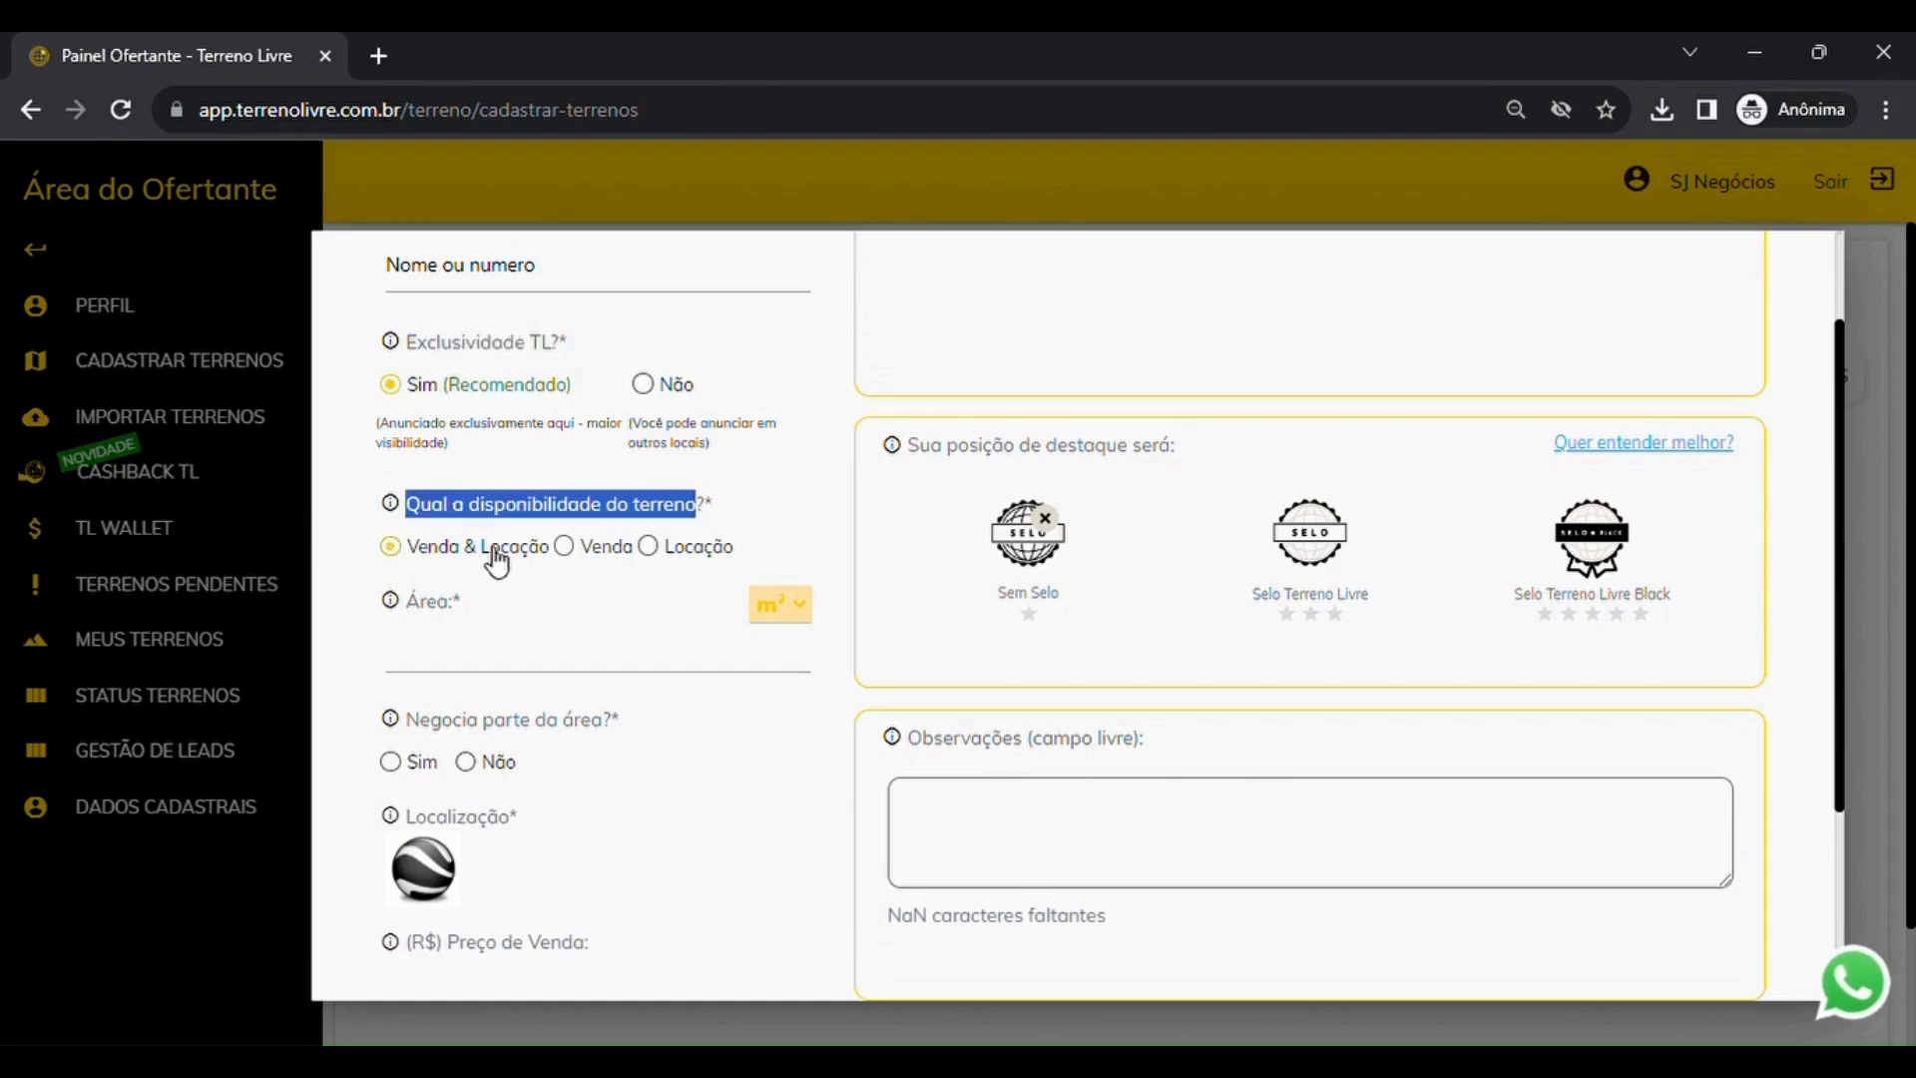
- Set the plot's area to 5.000,00 m² and choose Sim for negotiating part of the area
left_click(502, 662)
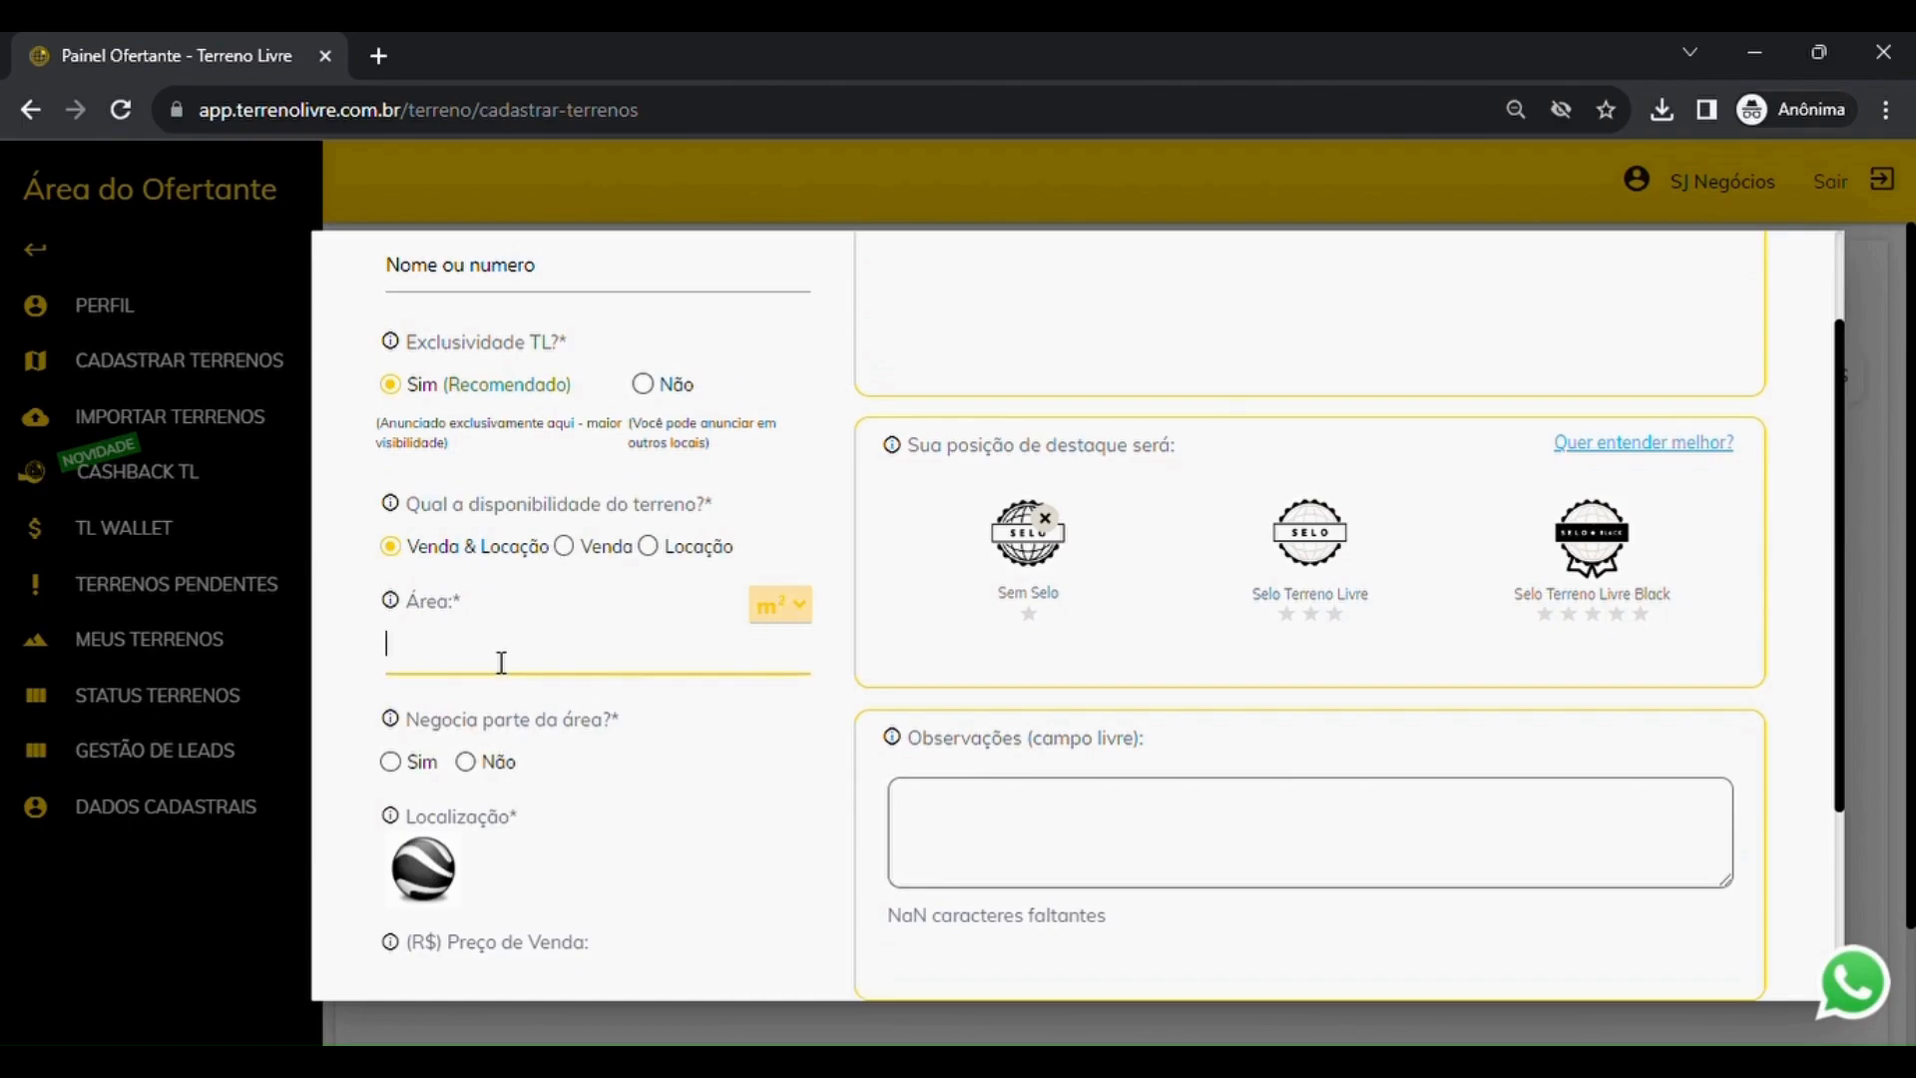
type("5000000")
key("BackSpace")
scroll(502, 663, "down", 3)
left_click_drag(403, 437, 667, 437)
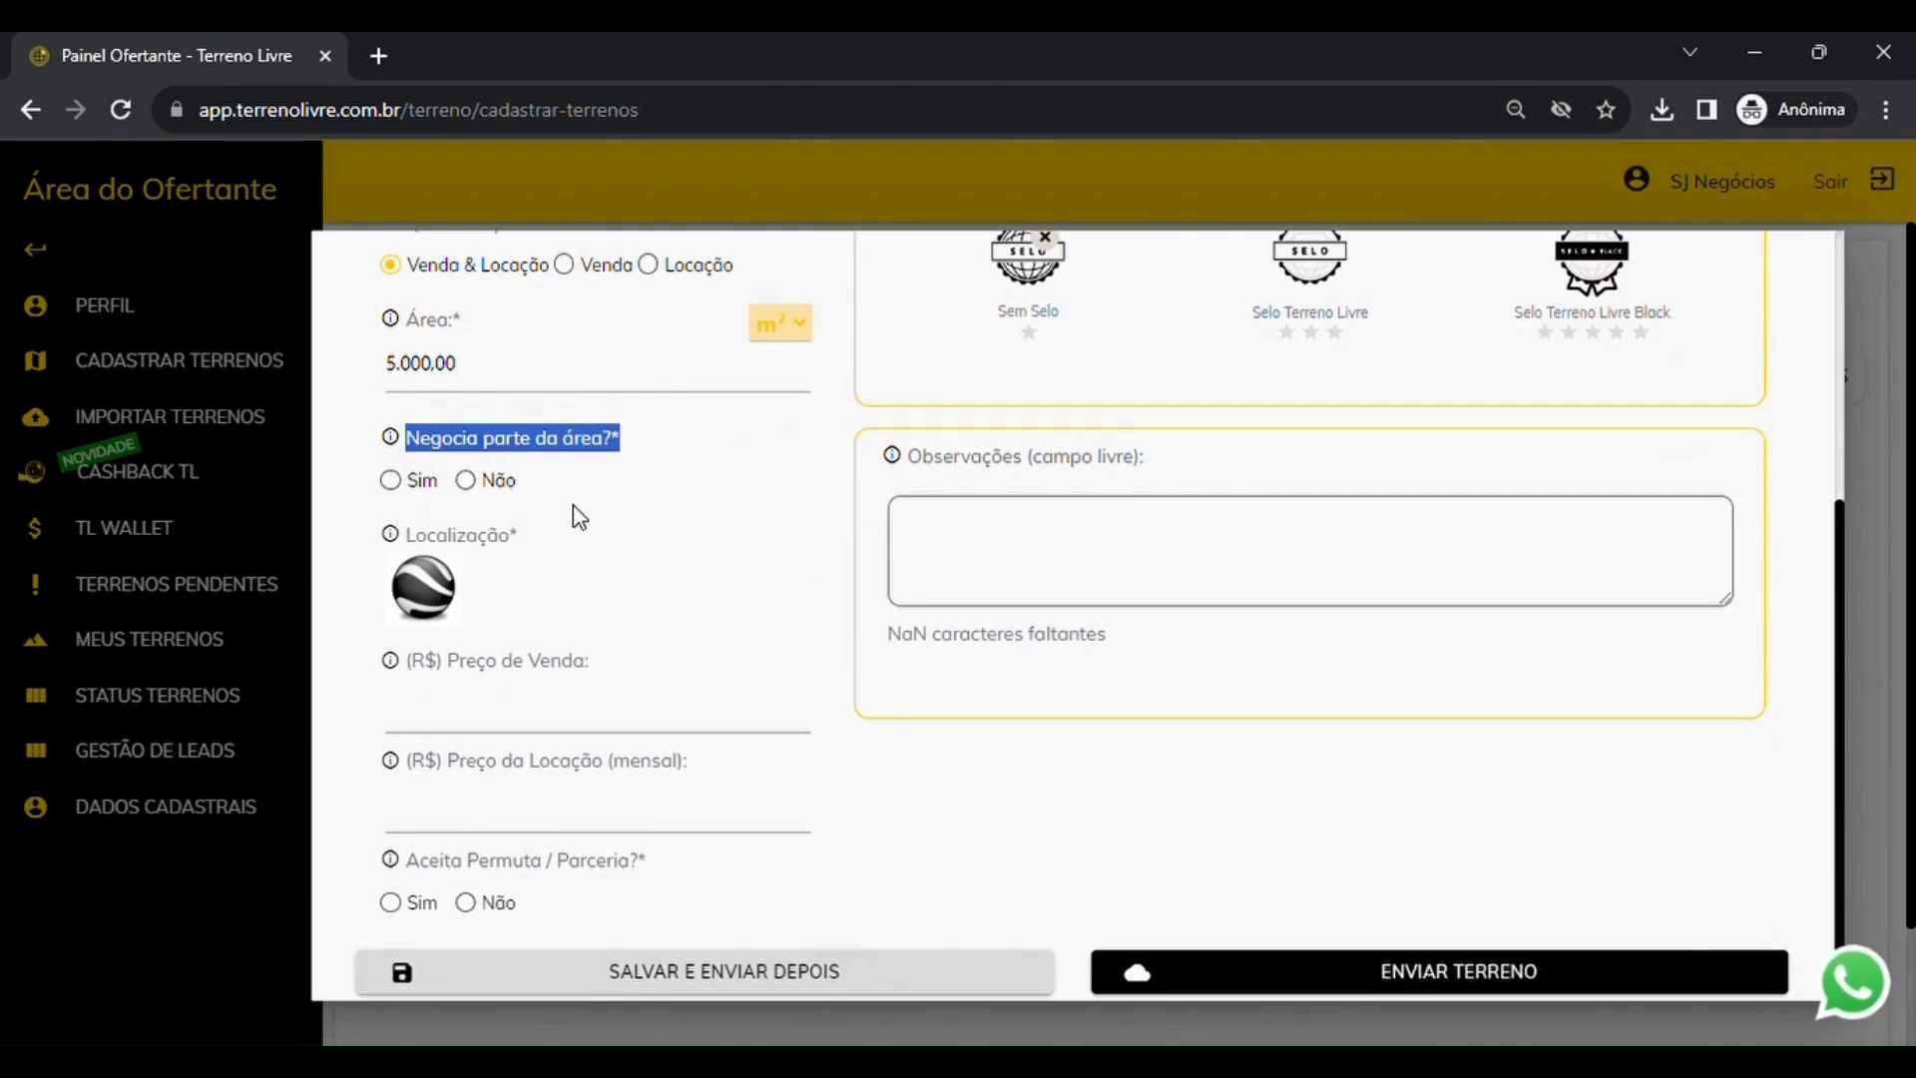
left_click(397, 481)
- Open the map for the plot's location and search for São Paulo, SP, Brasil
left_click(427, 589)
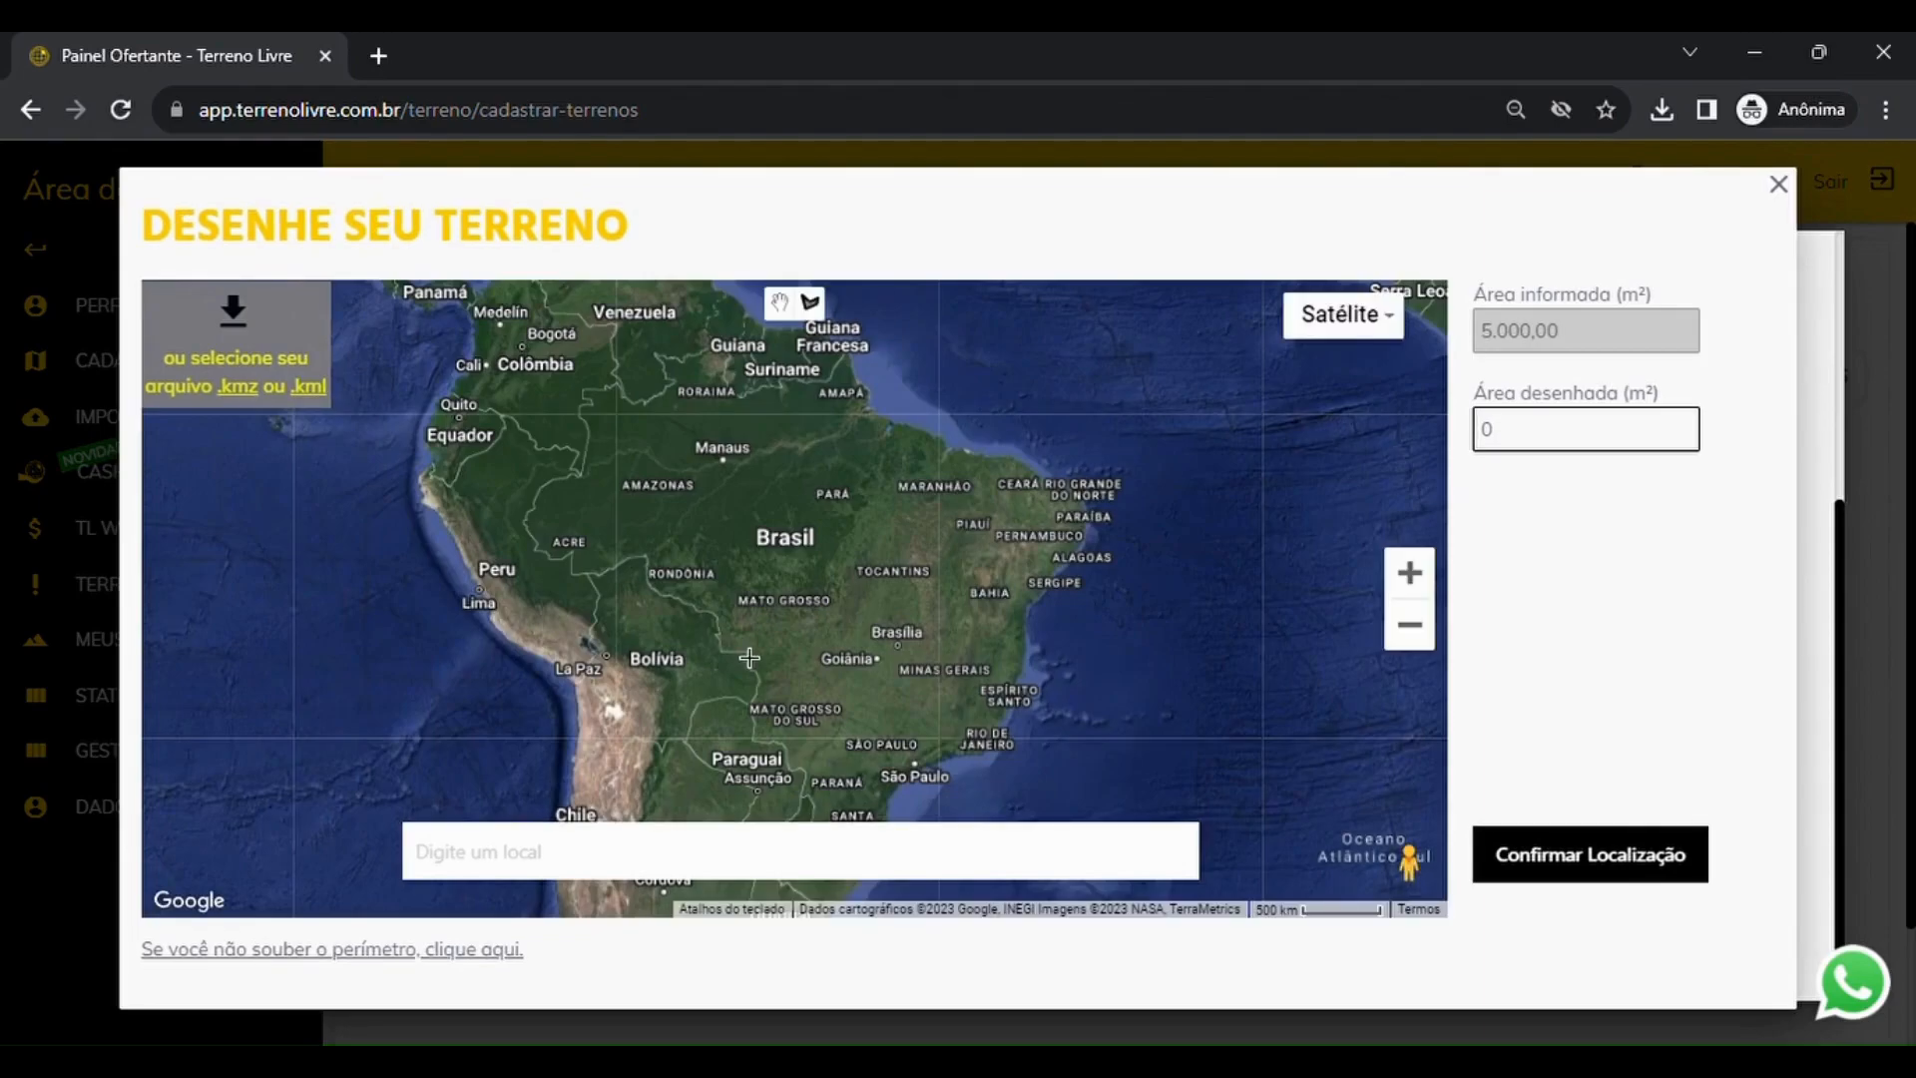
left_click(749, 847)
type("s")
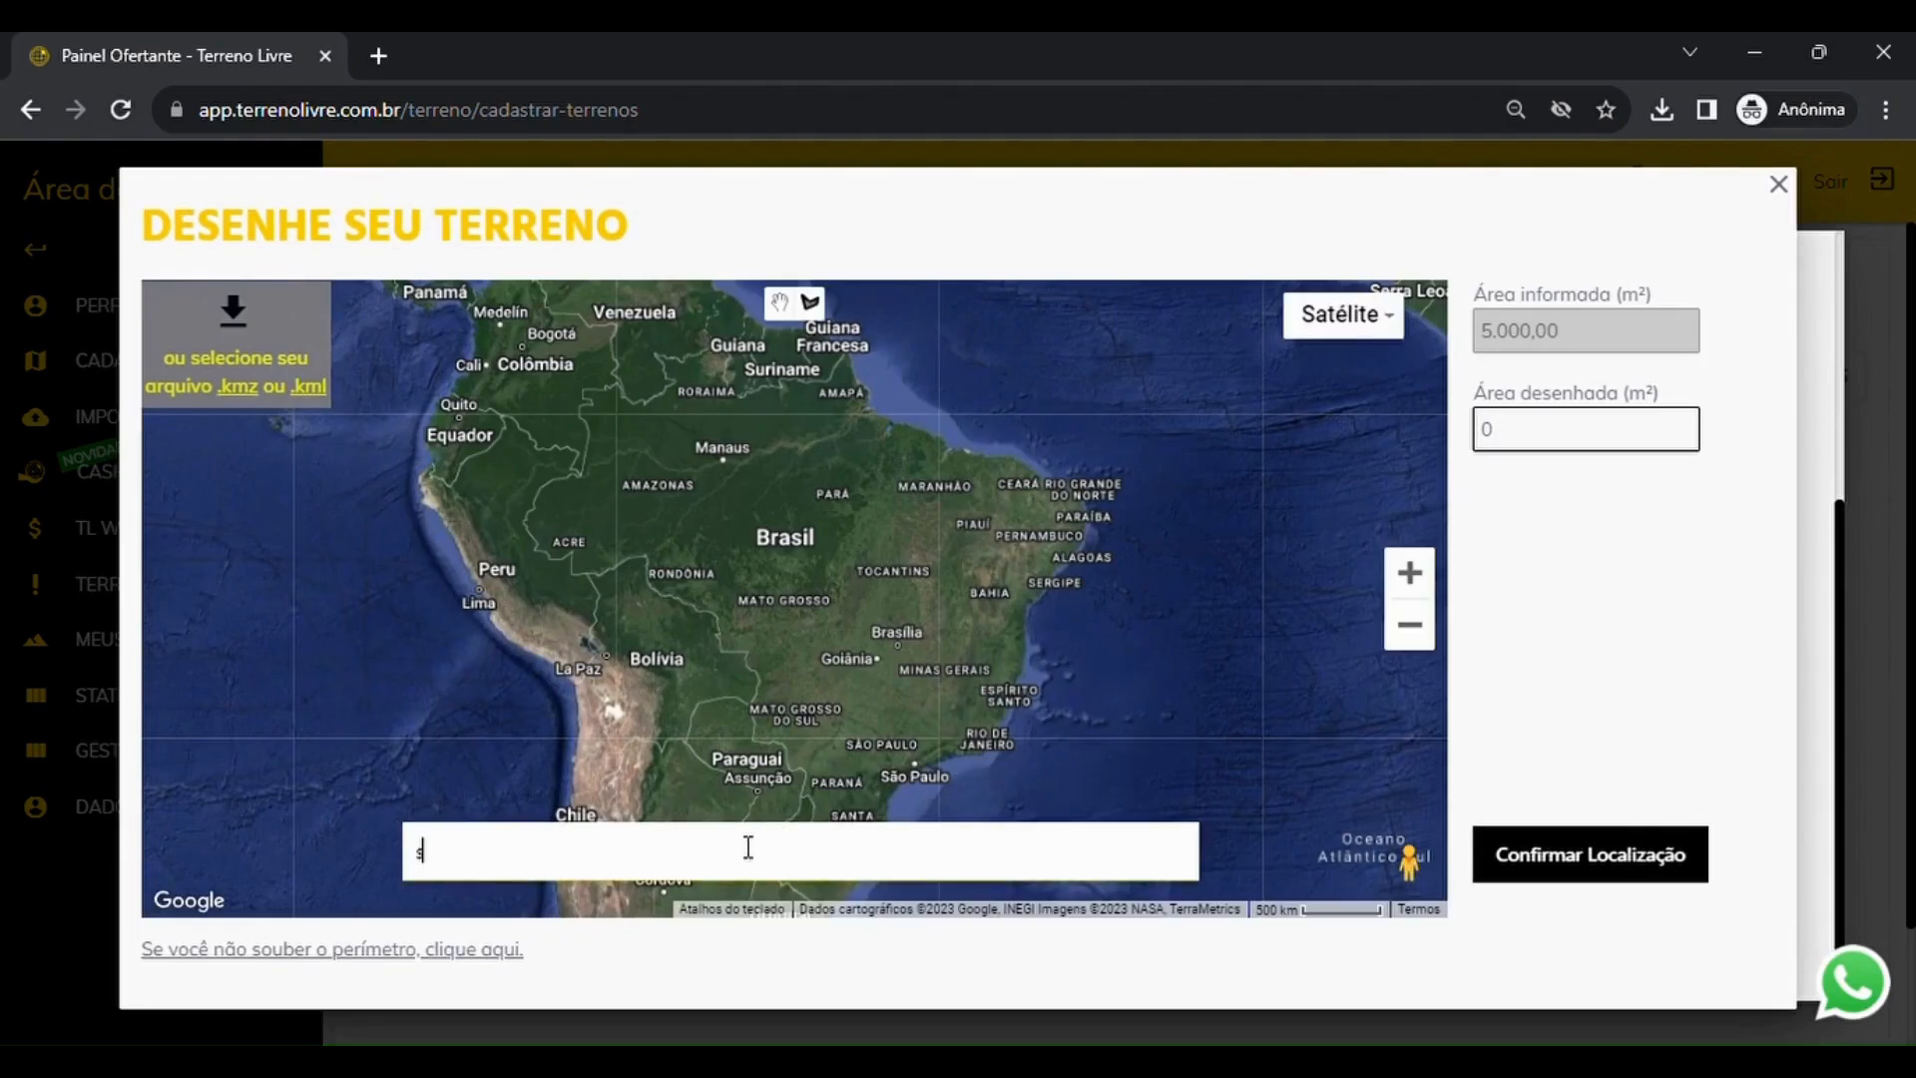
type("ão a")
key("BackSpace")
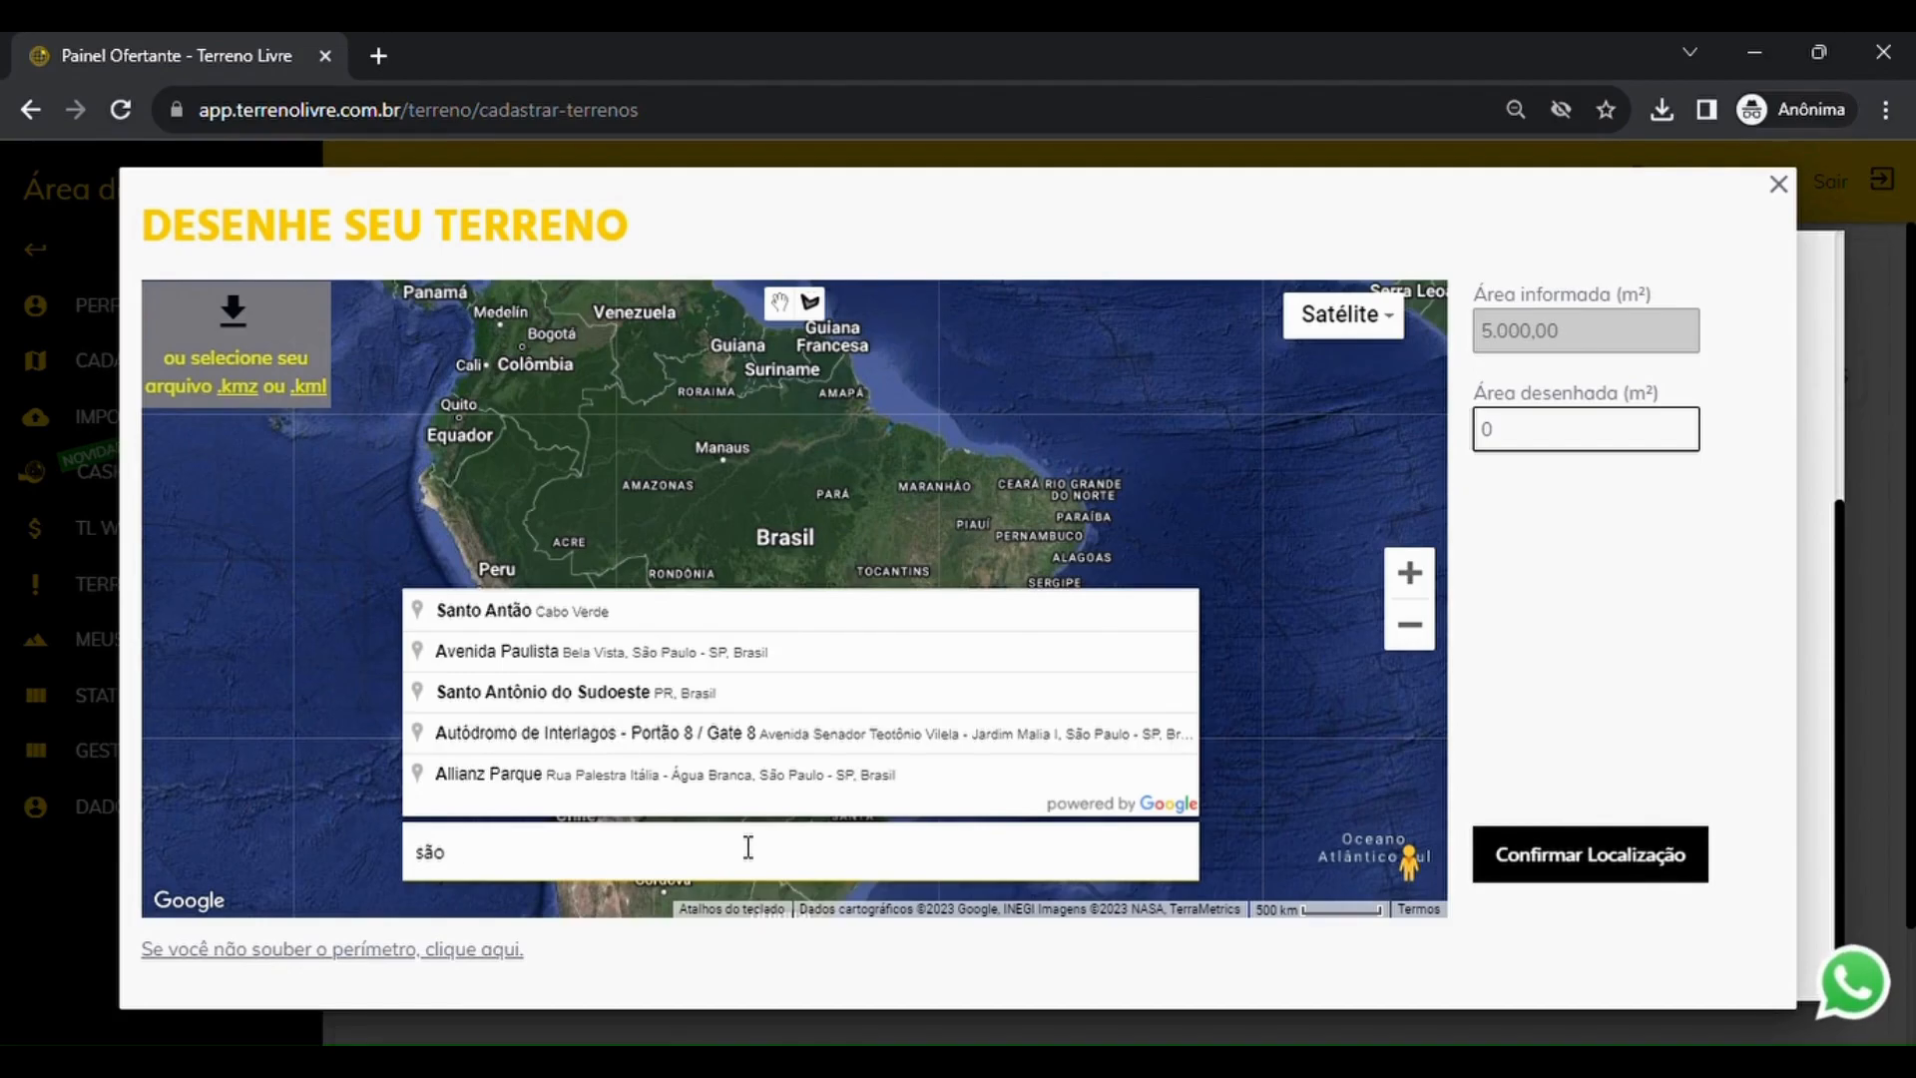
left_click(415, 616)
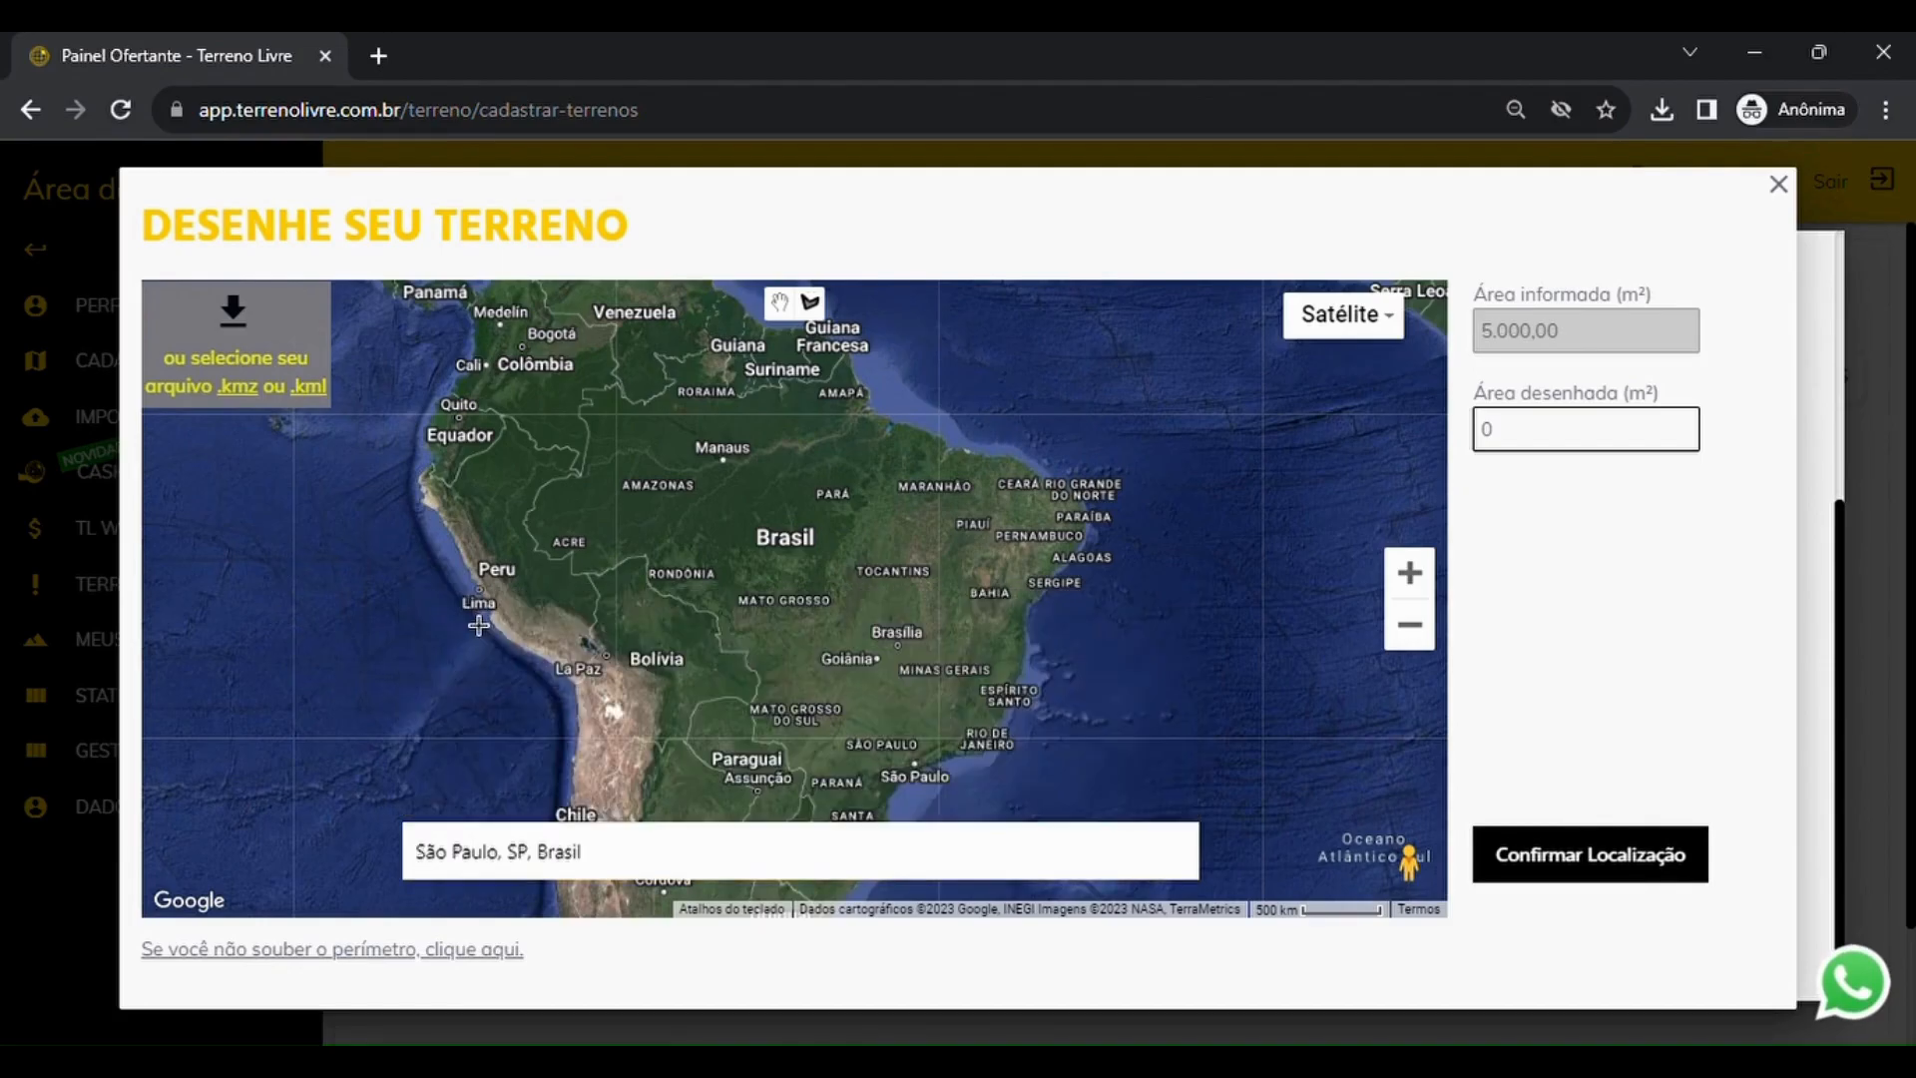
- Draw a four-sided plot of about 19.412 m² between Av. Sumaré, Rua Turiassu and Rua Ciro Costa
scroll(758, 569, "up", 5)
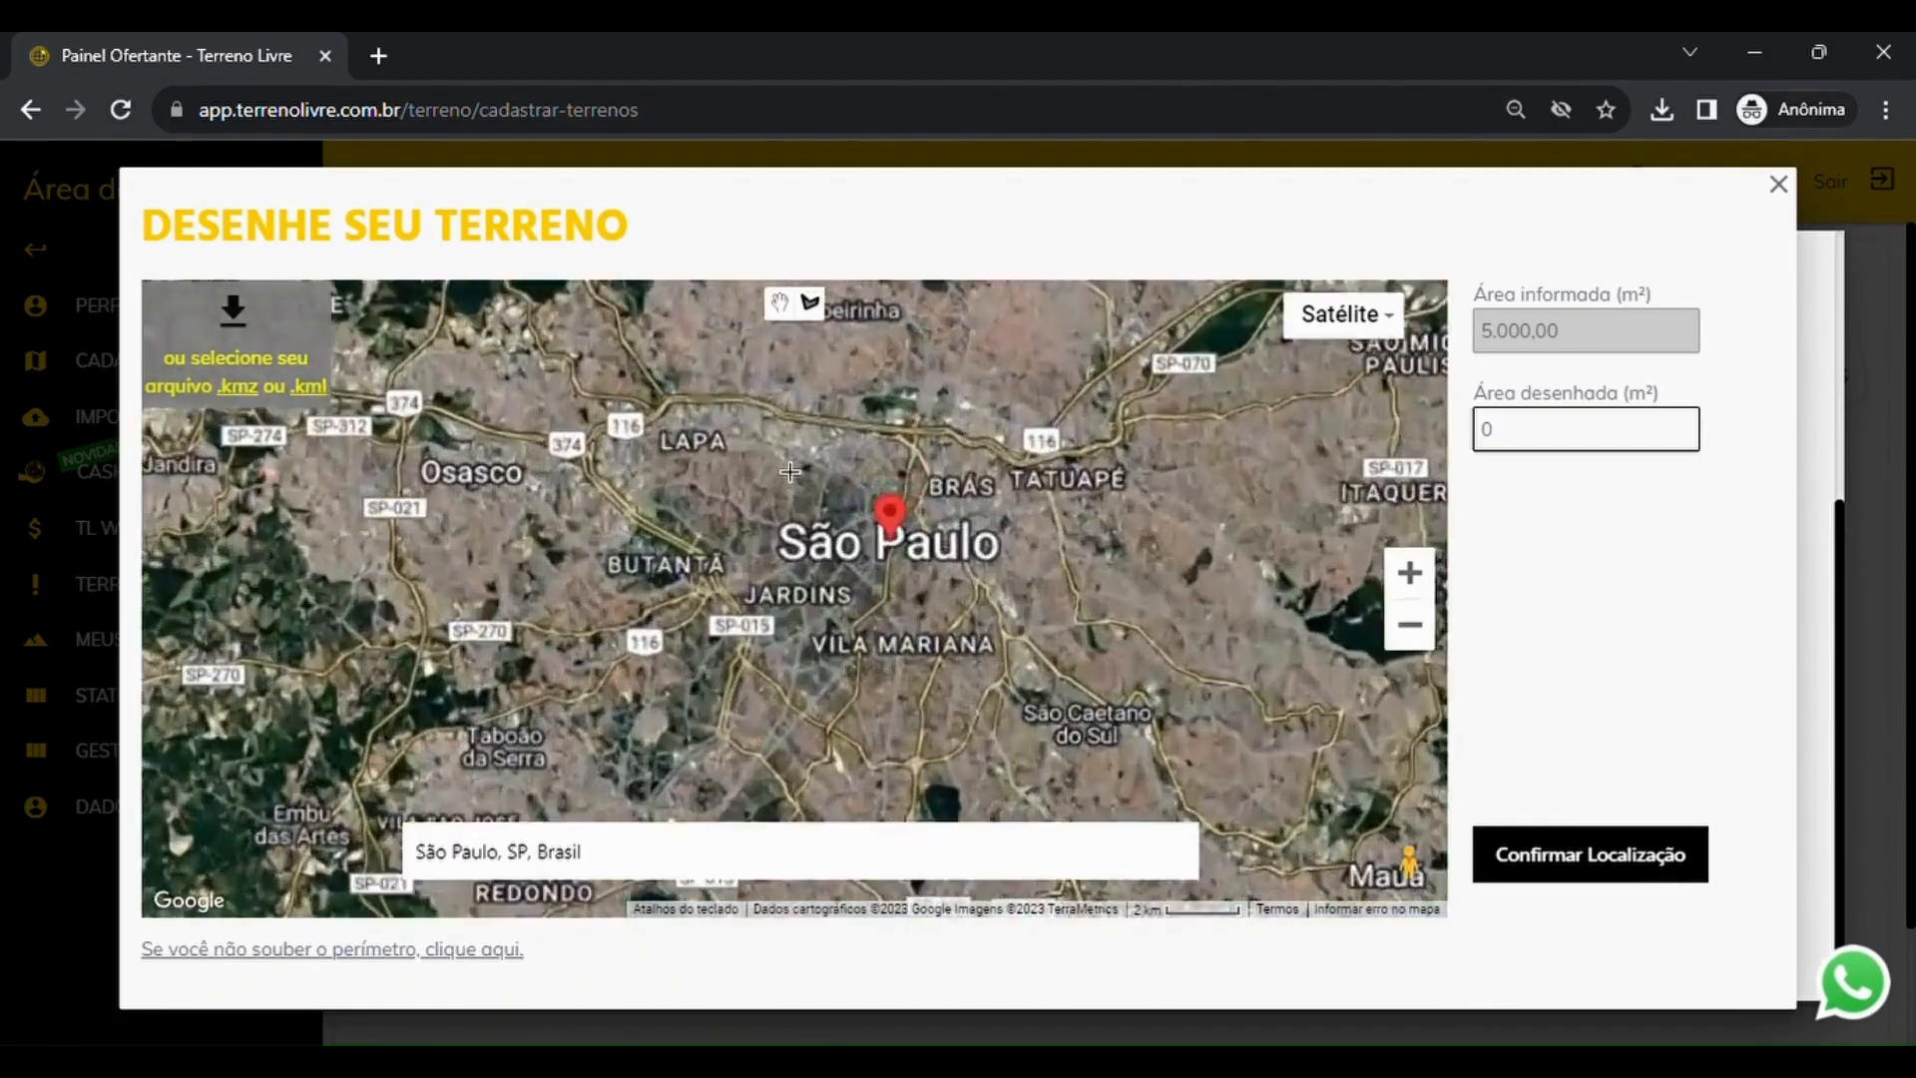
scroll(790, 472, "up", 2)
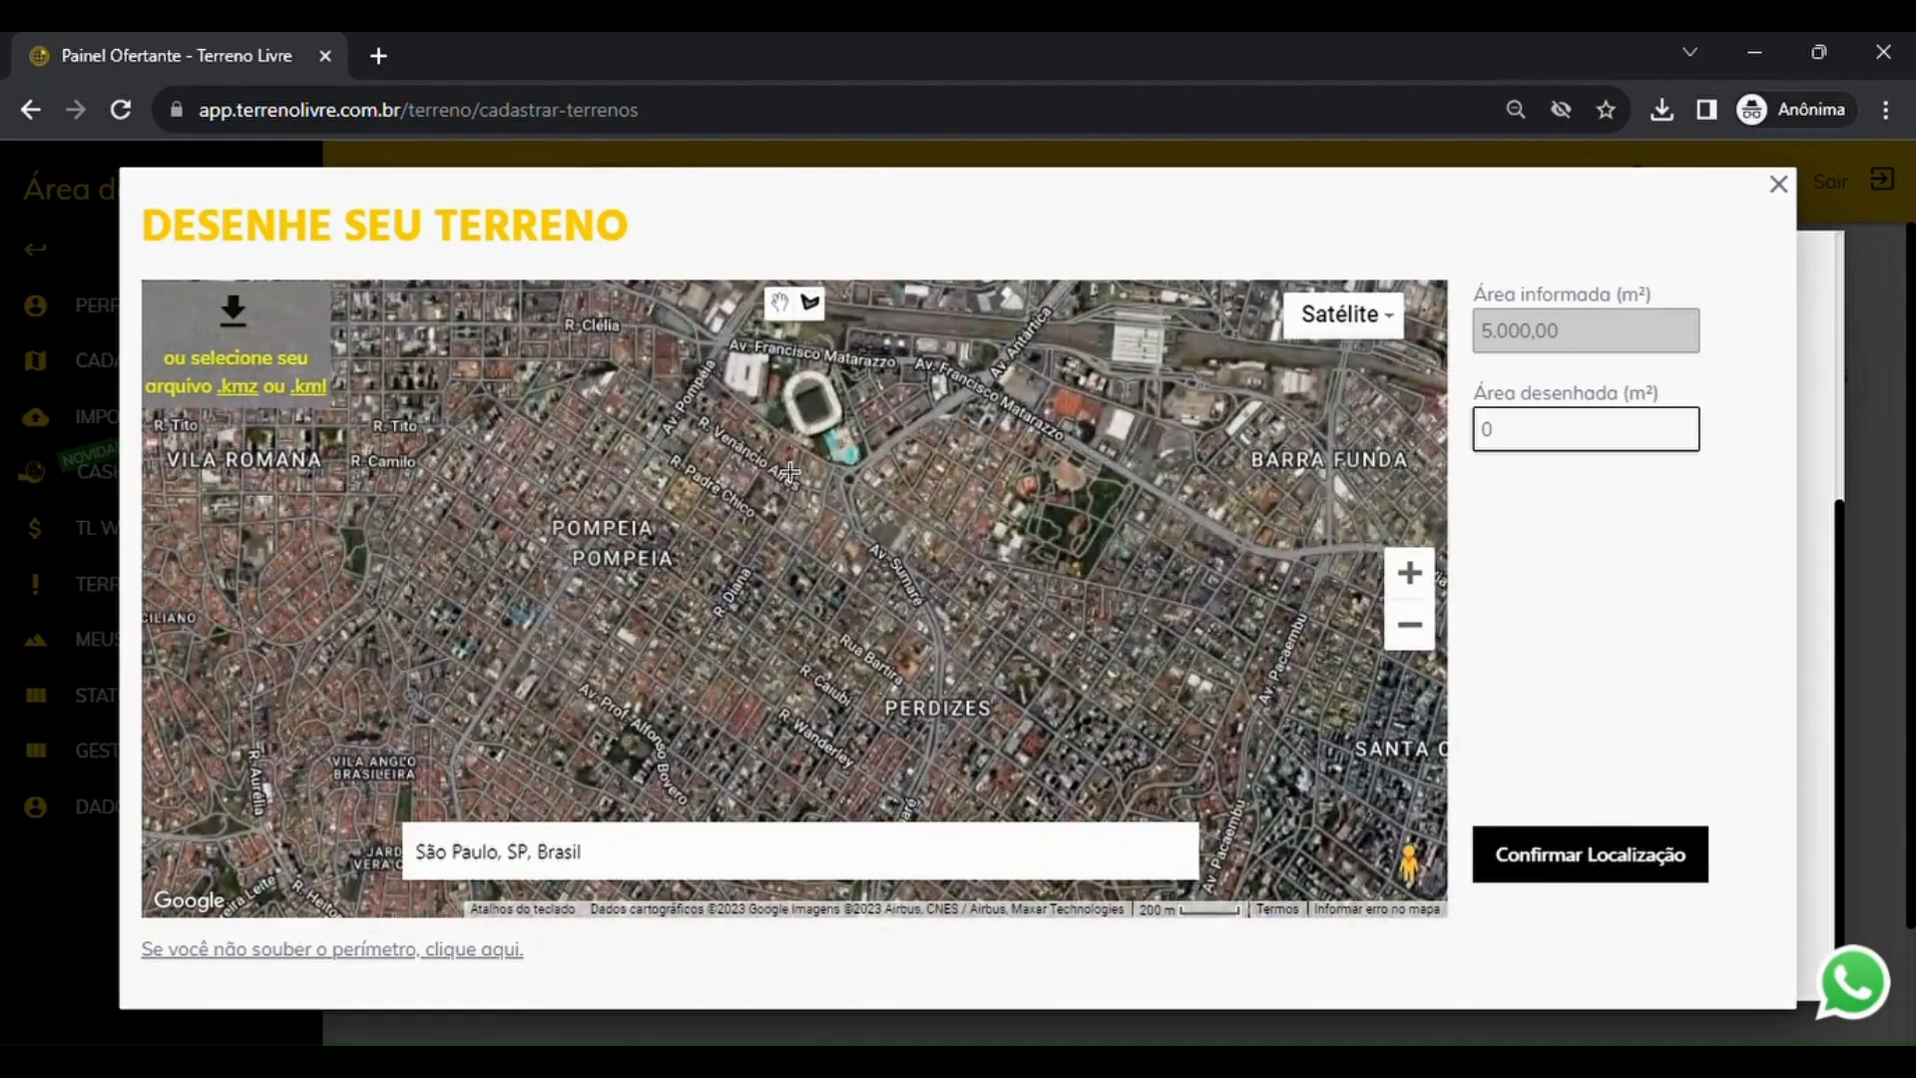
scroll(906, 584, "up", 2)
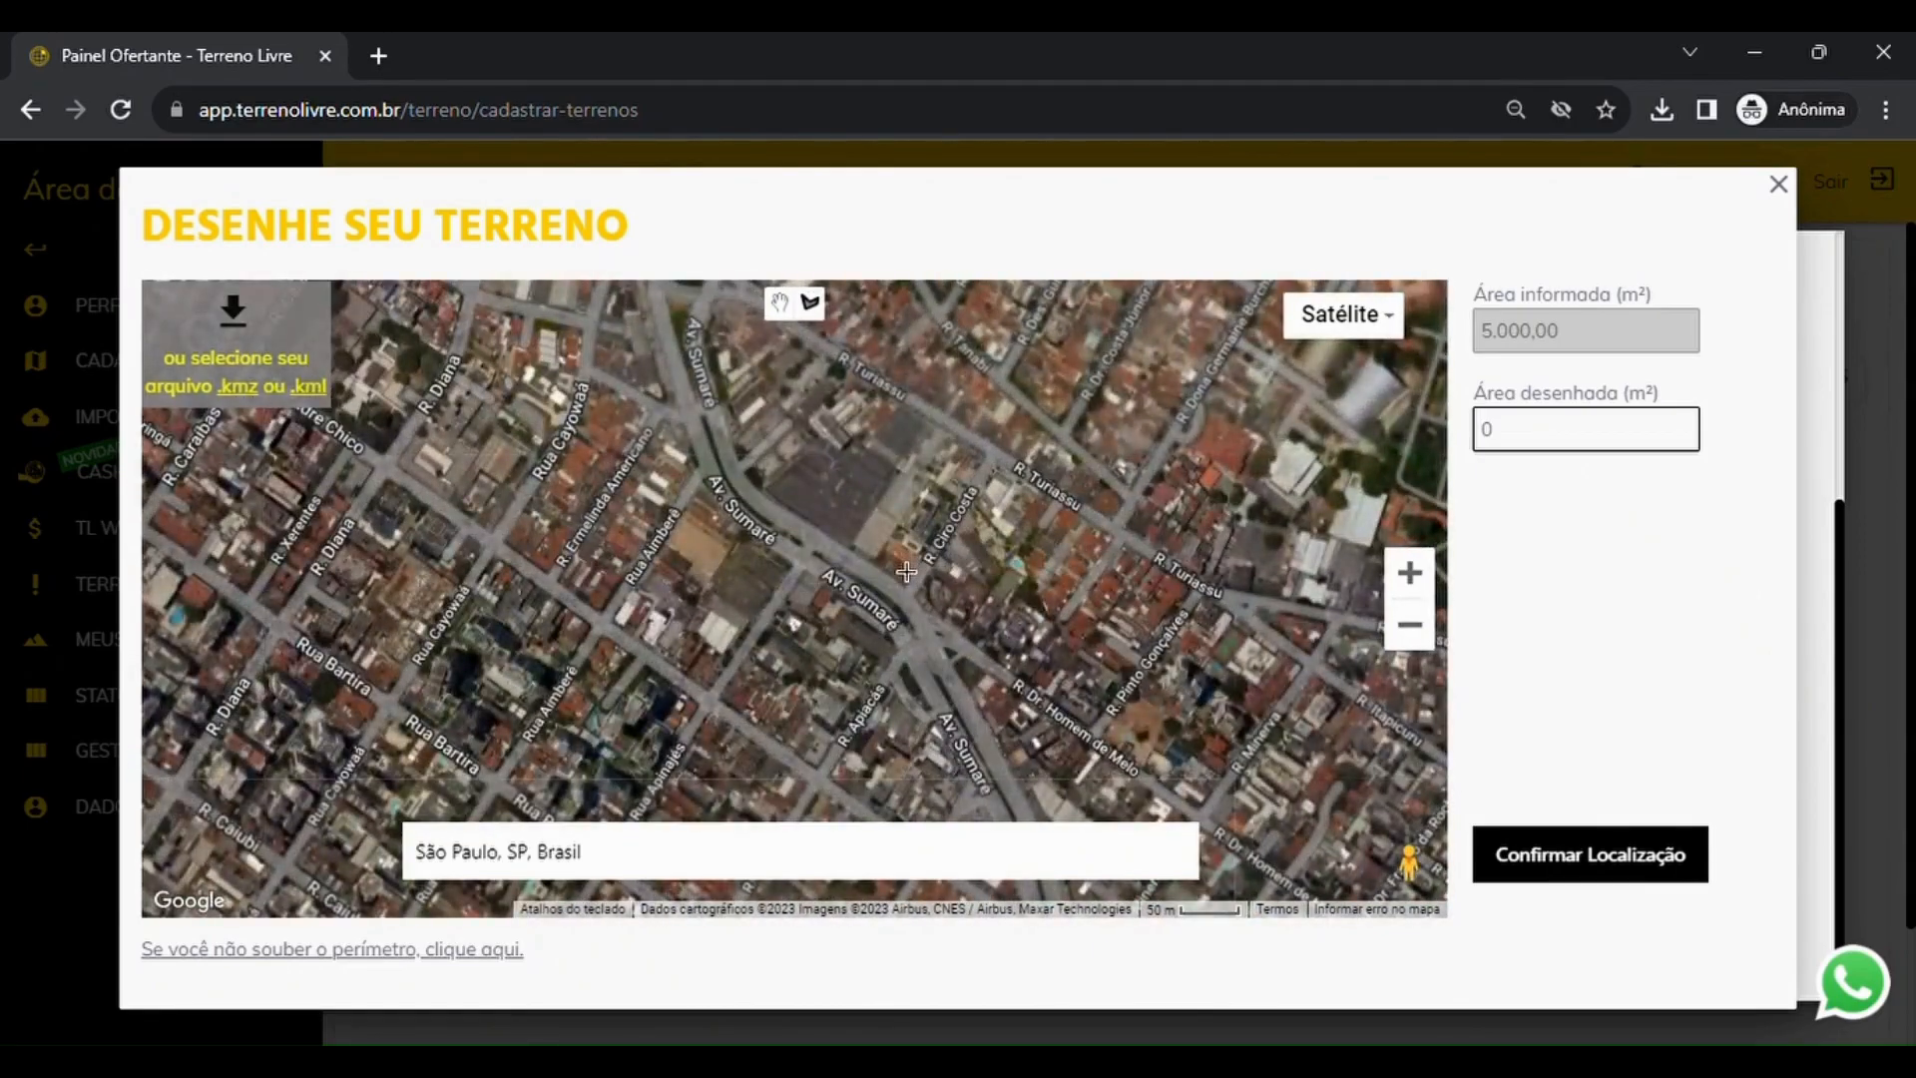
left_click(906, 584)
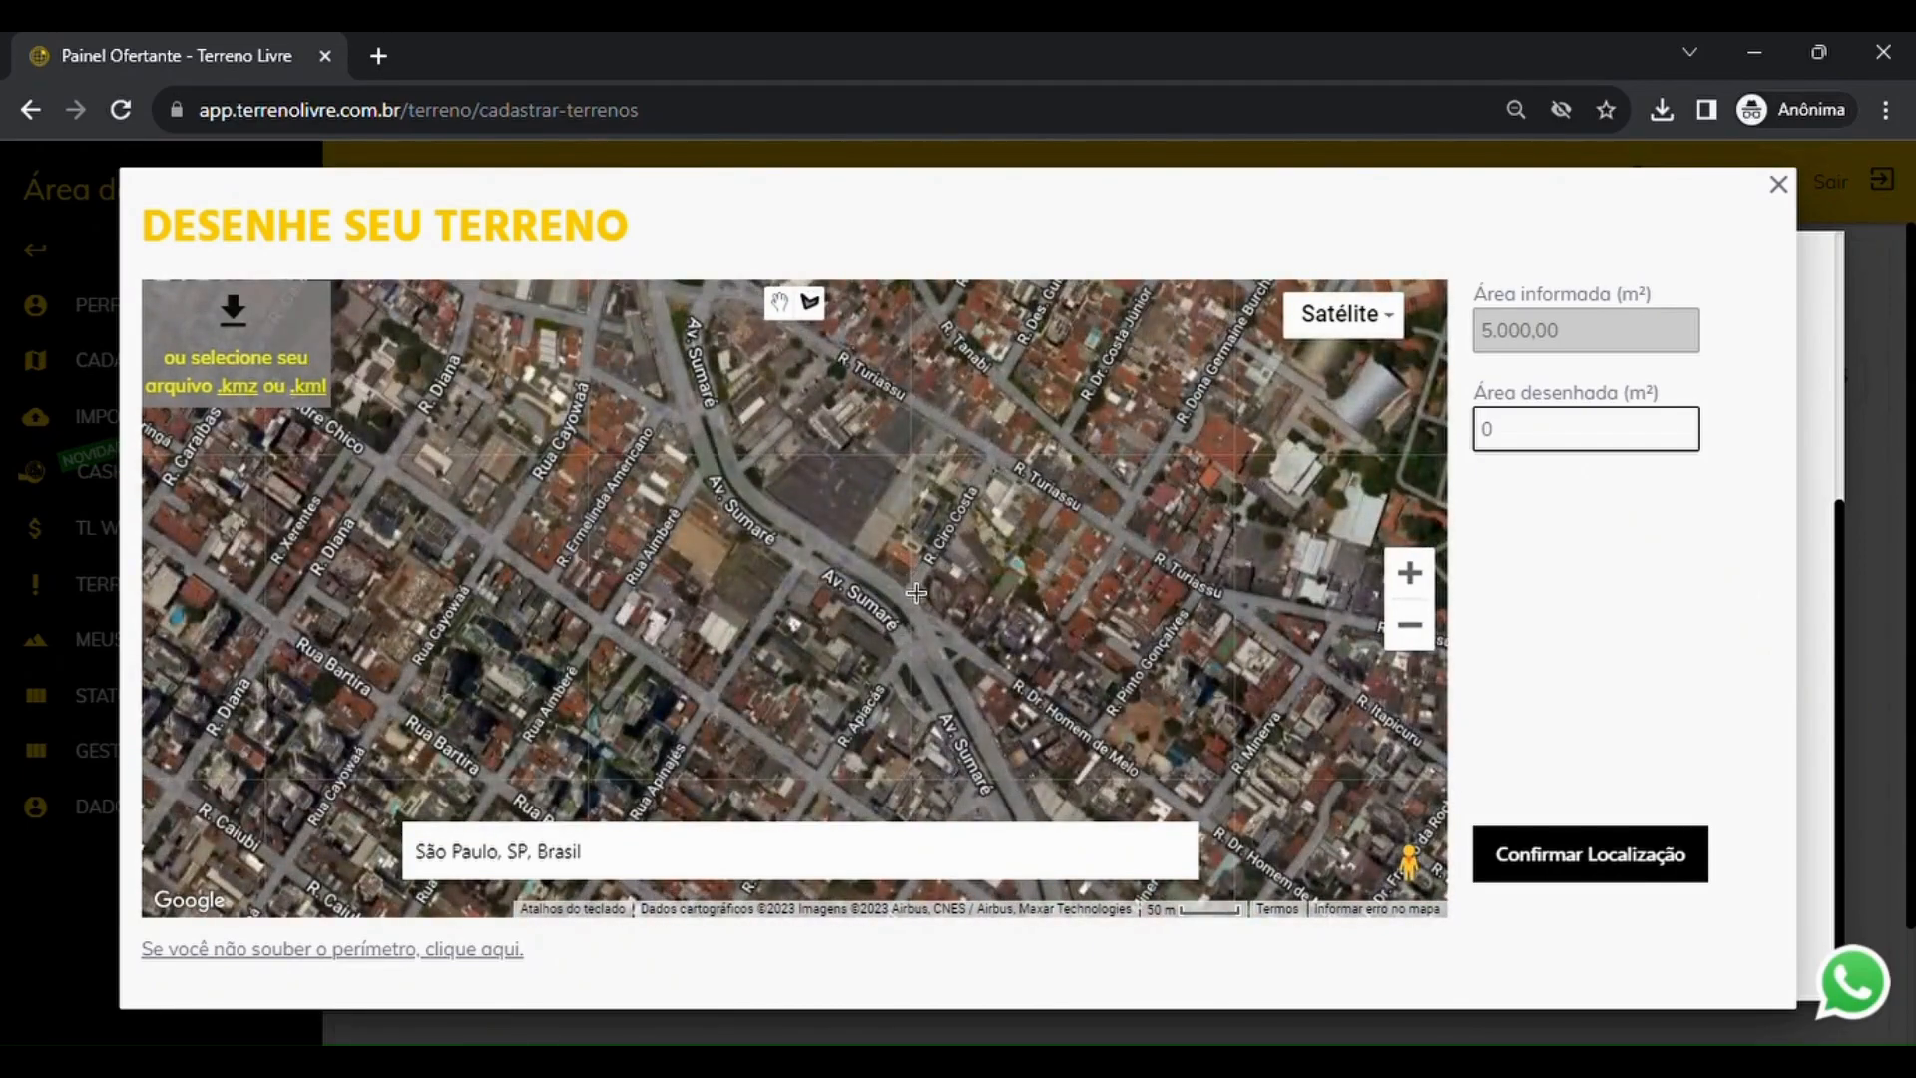
left_click(986, 454)
left_click(841, 373)
left_click(747, 474)
left_click(906, 585)
- Shrink the drawn plot towards Rua Ciro Costa by moving its western corners, to about 5.366 m²
left_click_drag(1583, 392, 1495, 445)
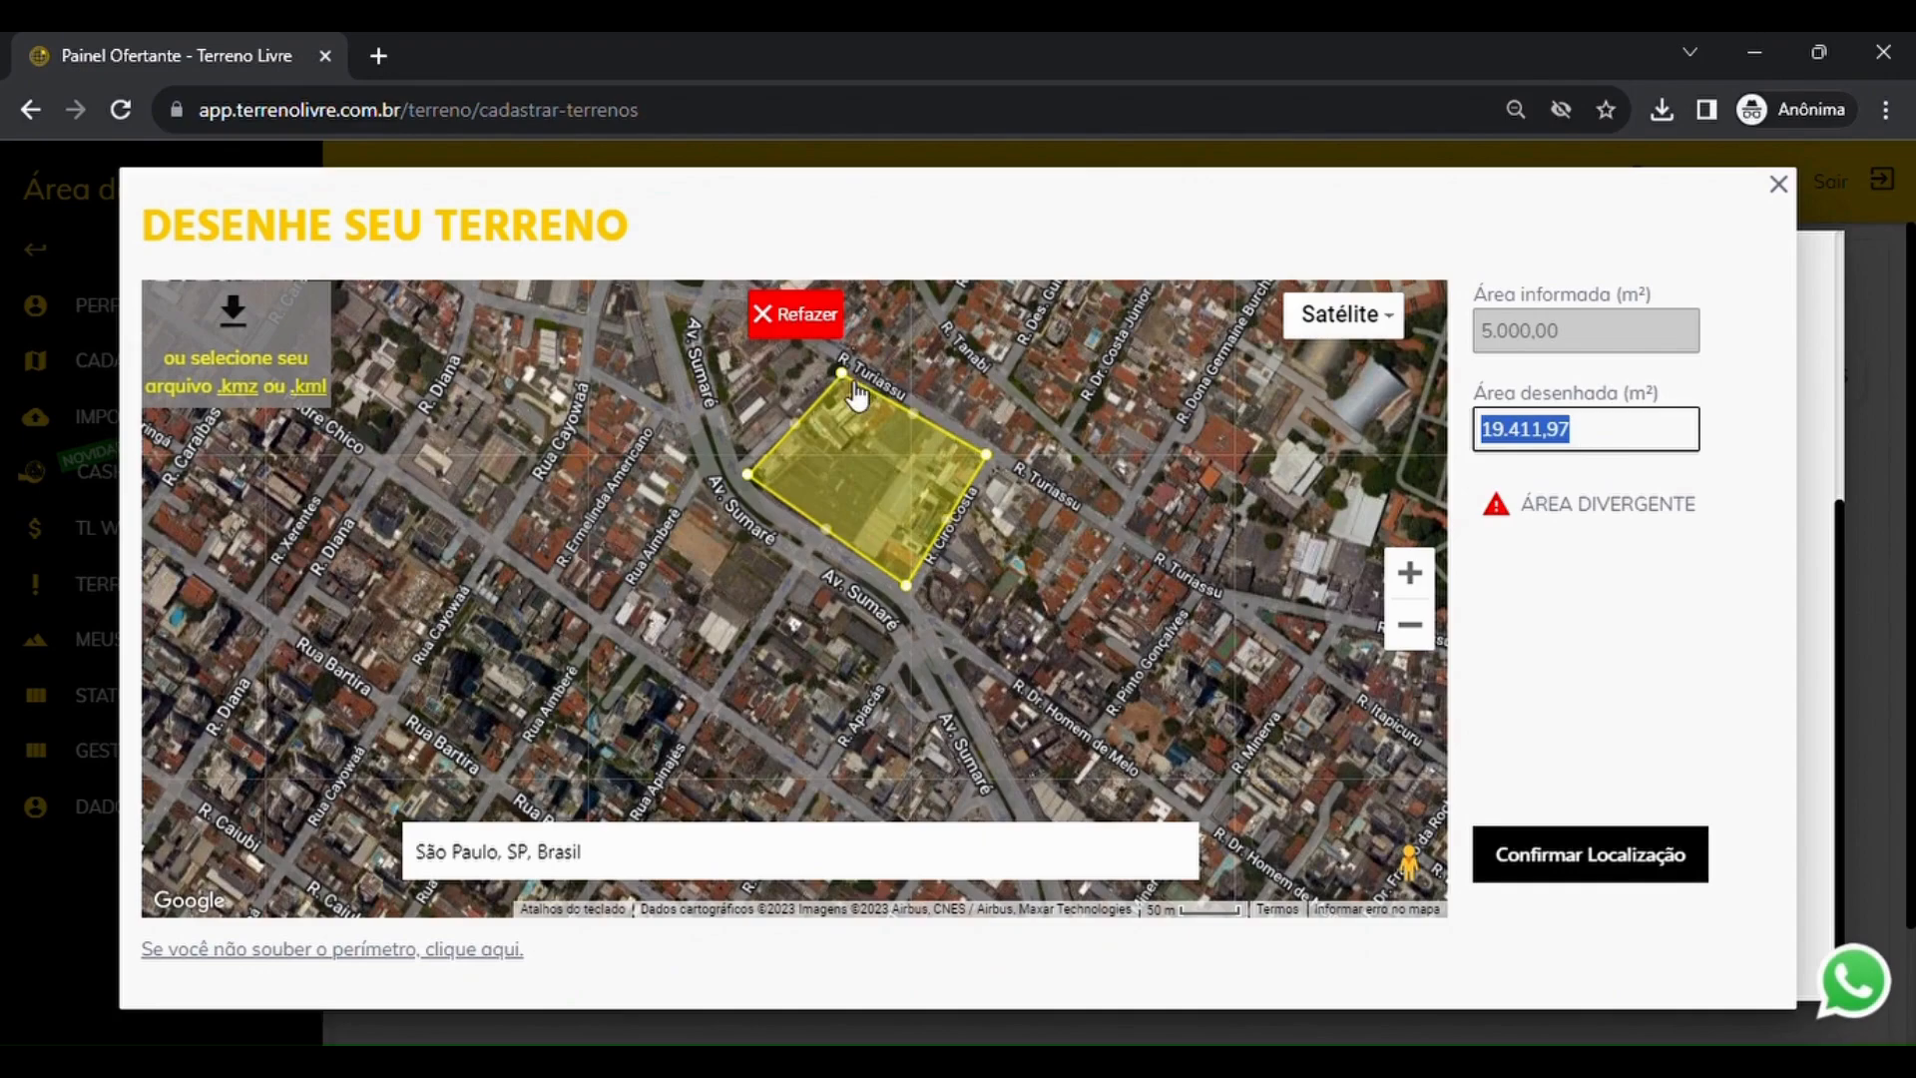
left_click_drag(920, 411, 916, 413)
left_click_drag(748, 475, 836, 526)
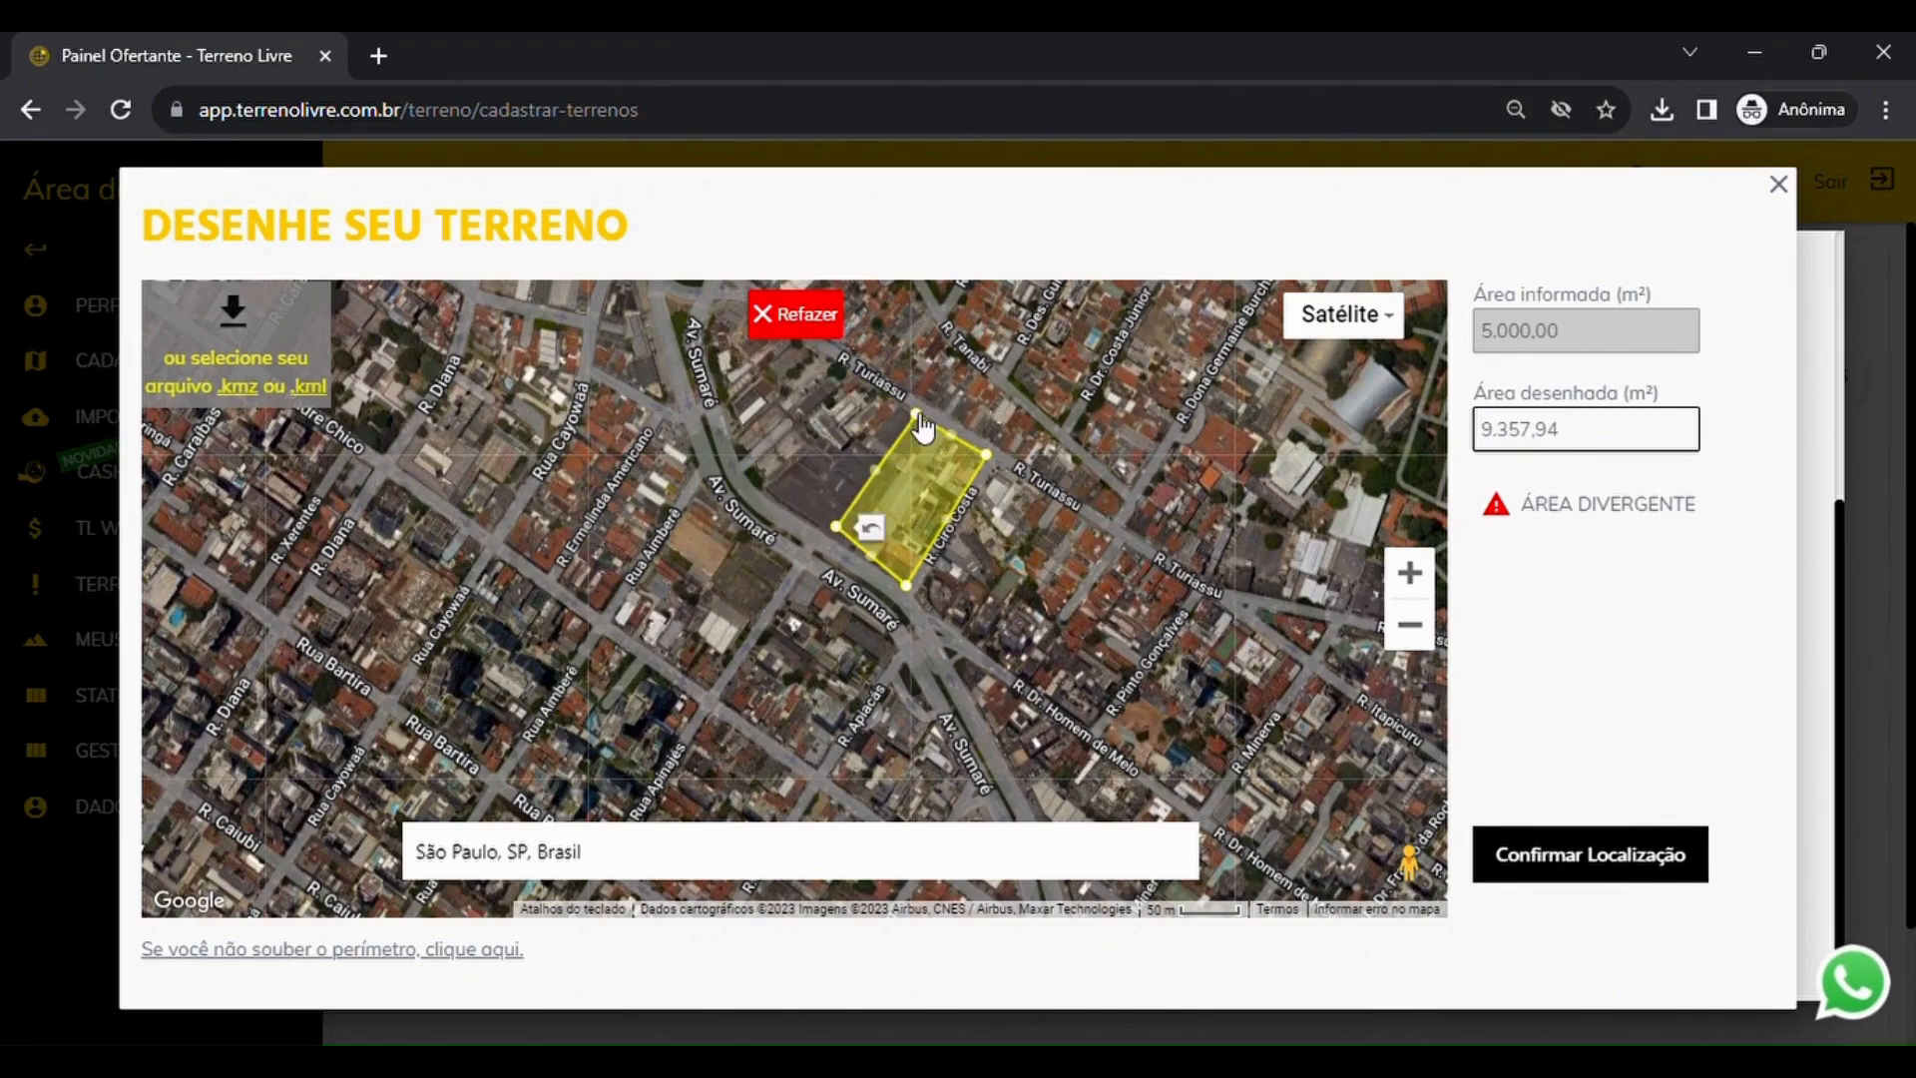
left_click_drag(916, 416, 941, 425)
left_click_drag(835, 526, 868, 557)
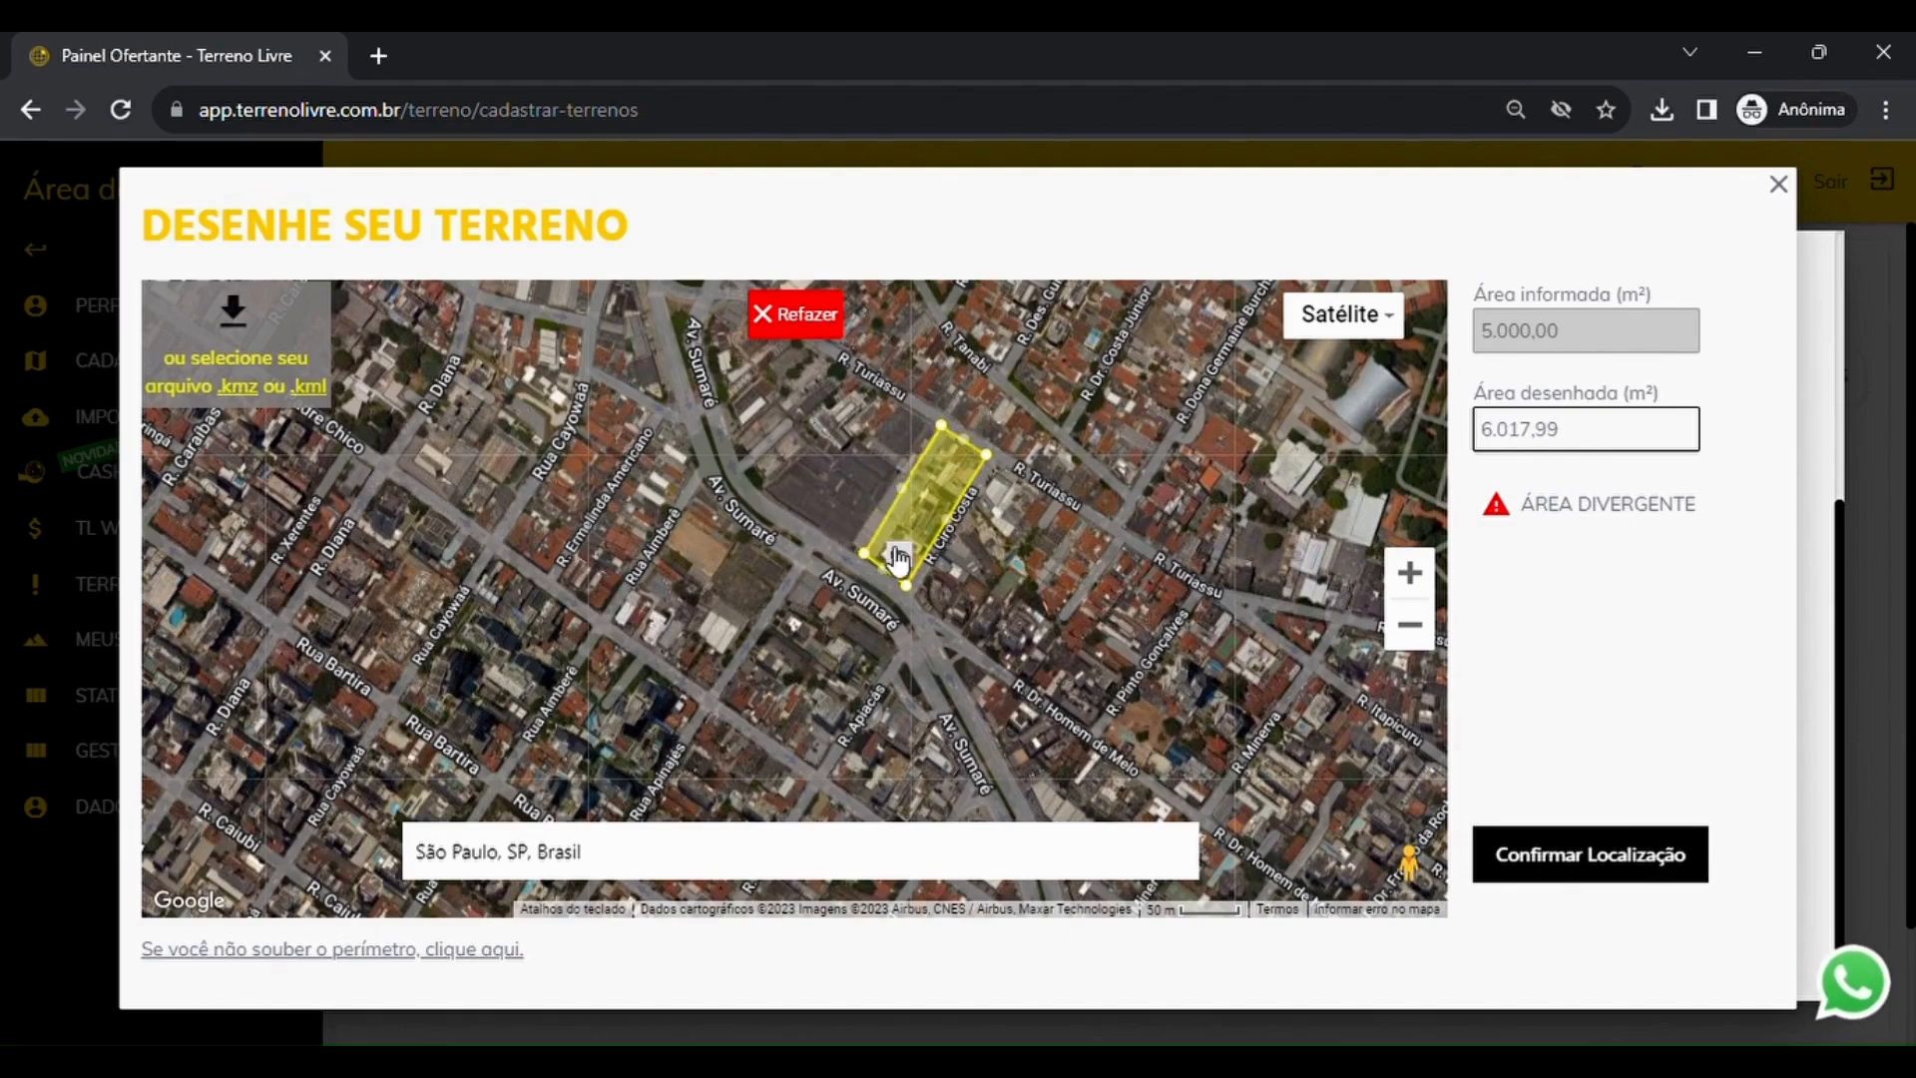
left_click_drag(954, 426, 961, 436)
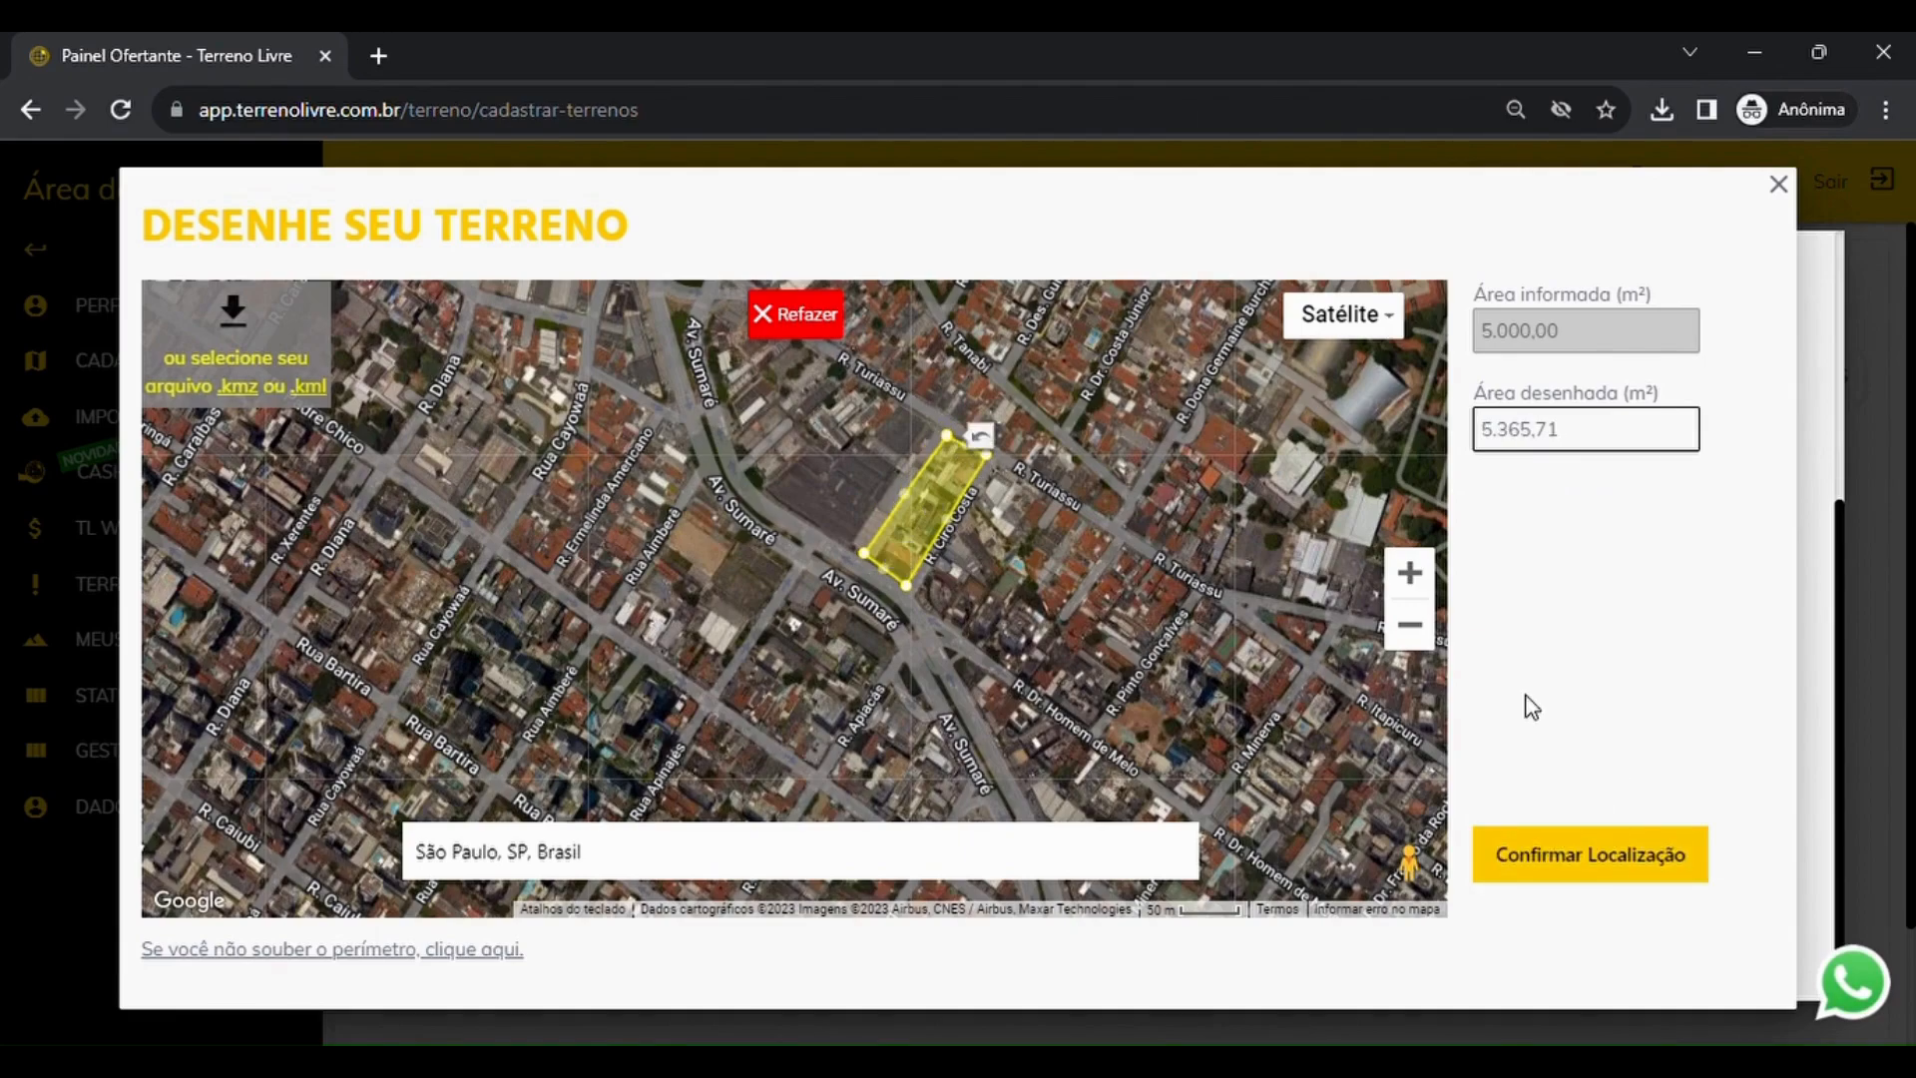
- Load the plot boundary from a .kmz or .kml file, extend its east side to about 4.970 m², and confirm the location
left_click(245, 396)
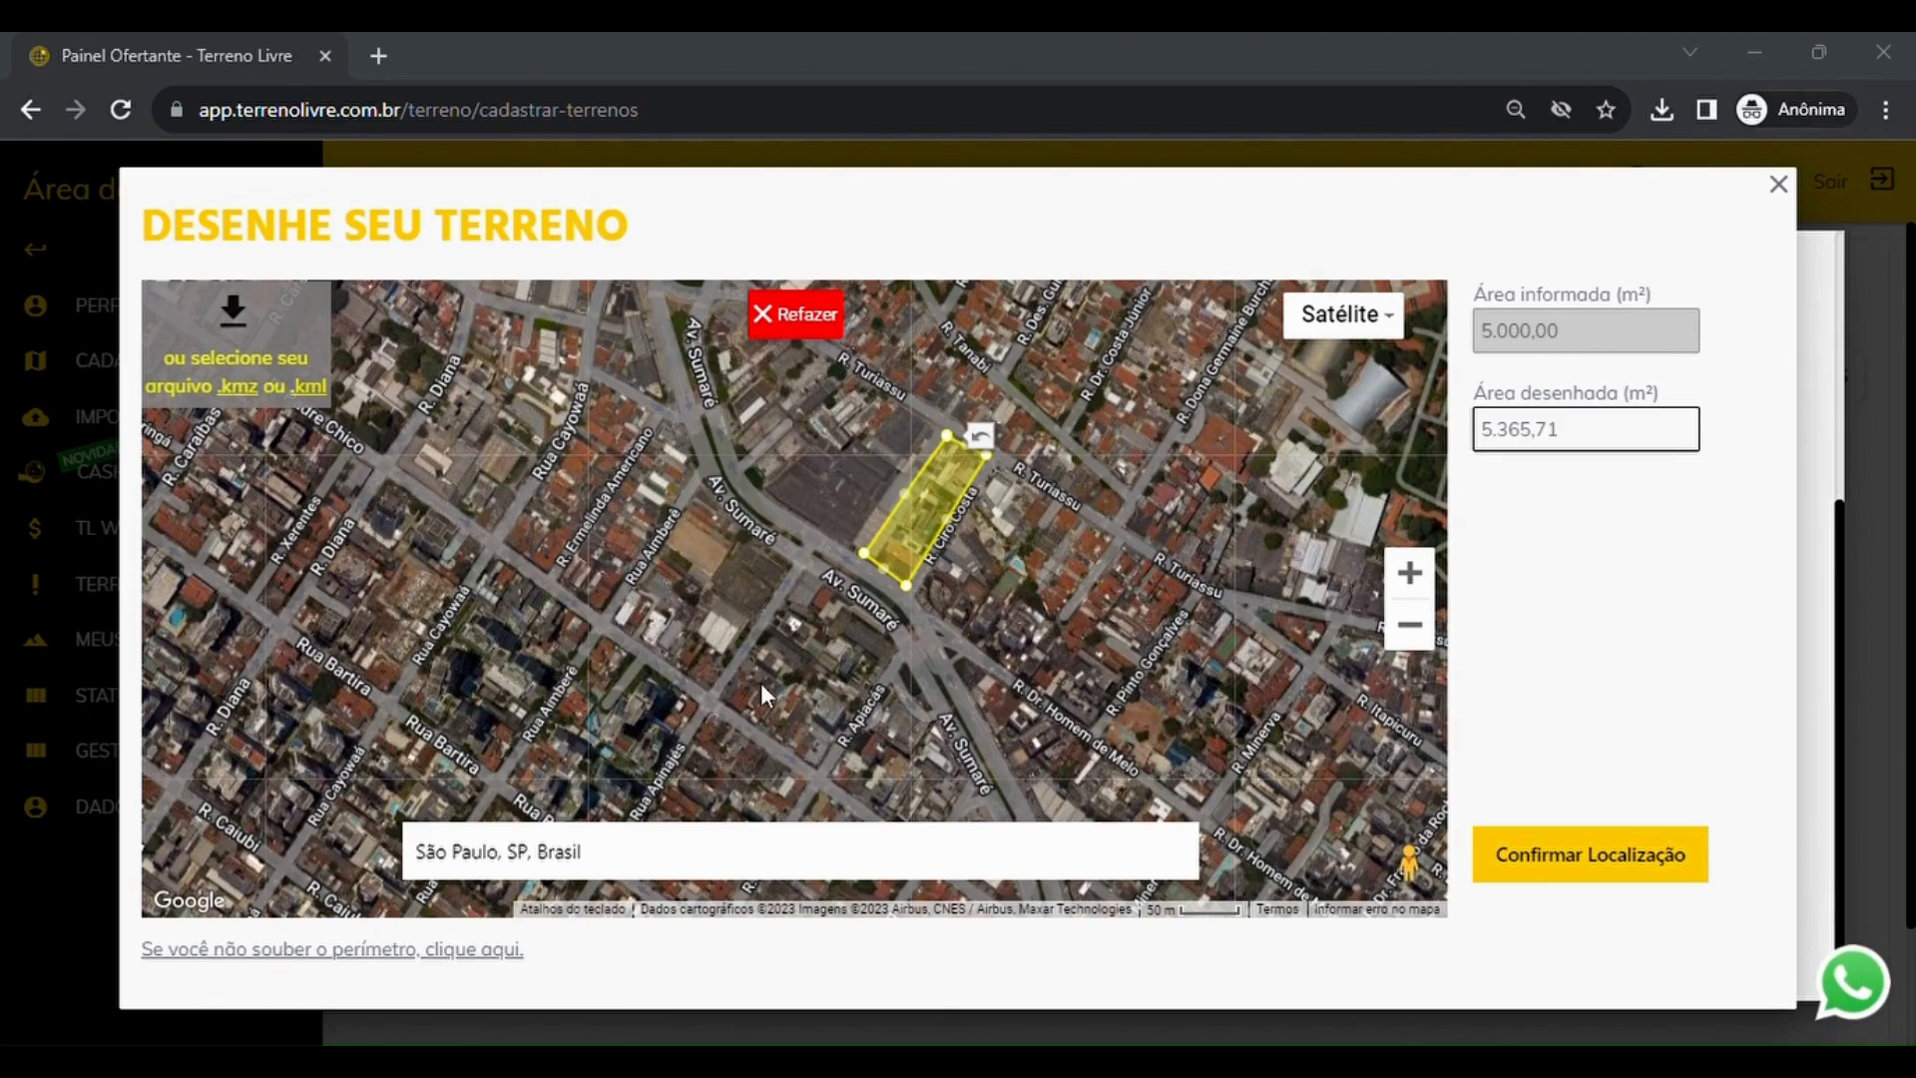
left_click(724, 664)
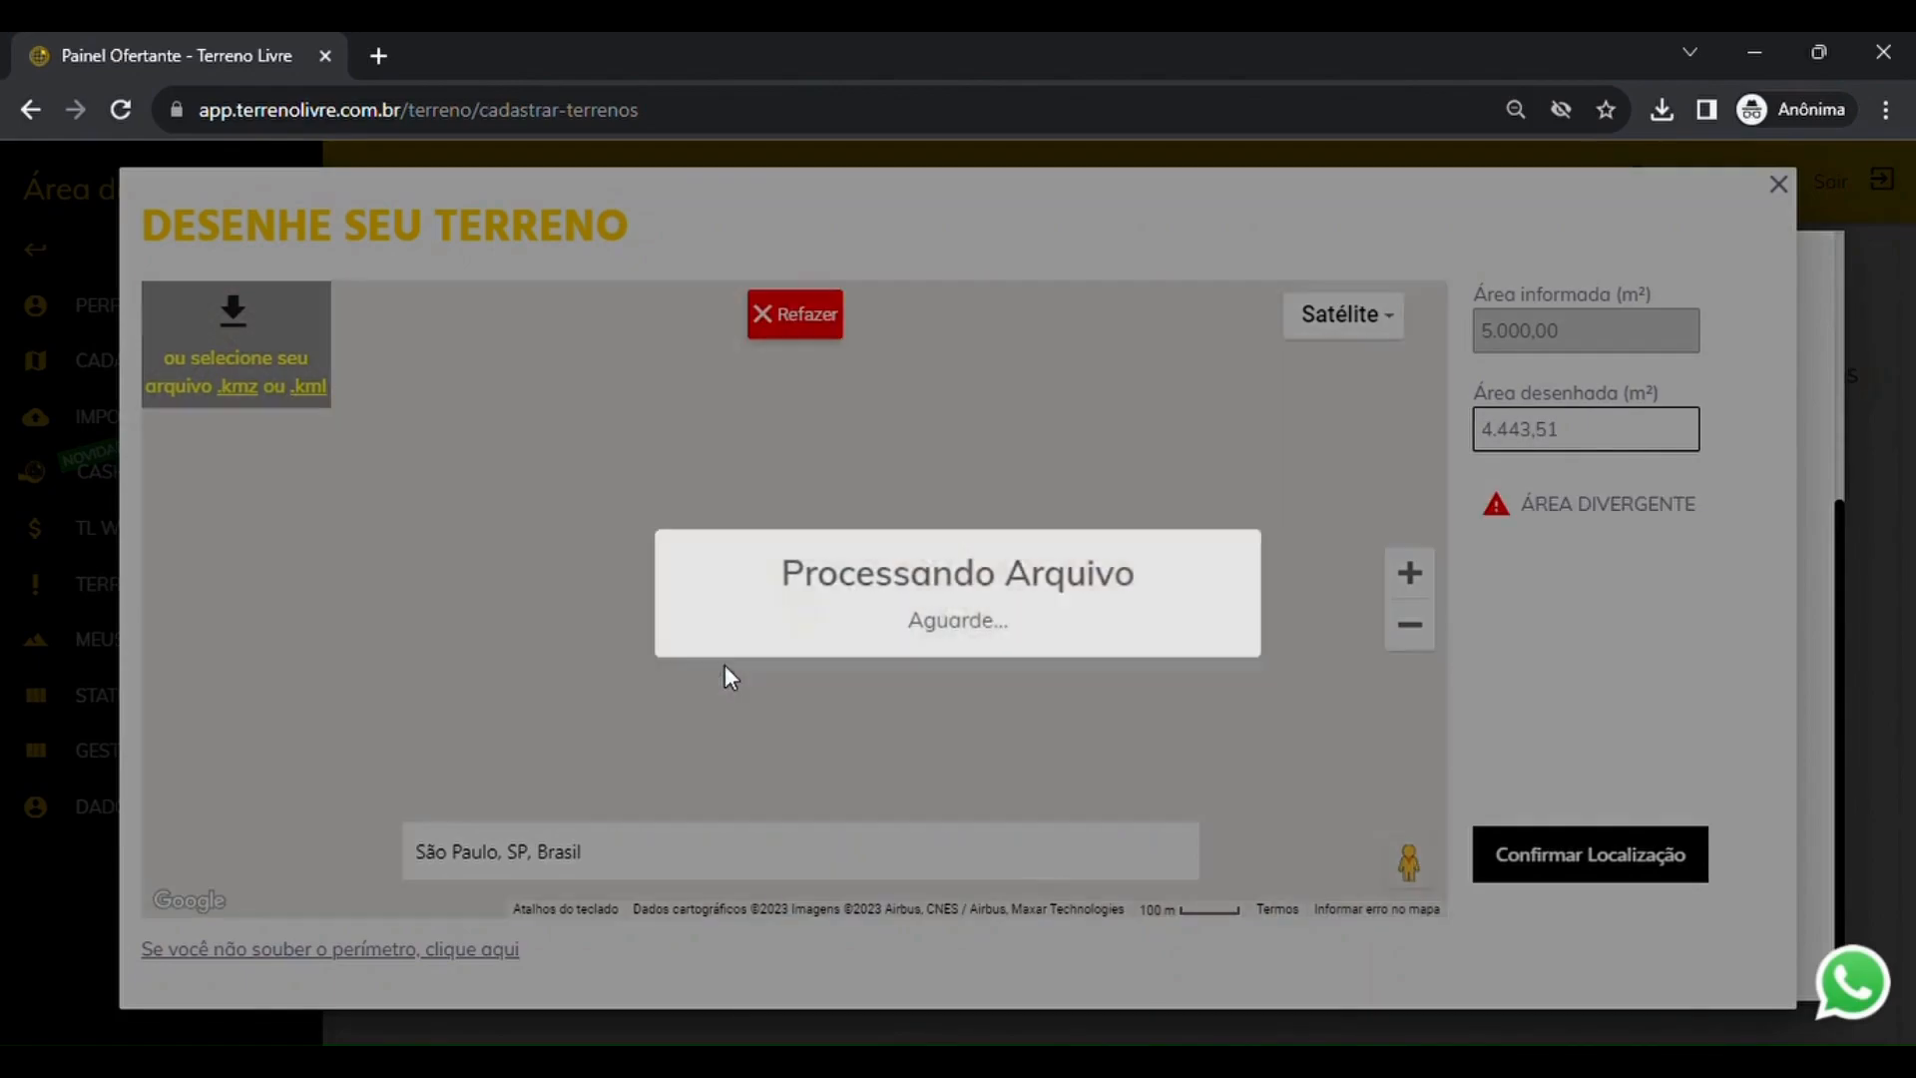
scroll(804, 602, "up", 2)
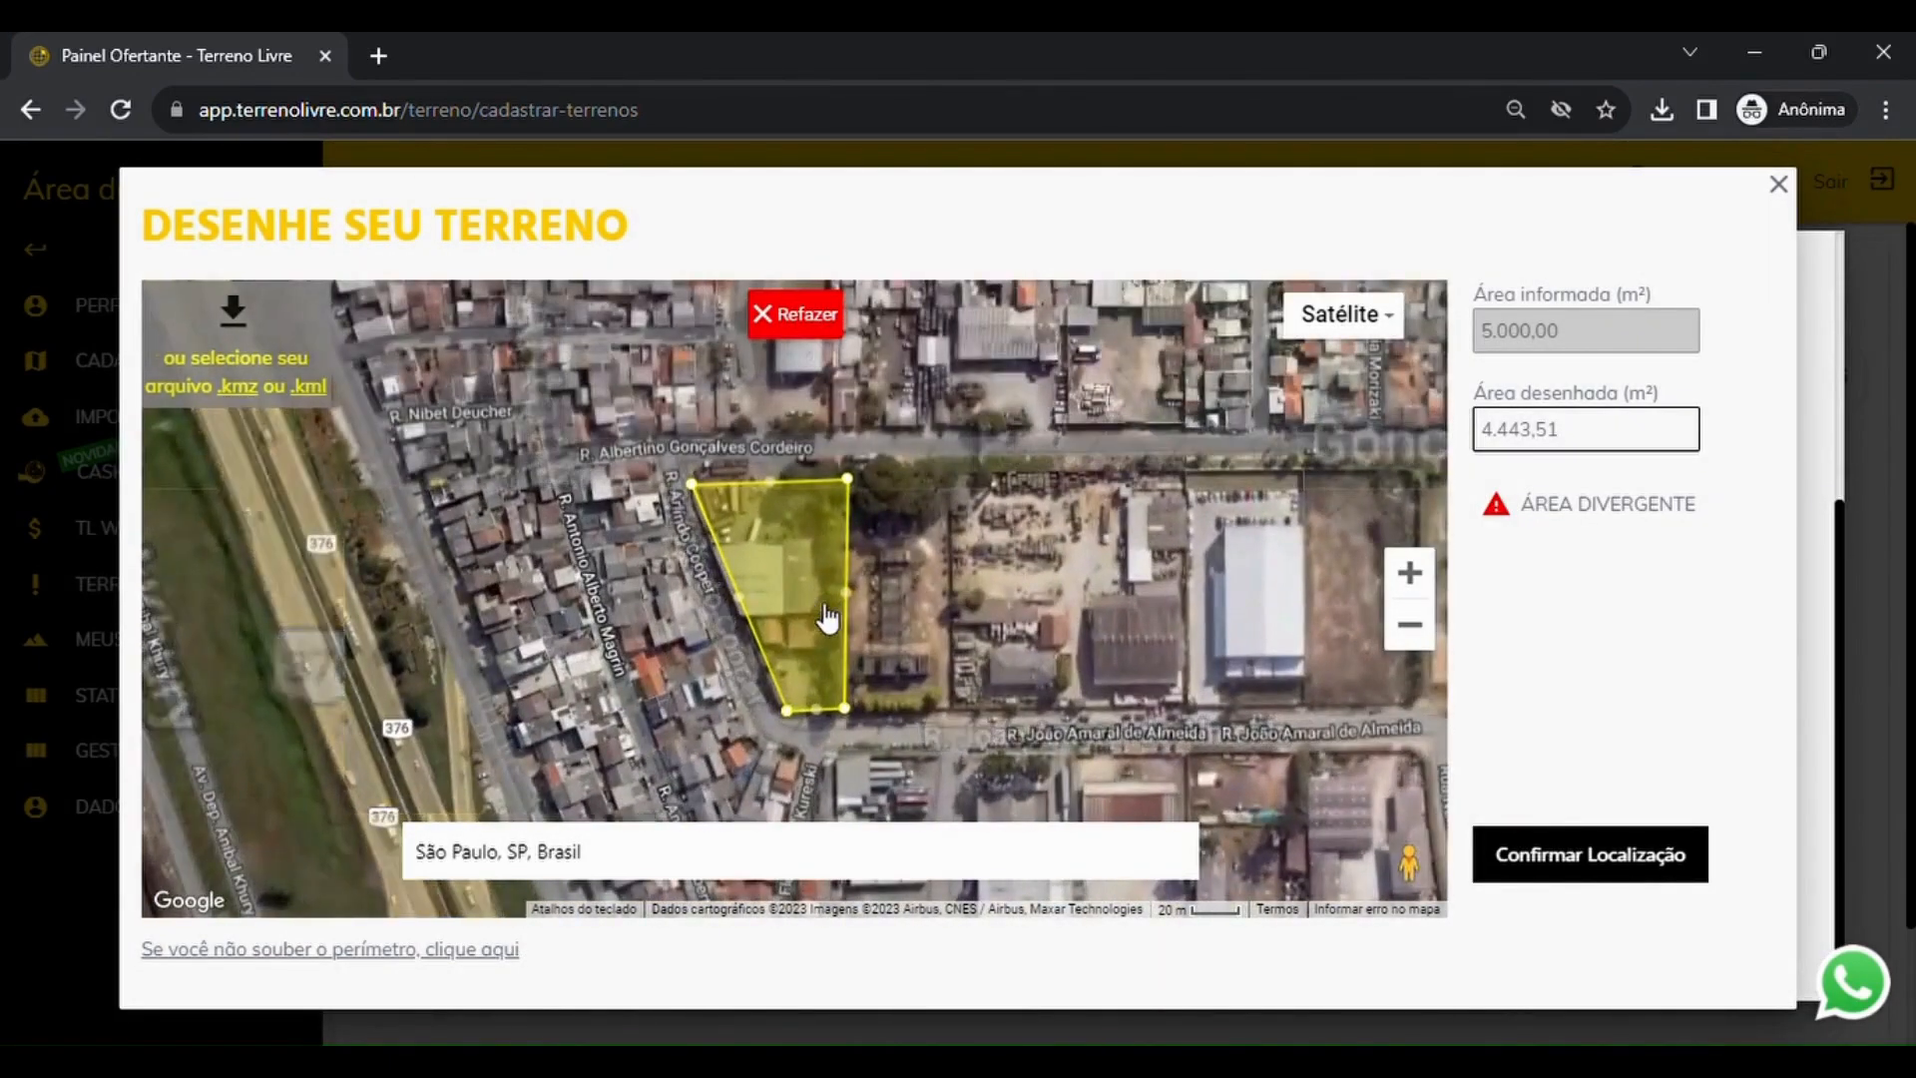
left_click_drag(847, 593, 871, 595)
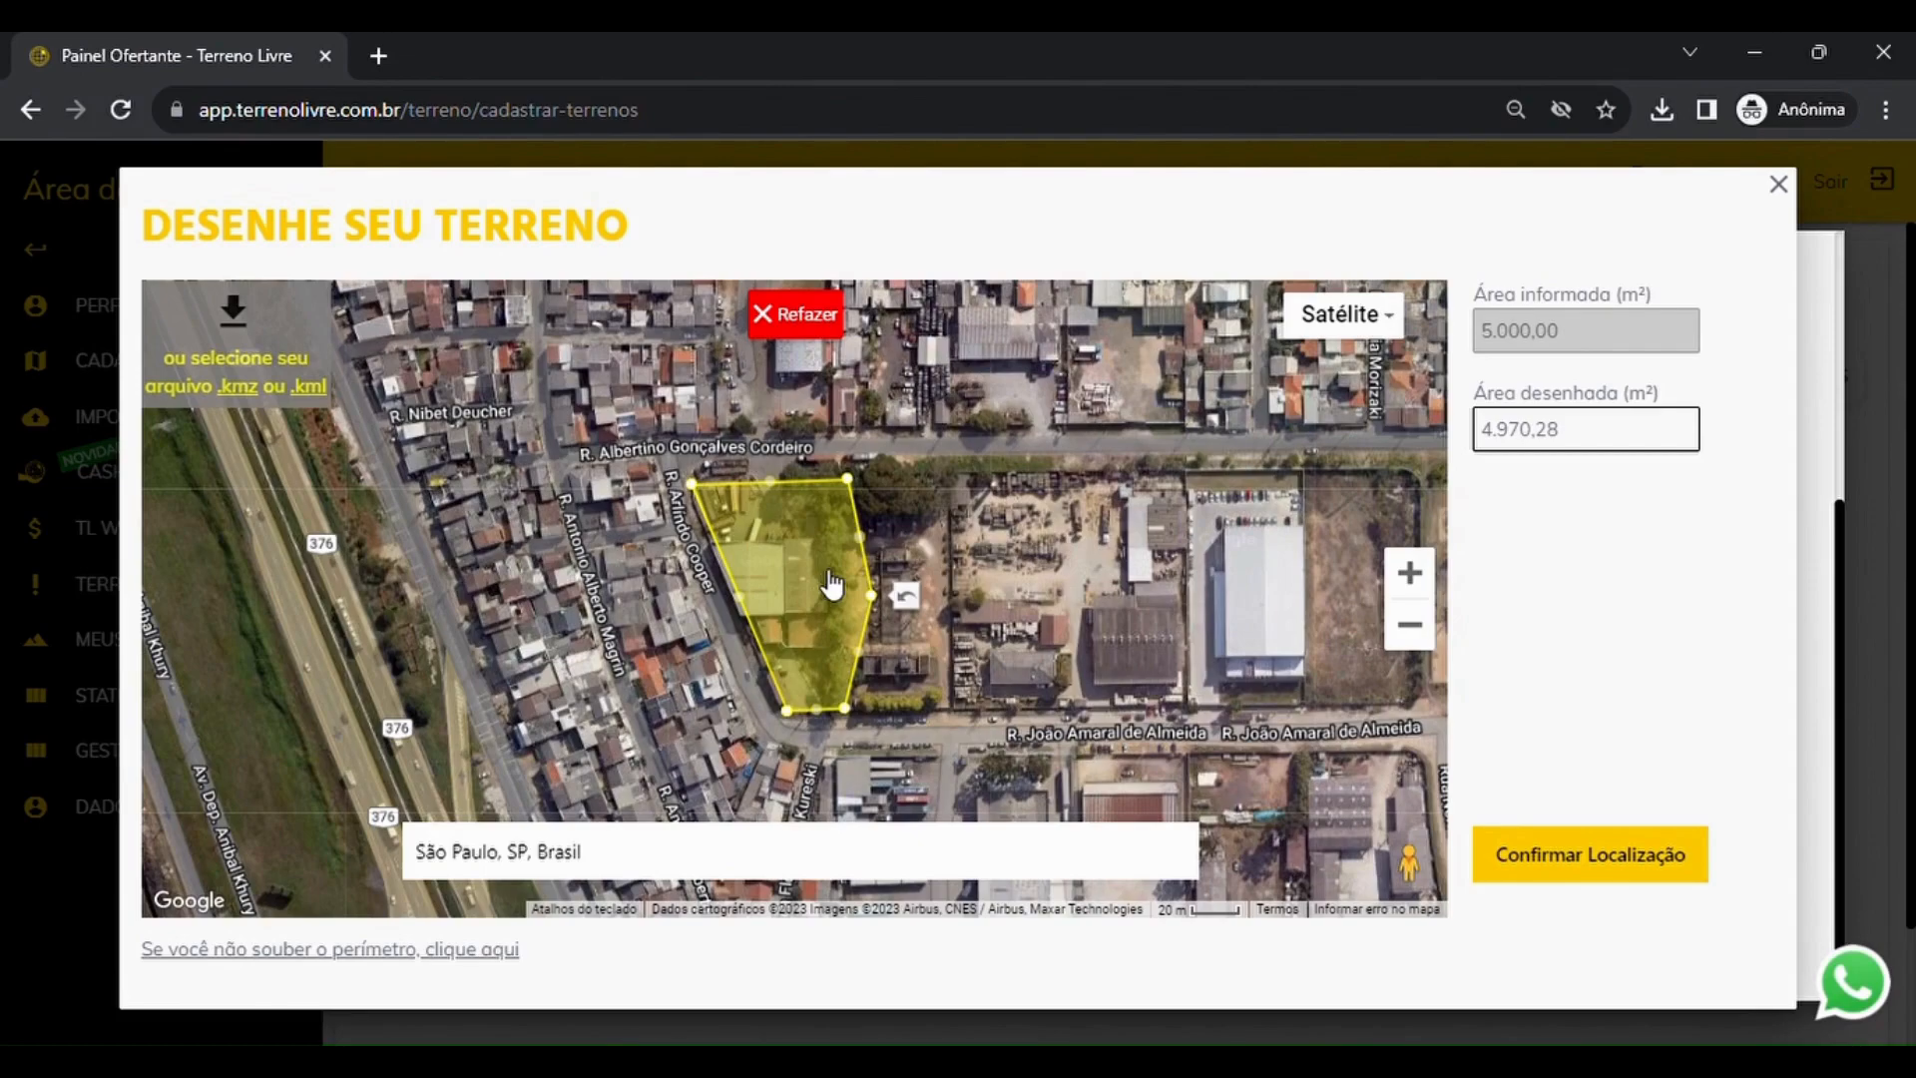
left_click(1619, 861)
- Set the sale price to R$ 2.500.000,00 and choose Sim for accepting exchange or partnership
left_click(470, 717)
type("25,00")
type("00000")
left_click(390, 902)
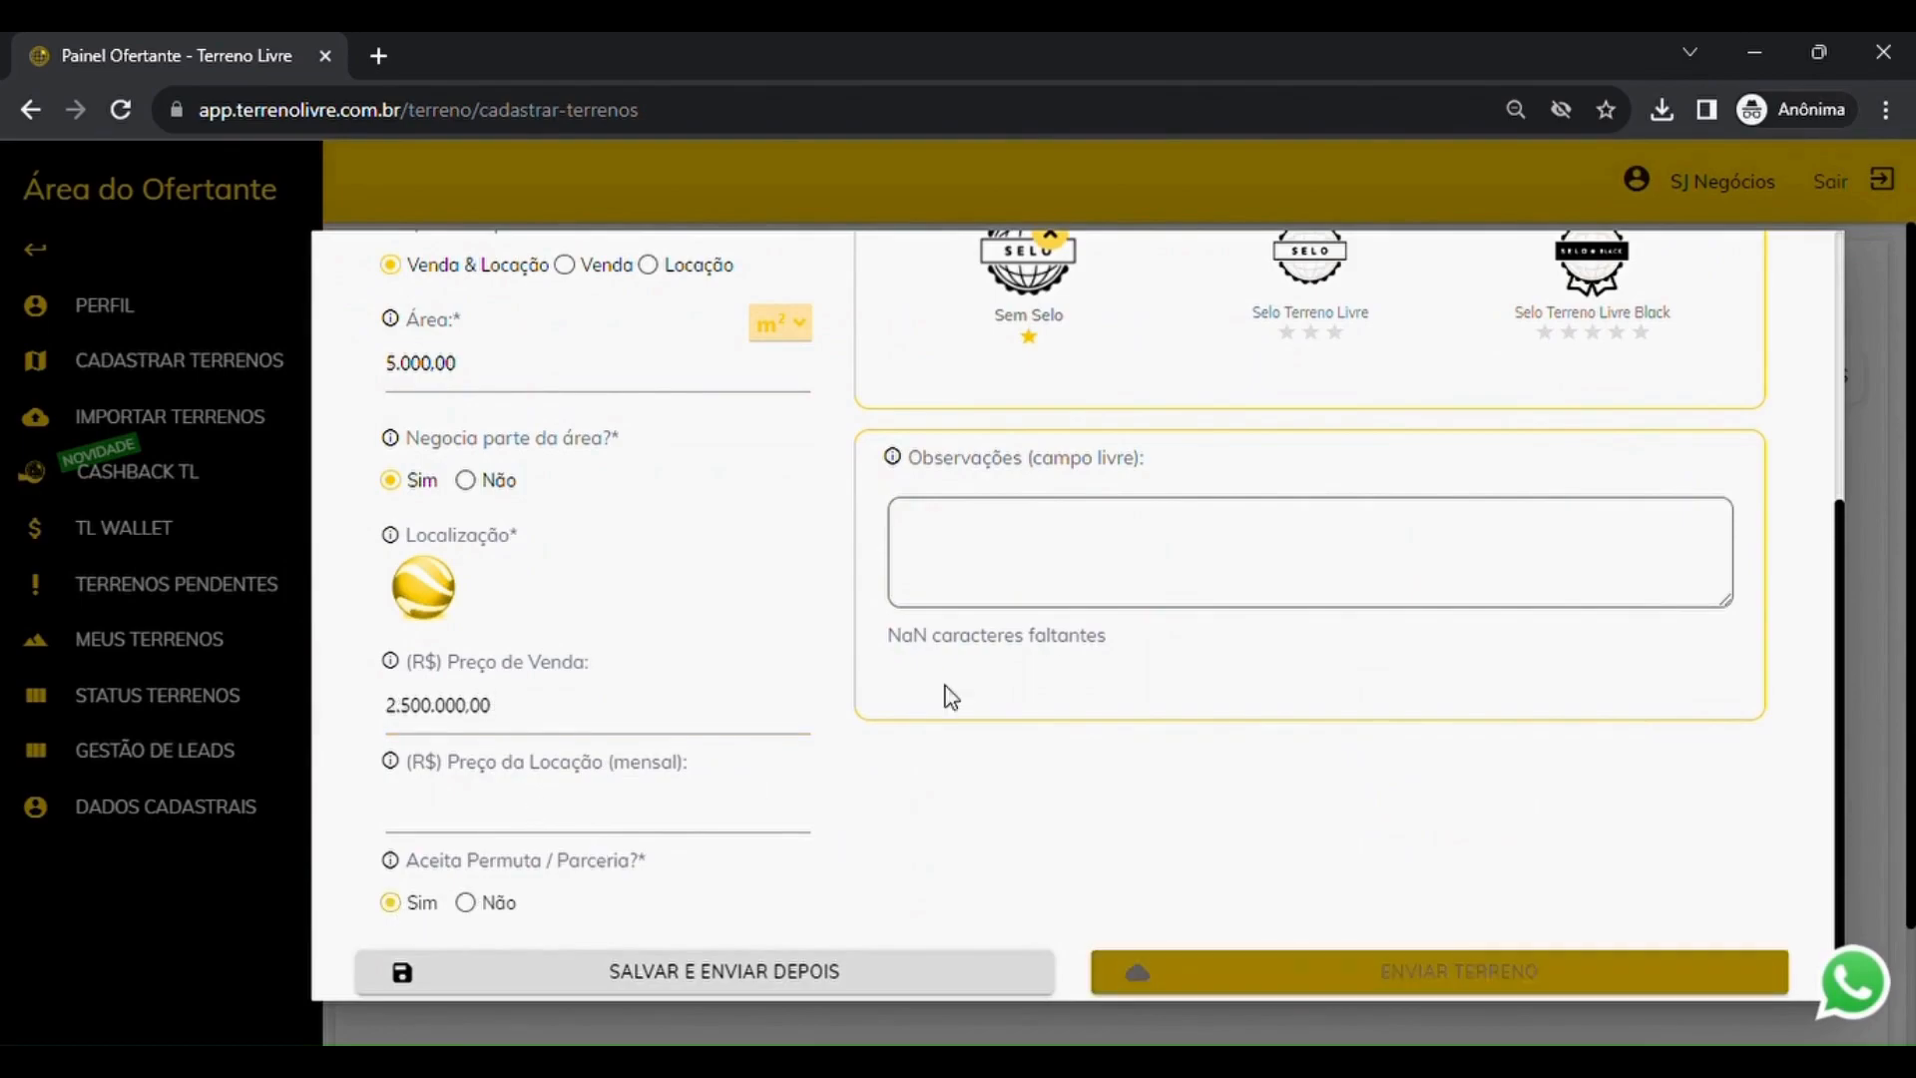
- Attach a file in the Documentos section with the document type Registro/Matrícula
scroll(1095, 603, "up", 5)
triple_click(1086, 749)
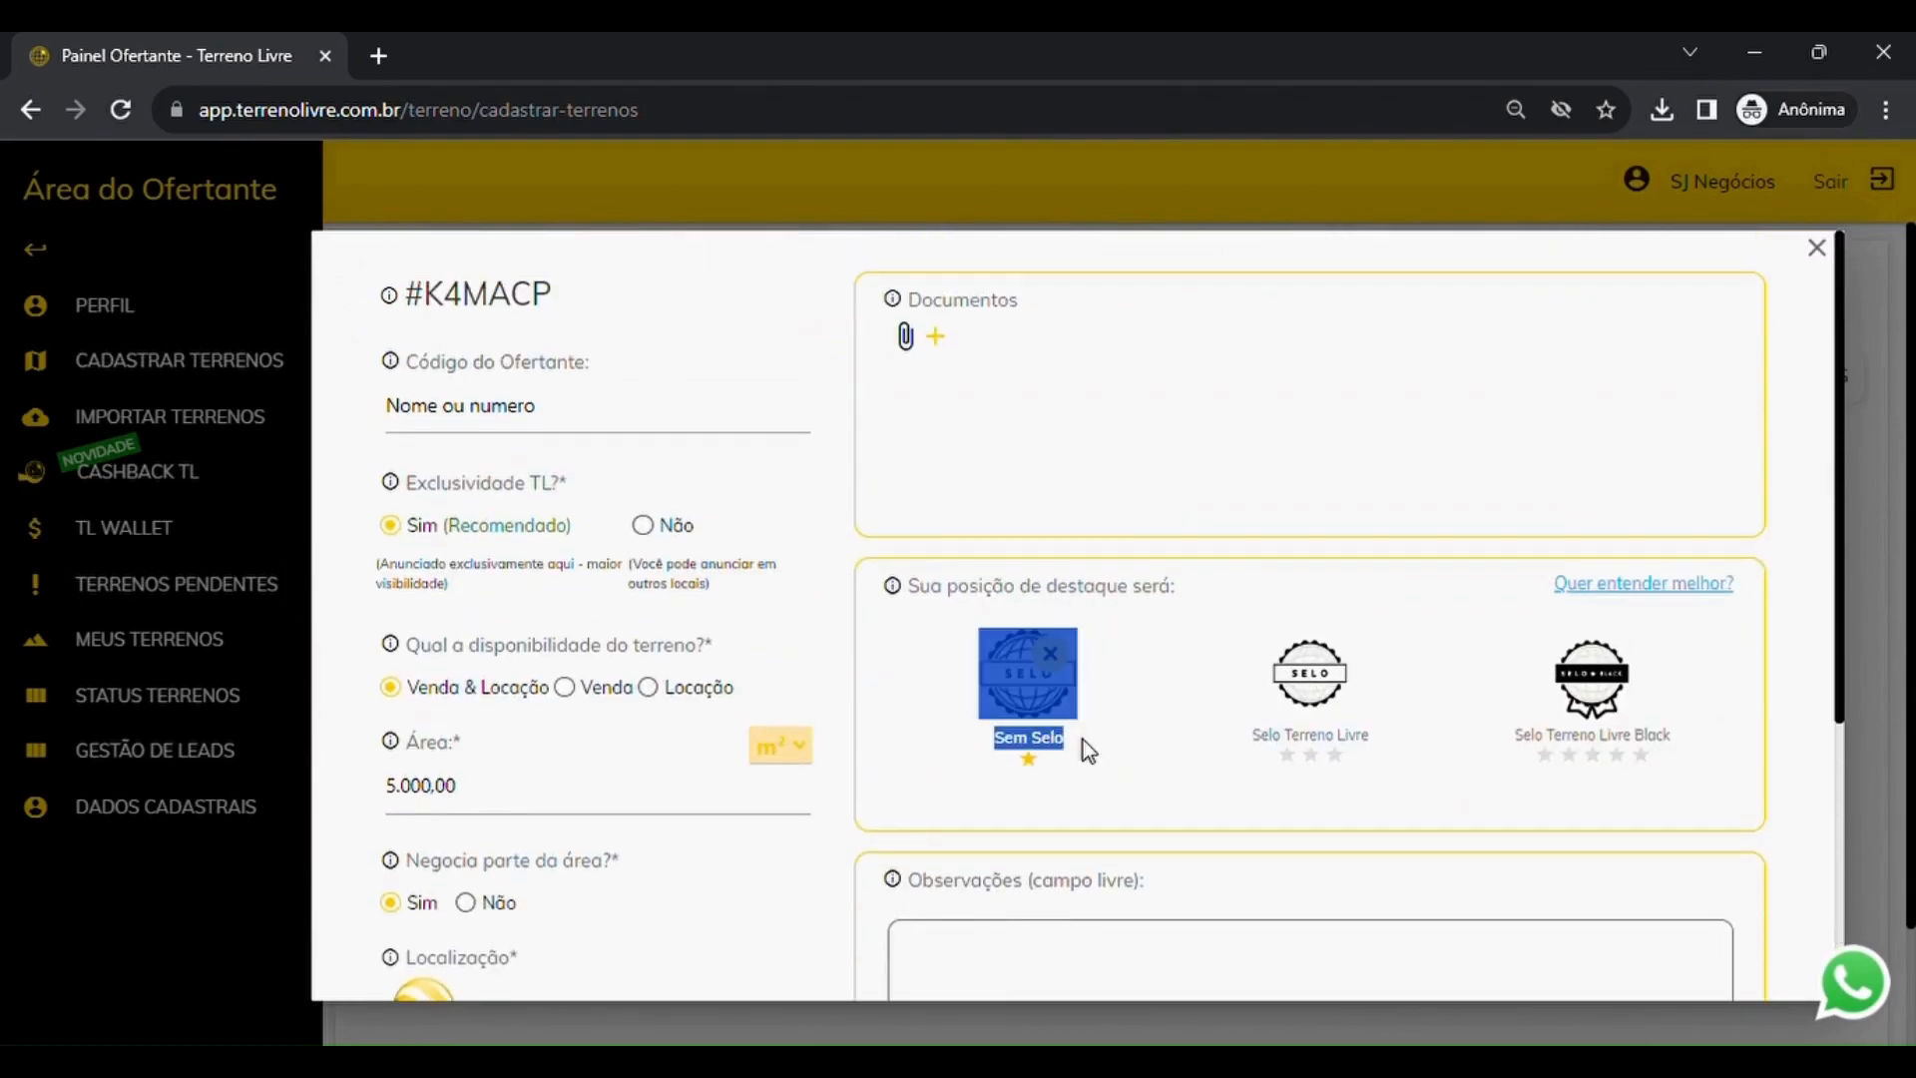
left_click_drag(1248, 739, 1386, 748)
left_click(935, 337)
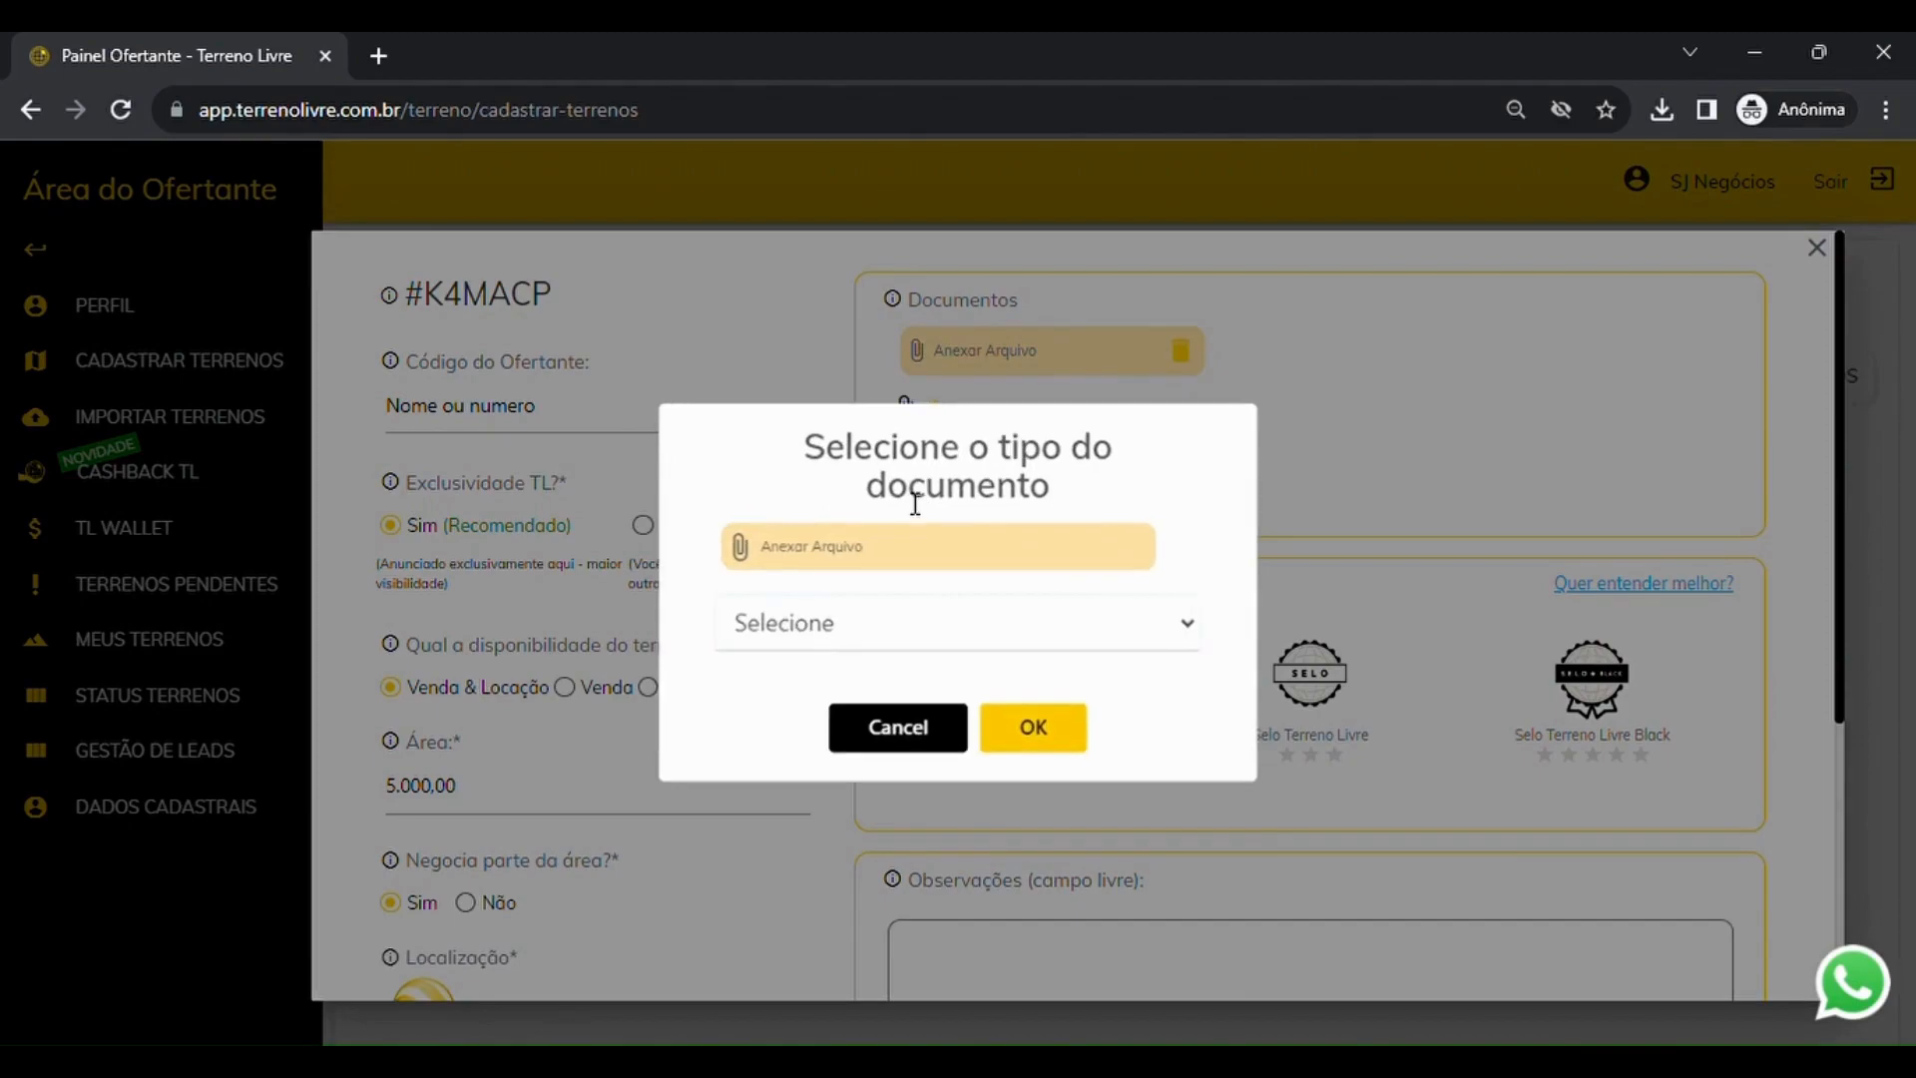
left_click(850, 547)
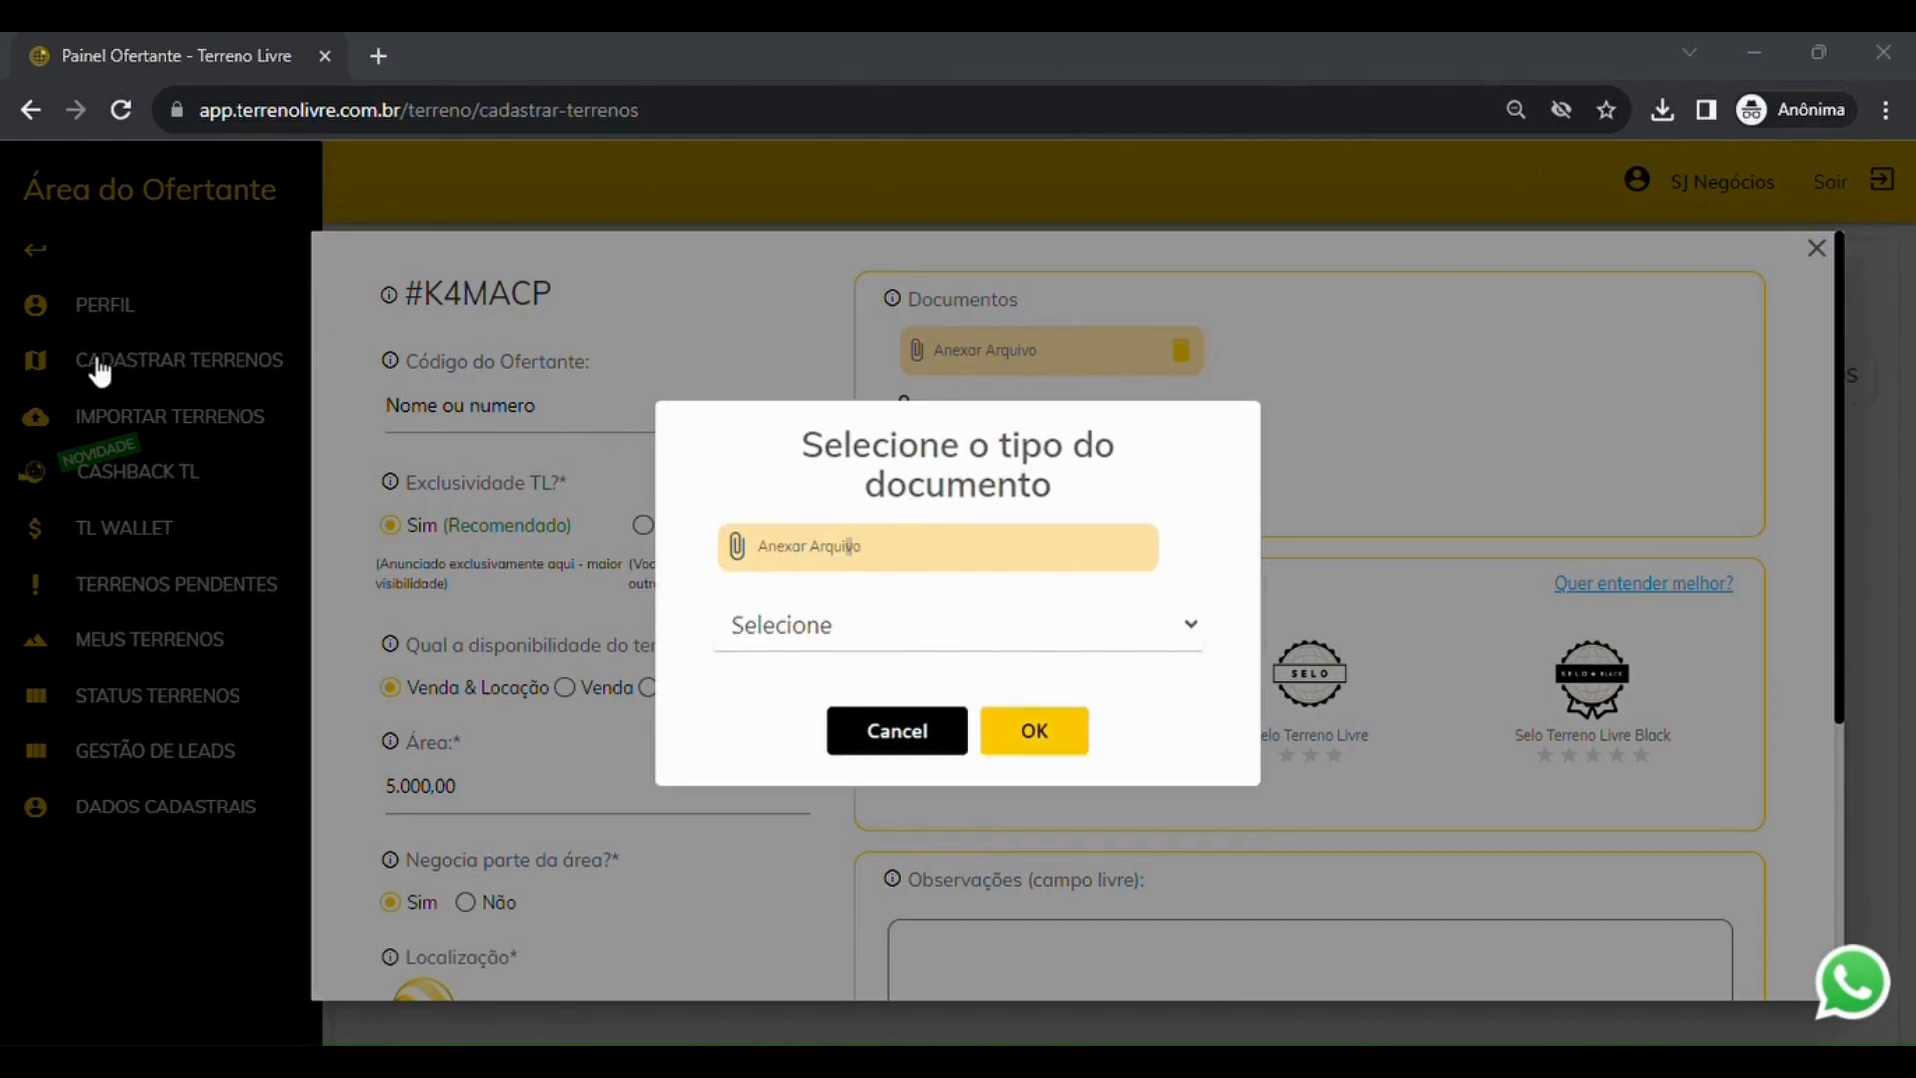
left_click(737, 655)
left_click(858, 627)
left_click(865, 688)
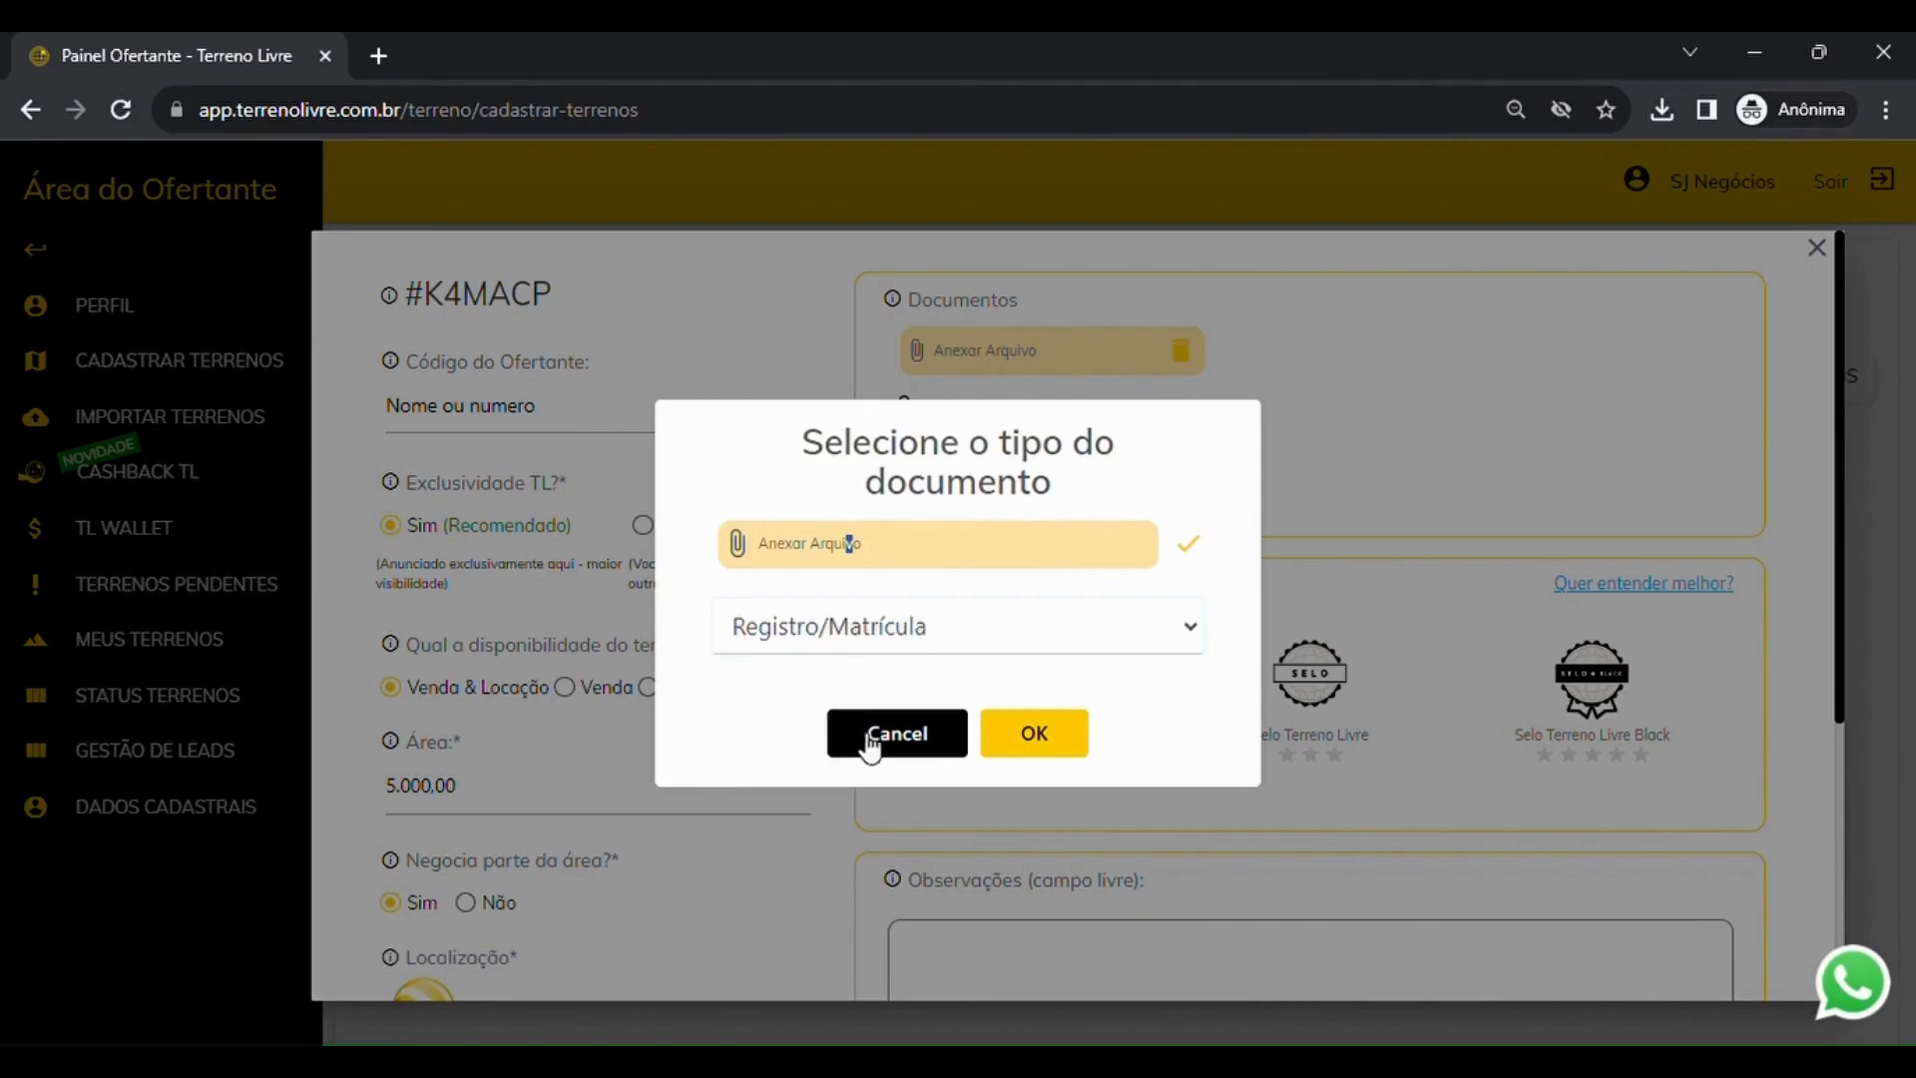
left_click(1018, 744)
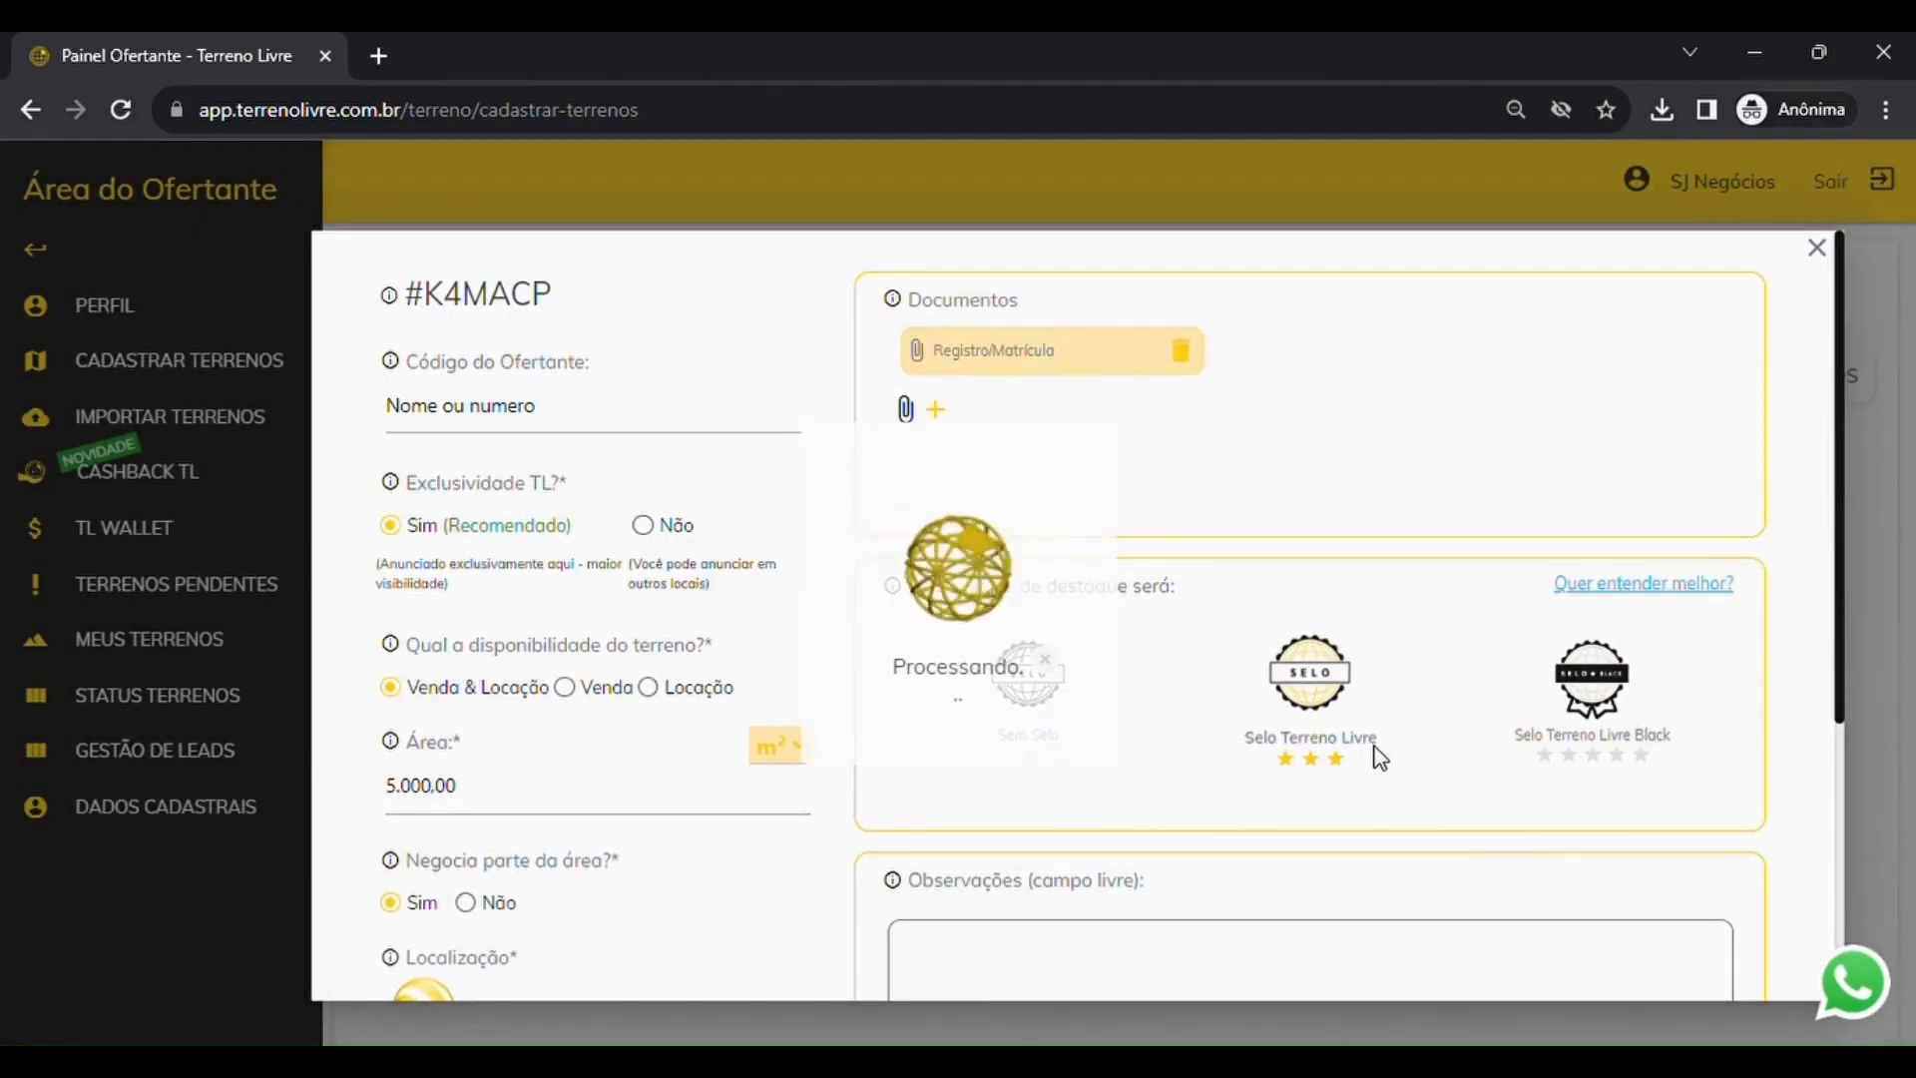
- Attach a second file in the Documentos section with the document type IPTU ou ITR
left_click(935, 409)
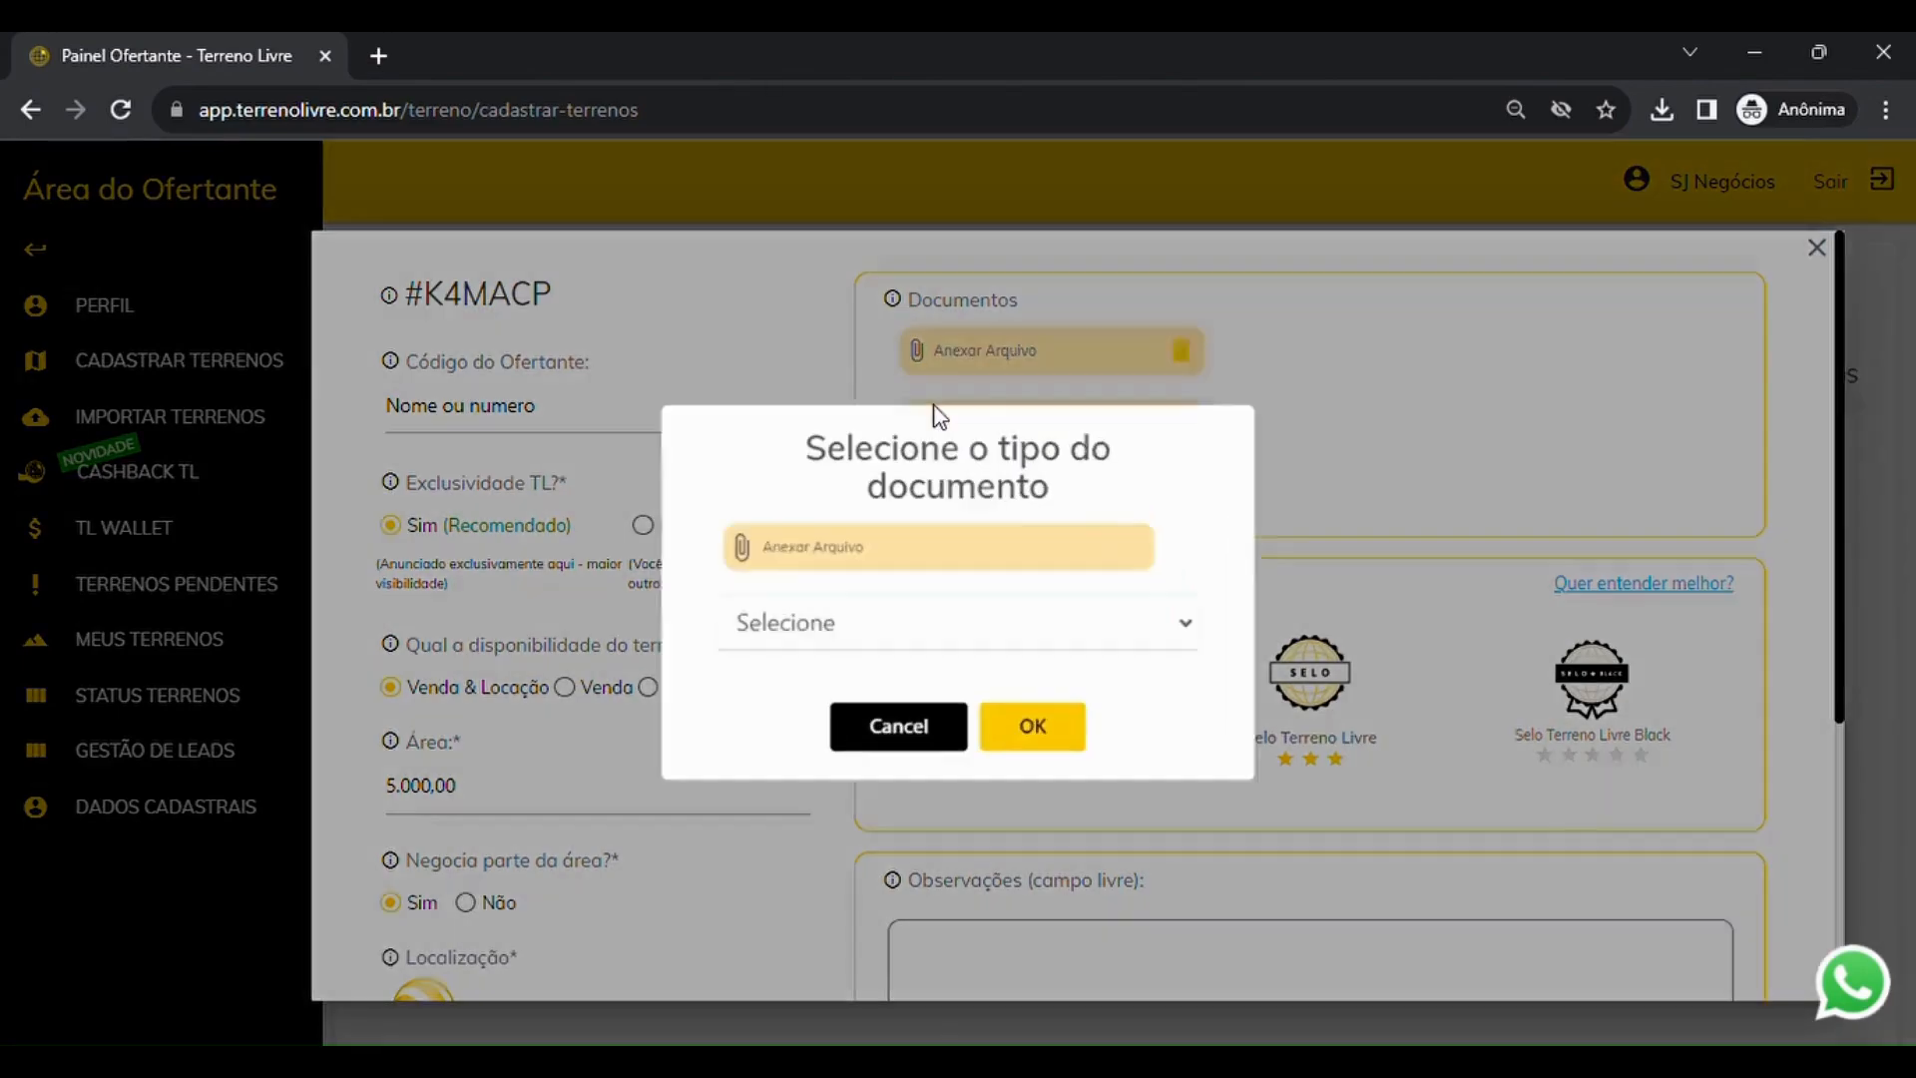
left_click(810, 554)
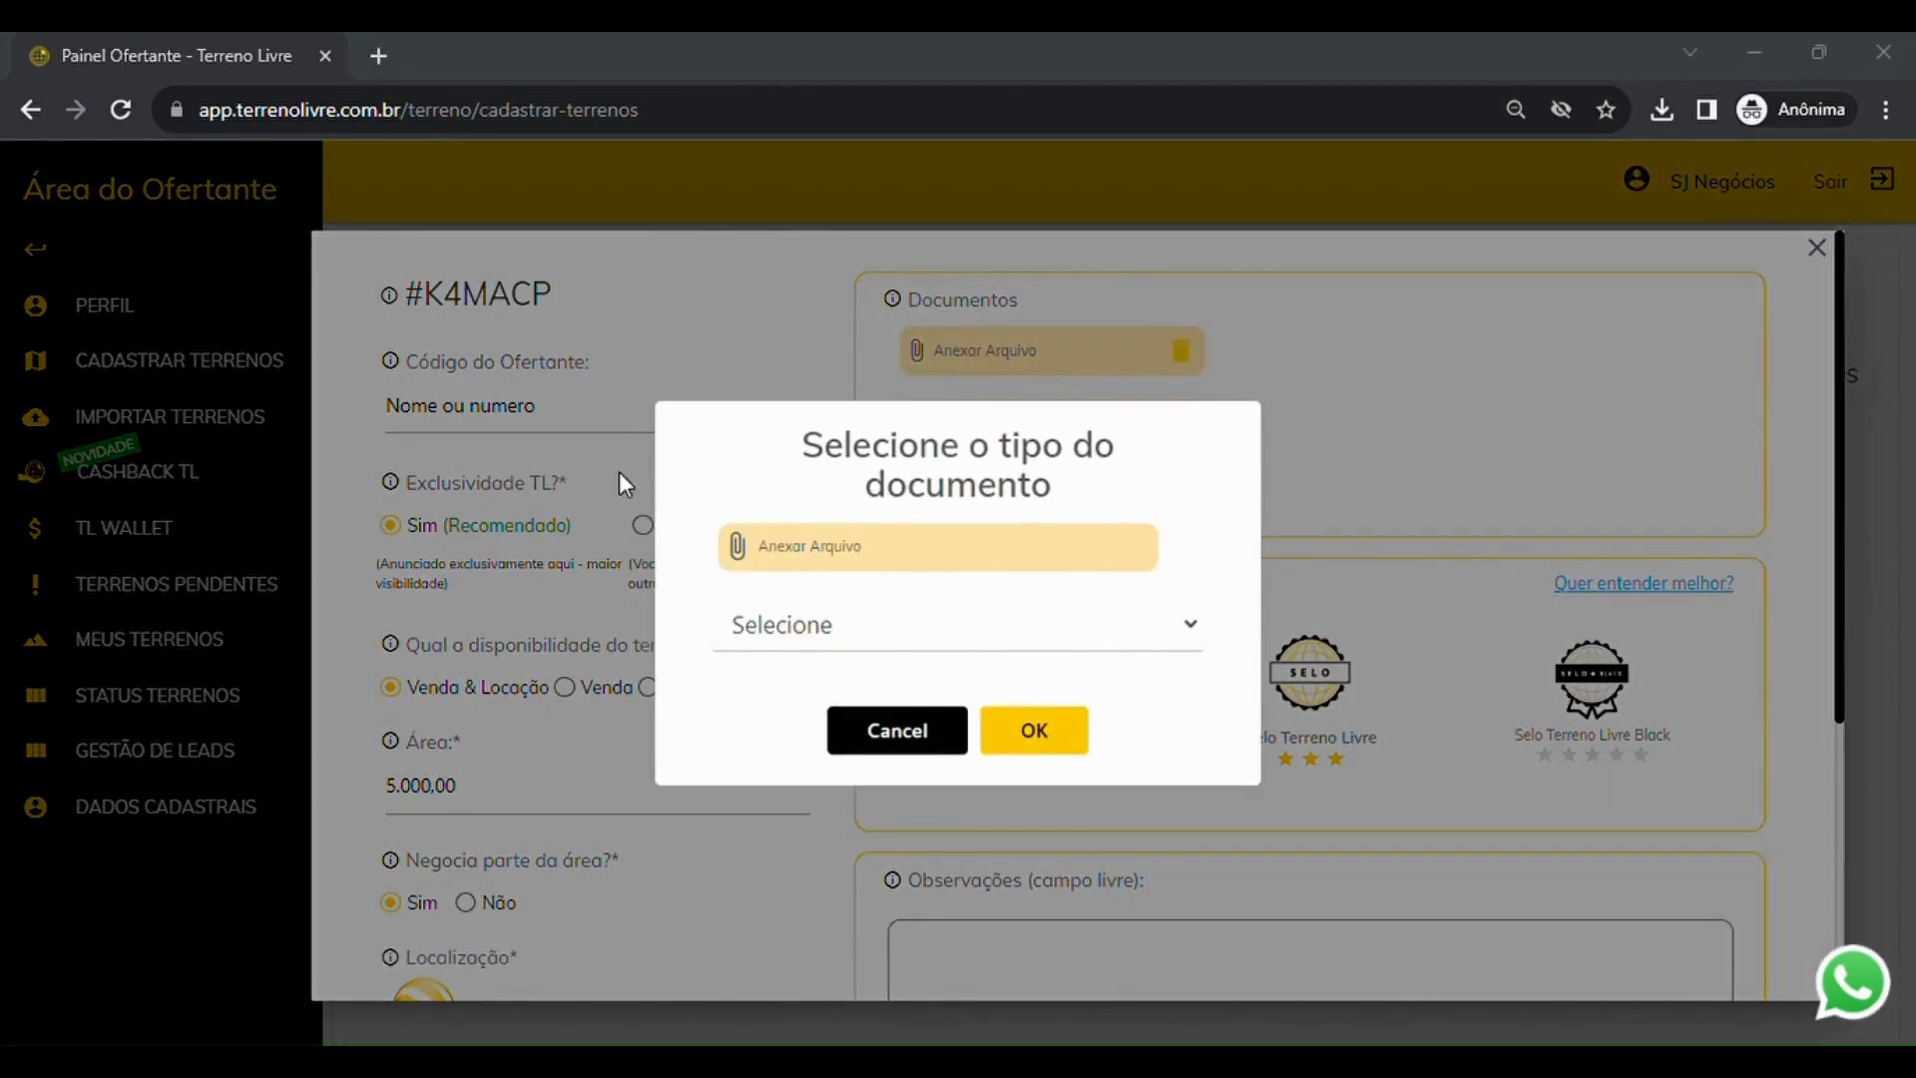
left_click(715, 663)
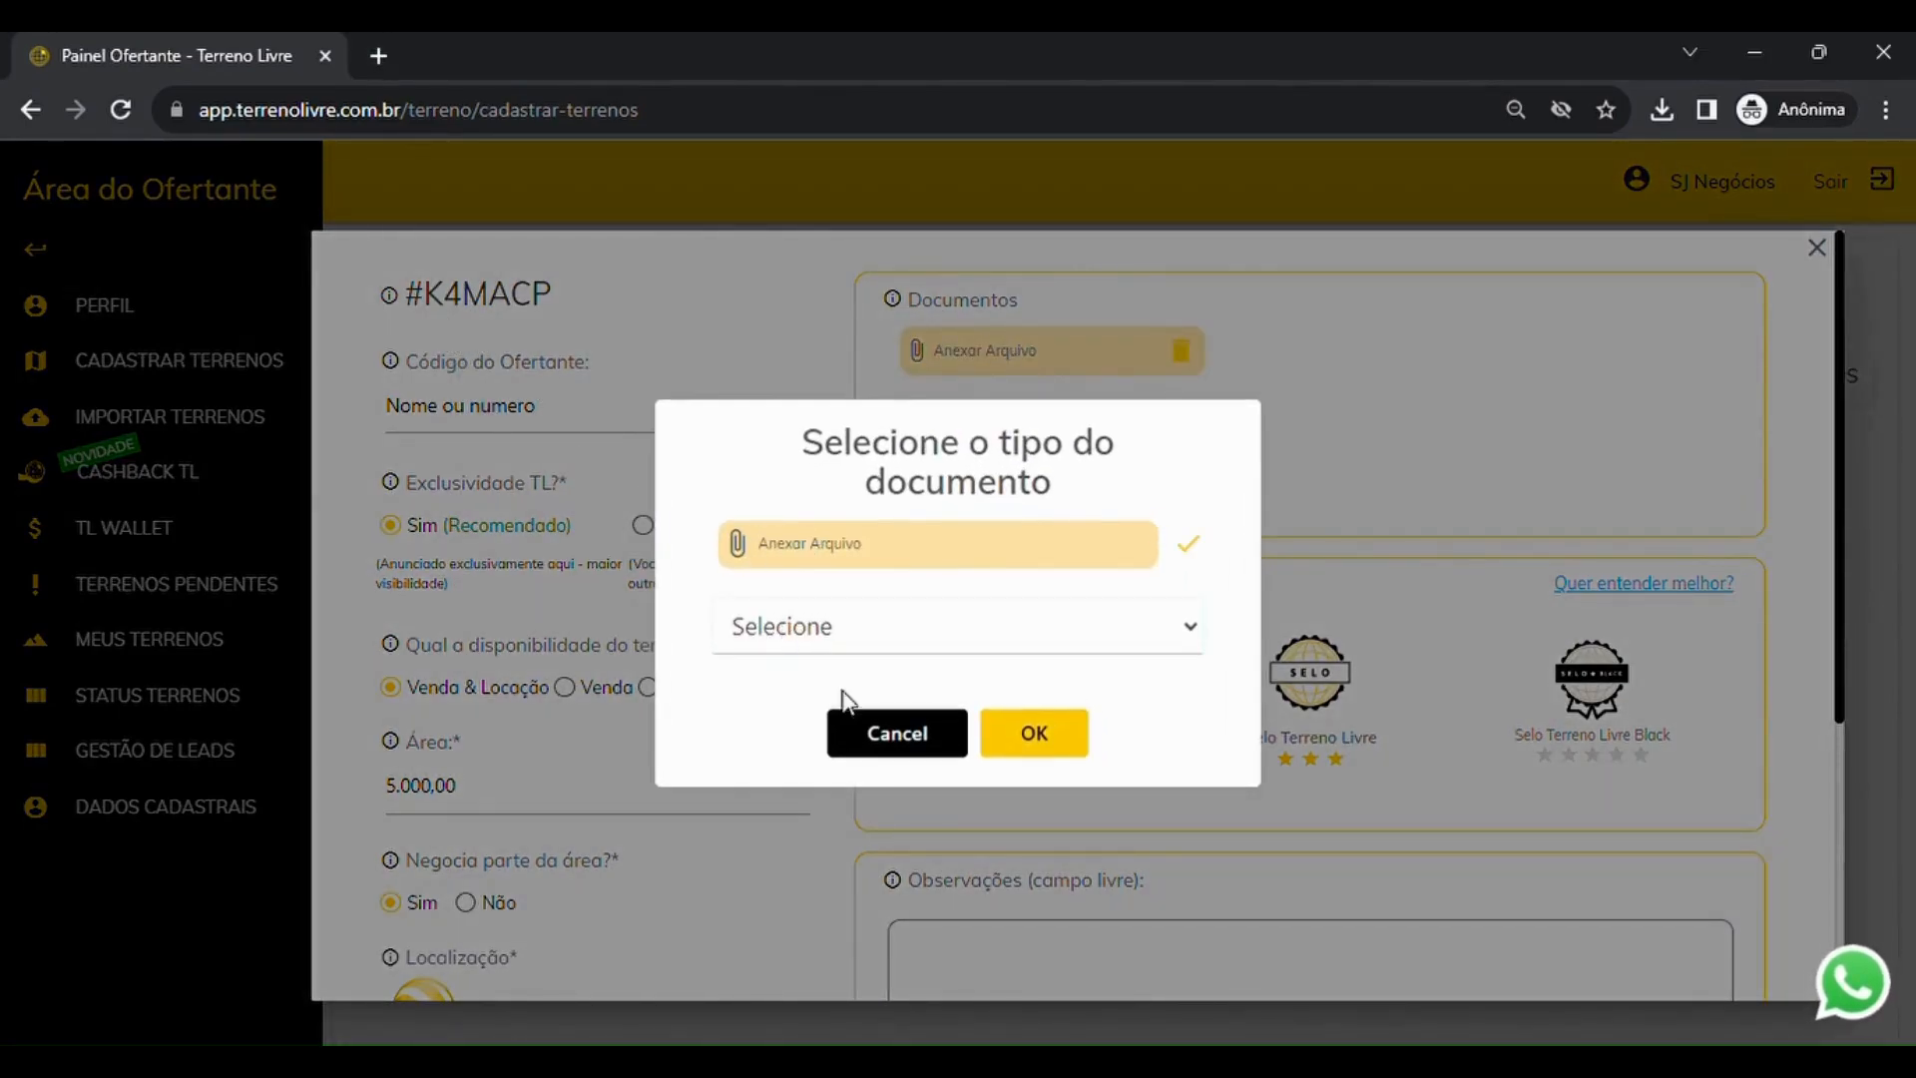
left_click(1078, 728)
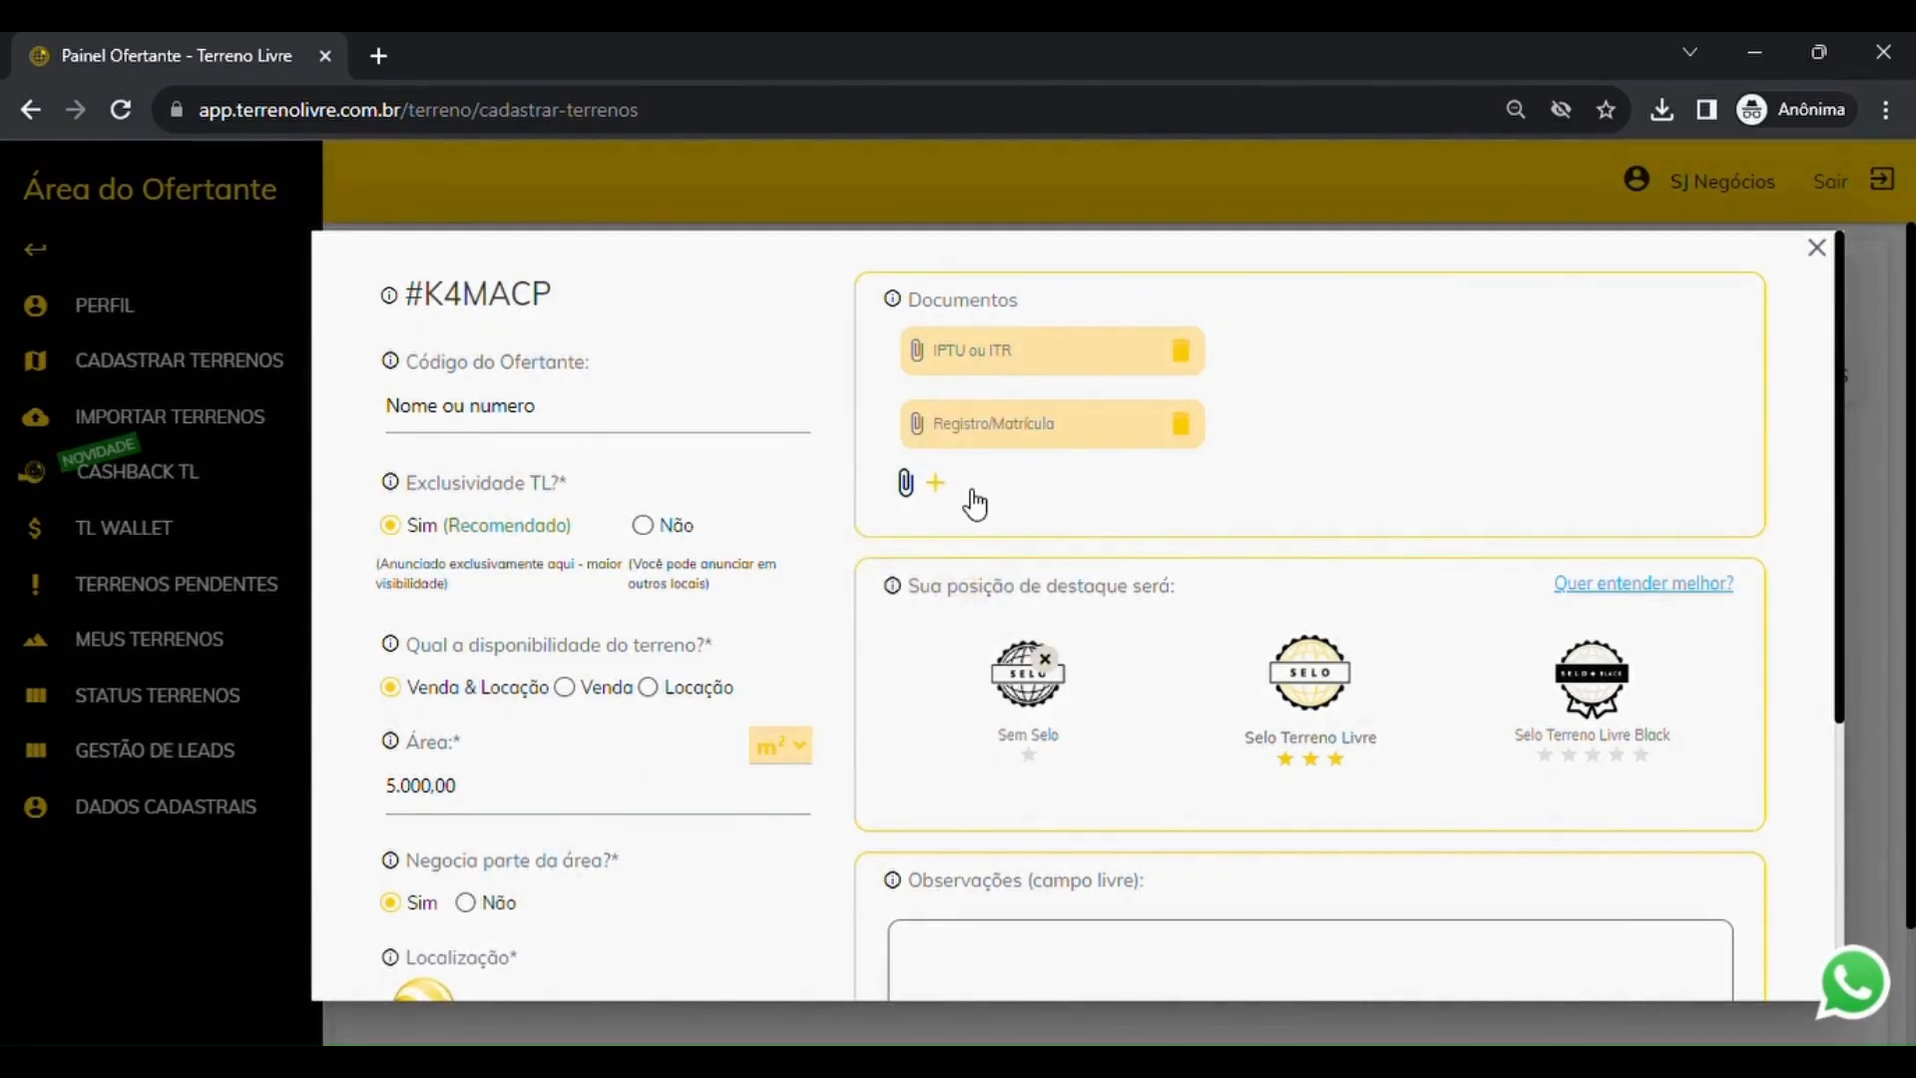
- Attach a third file in the Documentos section with the document type Planta, Lev. Topog ou Croqui
left_click(938, 487)
left_click(854, 550)
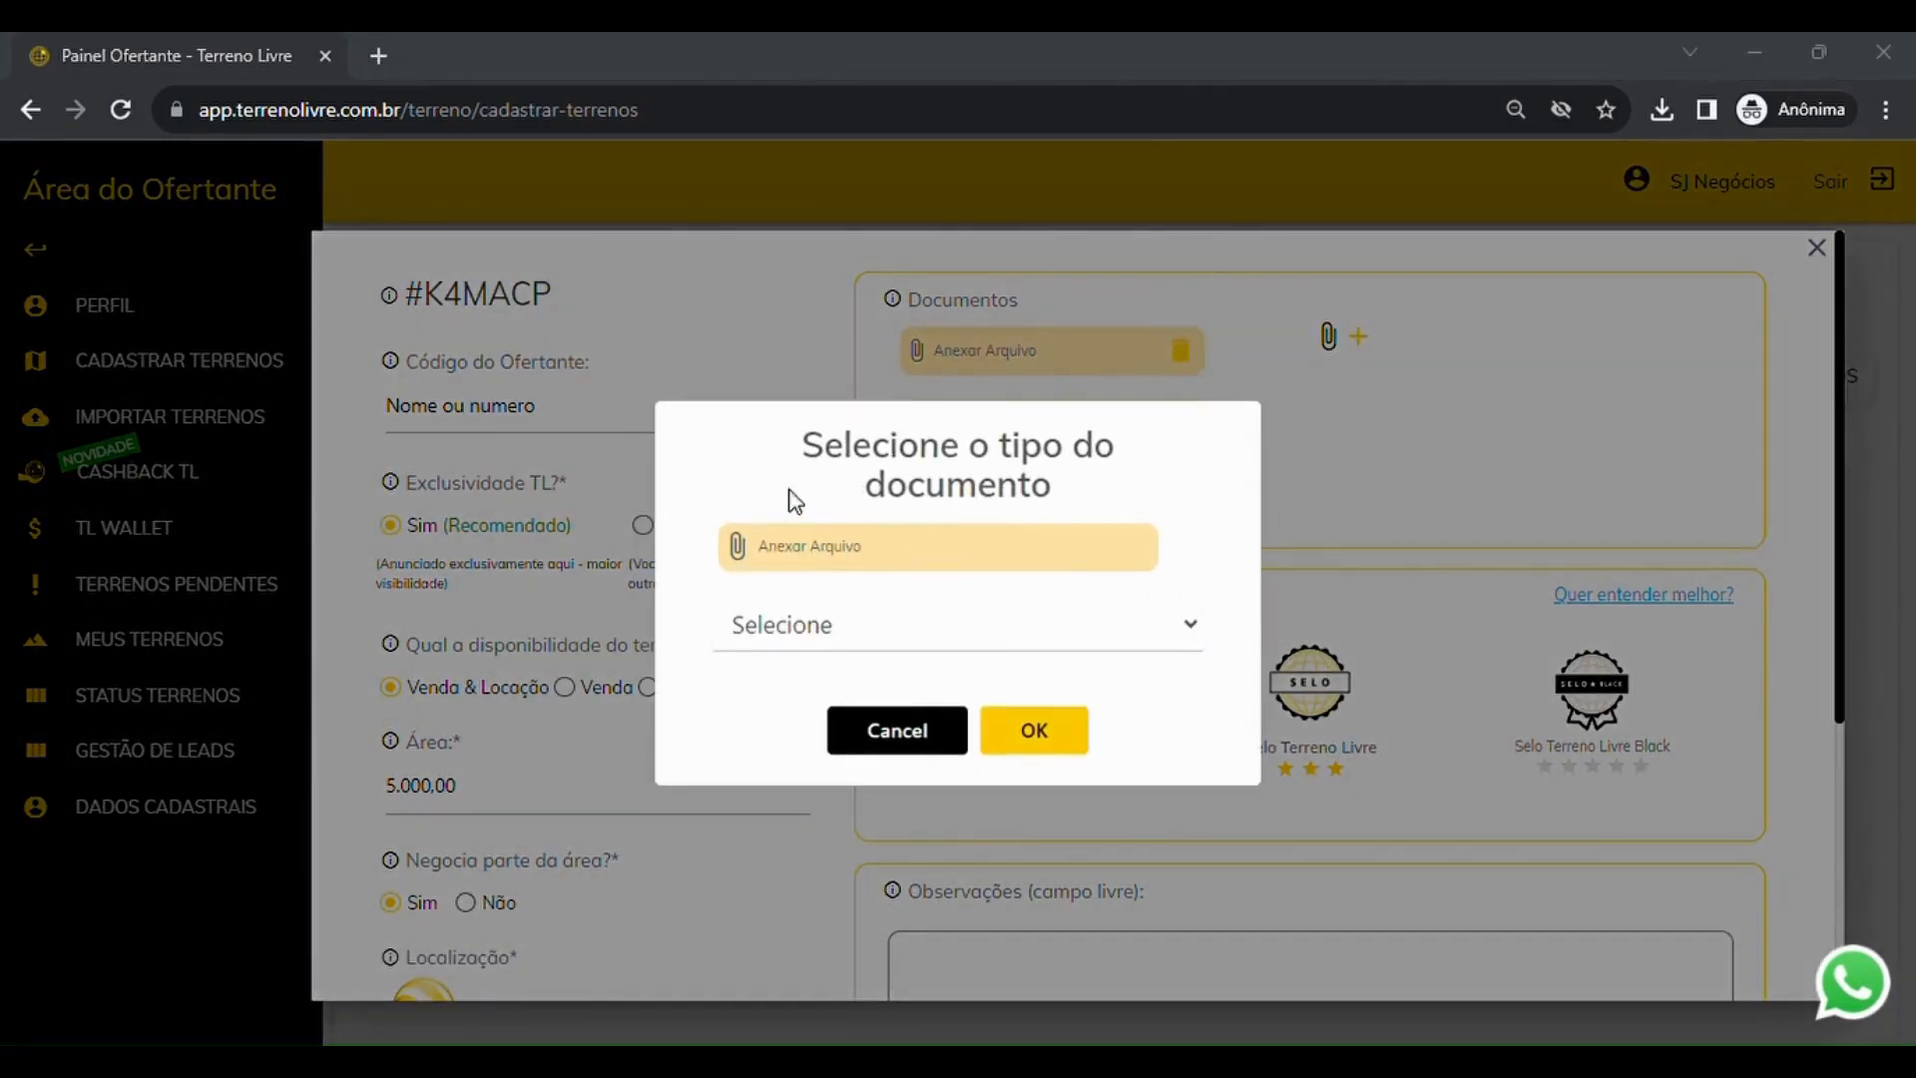
left_click(720, 665)
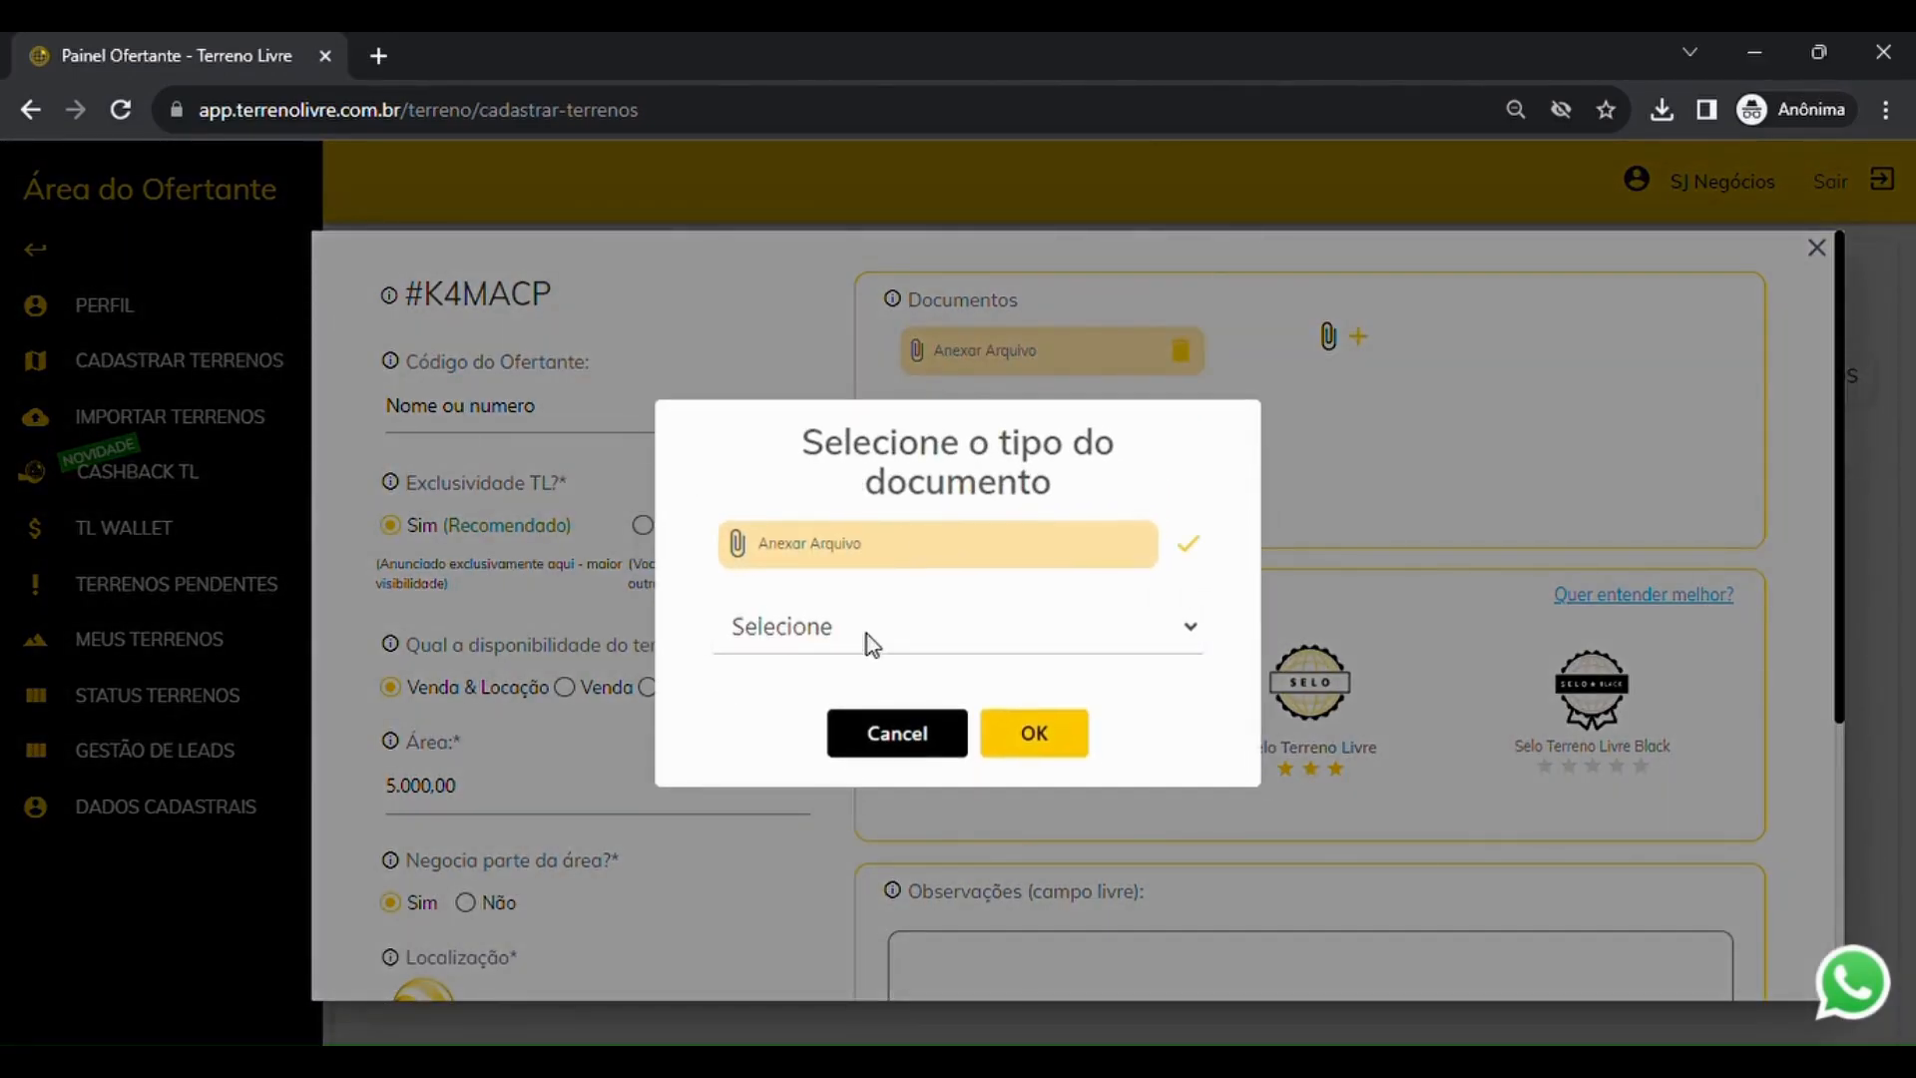
left_click(875, 834)
left_click(1020, 737)
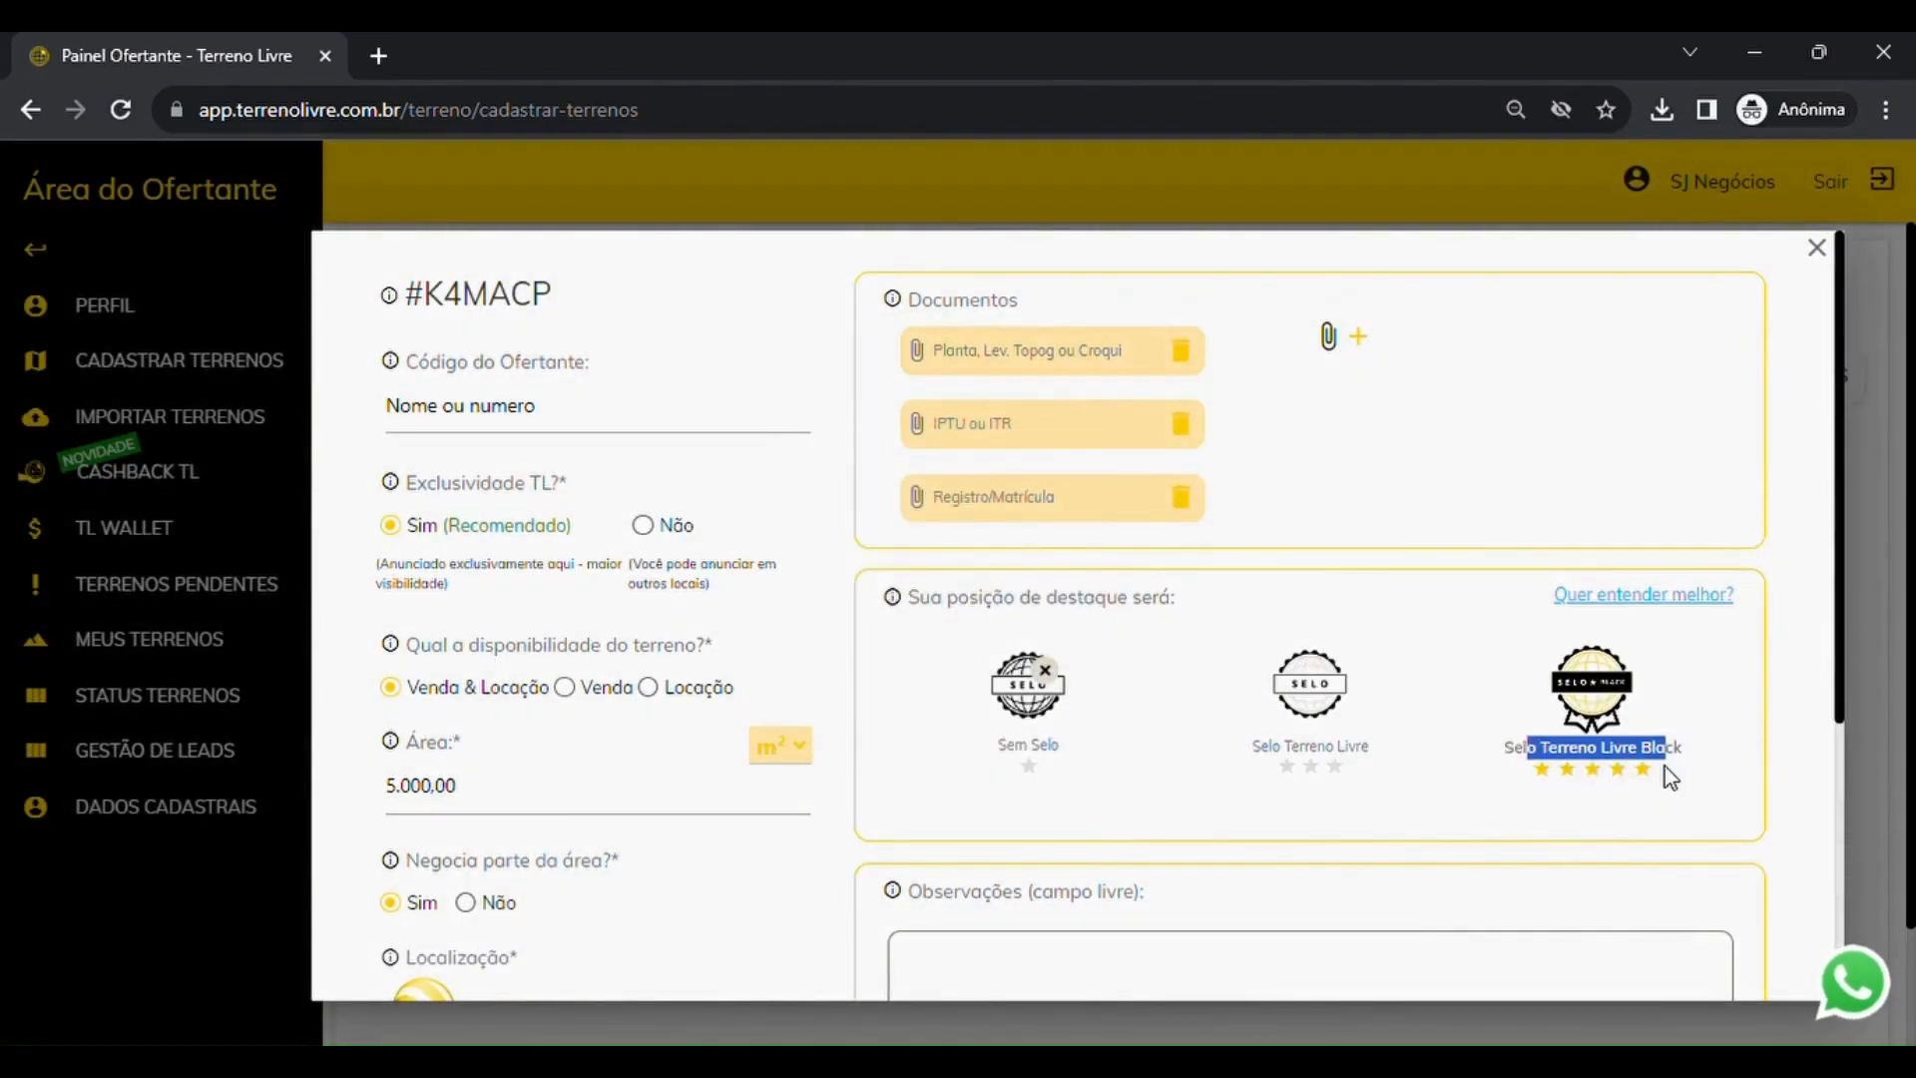
- Enter "Aceita permuta de 50%" in Observações, review the form, and close it without submitting the plot
scroll(1665, 764, "down", 2)
scroll(1664, 764, "down", 2)
left_click(1220, 722)
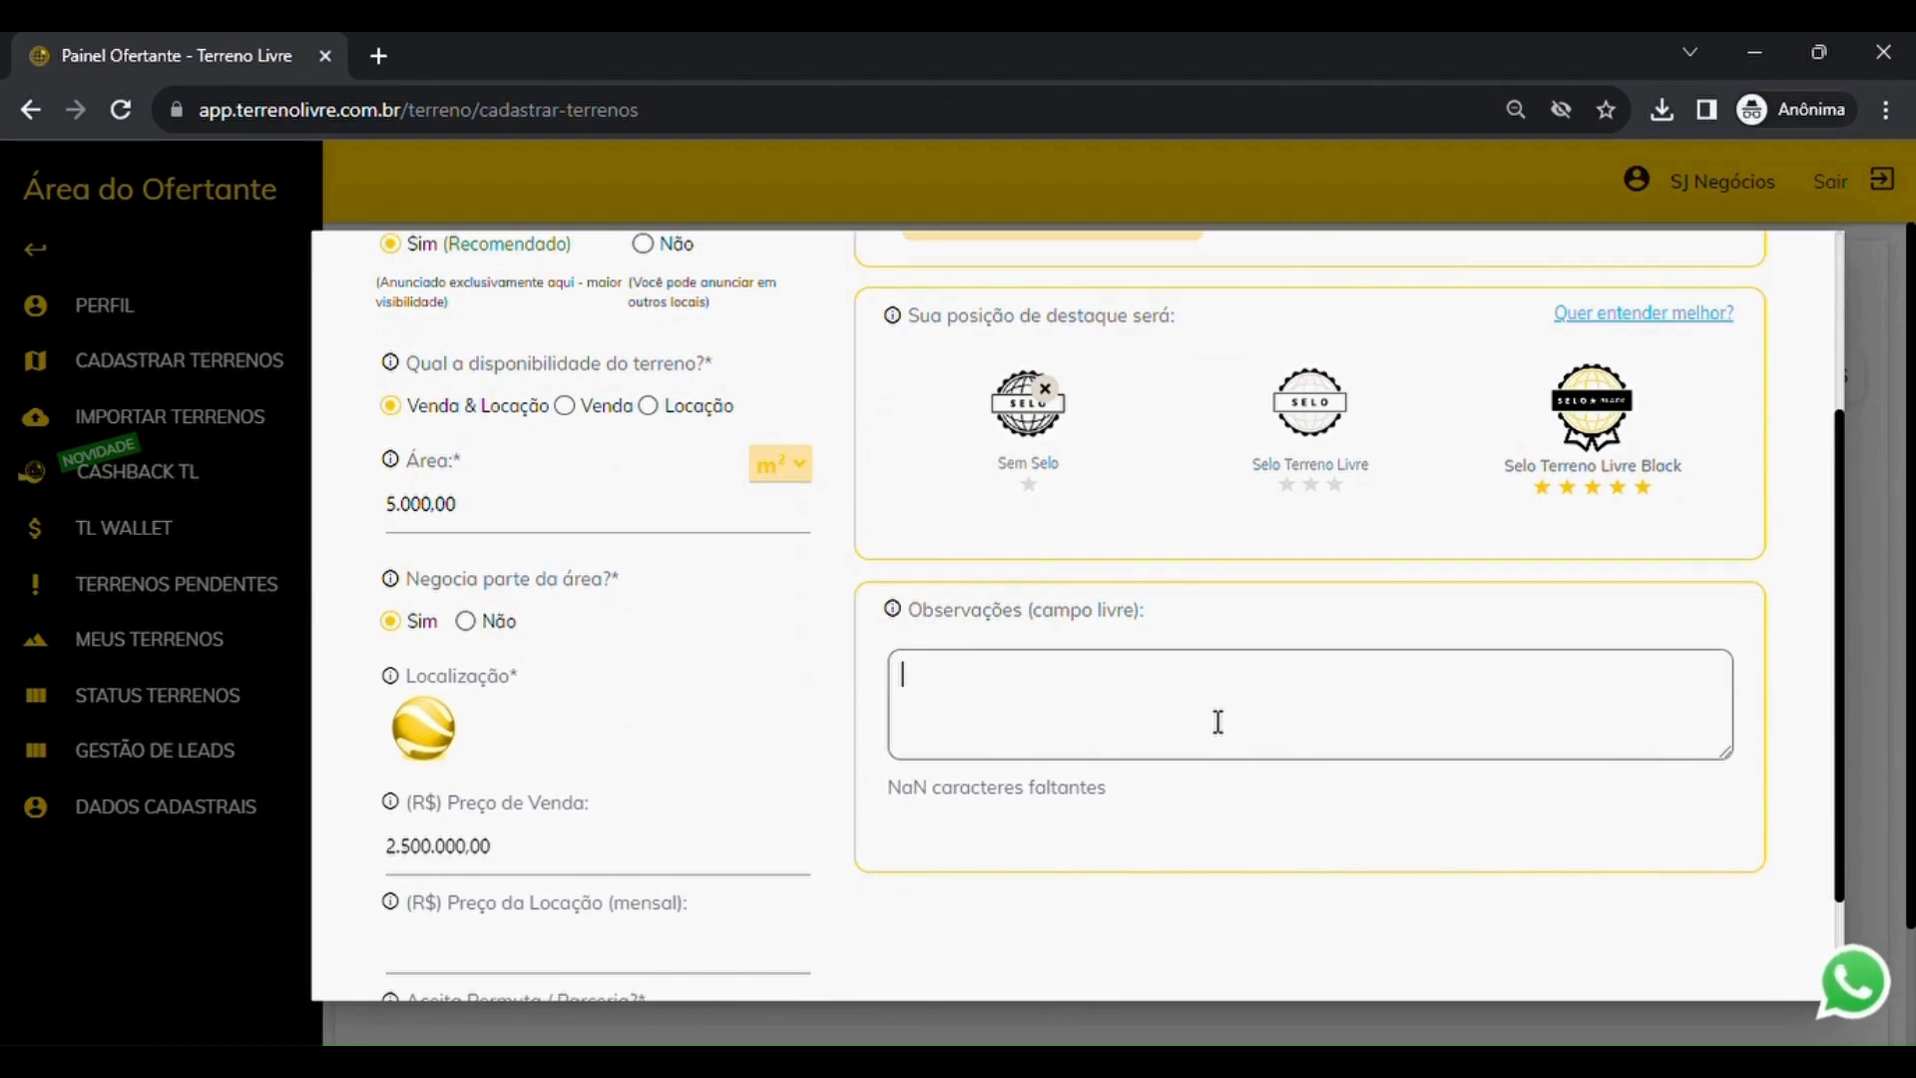
type("Aceita permuta de 50%")
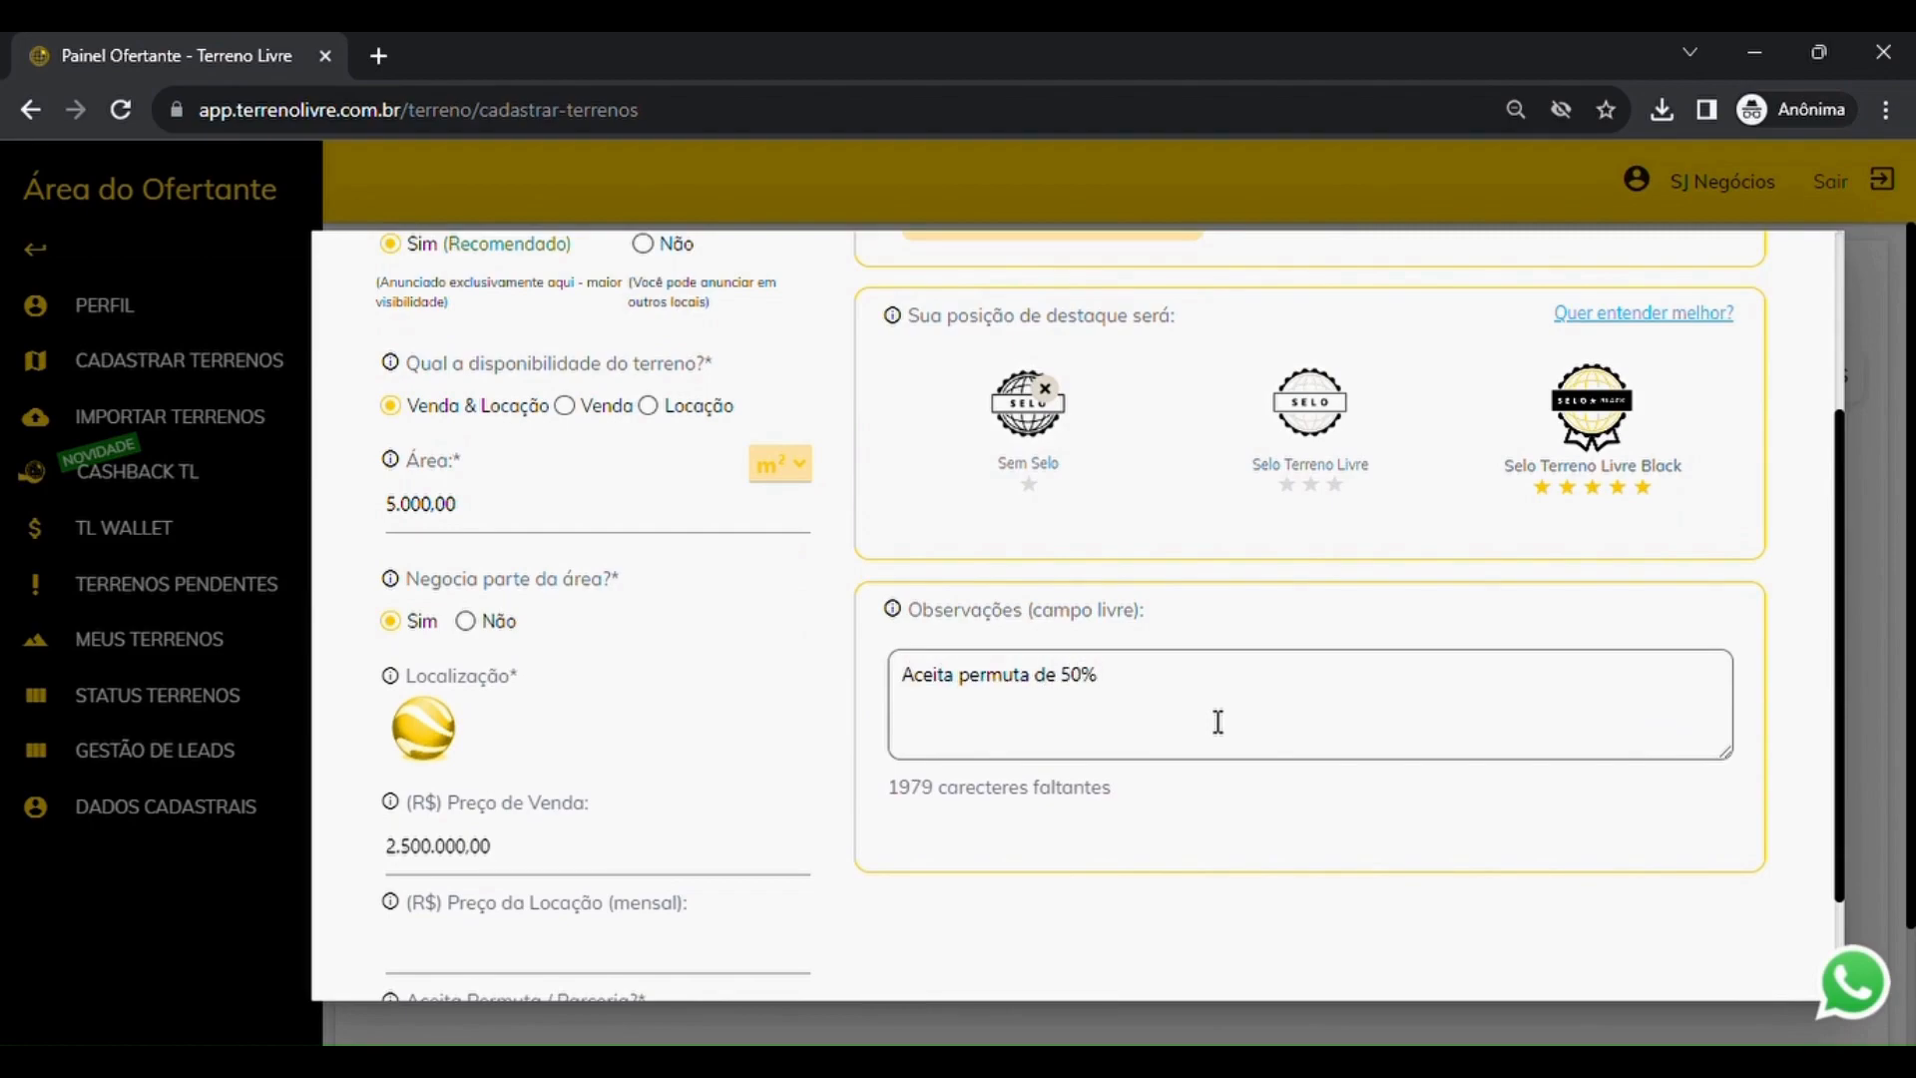
scroll(1218, 721, "down", 2)
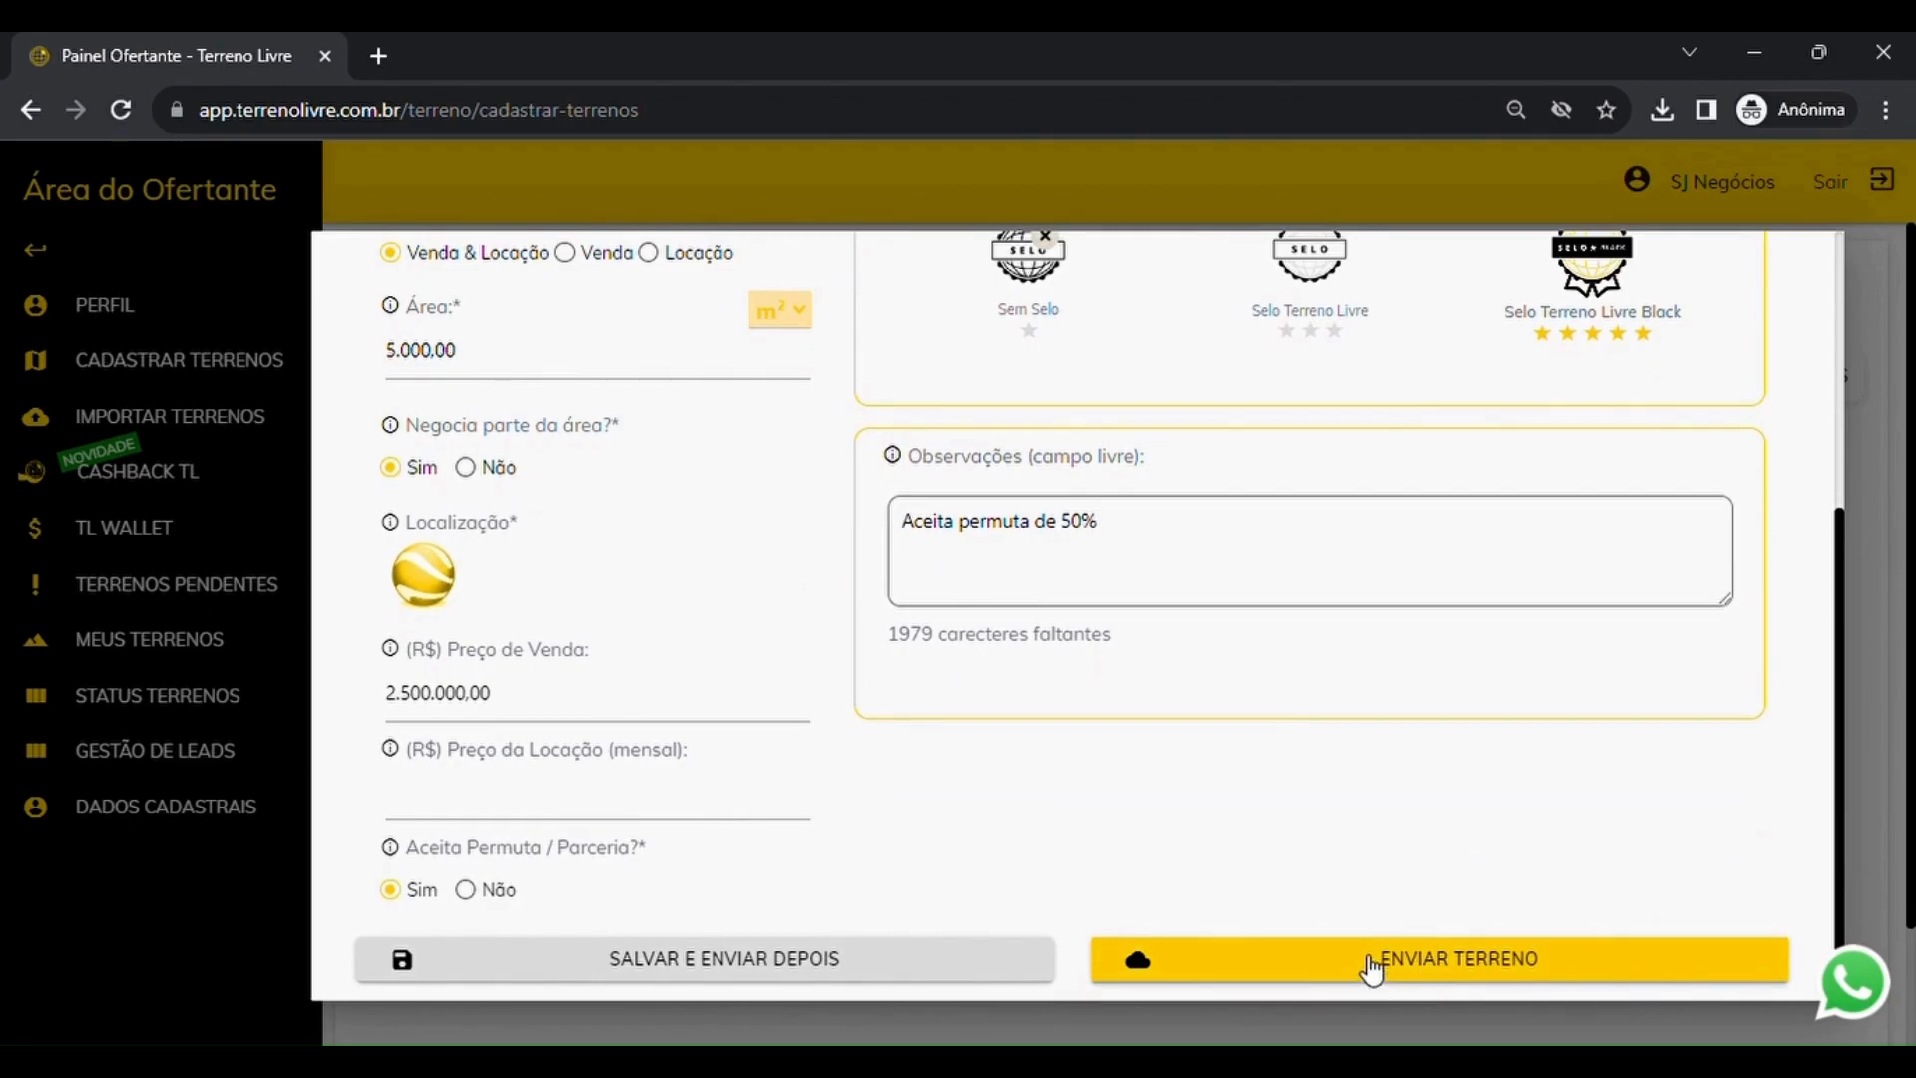
scroll(1540, 714, "up", 5)
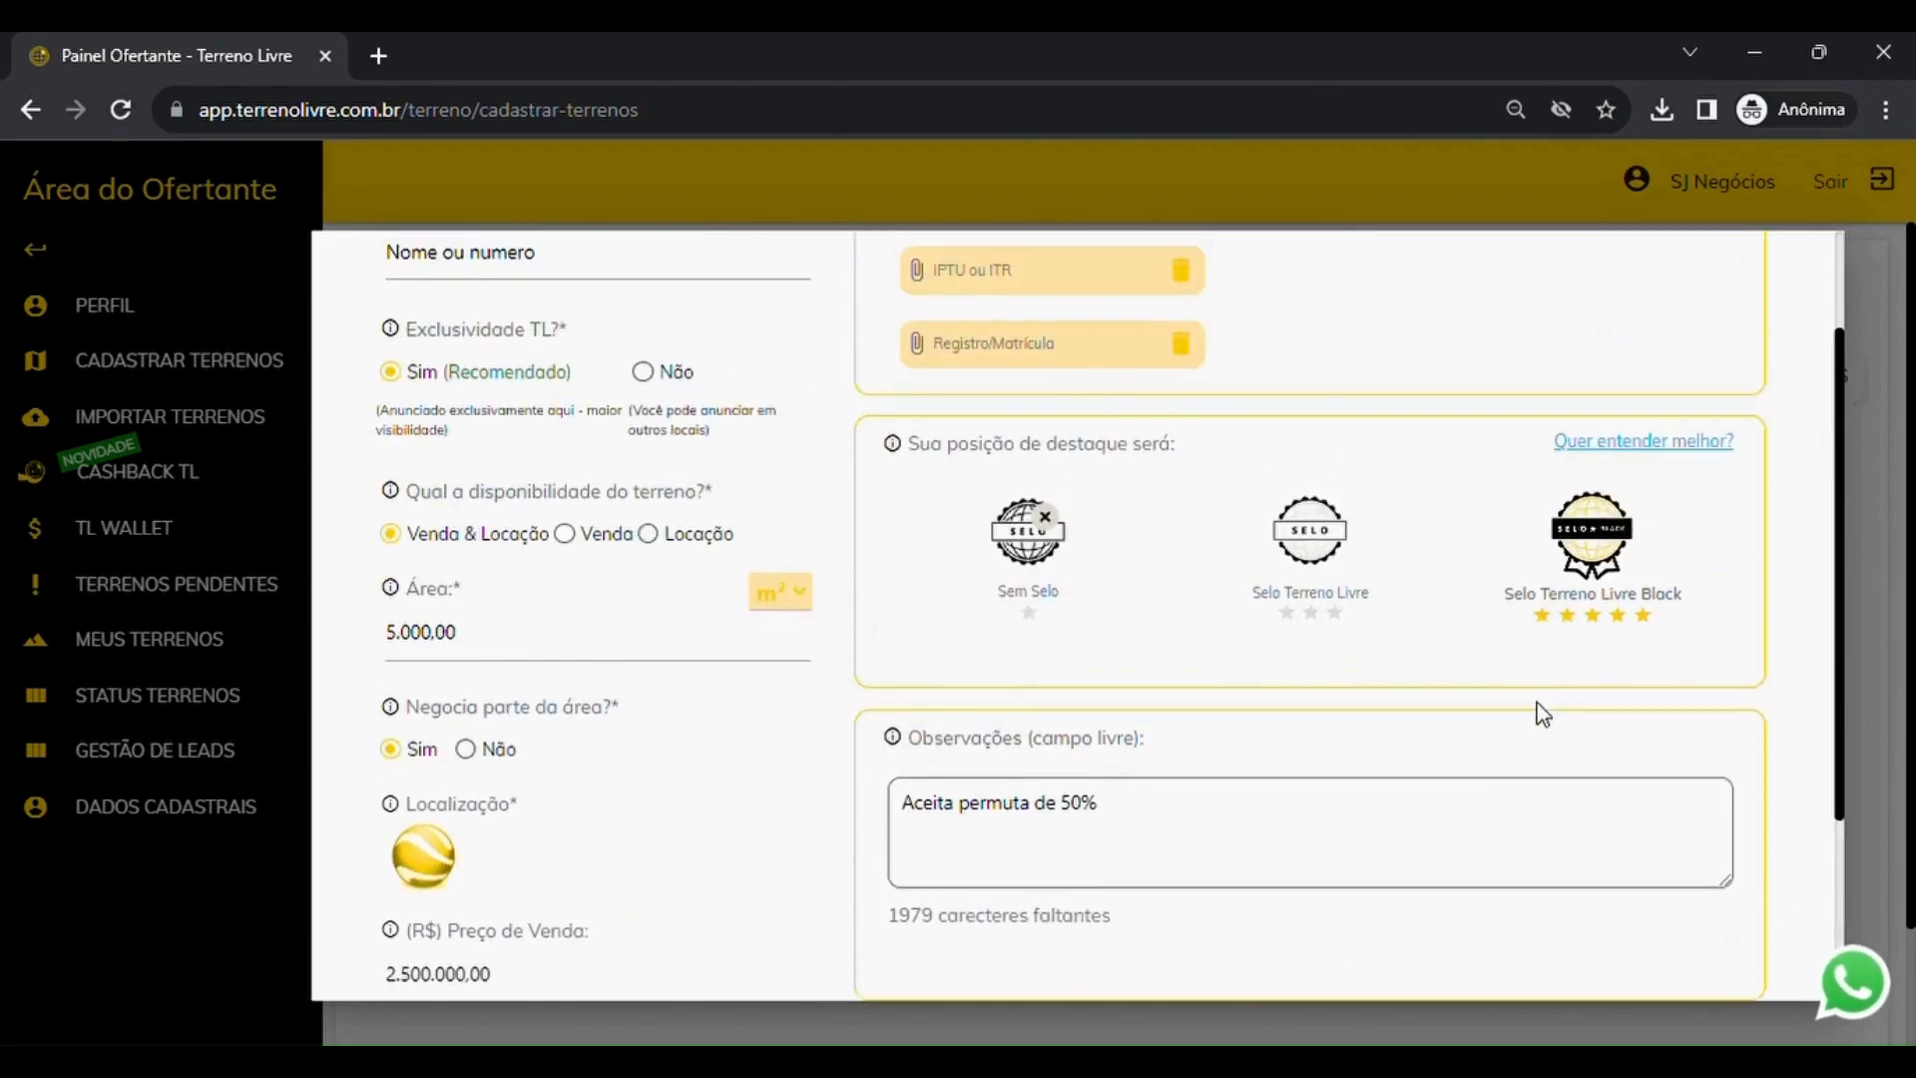
left_click(1815, 248)
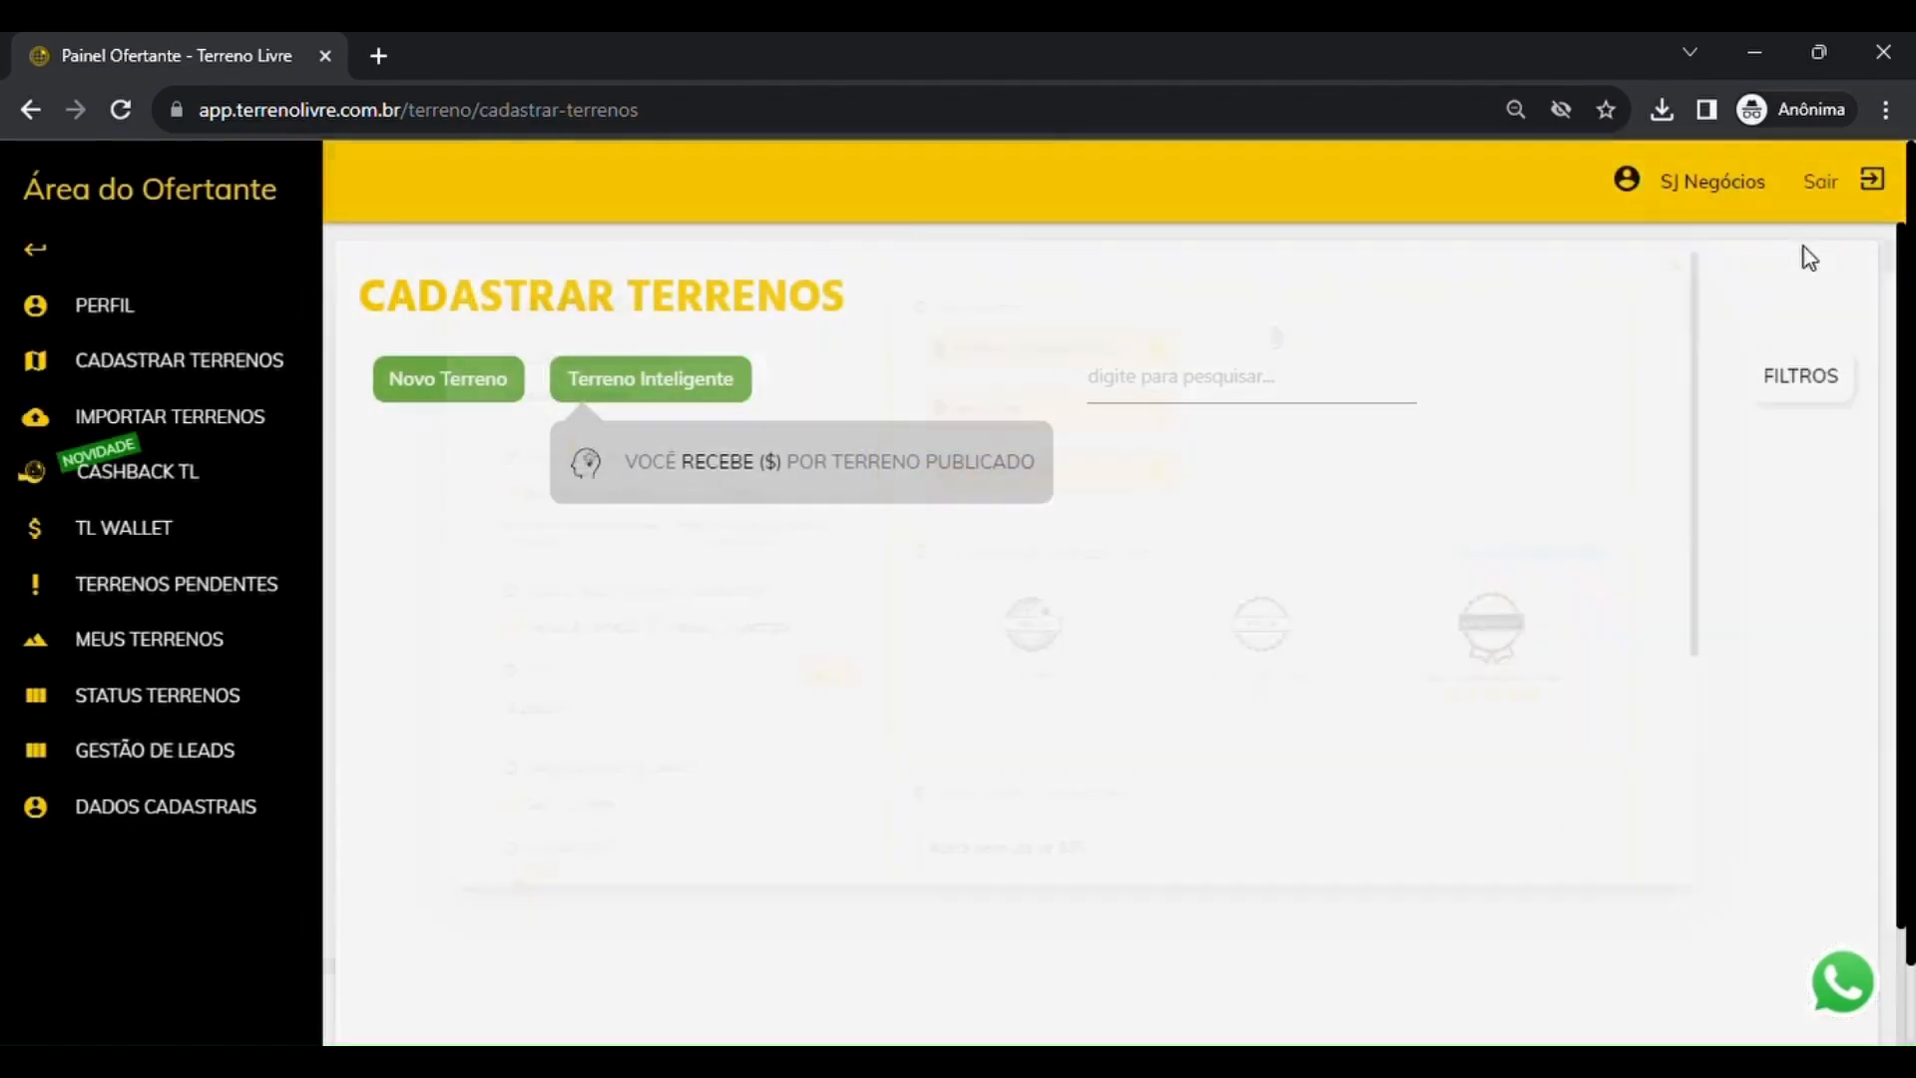
- Review the Consultados and Acessados leads of plot Pasto Mato 2/2 in Gestão de Leads, and turn off automatic document release for all prospectors
left_click(147, 759)
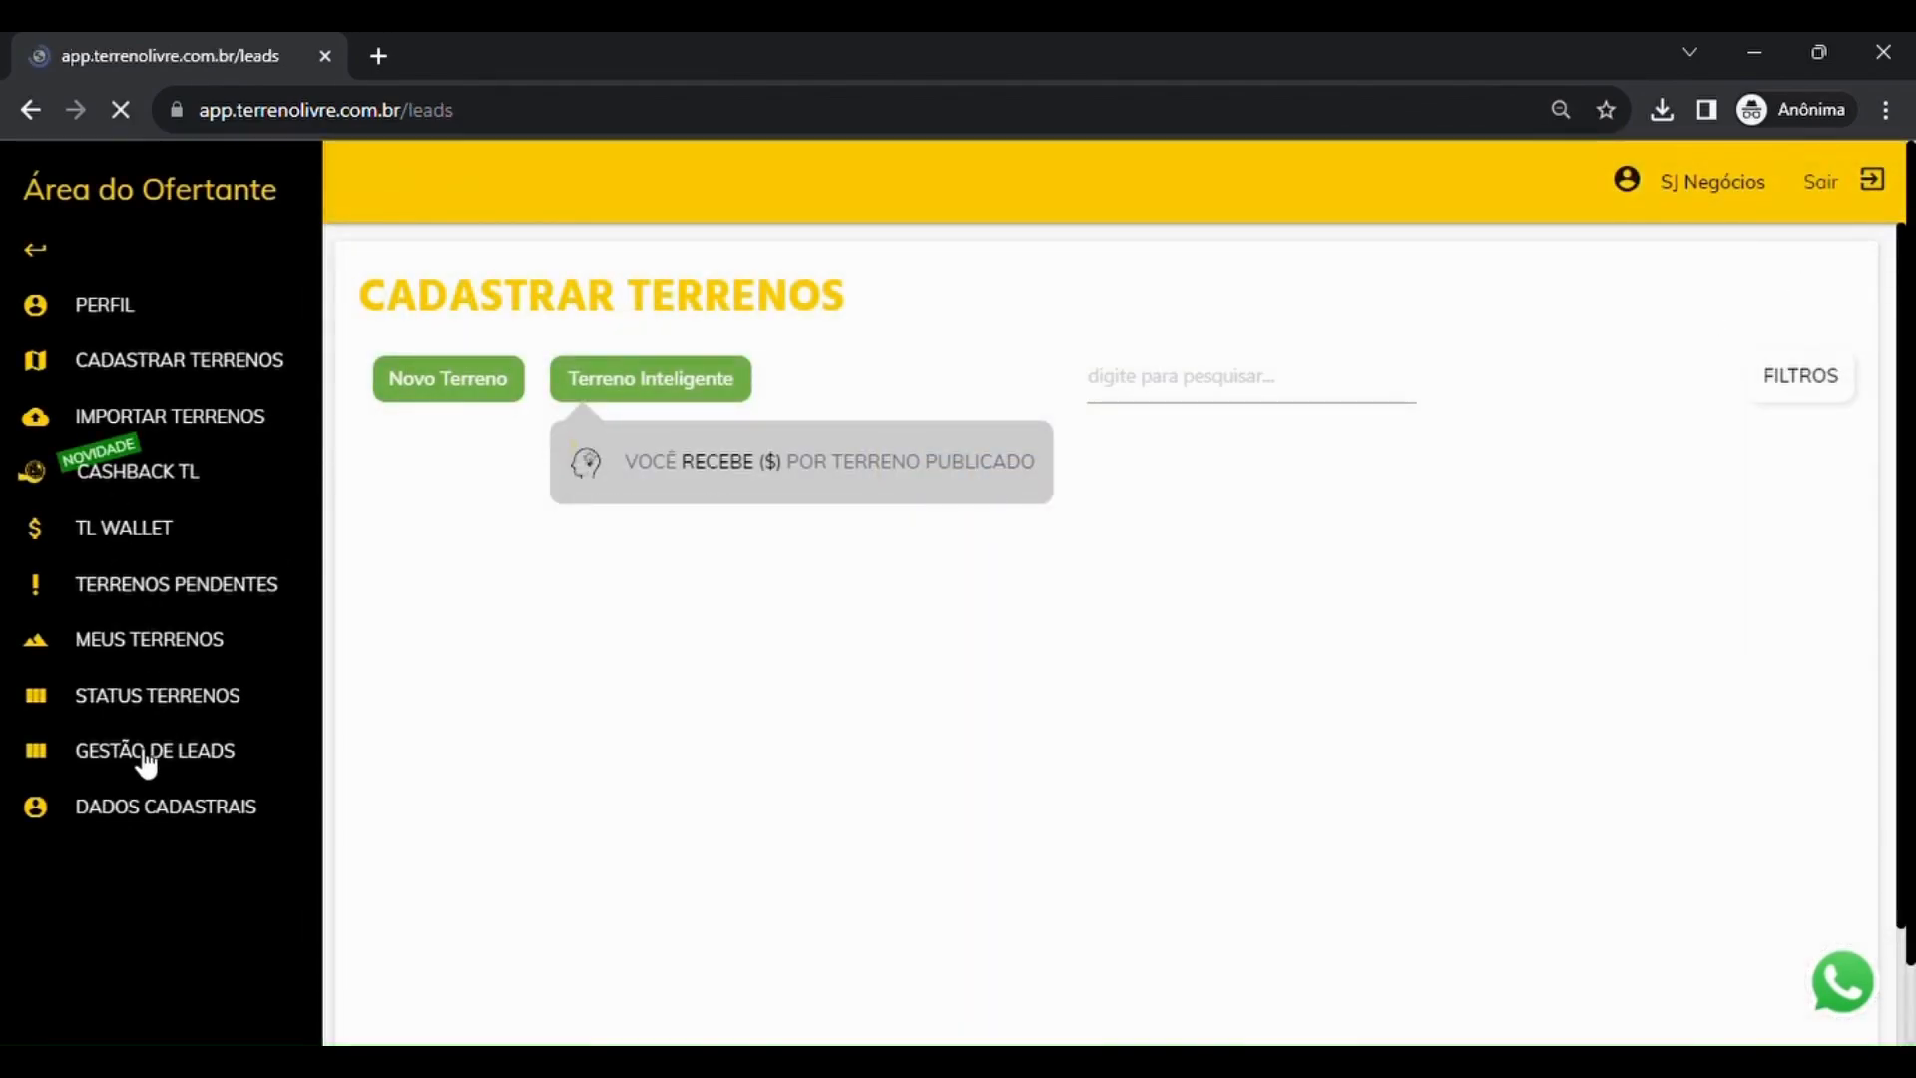
scroll(1183, 733, "down", 2)
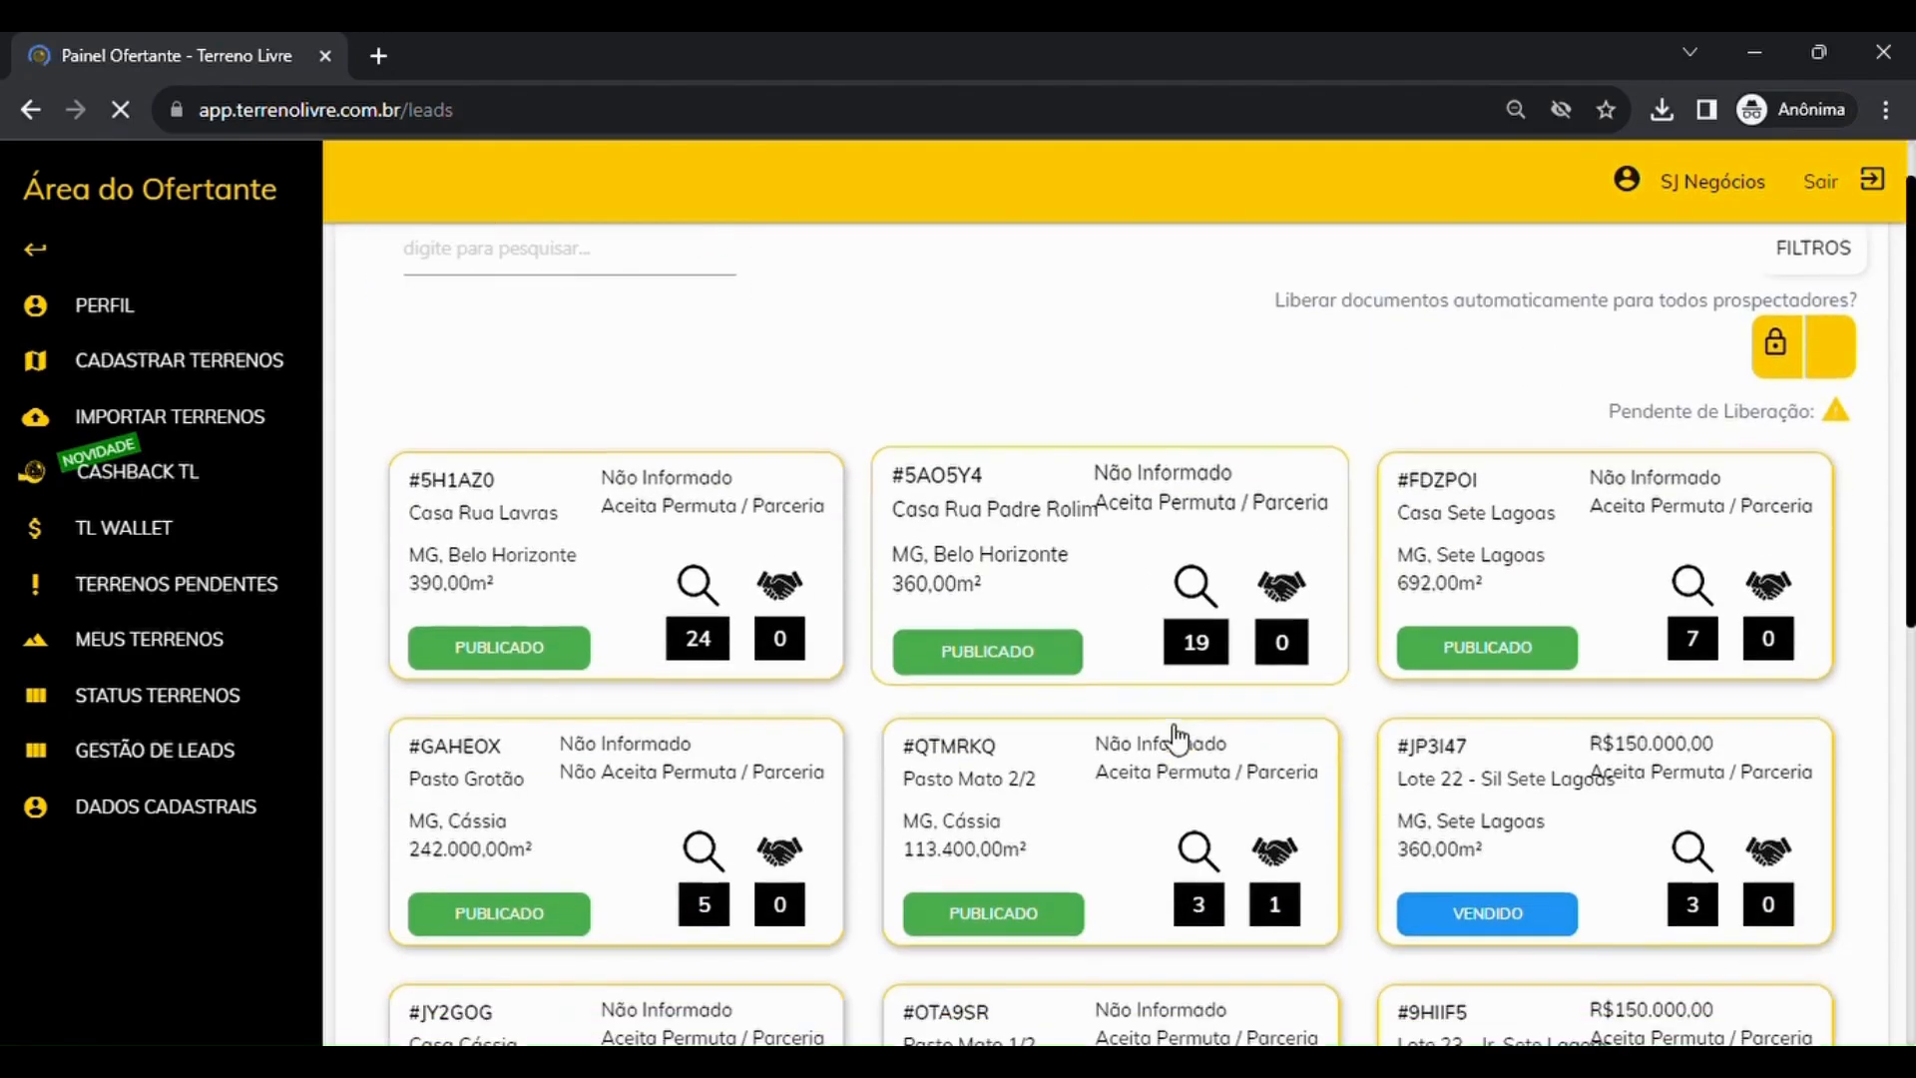
left_click(1160, 798)
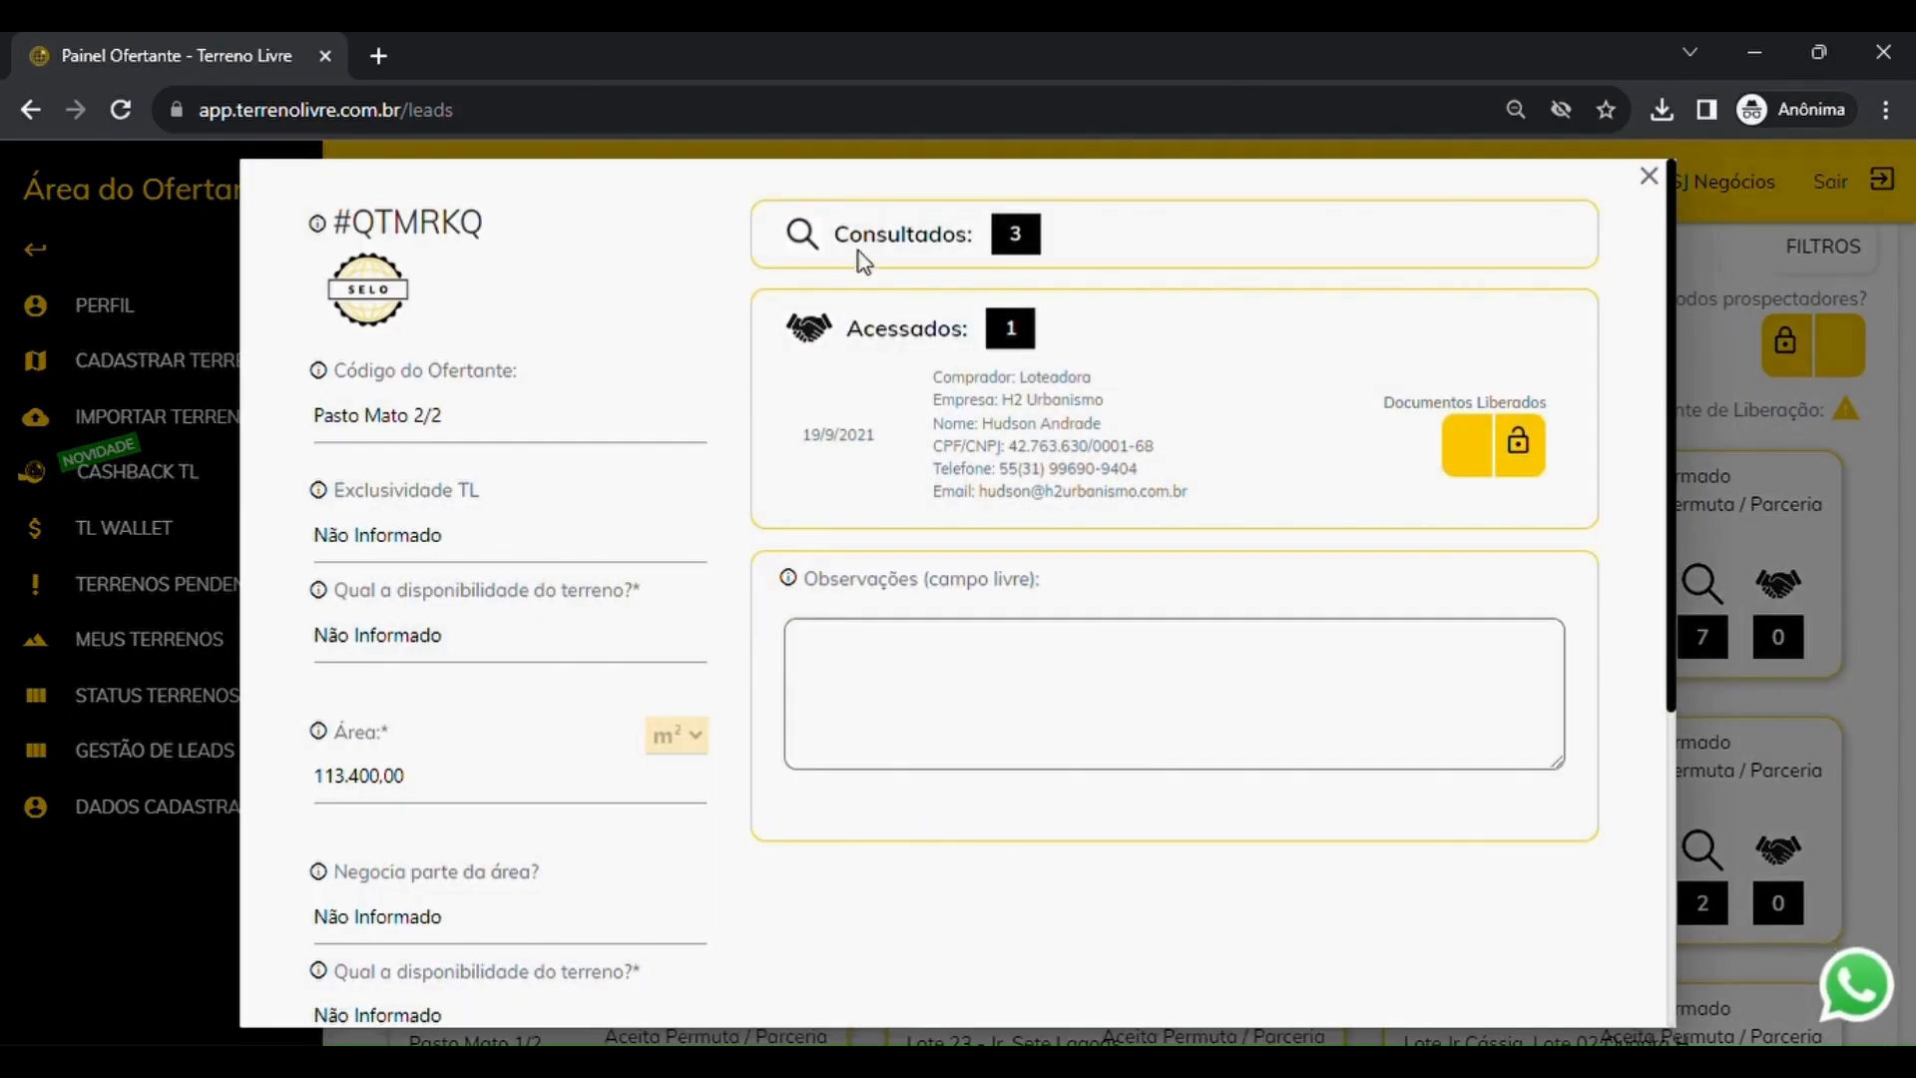
left_click_drag(834, 236, 961, 242)
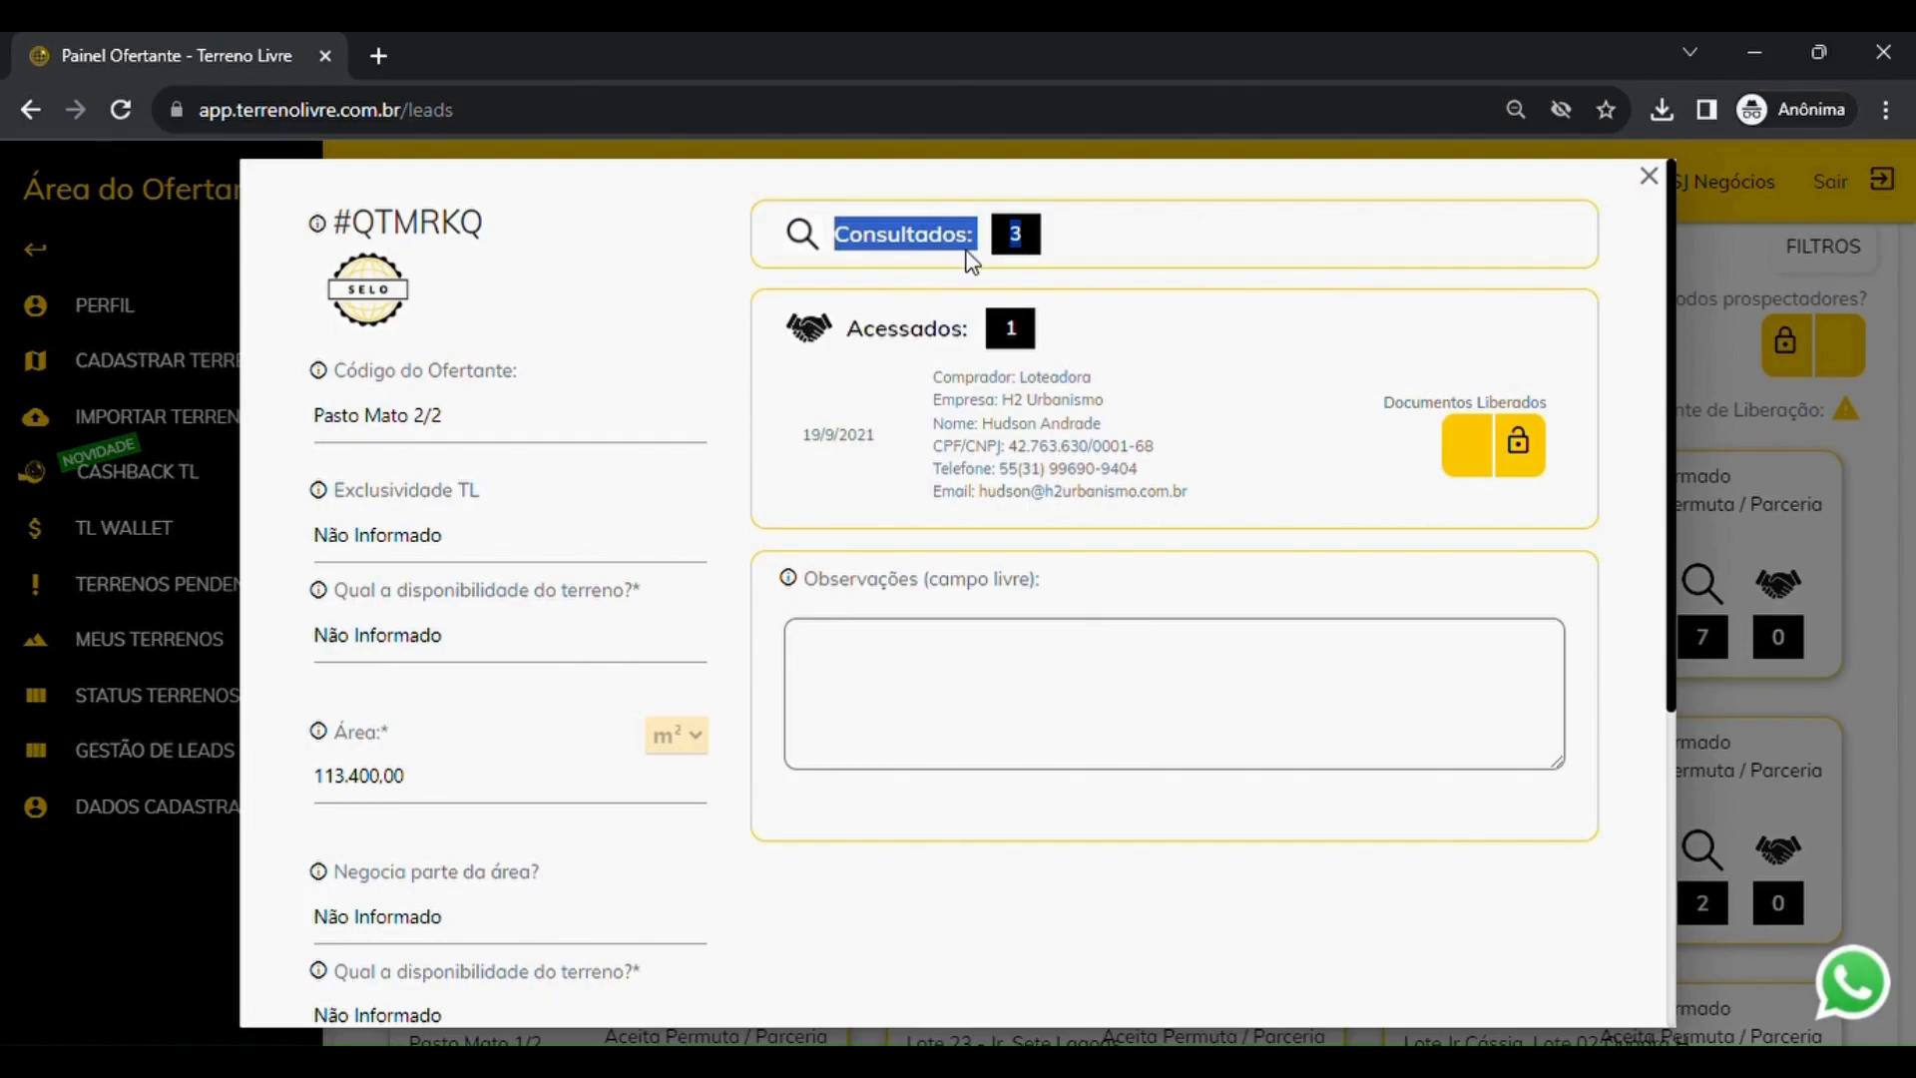
left_click_drag(844, 339, 1020, 340)
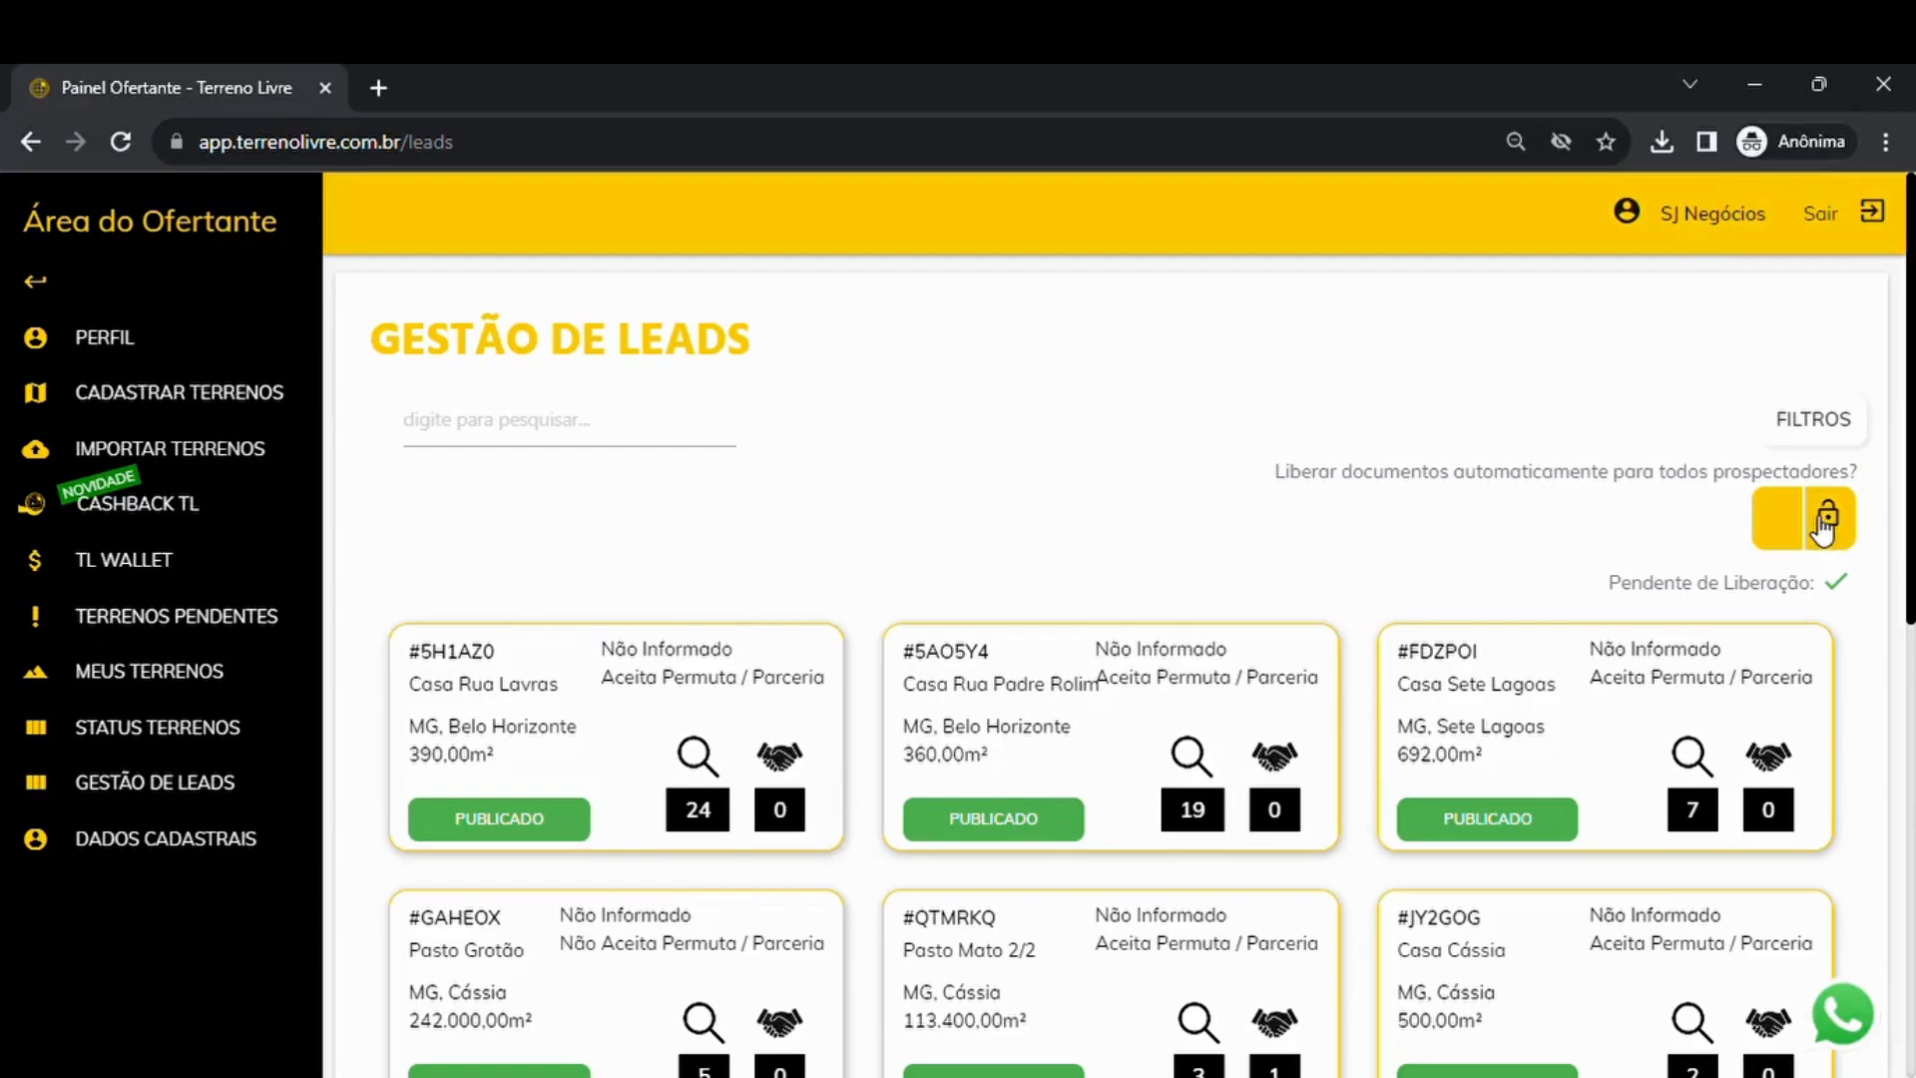
left_click(1789, 524)
- Import the plot spreadsheet Modelo_Banco_de_Terrenos.xlsx using the MS Excel or CSV import model
left_click(129, 454)
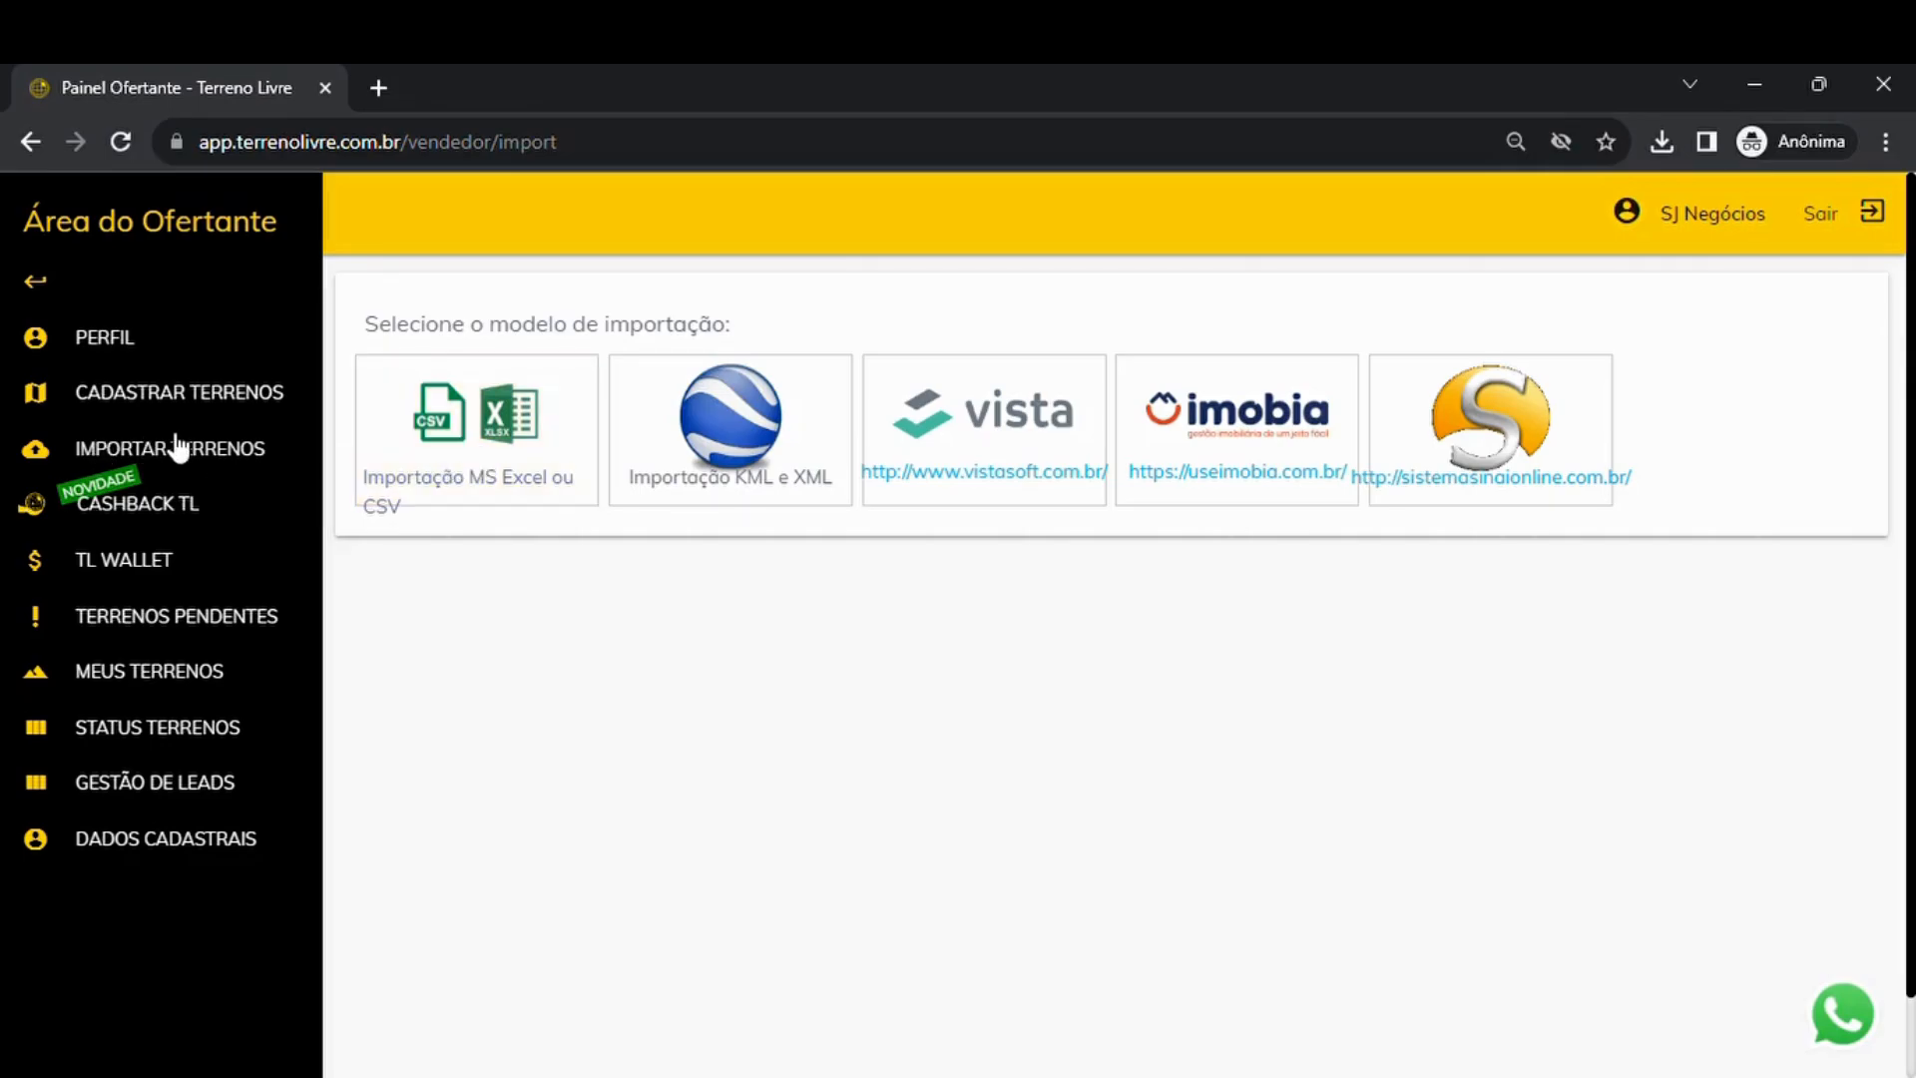
left_click(469, 454)
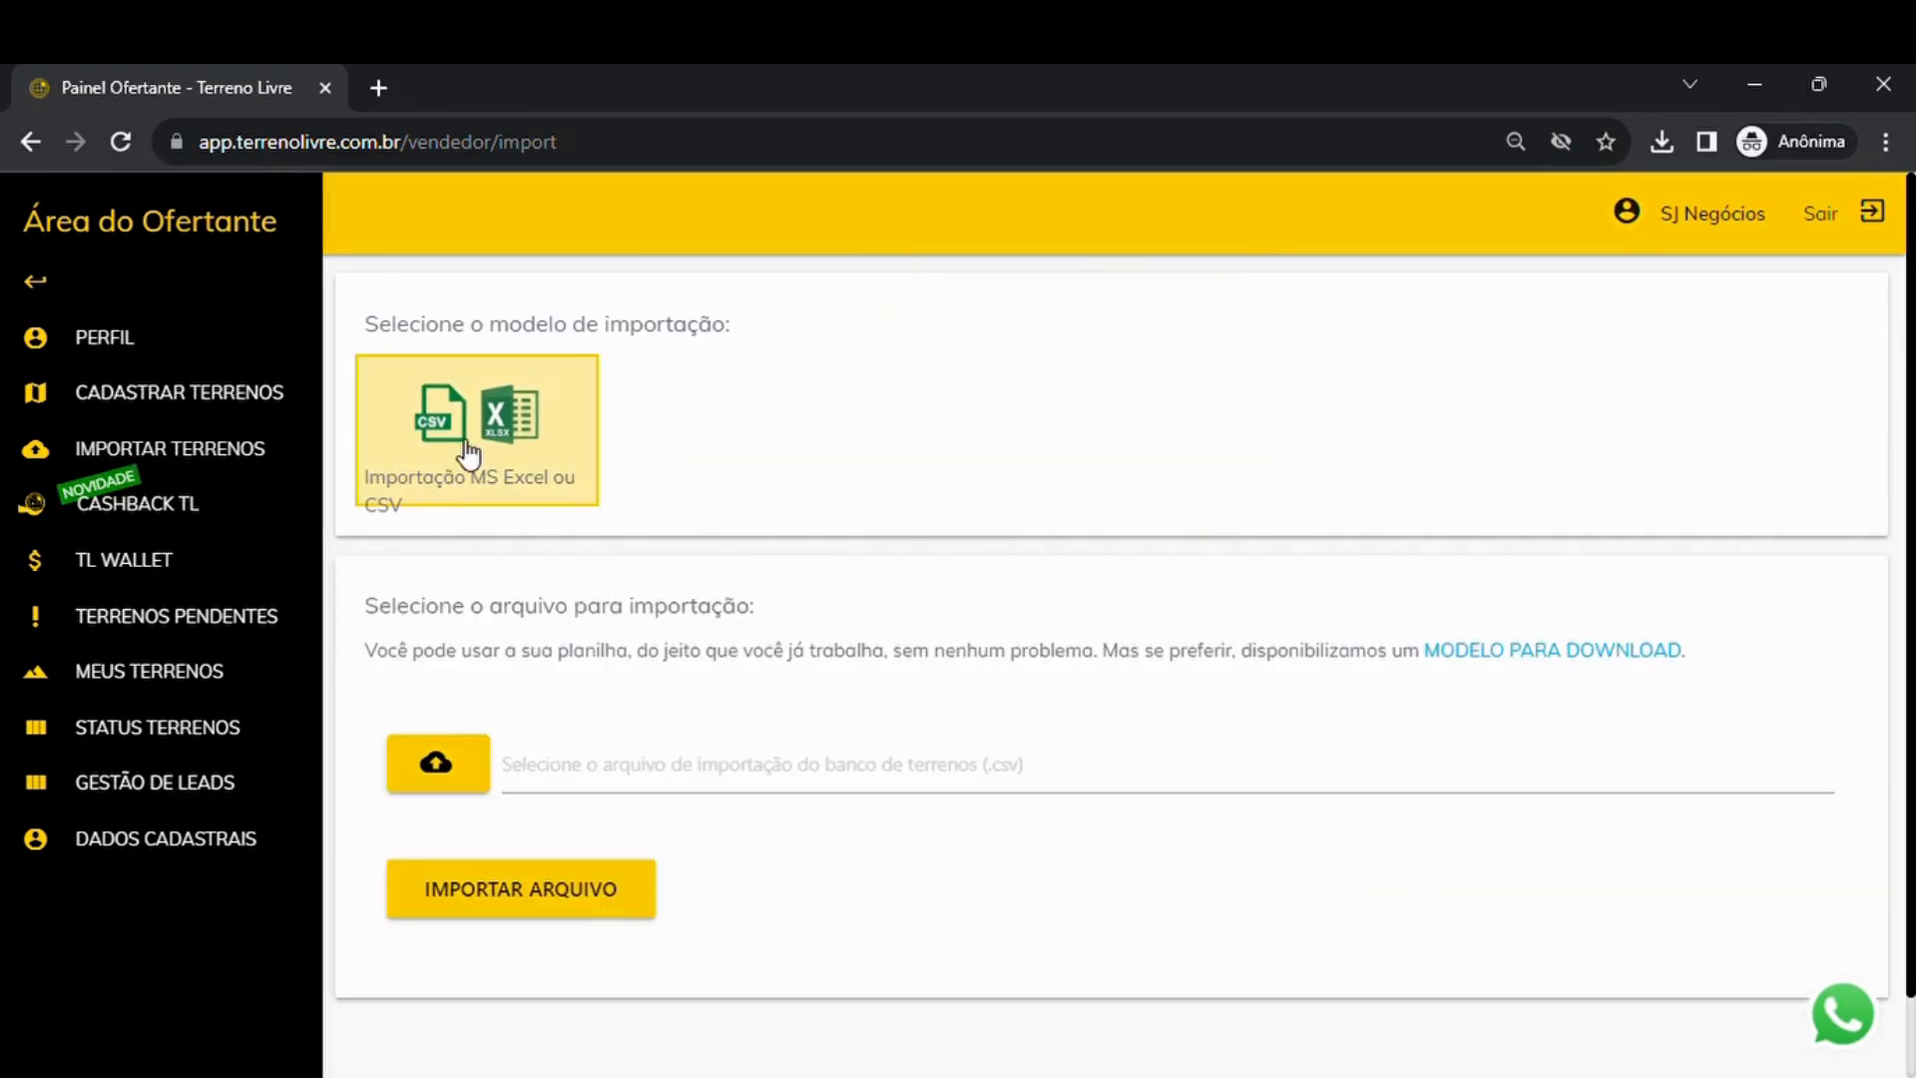
left_click_drag(1732, 663, 1442, 666)
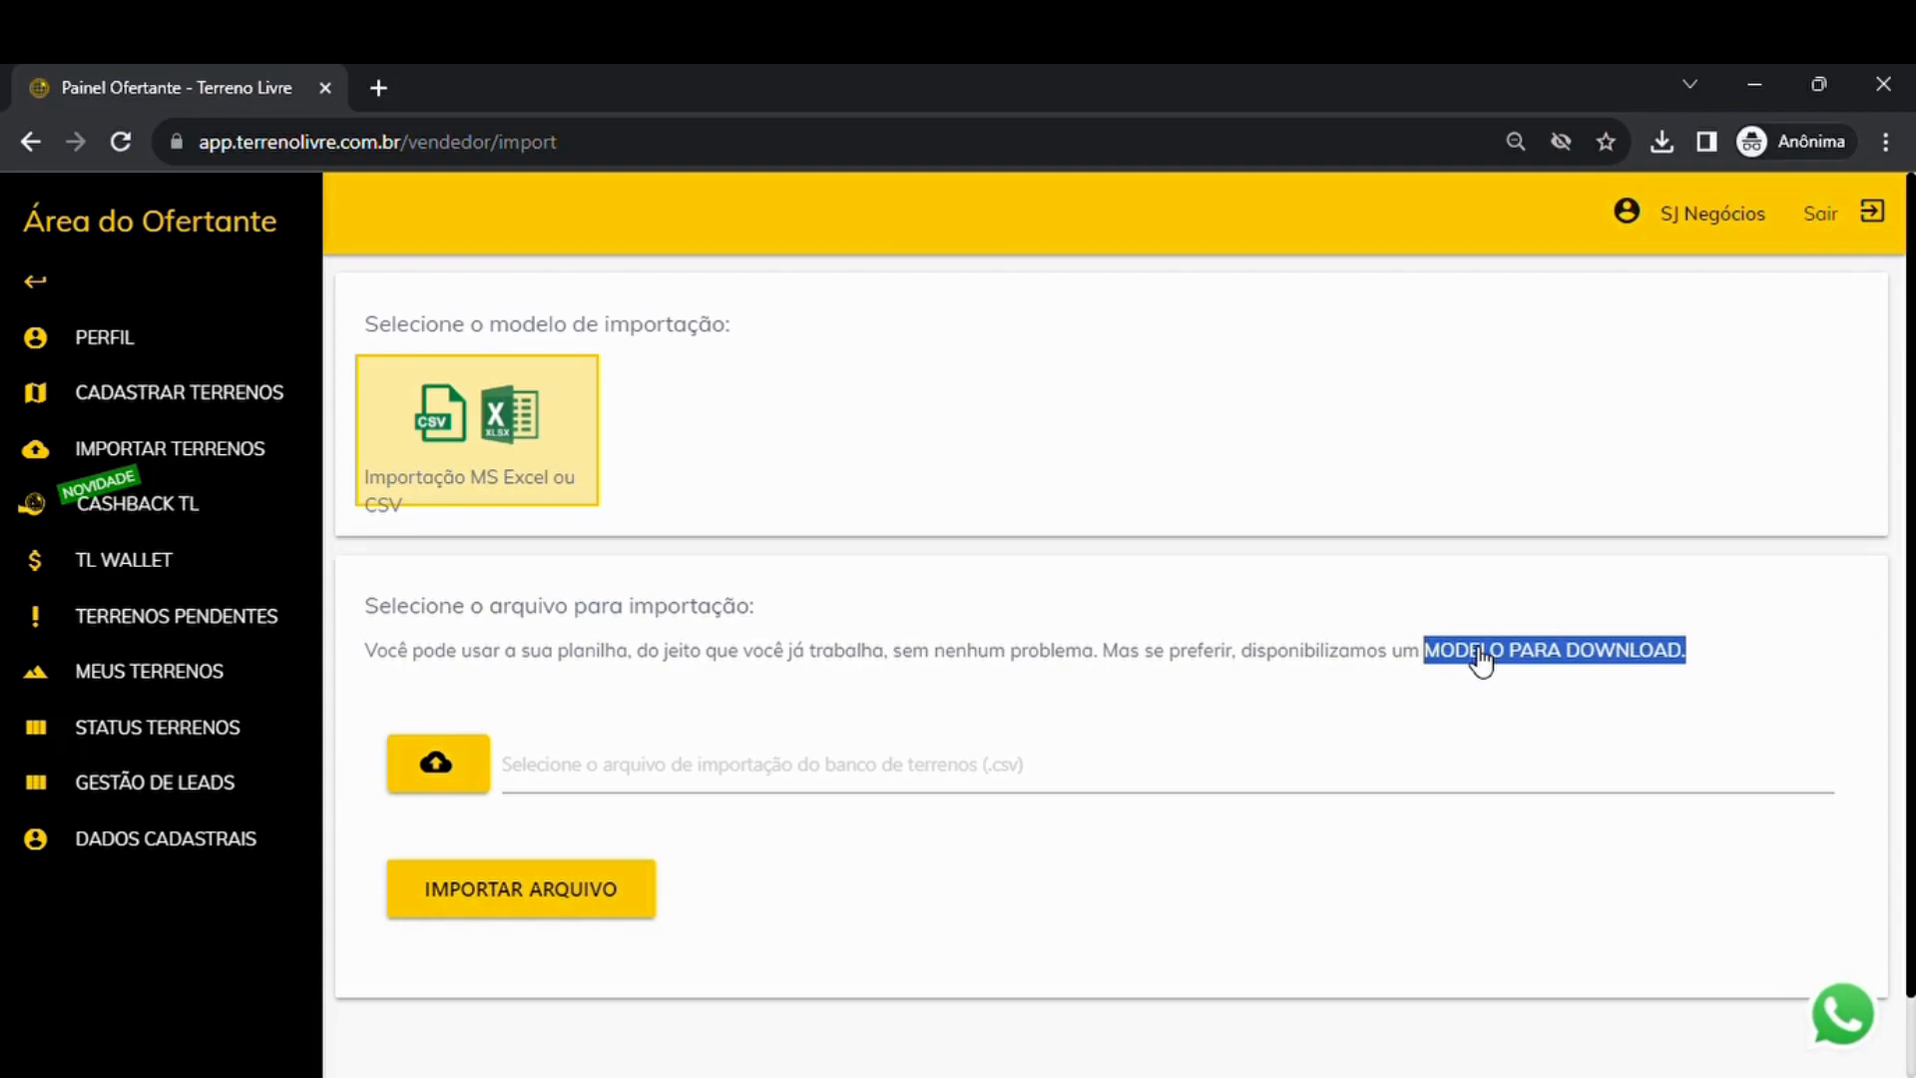
left_click(494, 657)
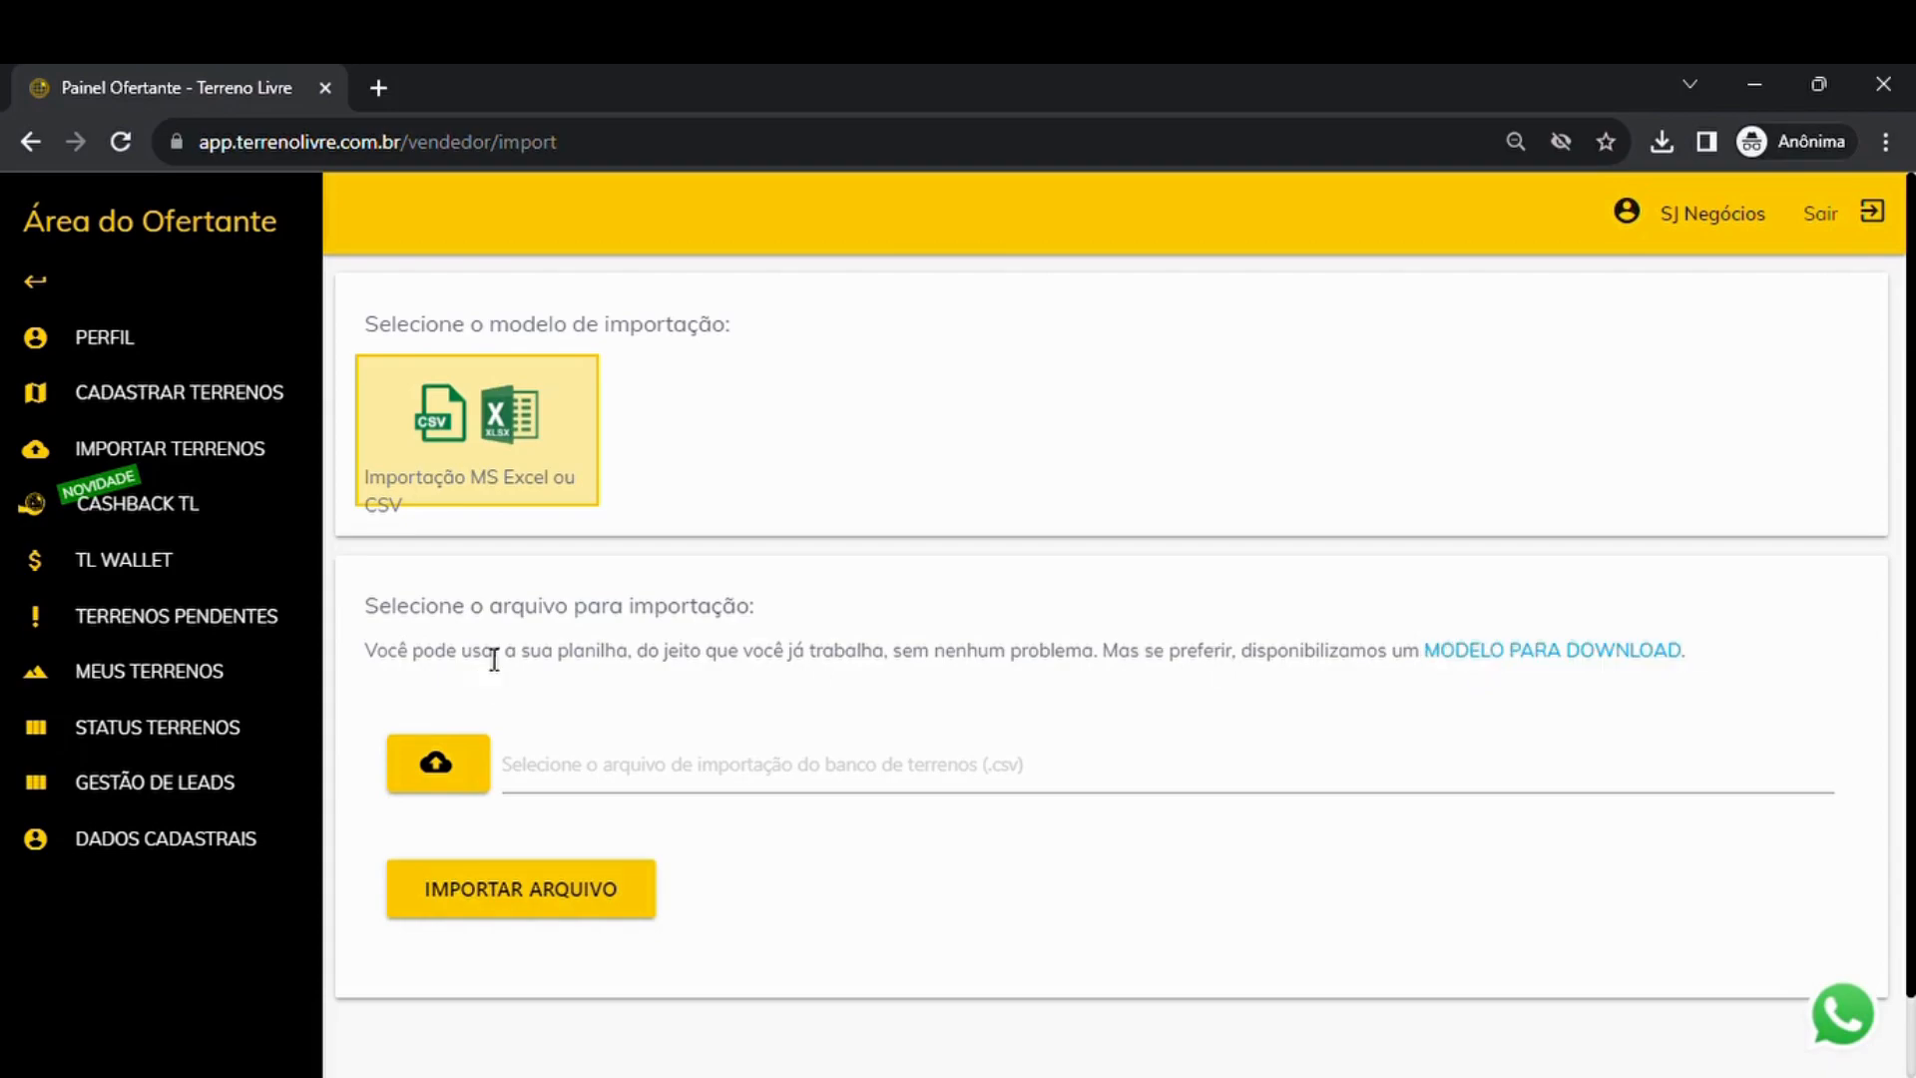
left_click(436, 768)
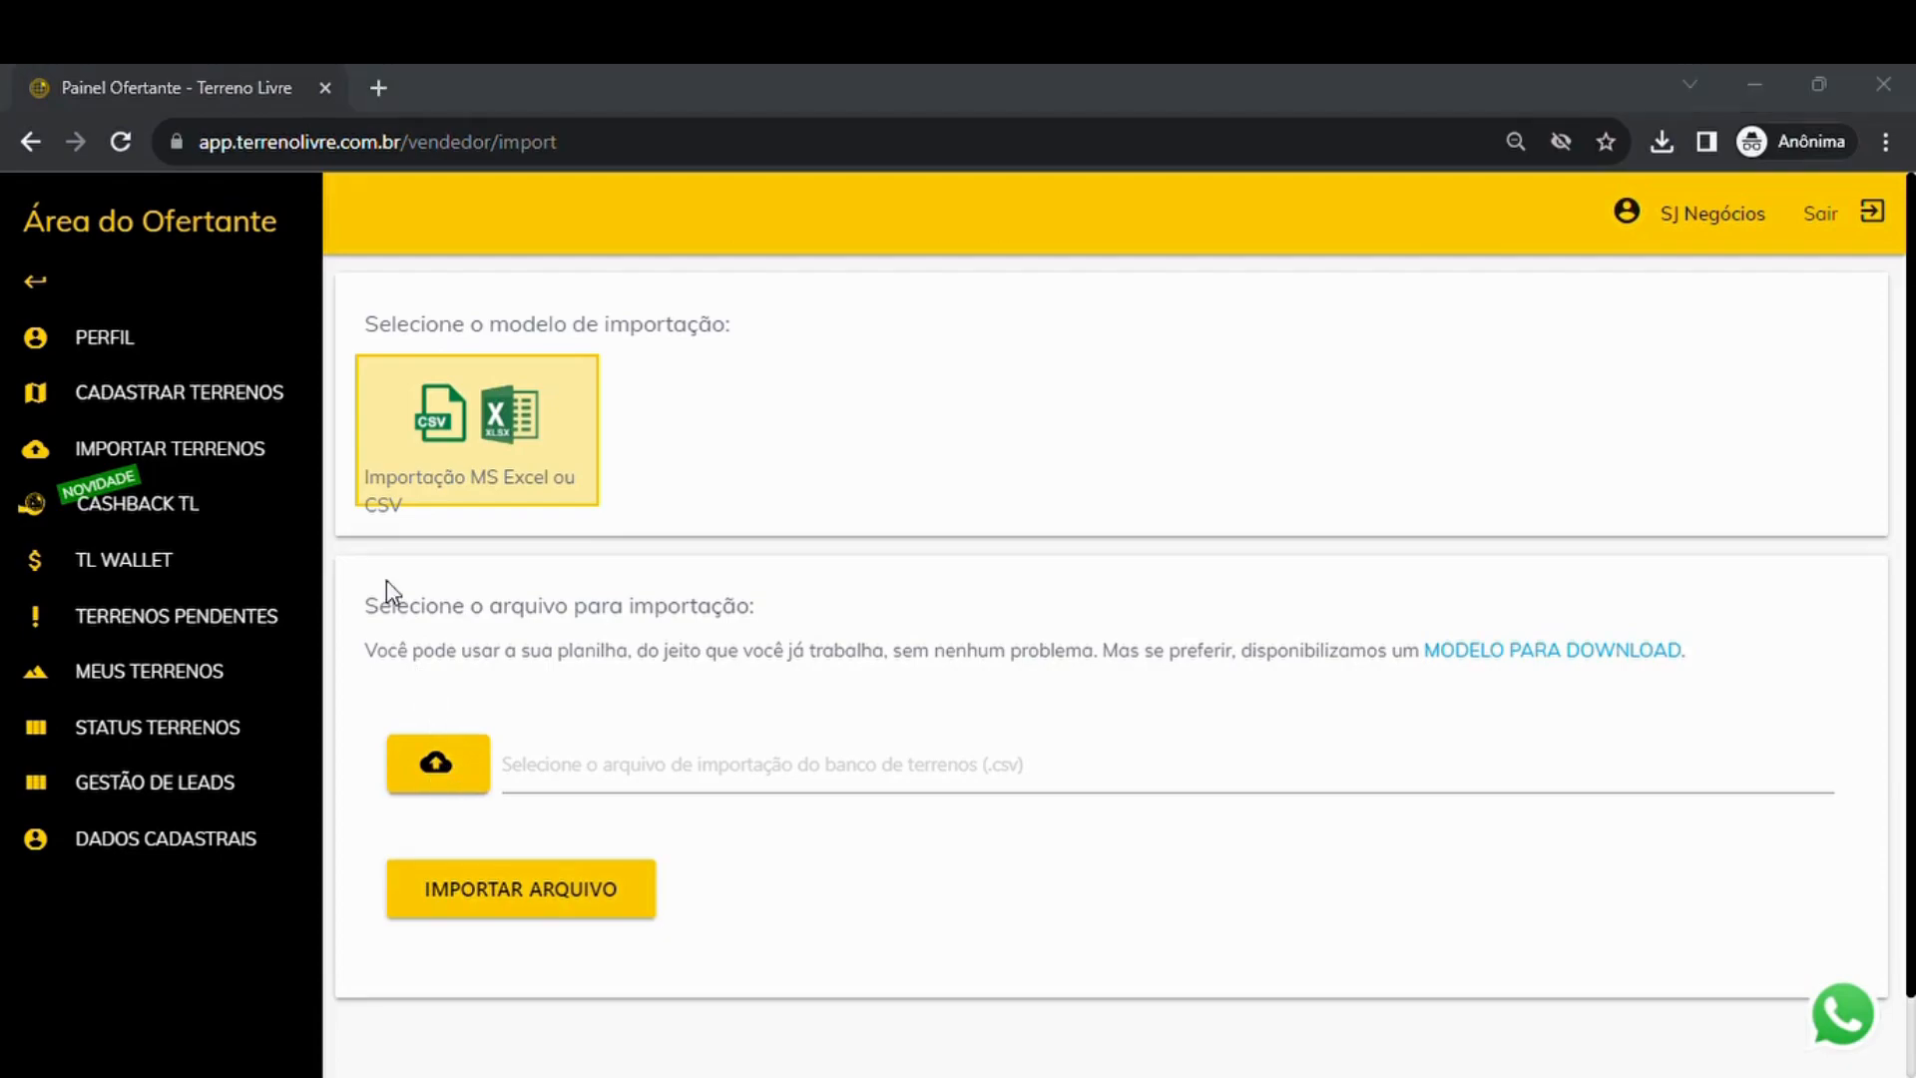
left_click(715, 695)
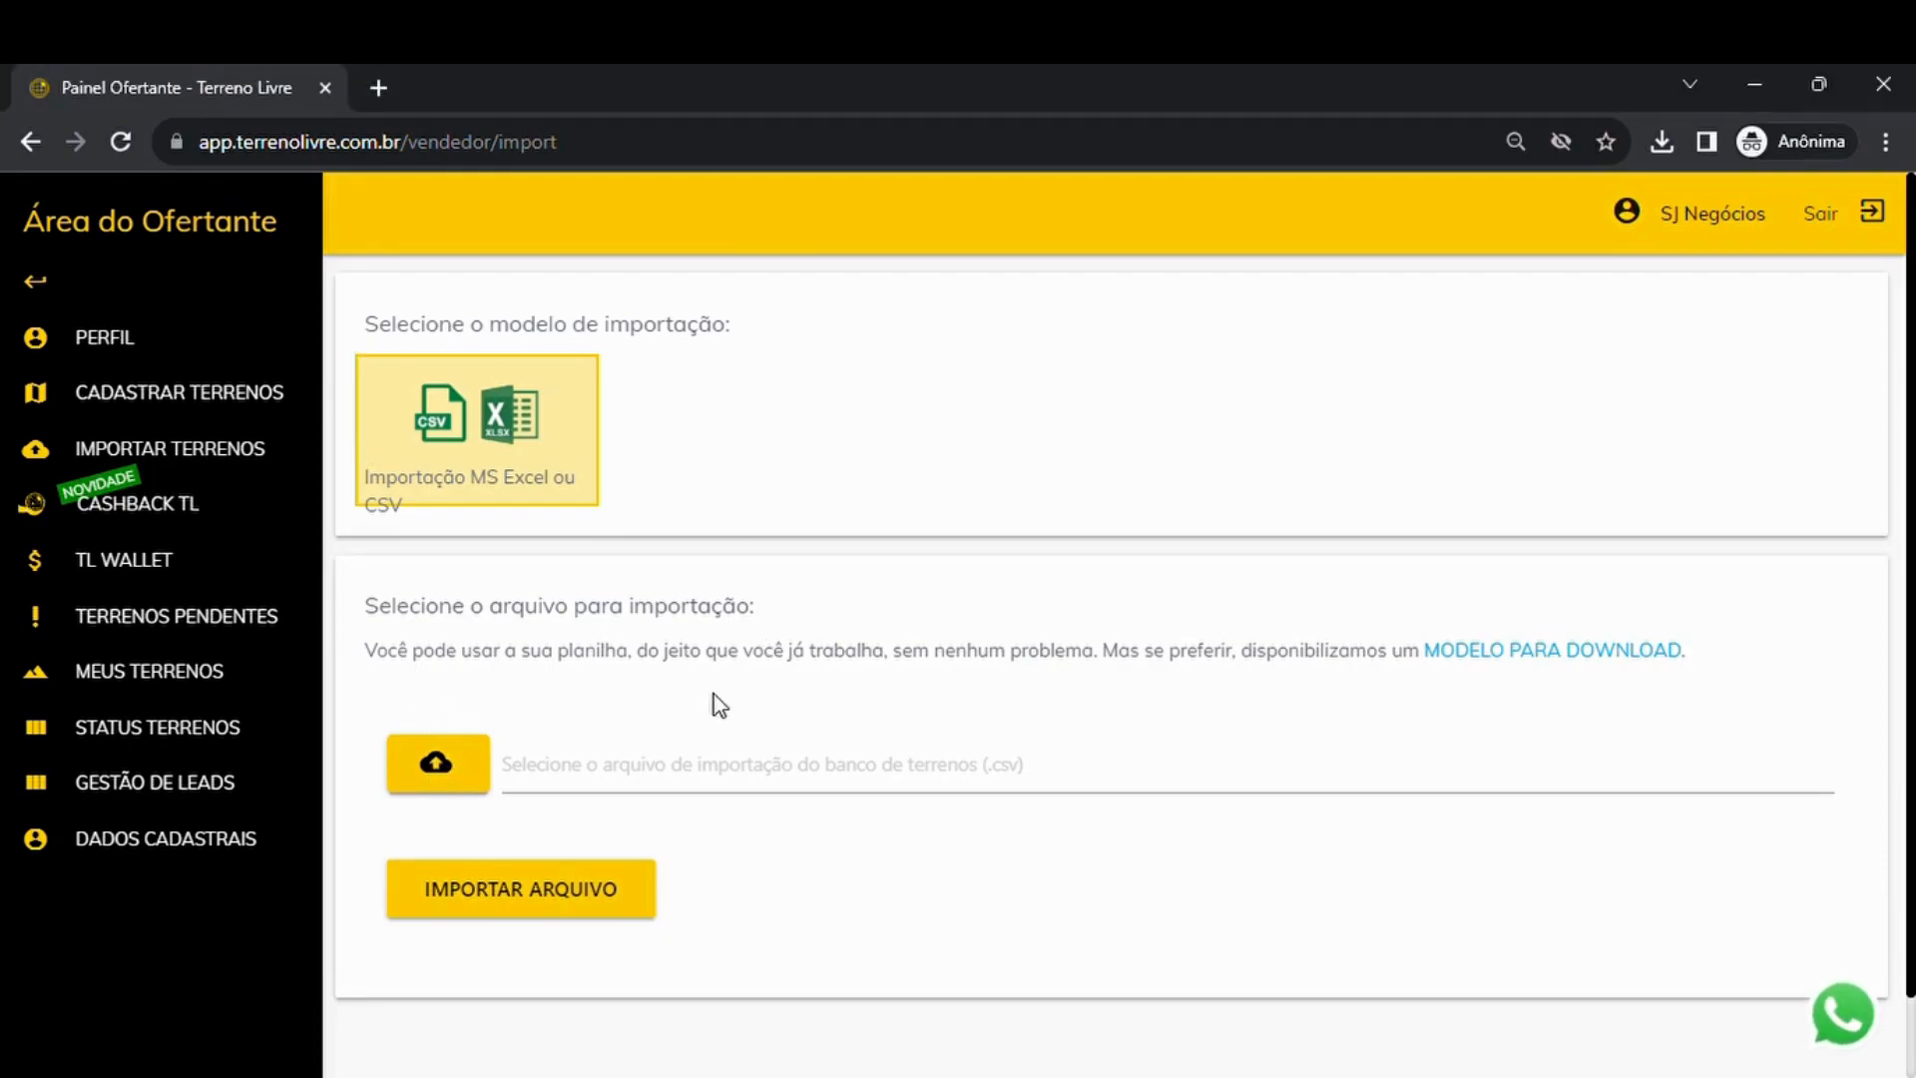
left_click(502, 896)
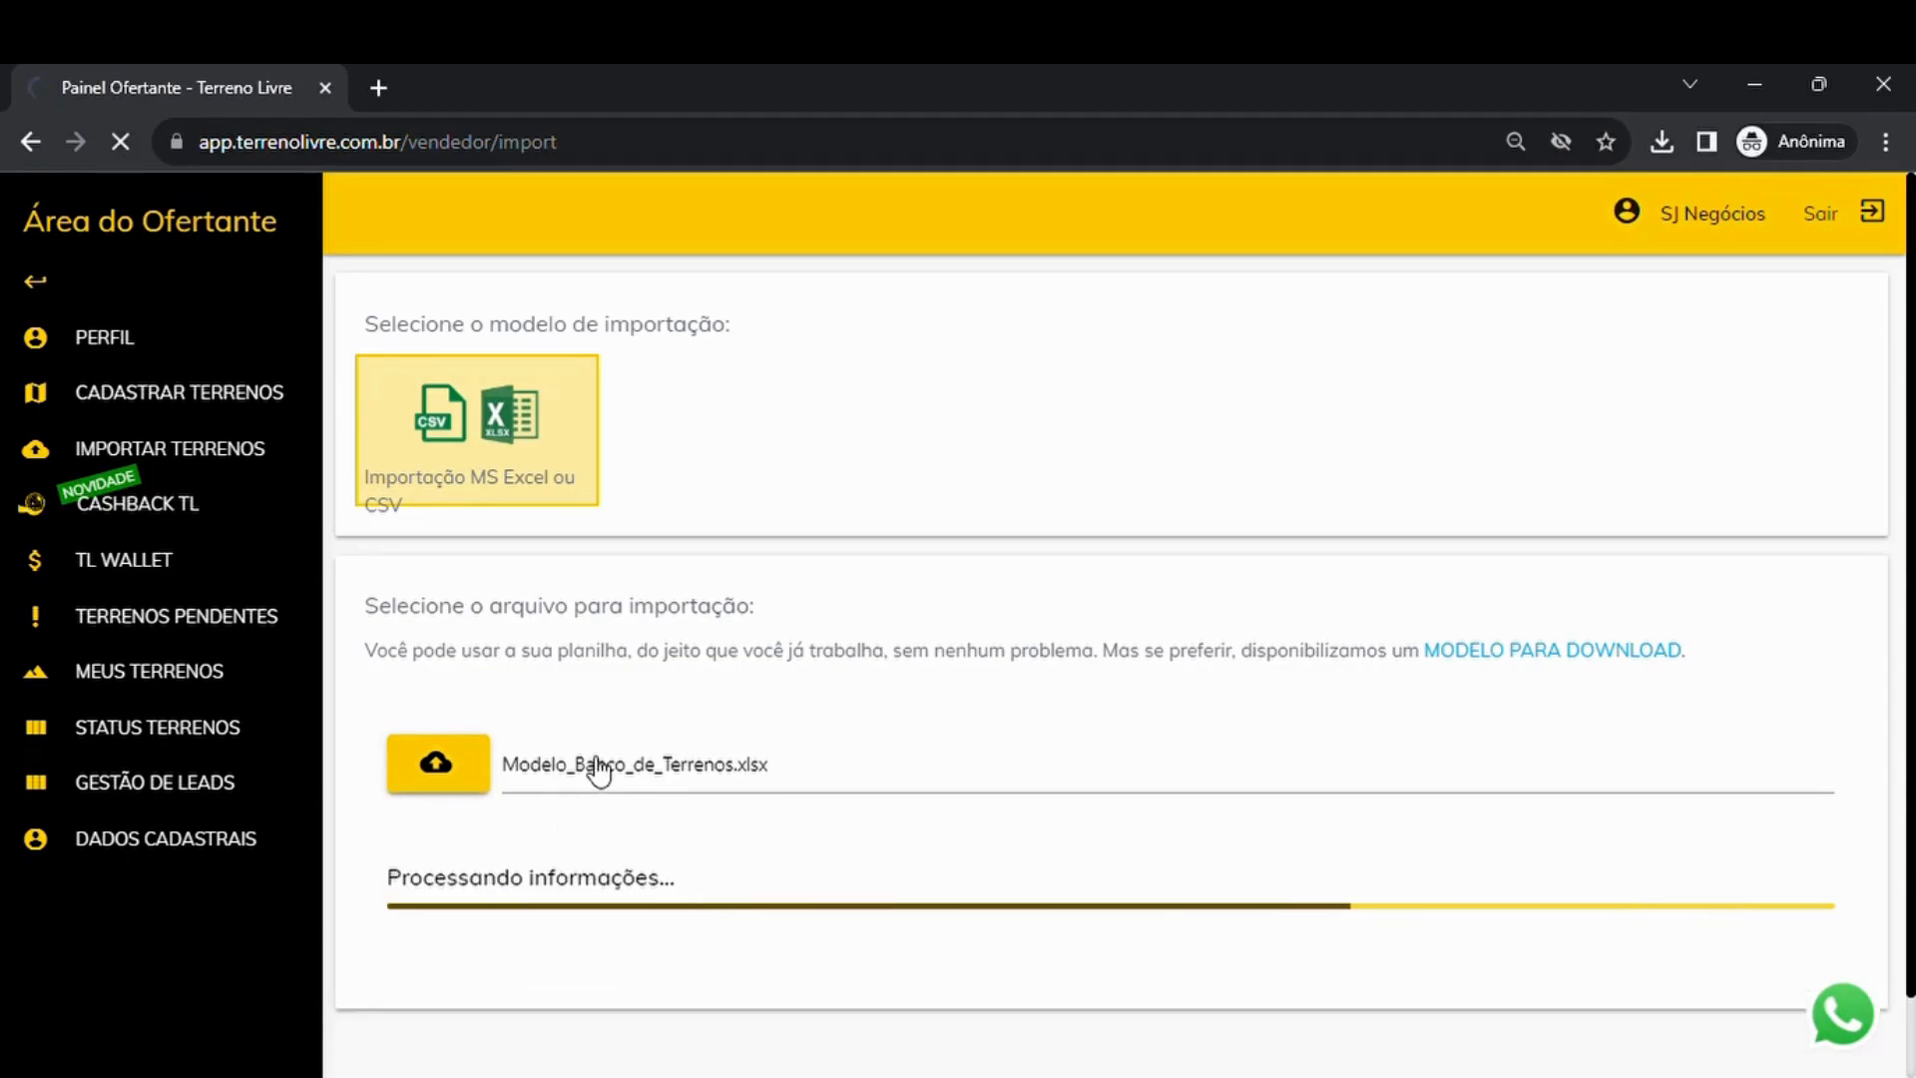
- Specify Sim for the spreadsheet having a header row and proceed to the identification code stage
scroll(595, 761, "down", 2)
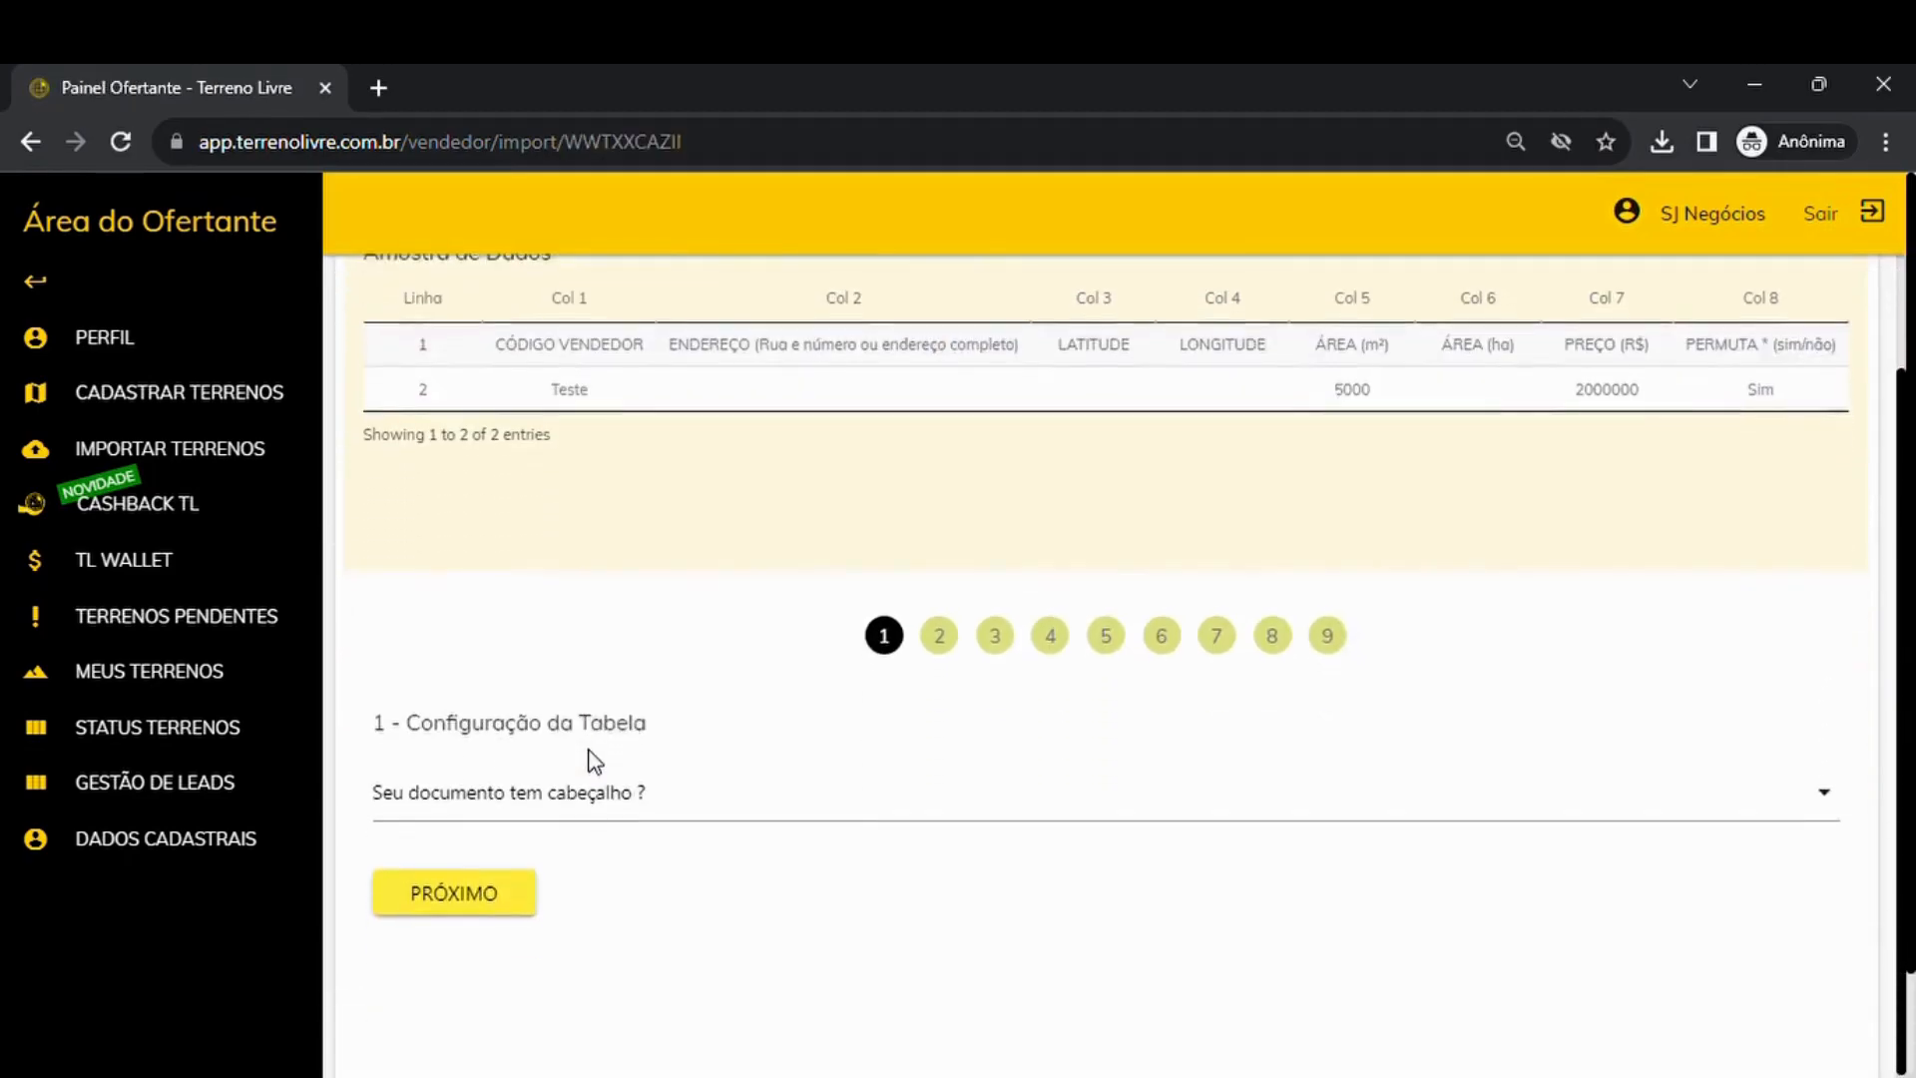
scroll(595, 761, "down", 1)
left_click(649, 689)
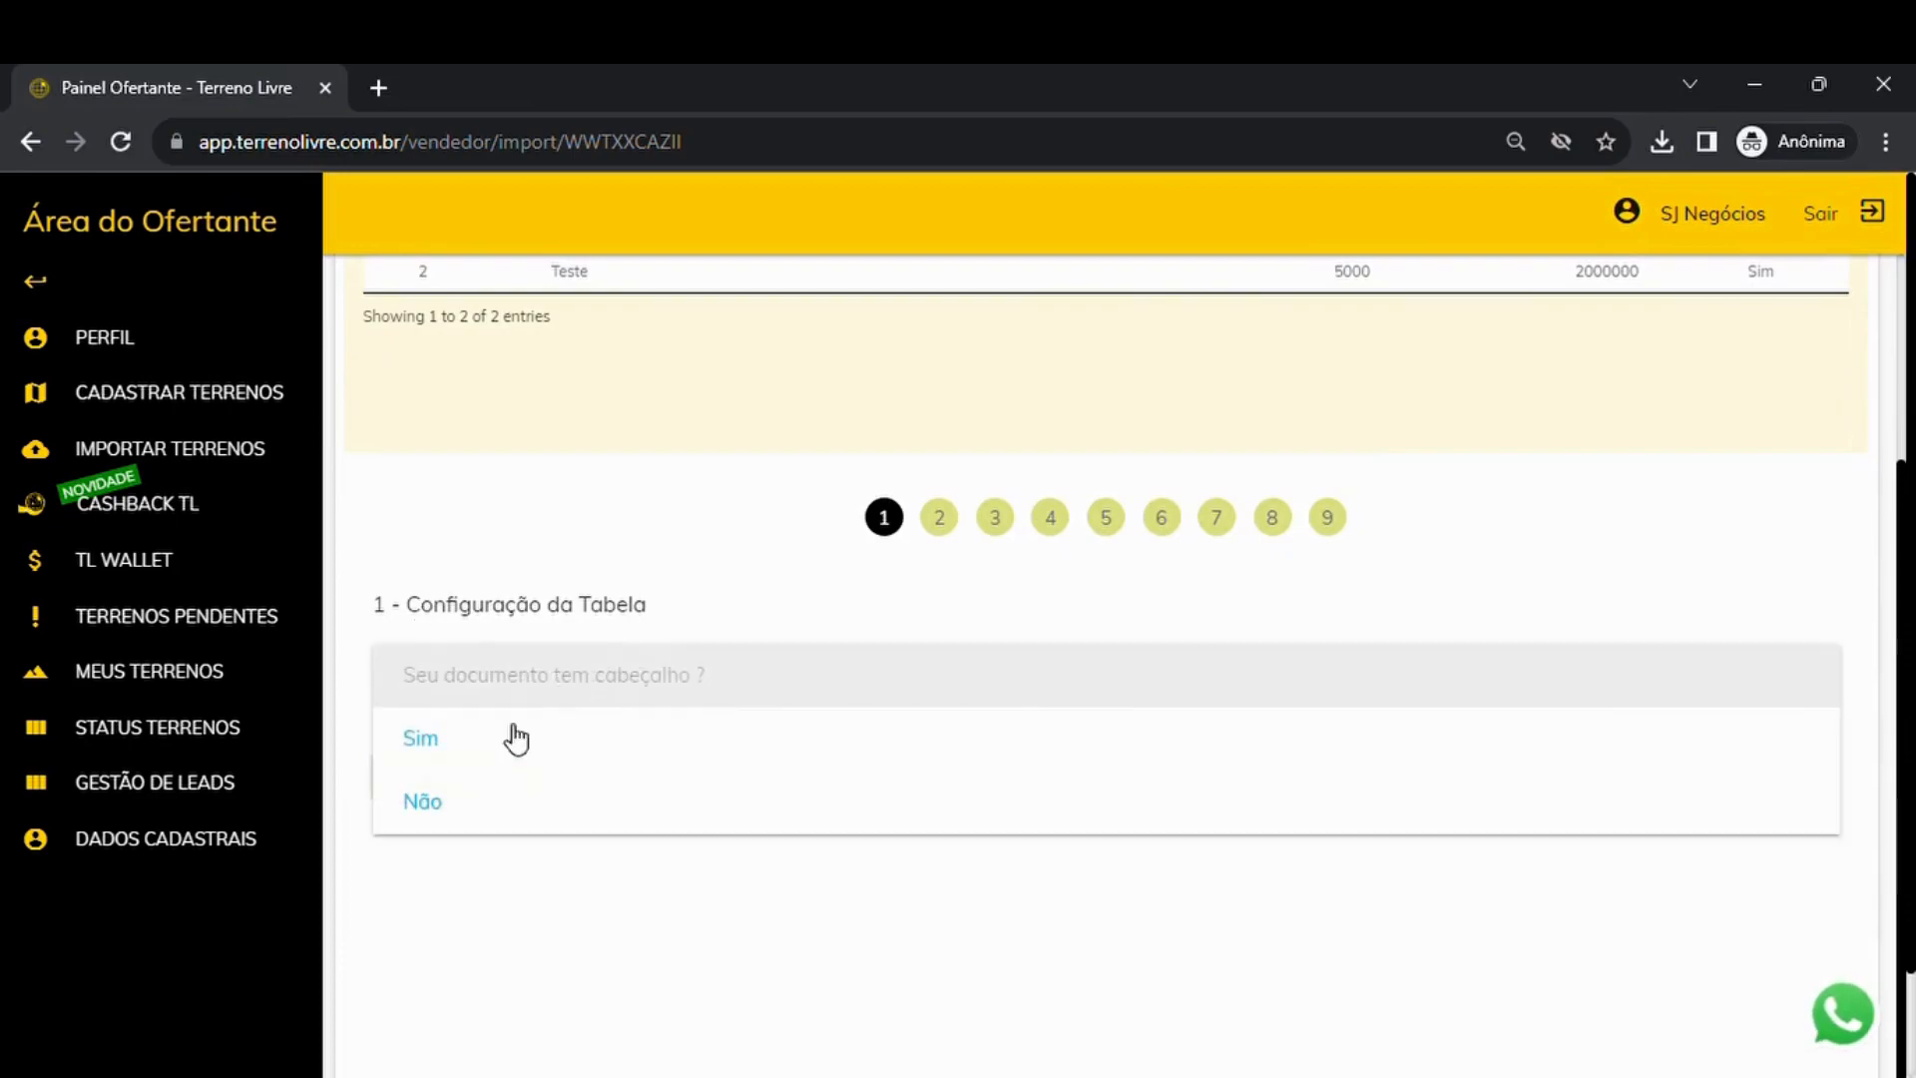
left_click(516, 738)
left_click(436, 898)
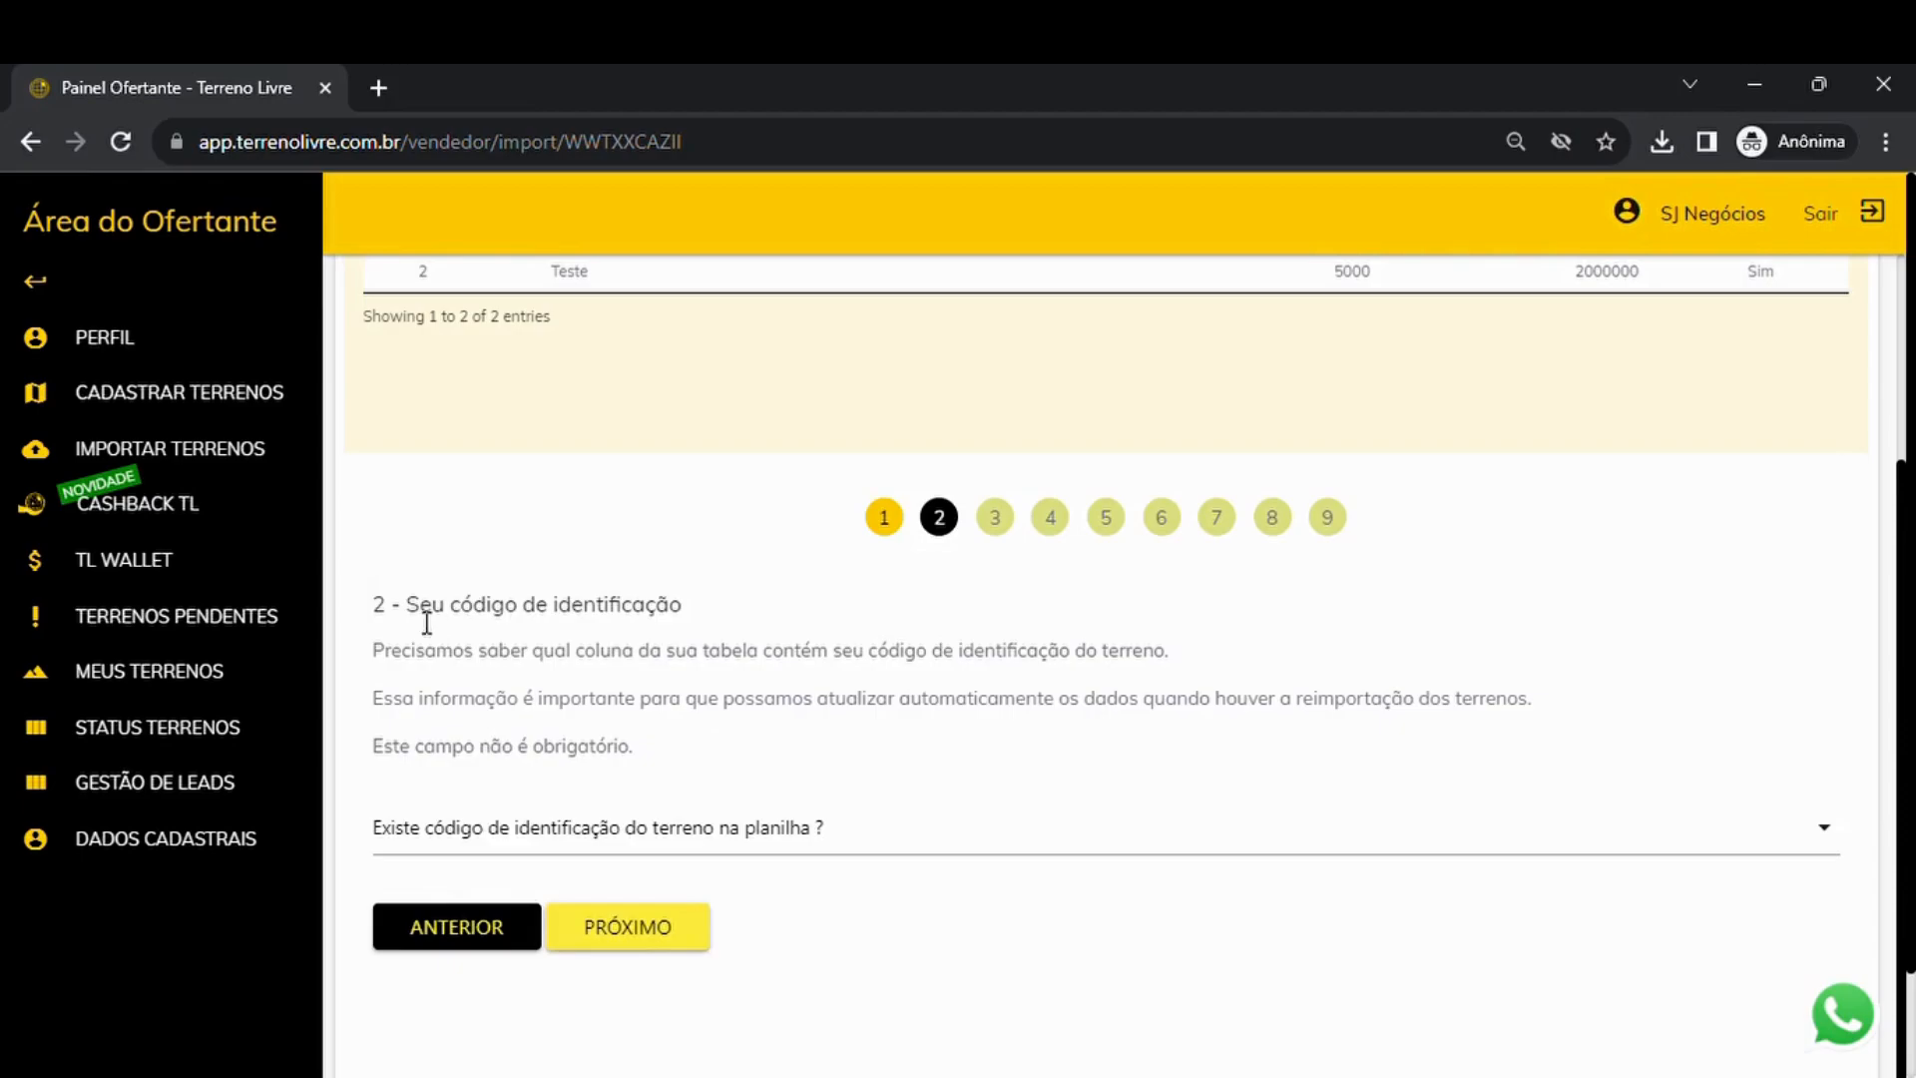
- Map the plot's identification code to the CÓDIGO VENDEDOR column and proceed to the size in m² stage
left_click(509, 827)
left_click(449, 889)
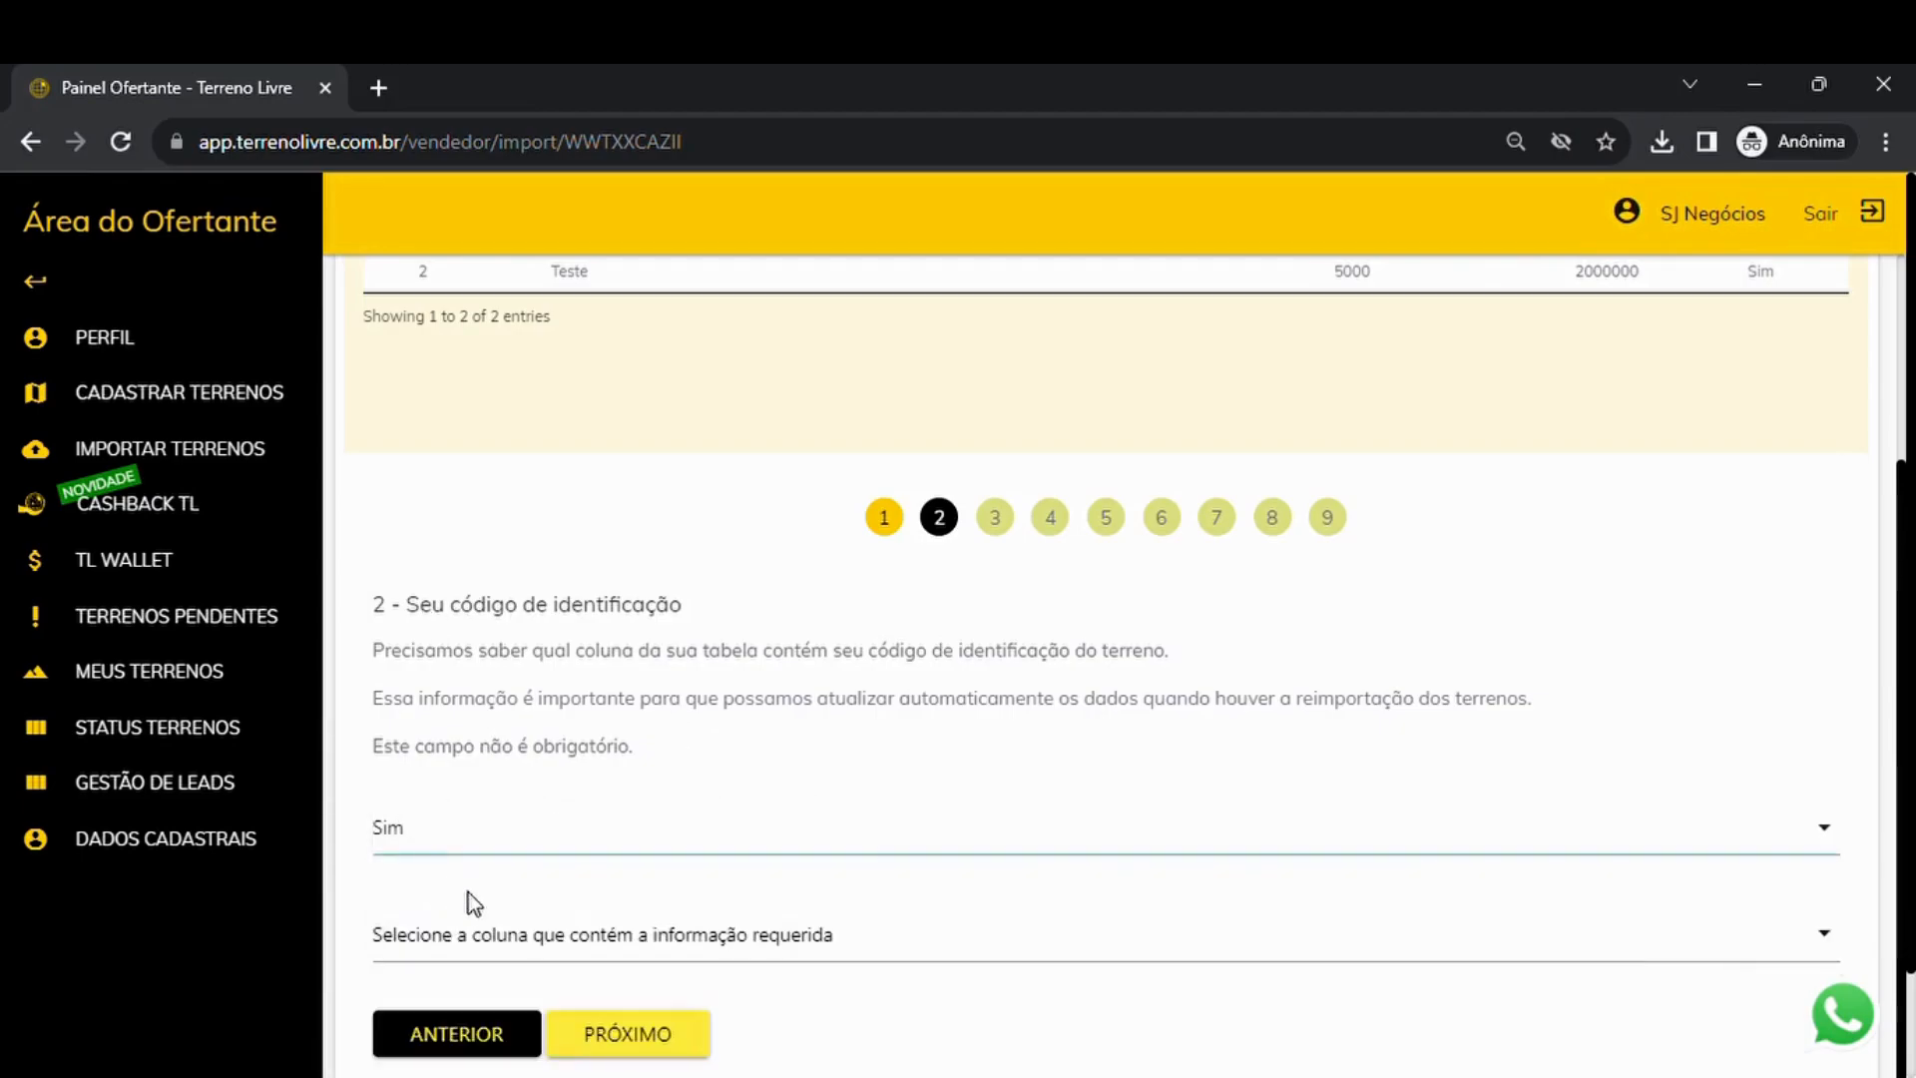
left_click(499, 934)
left_click(503, 504)
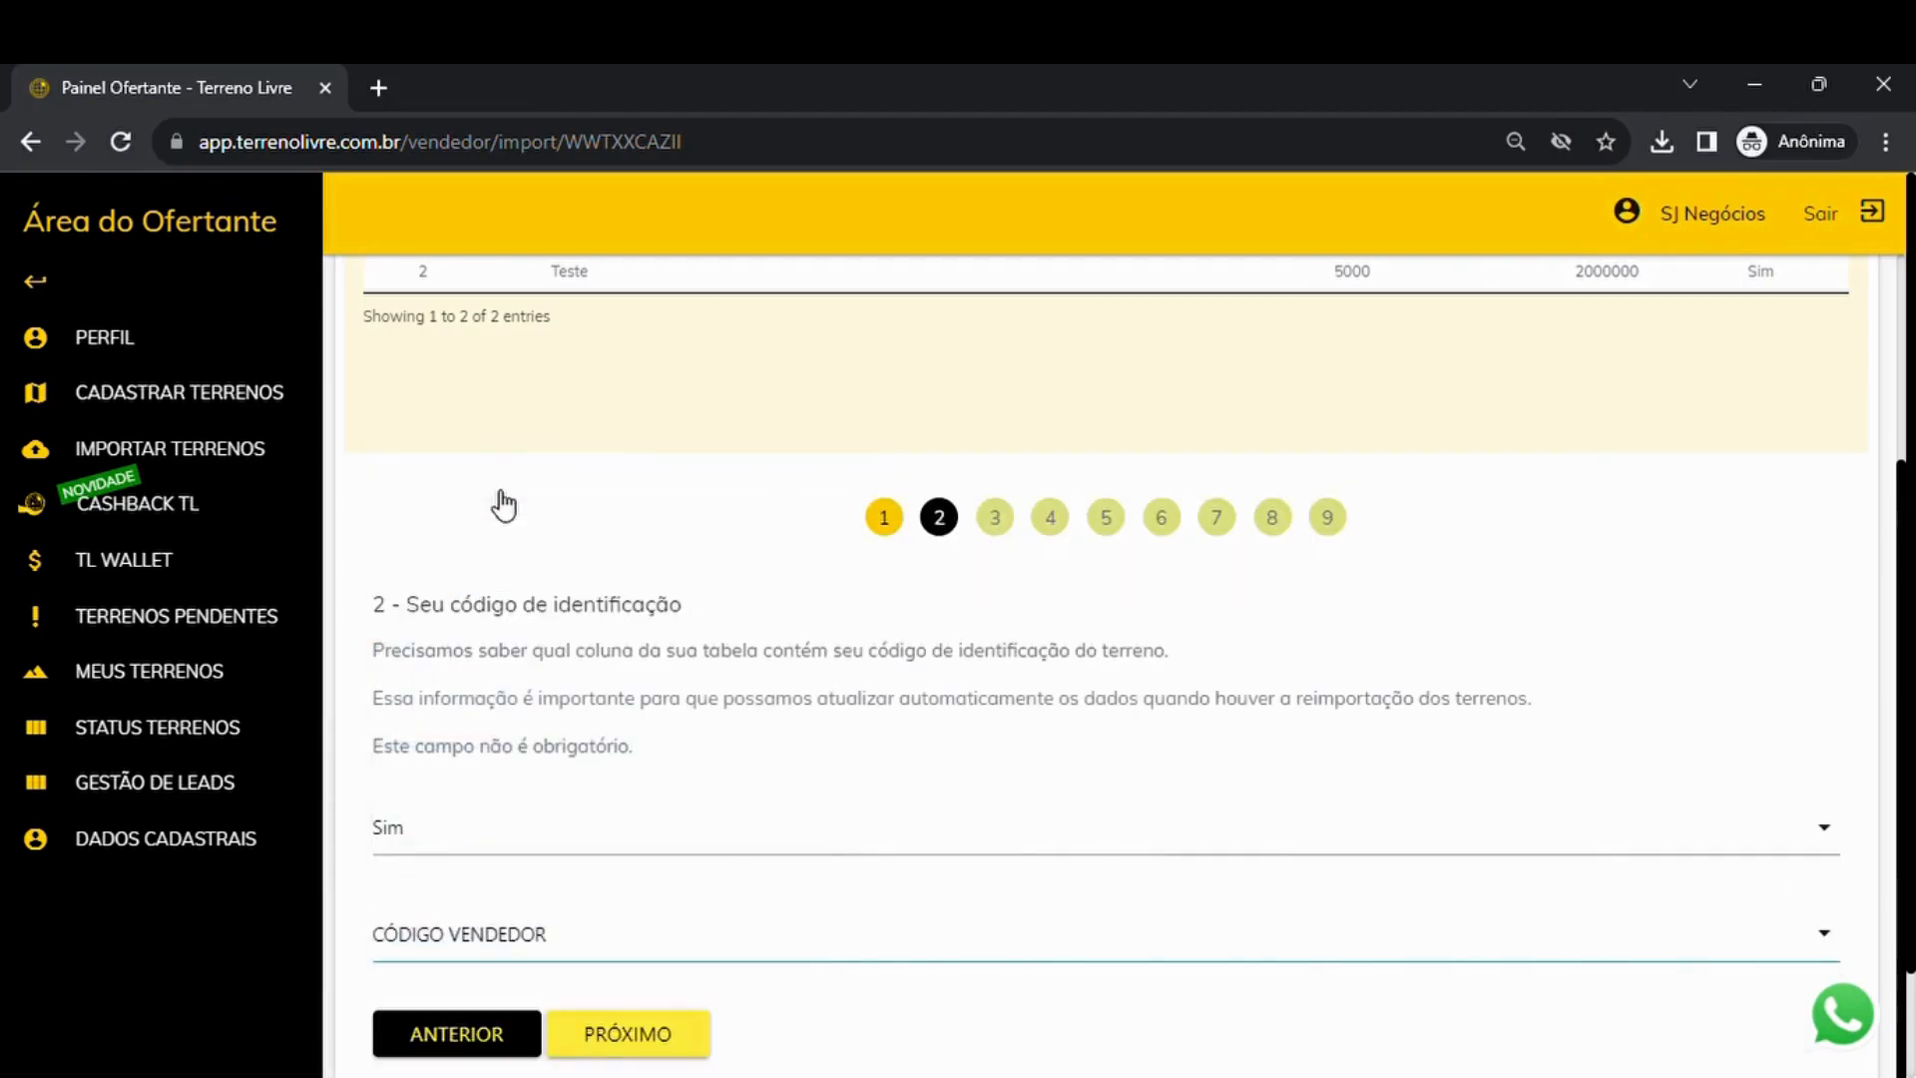
left_click(612, 1031)
- Map the plot size in square metres to the ÁREA (m²) column and proceed to the hectares stage
left_click(539, 795)
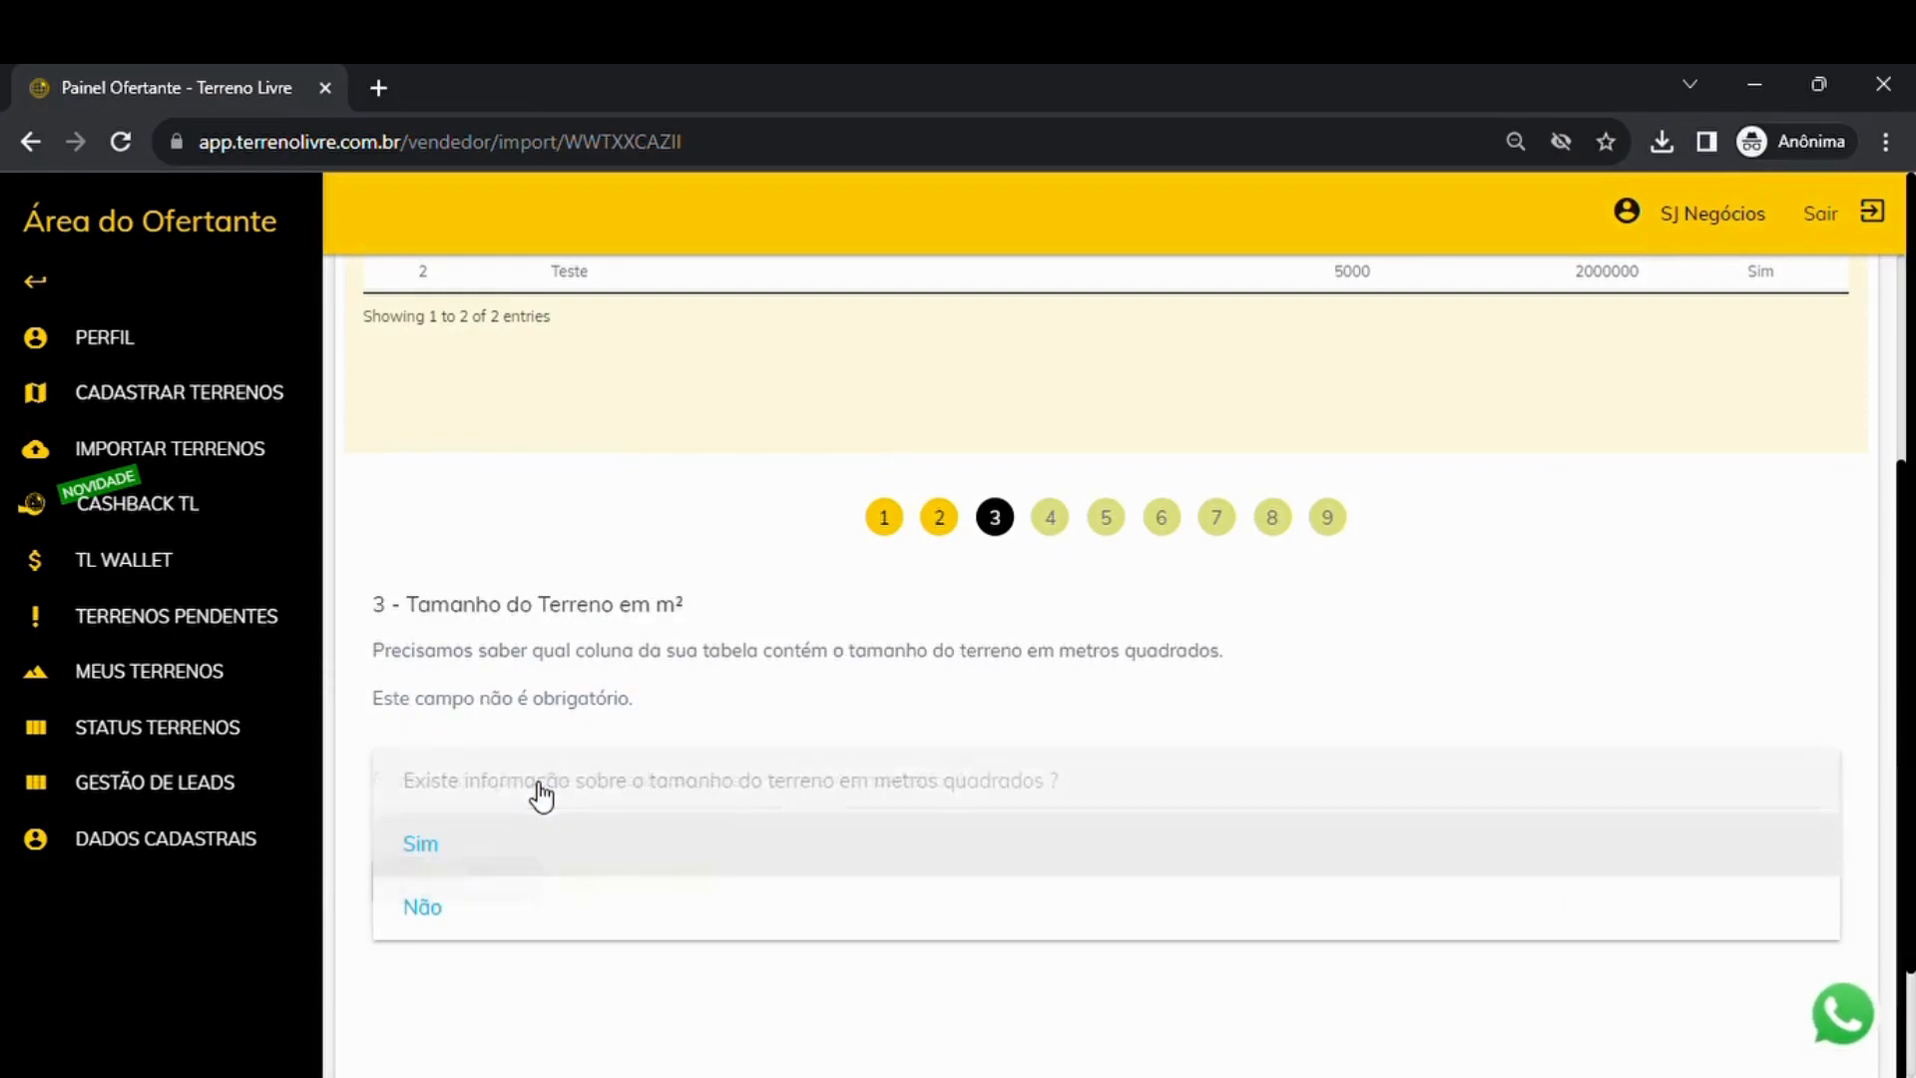
left_click(429, 849)
left_click(582, 901)
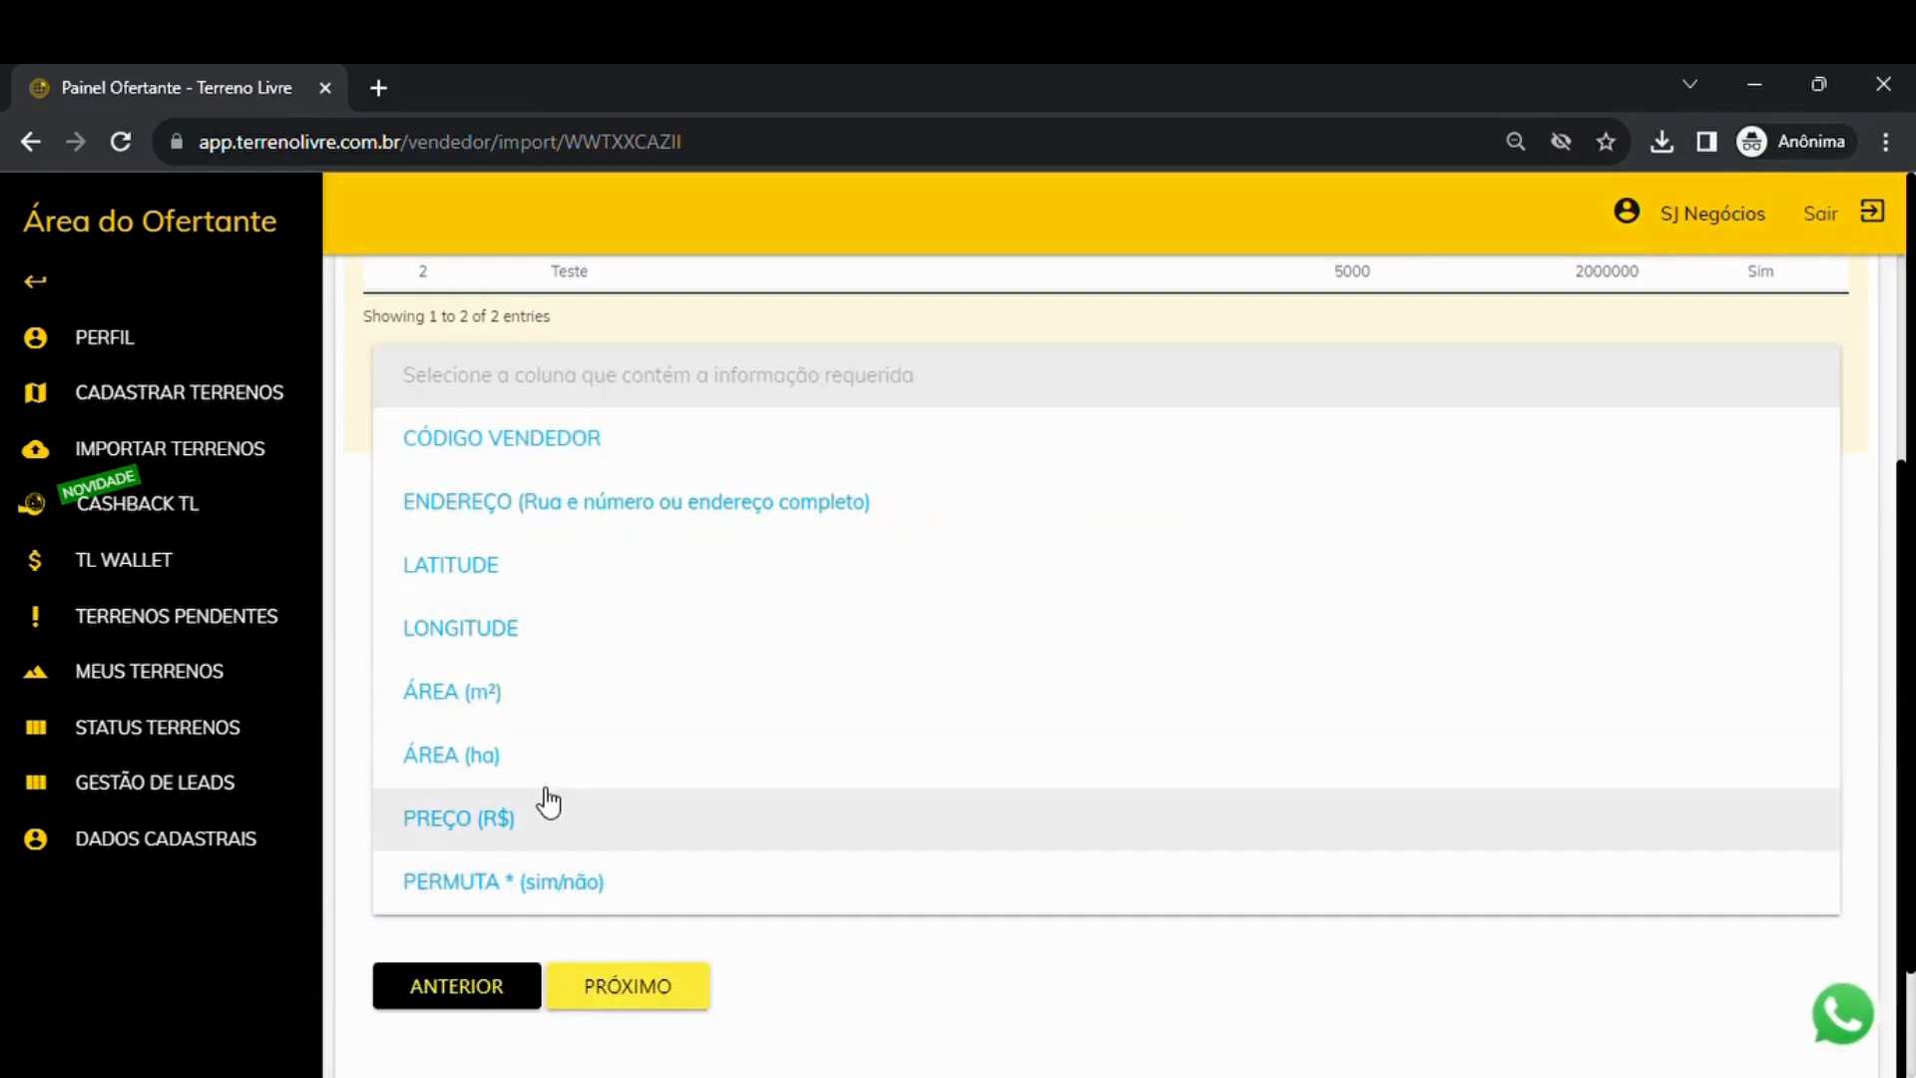
left_click(513, 714)
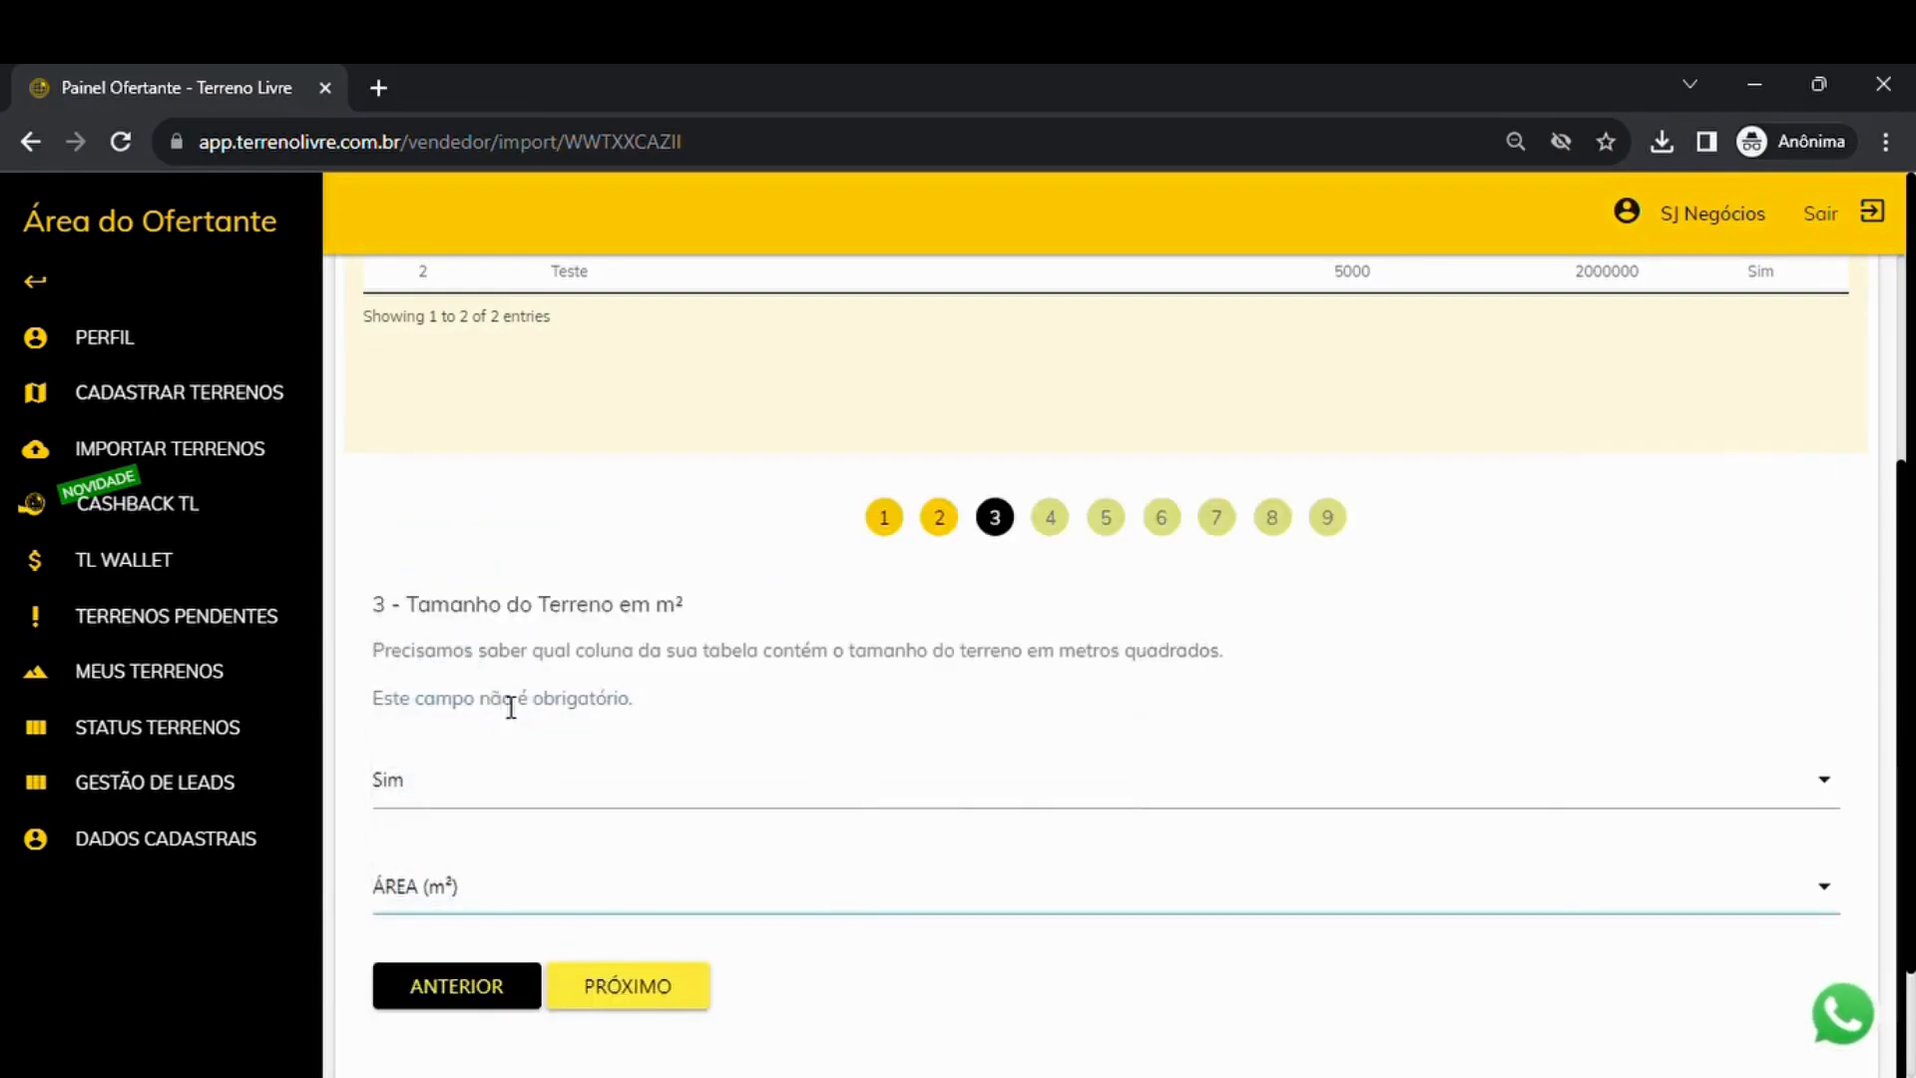
left_click(626, 990)
- Answer Não for plot size information in hectares and proceed to the sale price stage
left_click(525, 792)
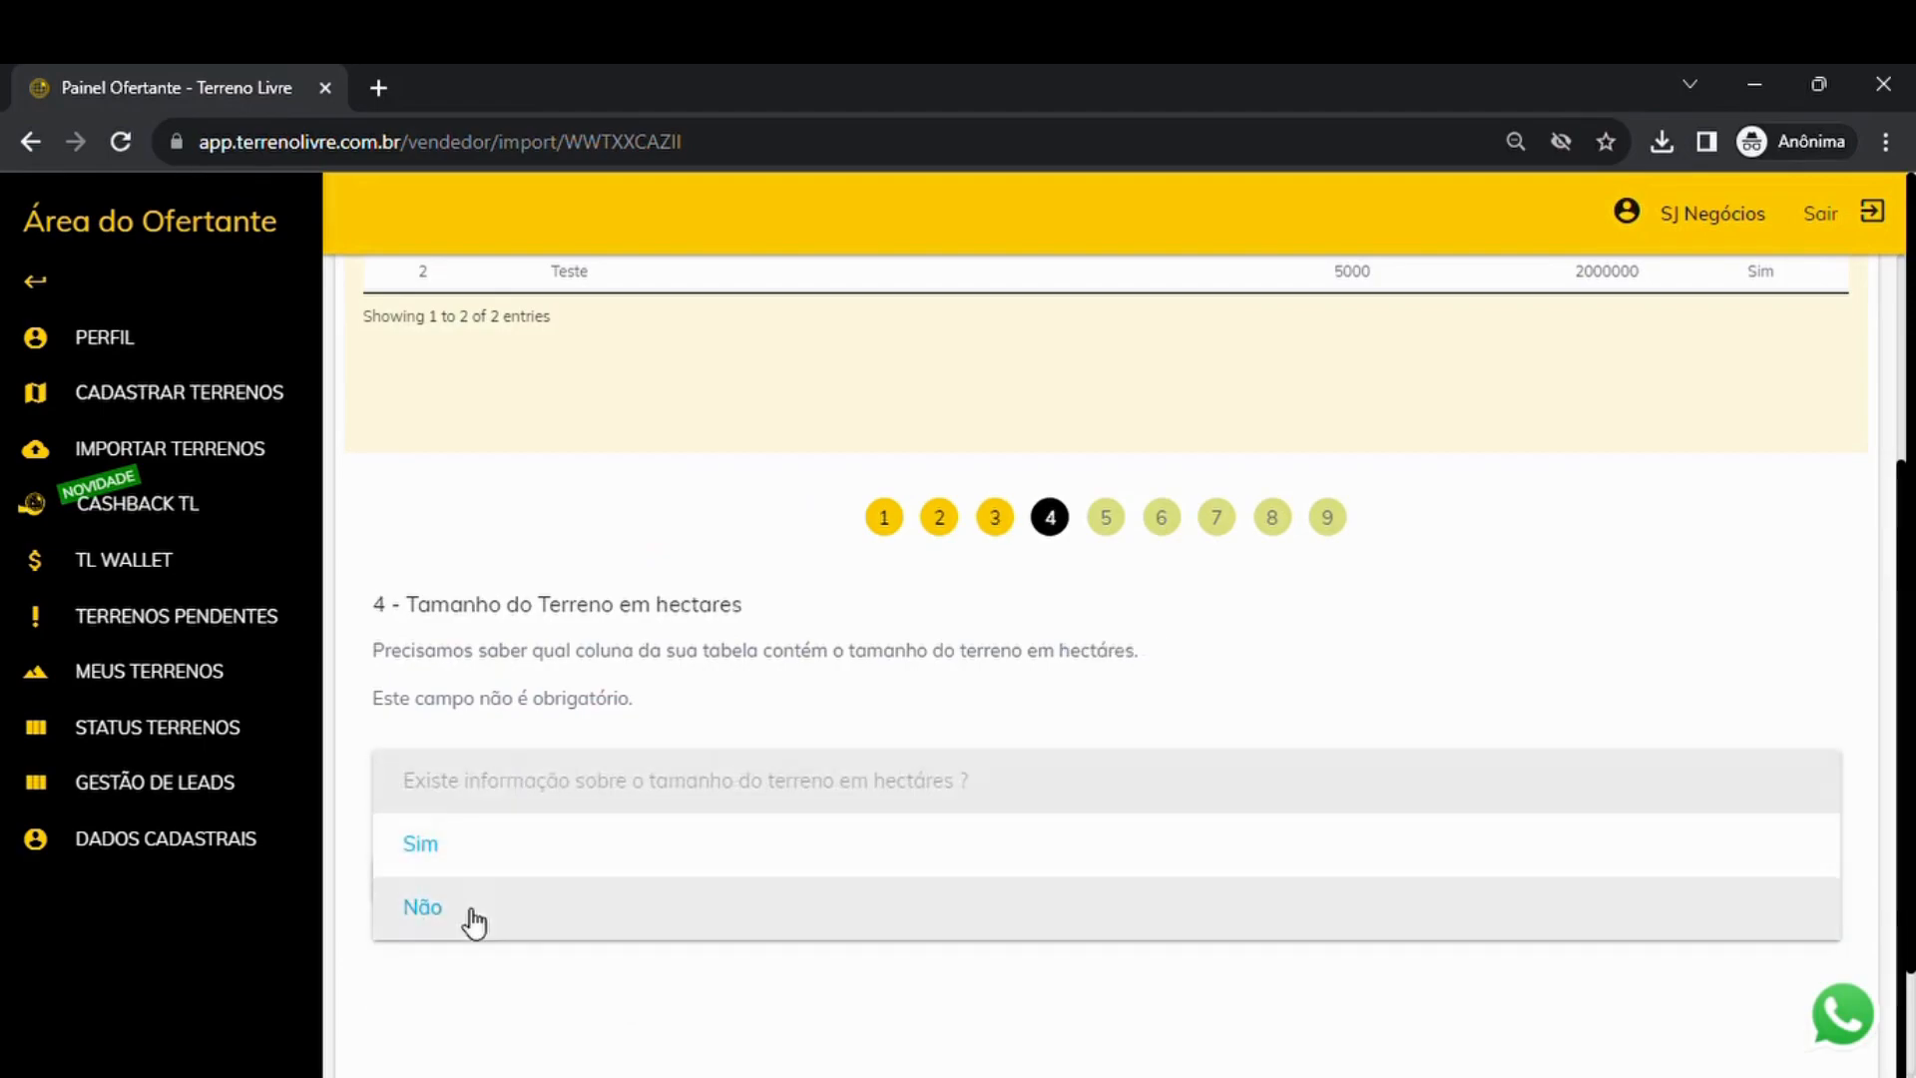
left_click(467, 922)
left_click(639, 883)
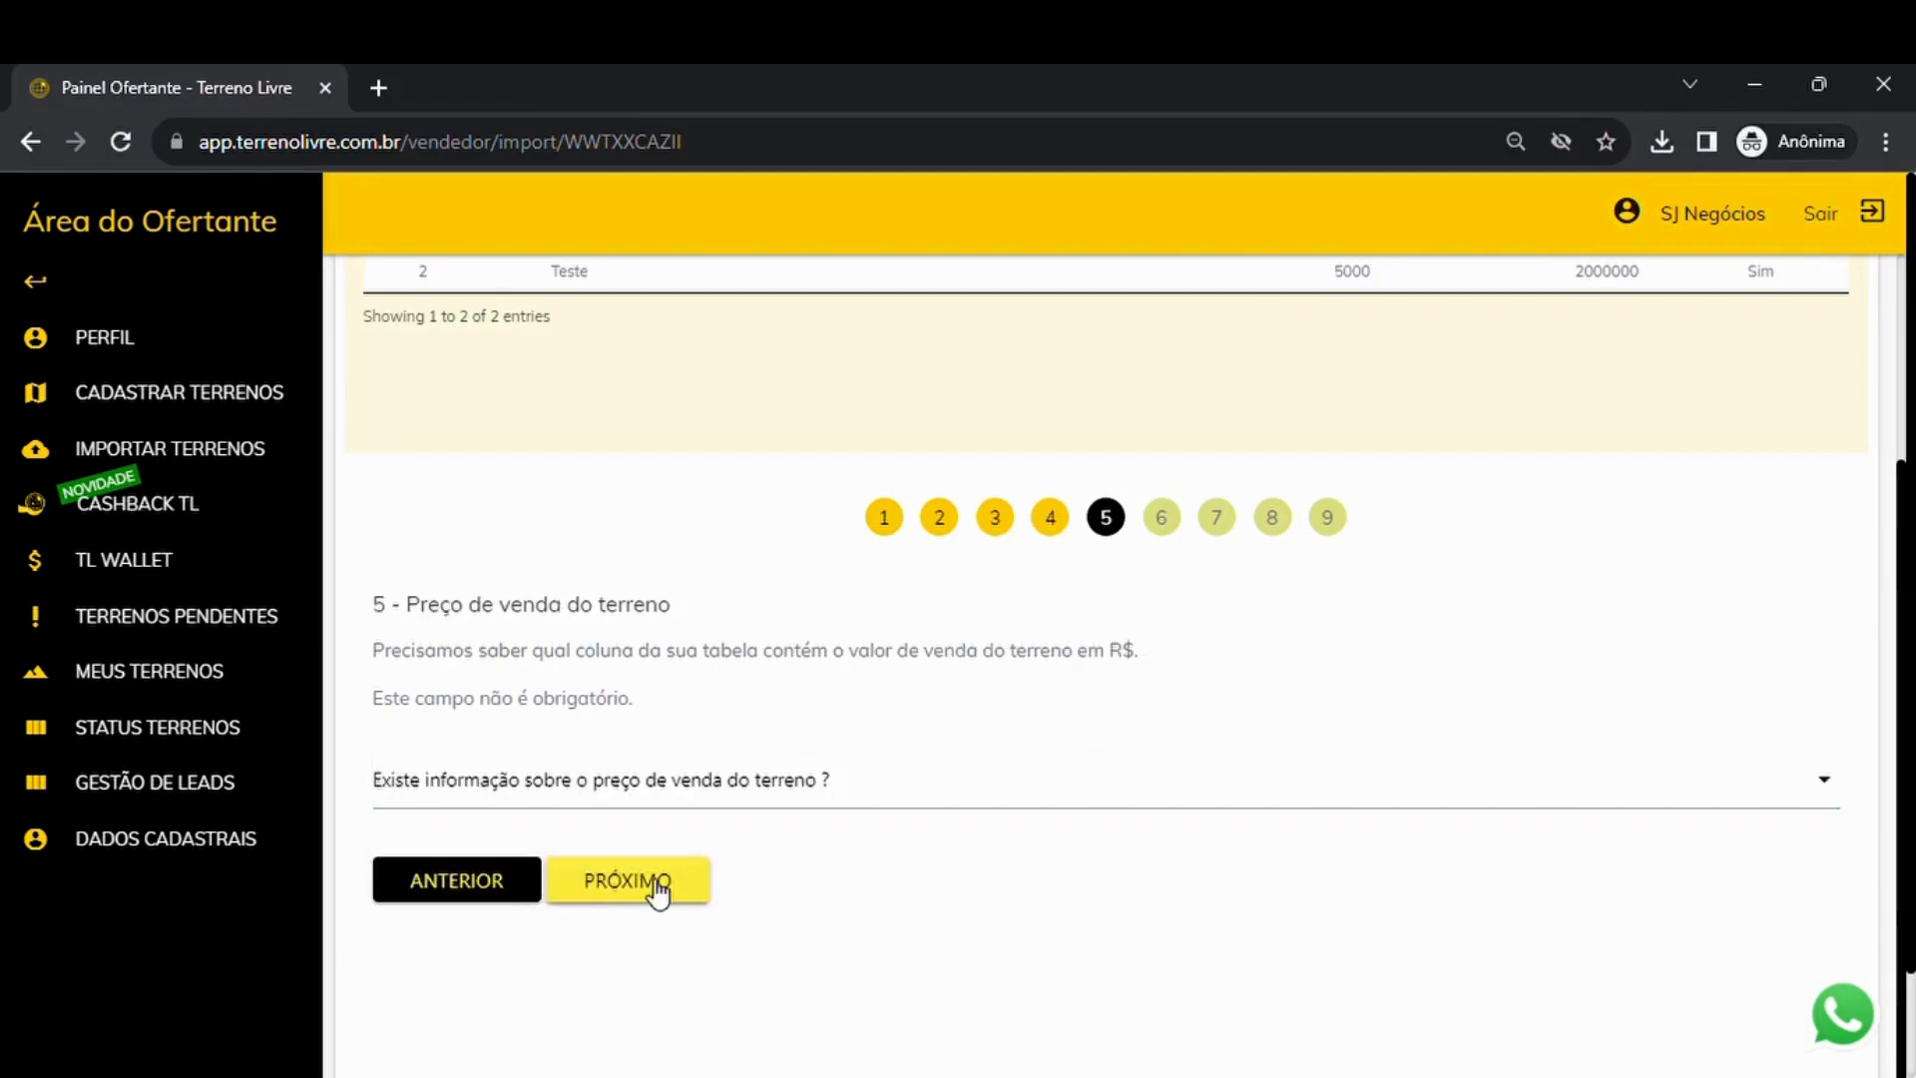
- Answer Sim for sale price information and map it to the PREÇO (R$) column
left_click(557, 789)
left_click(443, 849)
left_click(556, 888)
left_click(505, 830)
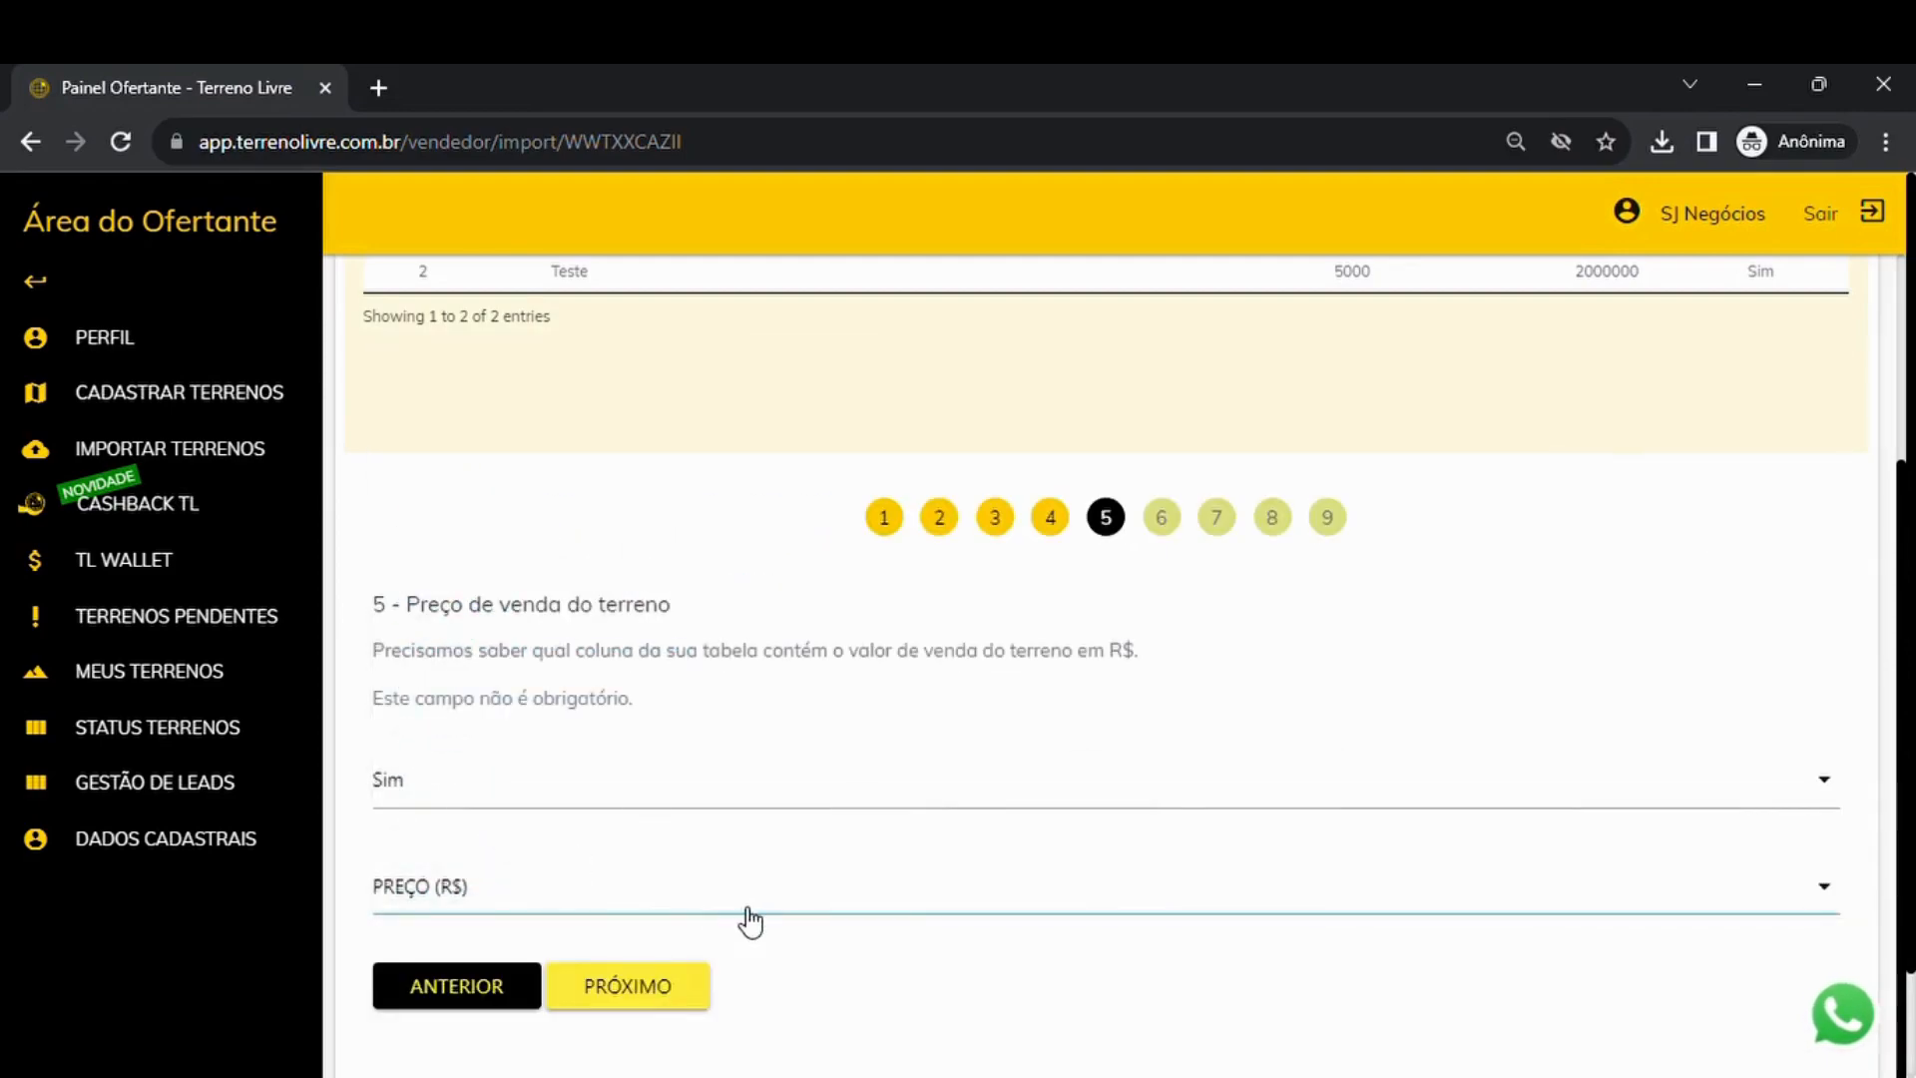
- Answer Sim for exchange information, map it to the PERMUTA * (sim/não) column, and proceed to the coordinates stage
left_click(595, 996)
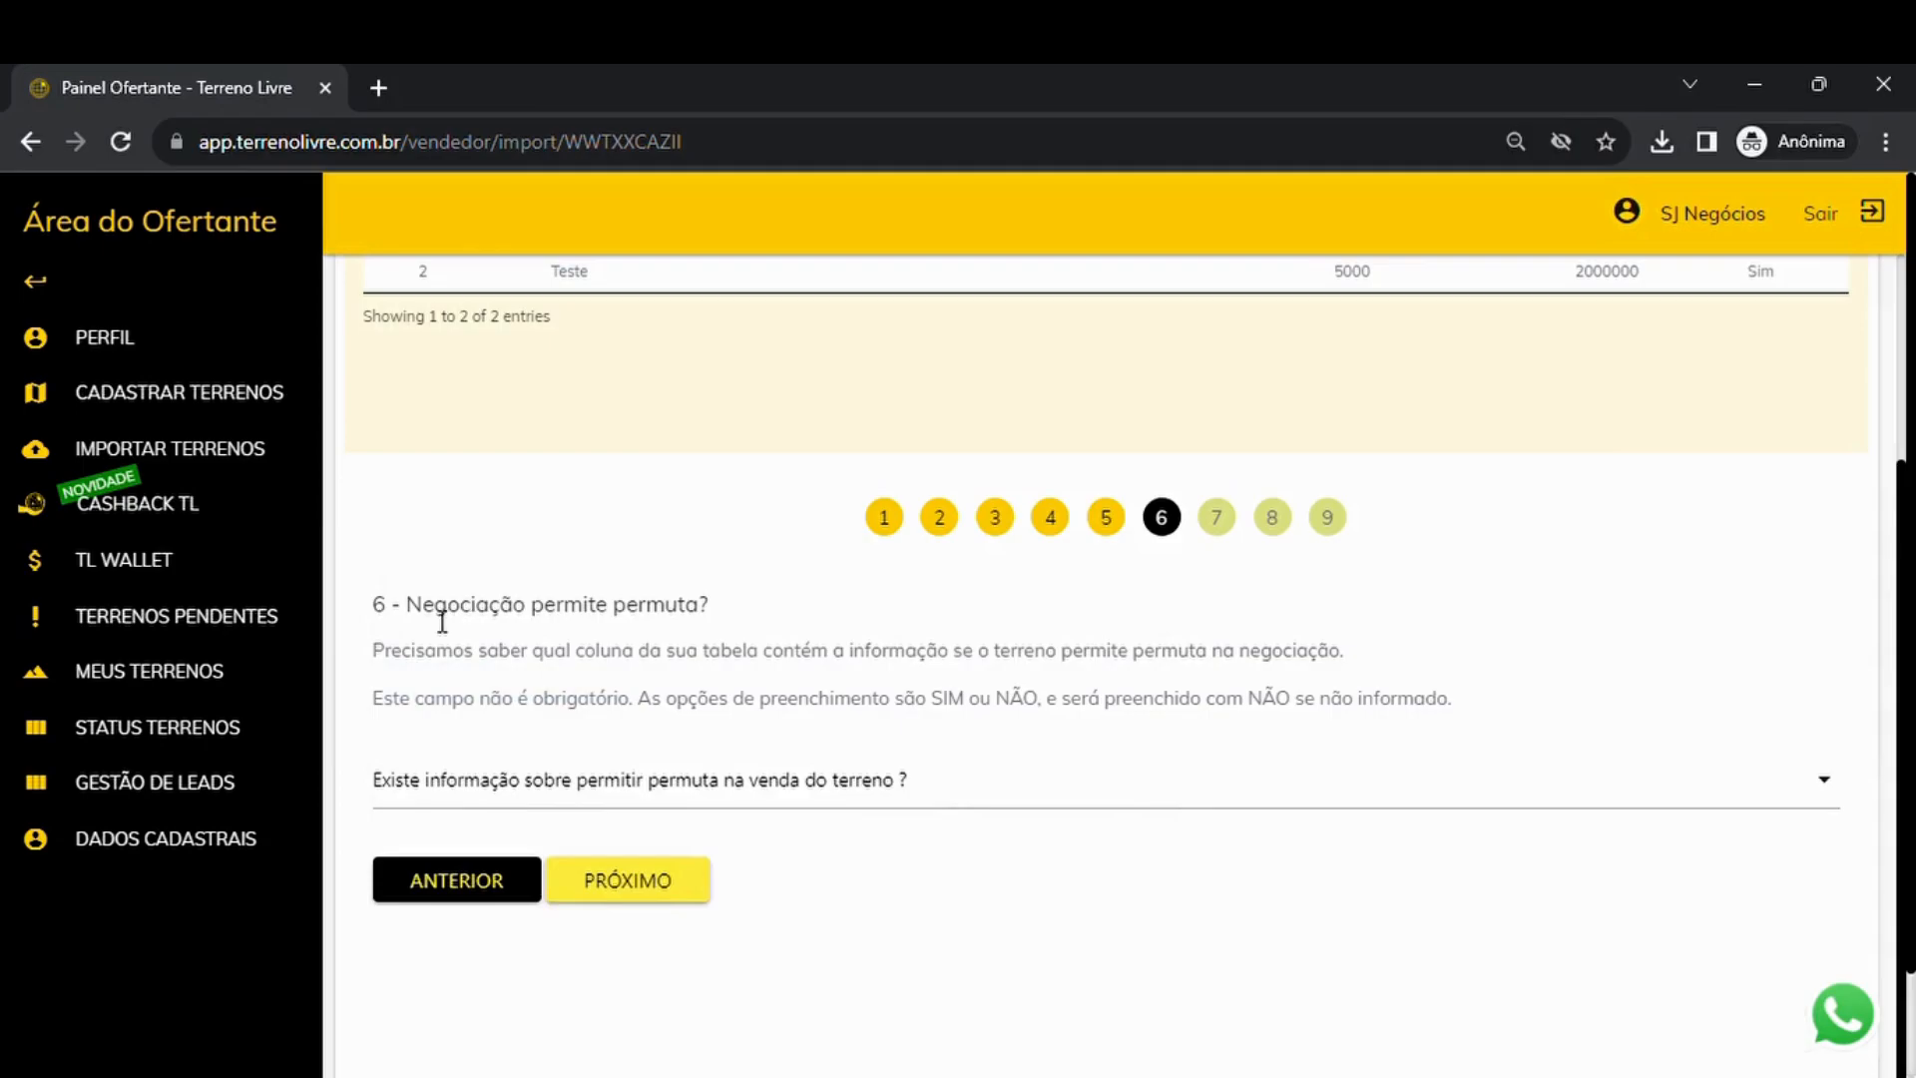
left_click(595, 783)
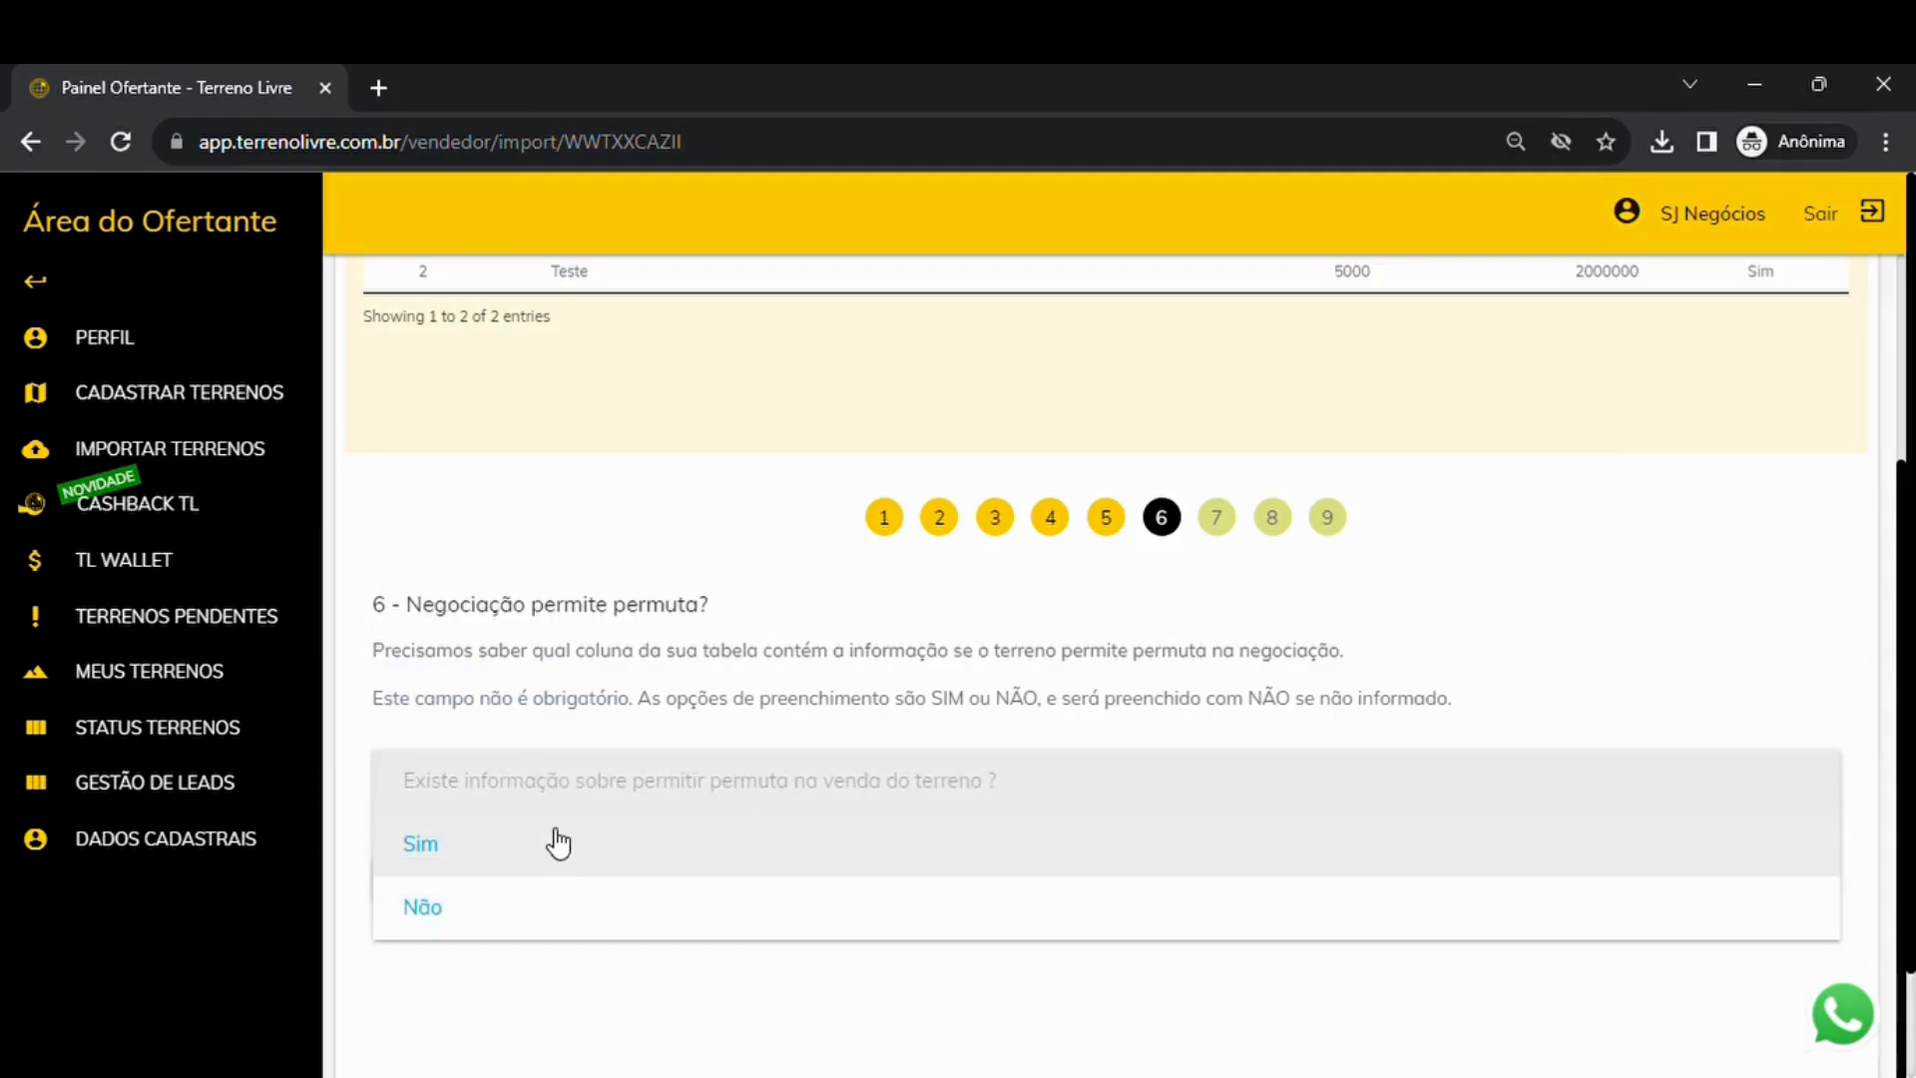
left_click(493, 846)
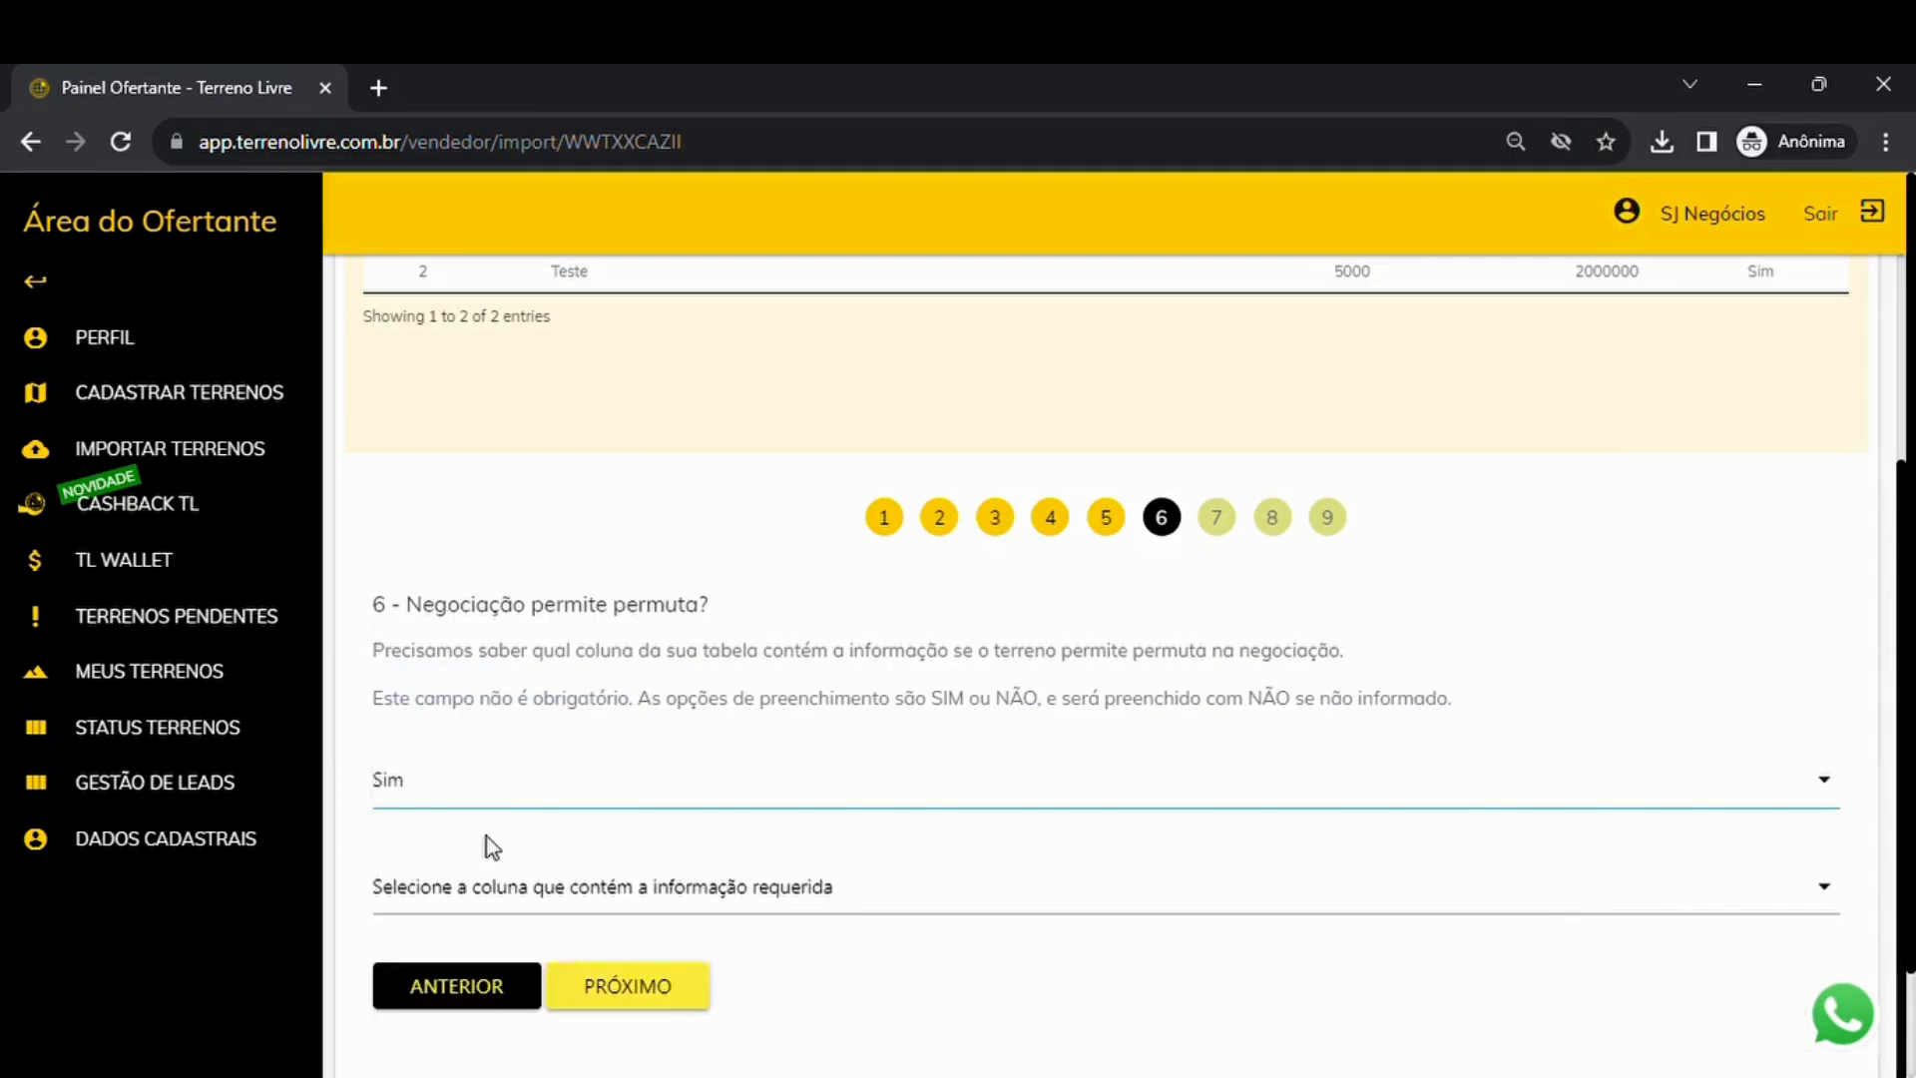
left_click(569, 894)
left_click(501, 887)
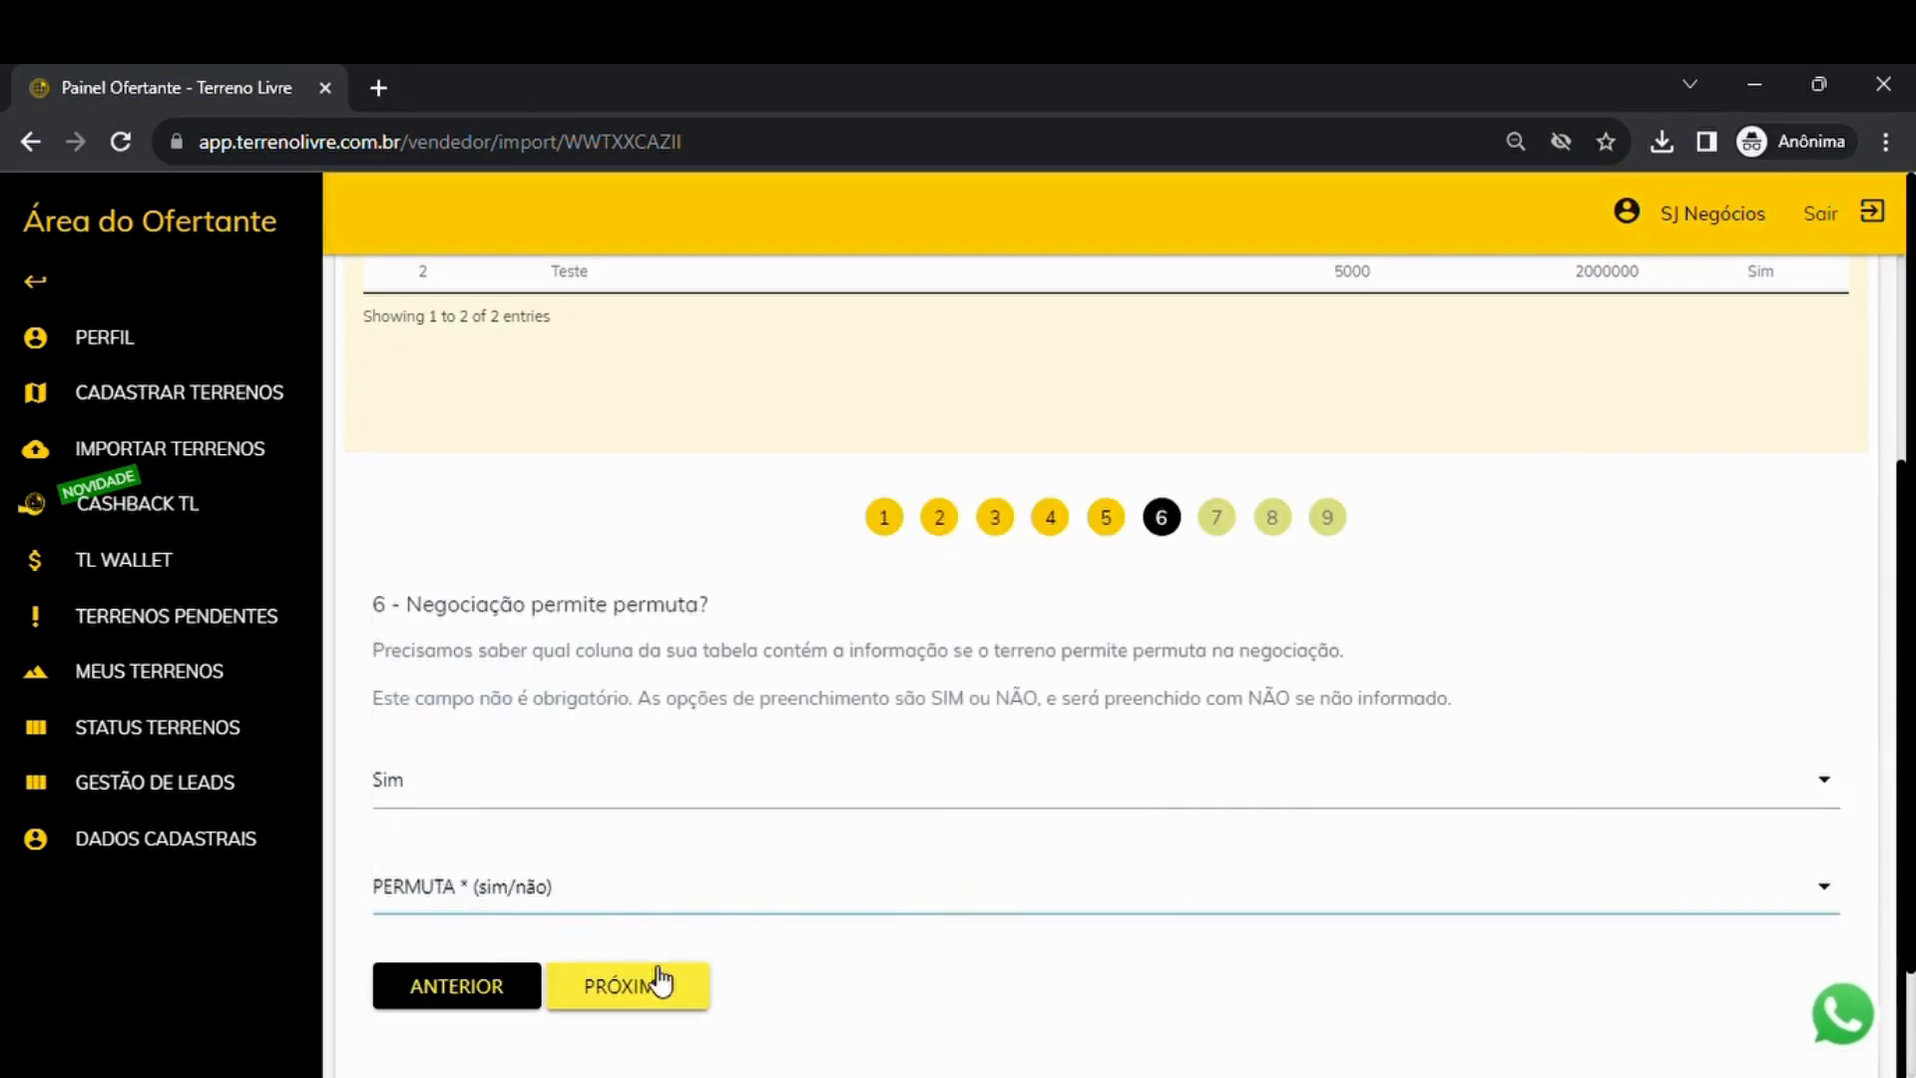
left_click(629, 990)
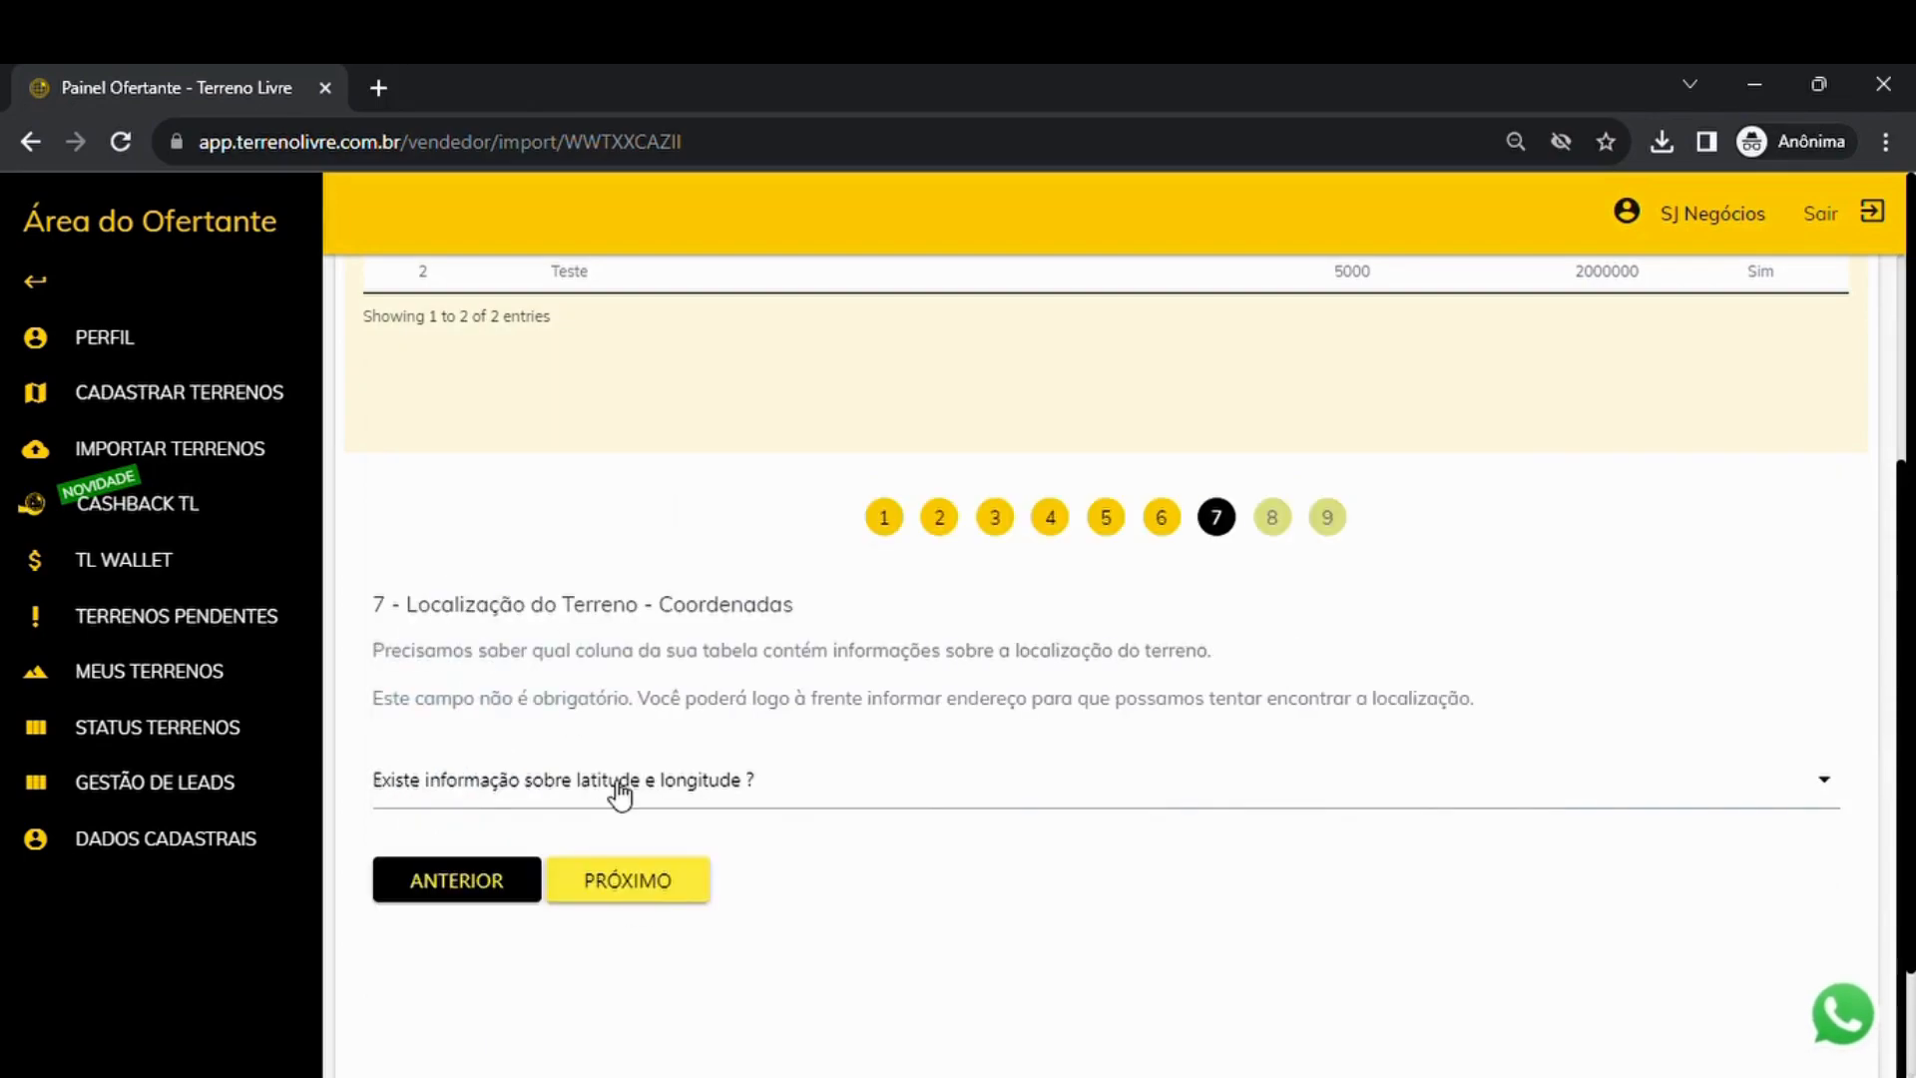
- Answer Não for both latitude/longitude and address information, and proceed to the data verification stage
left_click(620, 788)
left_click(470, 909)
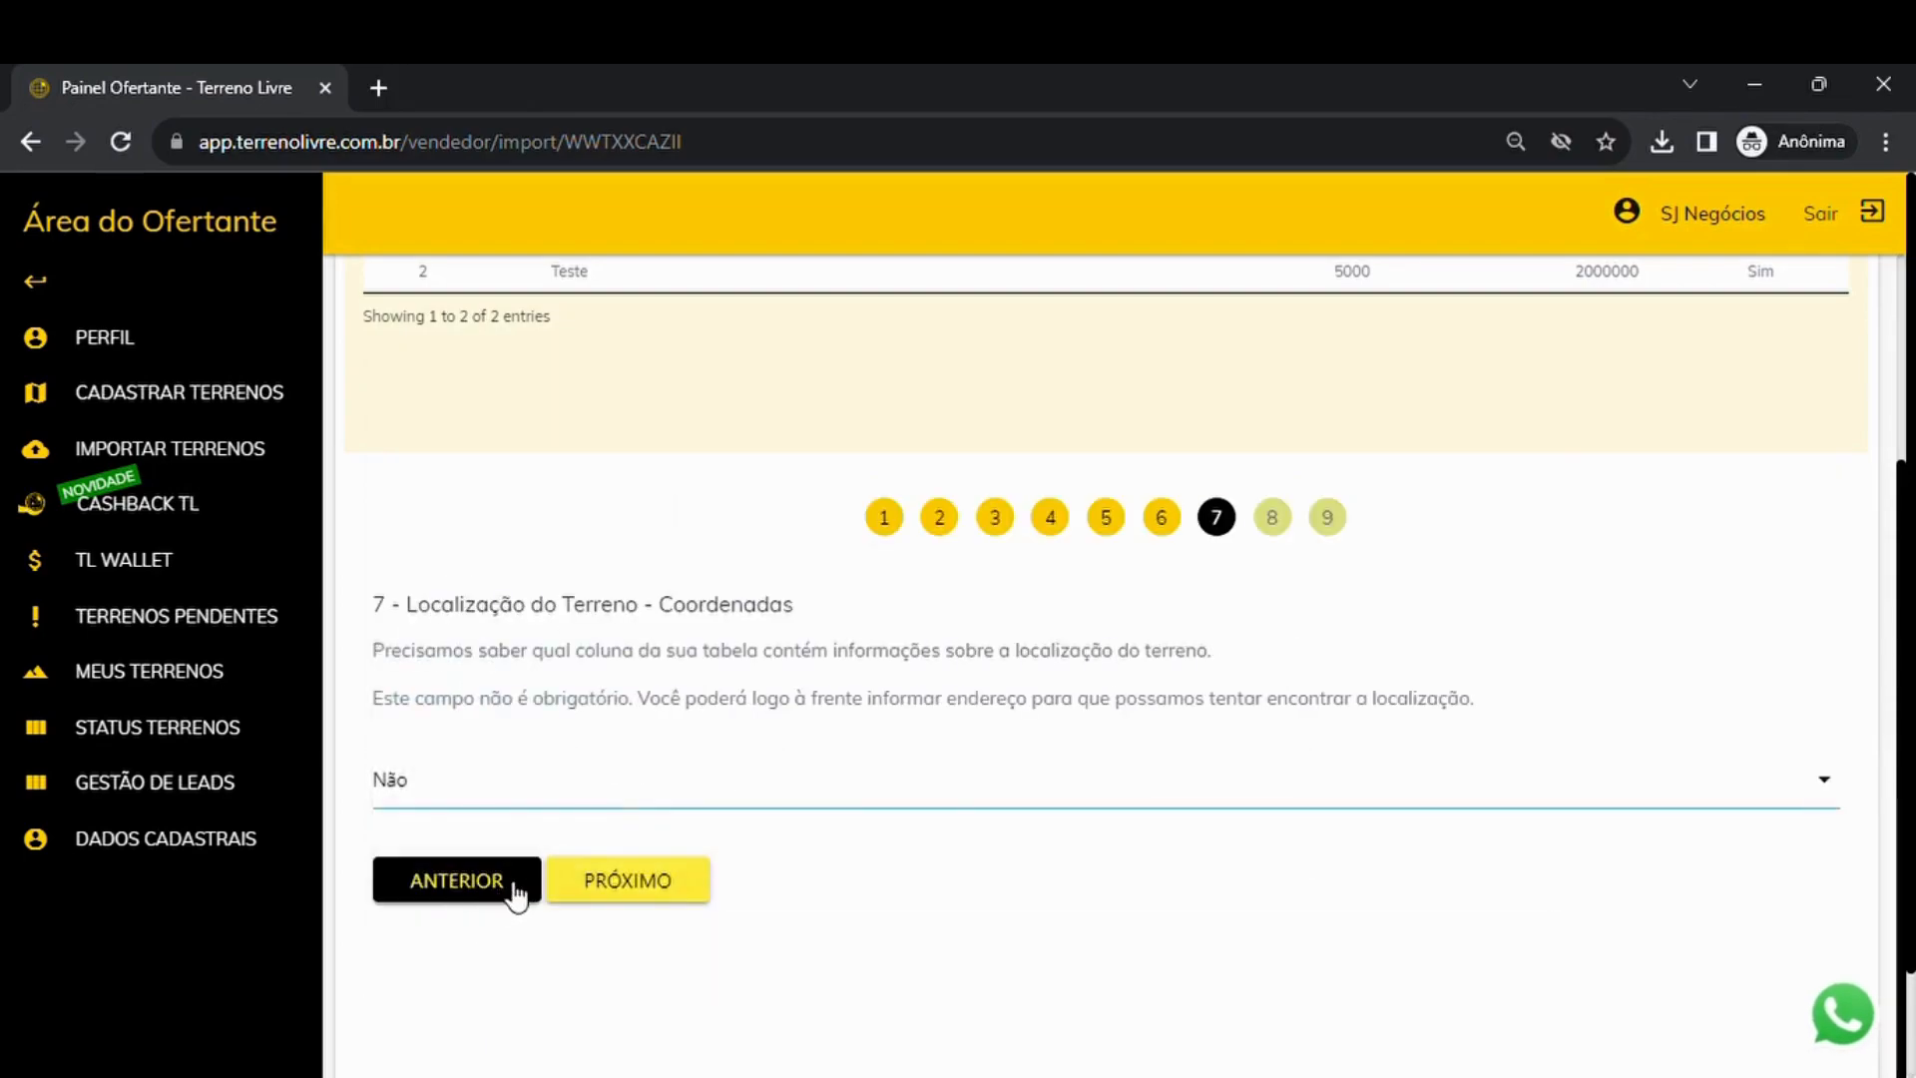
left_click(658, 888)
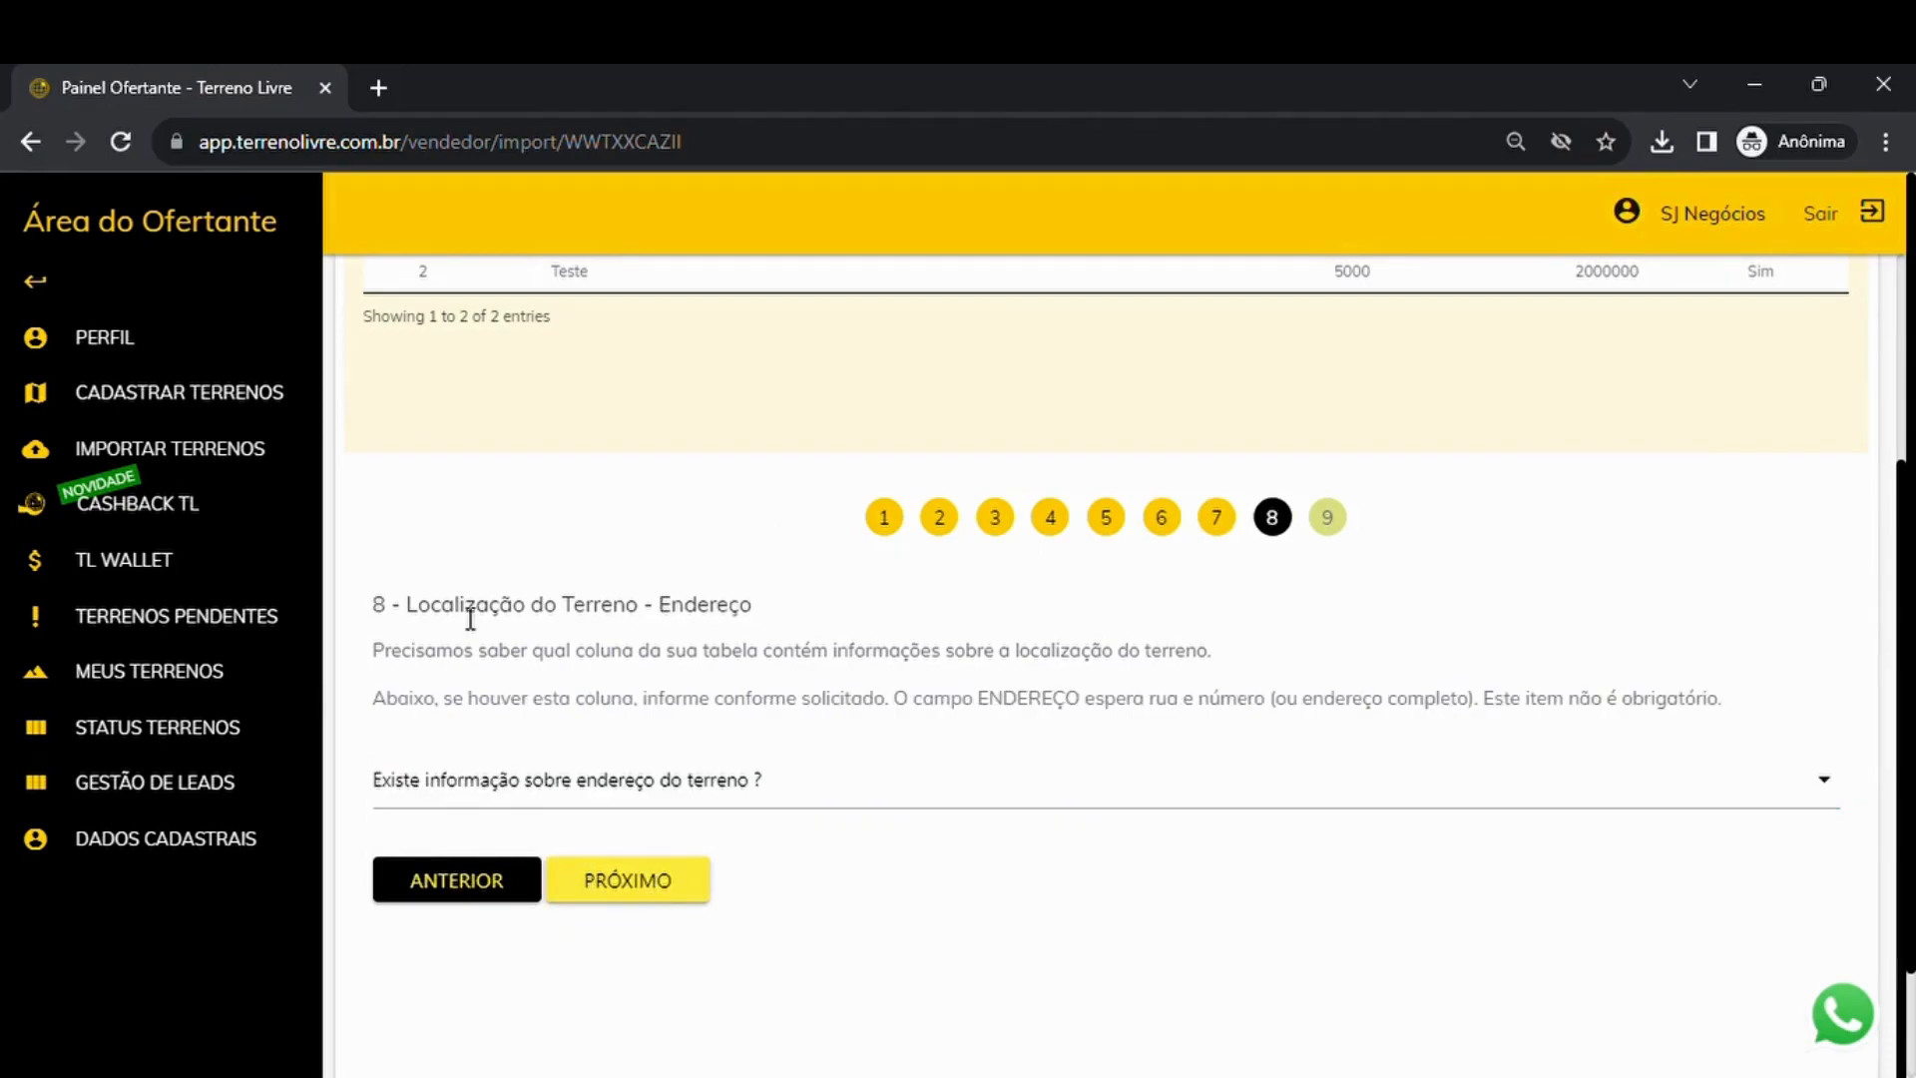
left_click(533, 788)
left_click(460, 908)
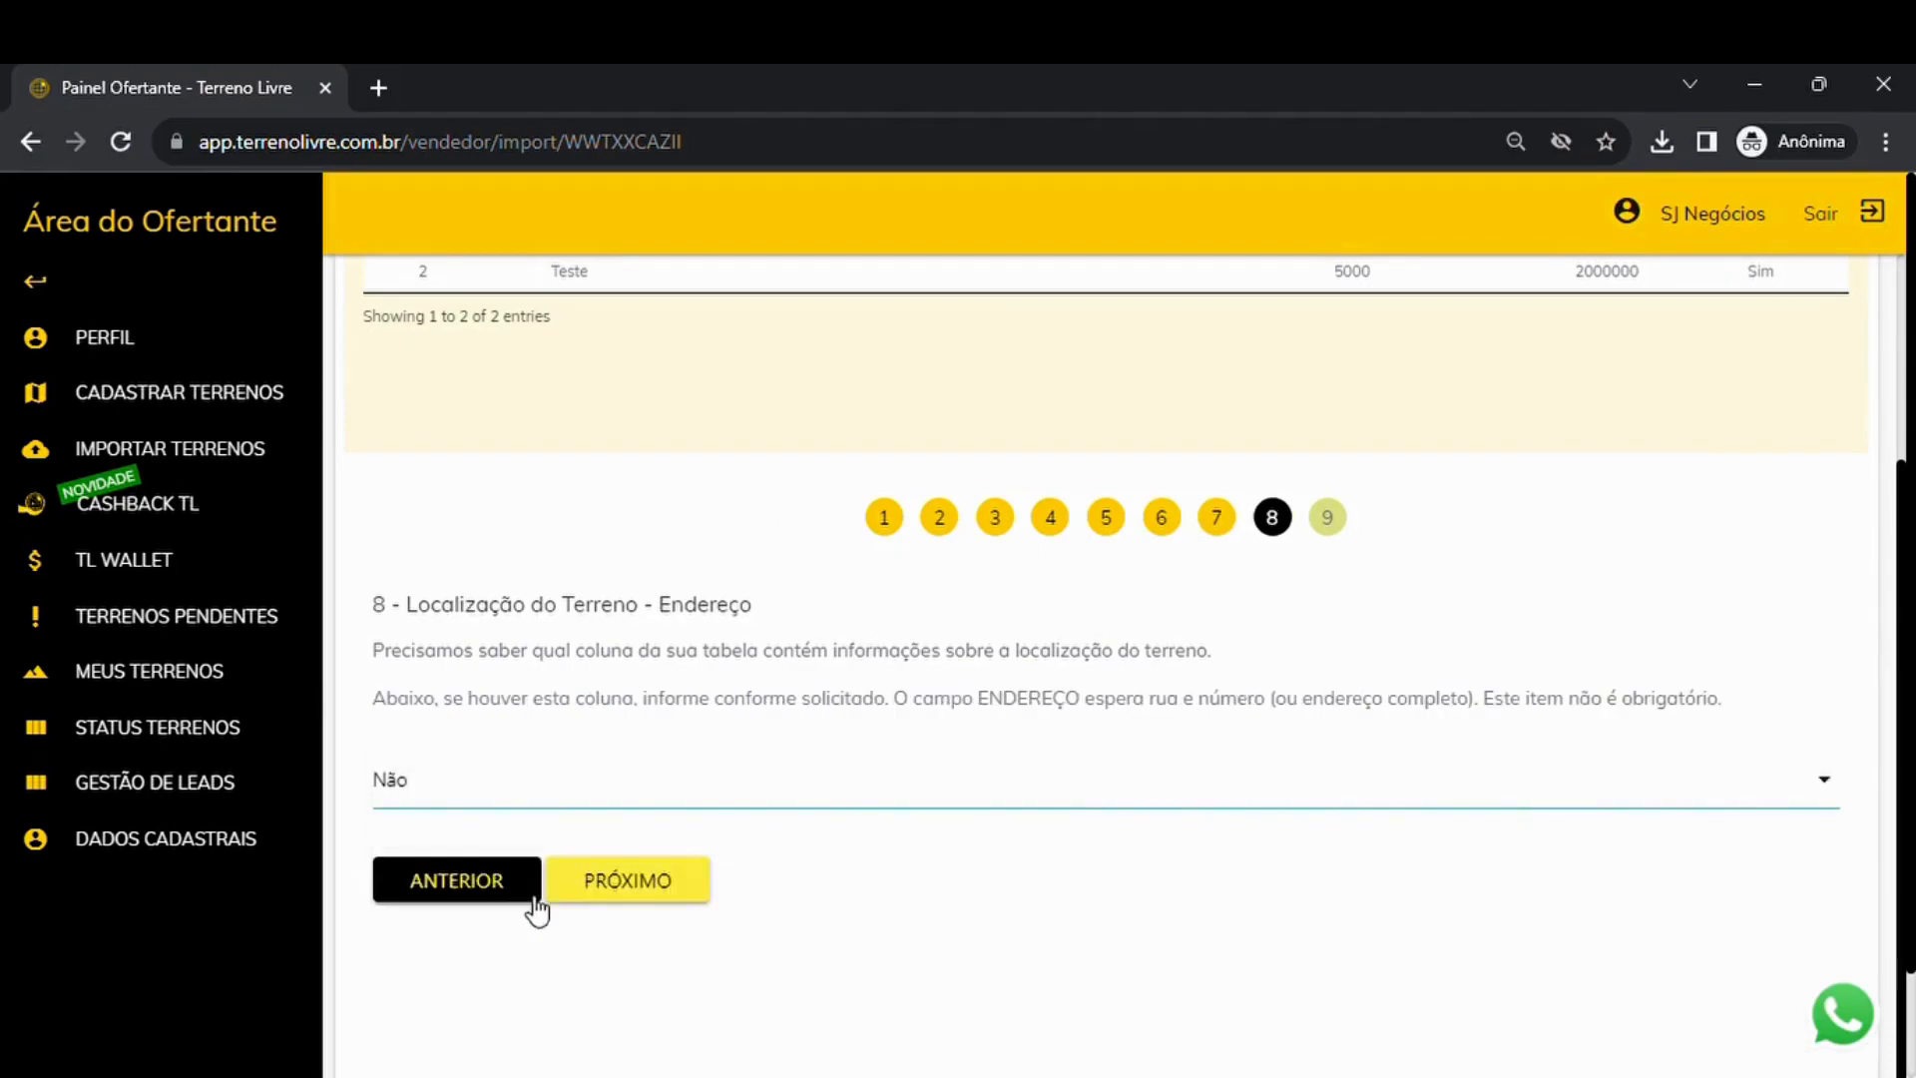
left_click(663, 885)
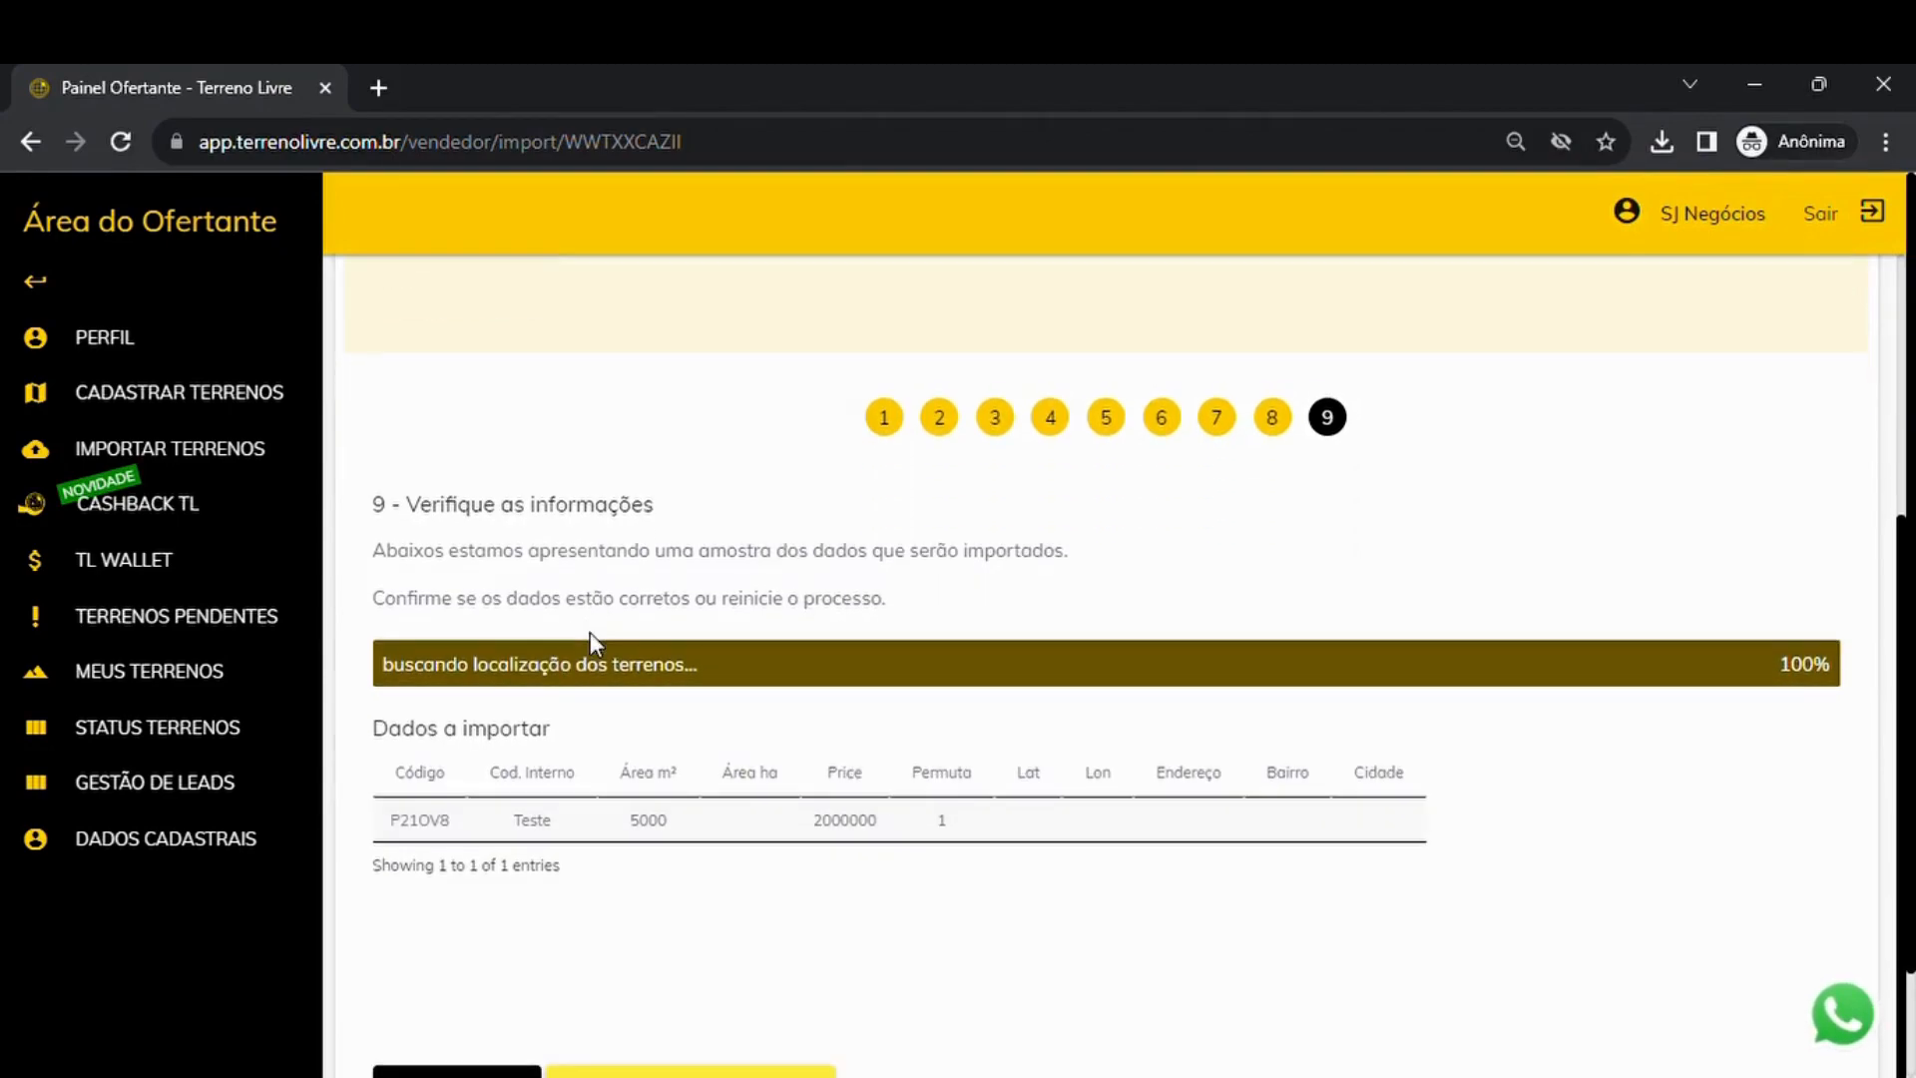
- Confirm the mapped sample data and import the reviewed plot records
left_click(694, 983)
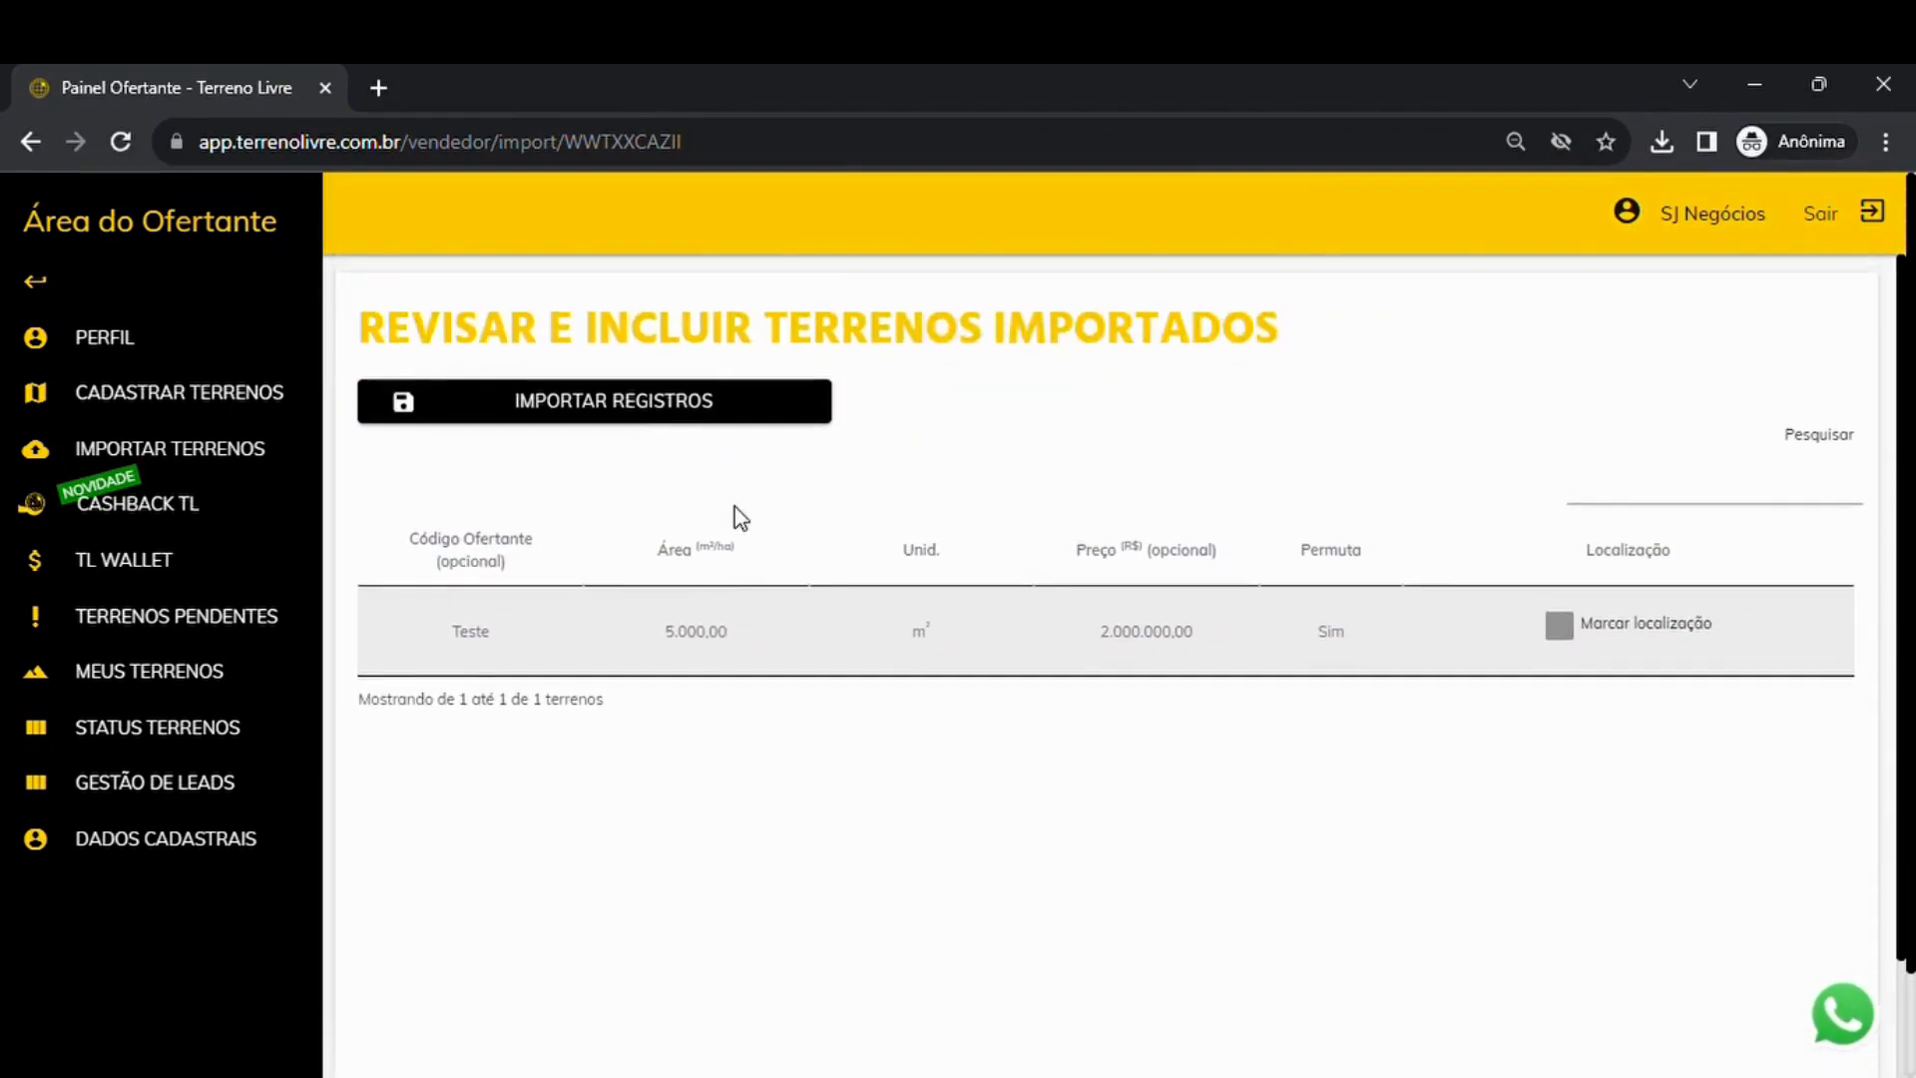
left_click(632, 409)
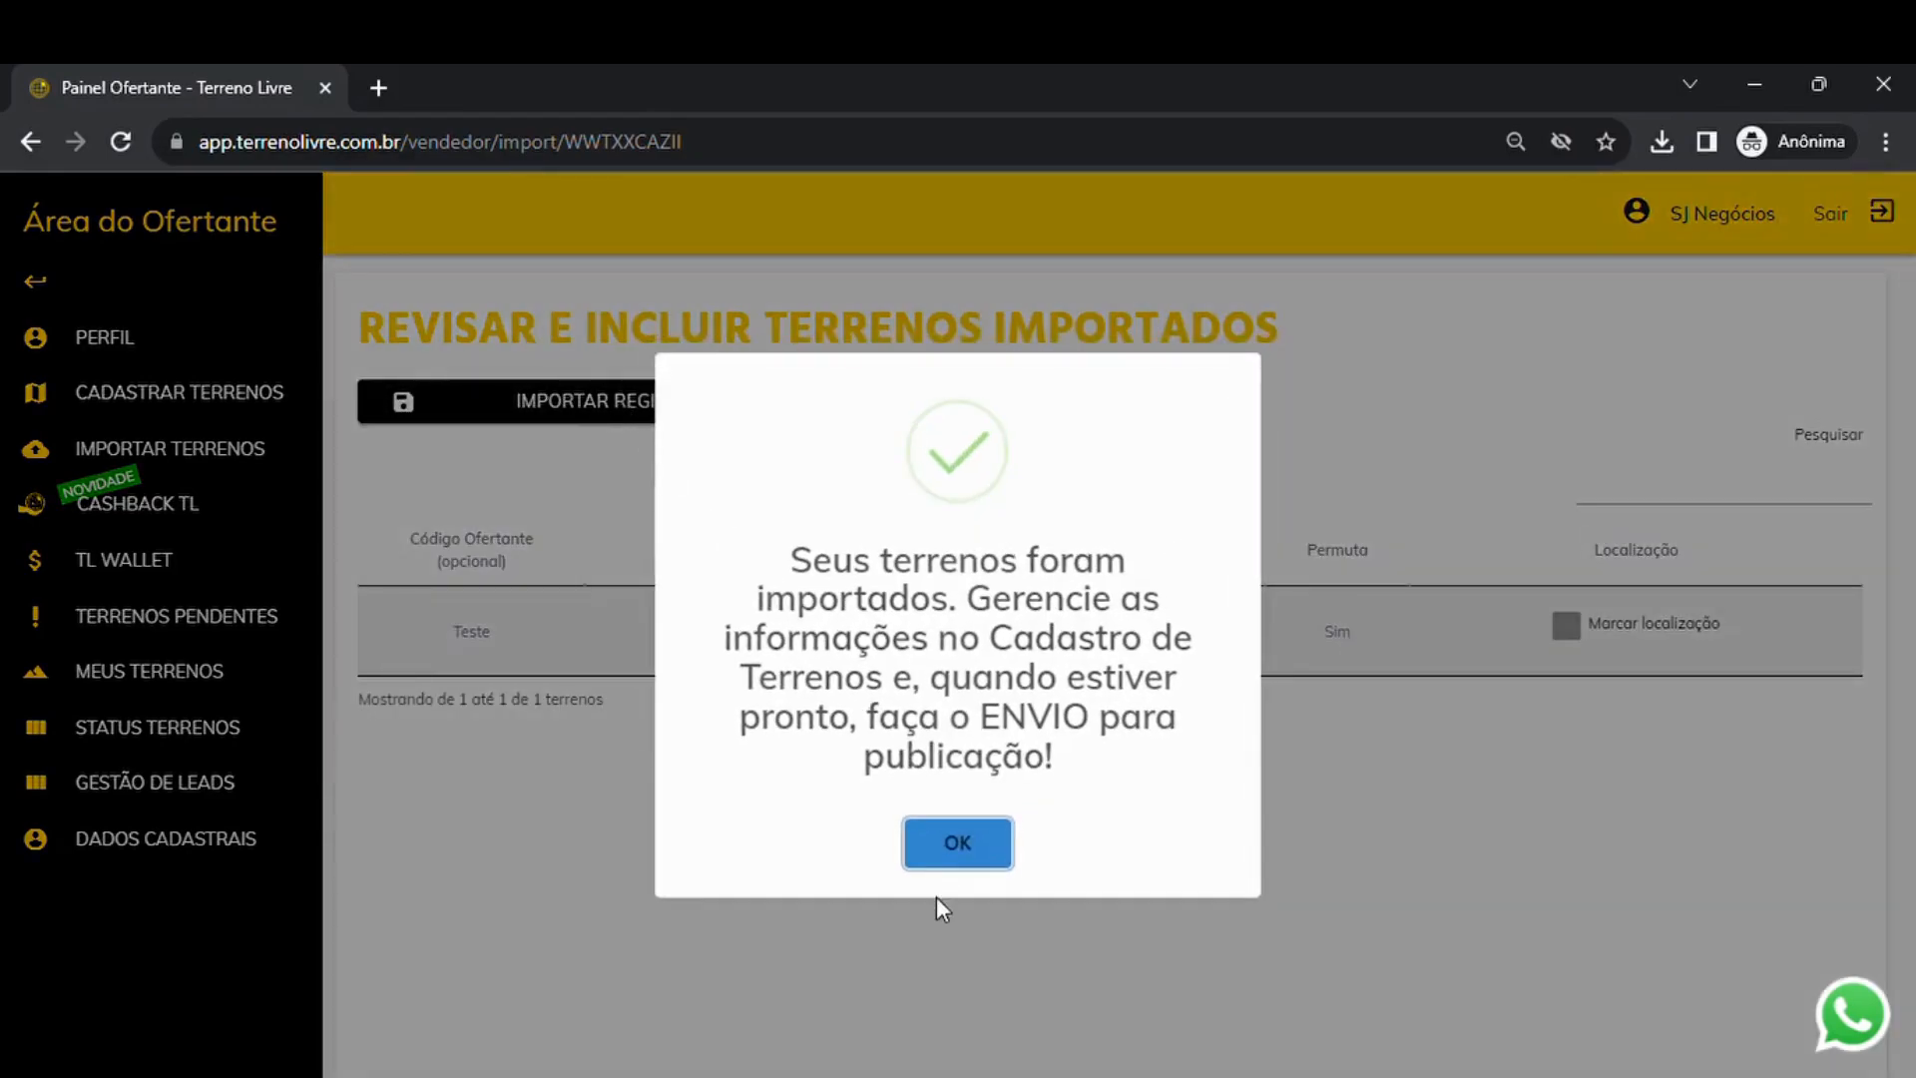
left_click(938, 891)
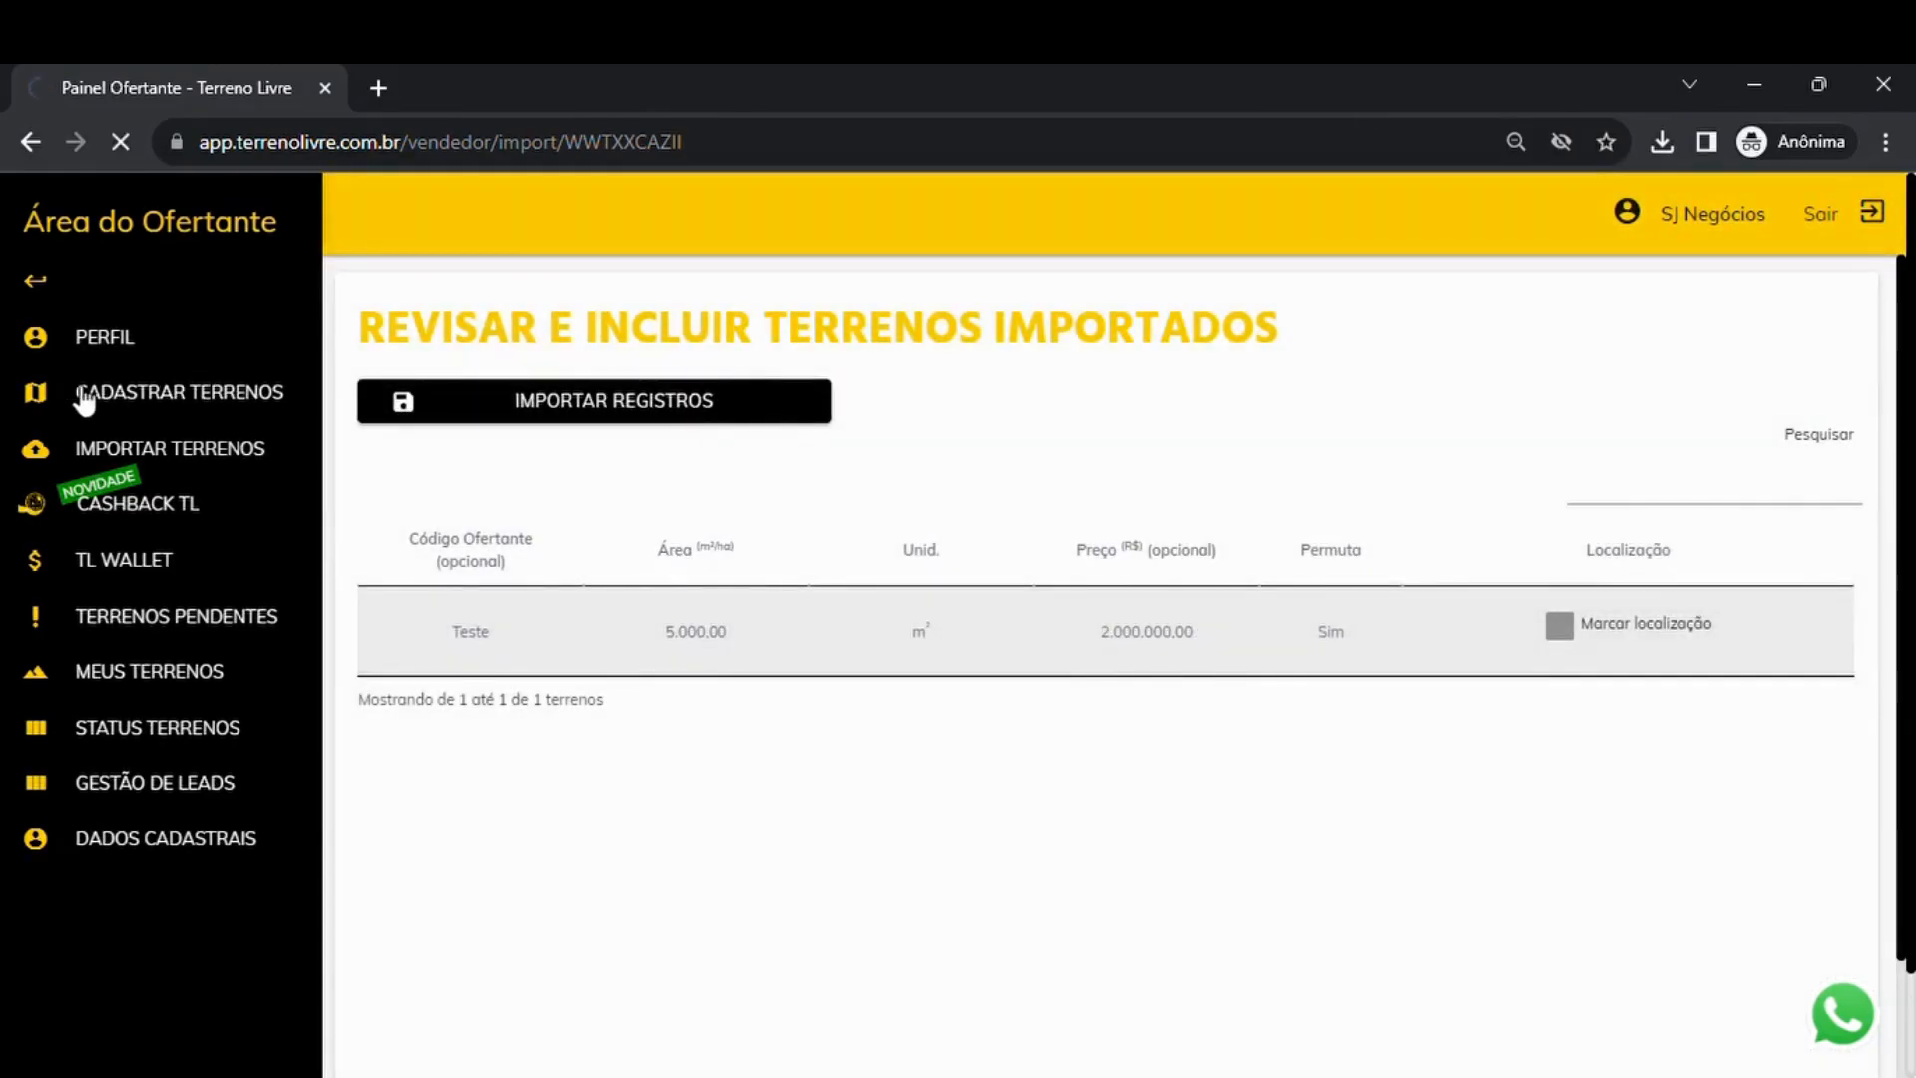
- Open the imported plot Teste for registration and choose TL exclusivity Sim, availability Venda & Locação, and Sim for negotiating part of the area
left_click(170, 391)
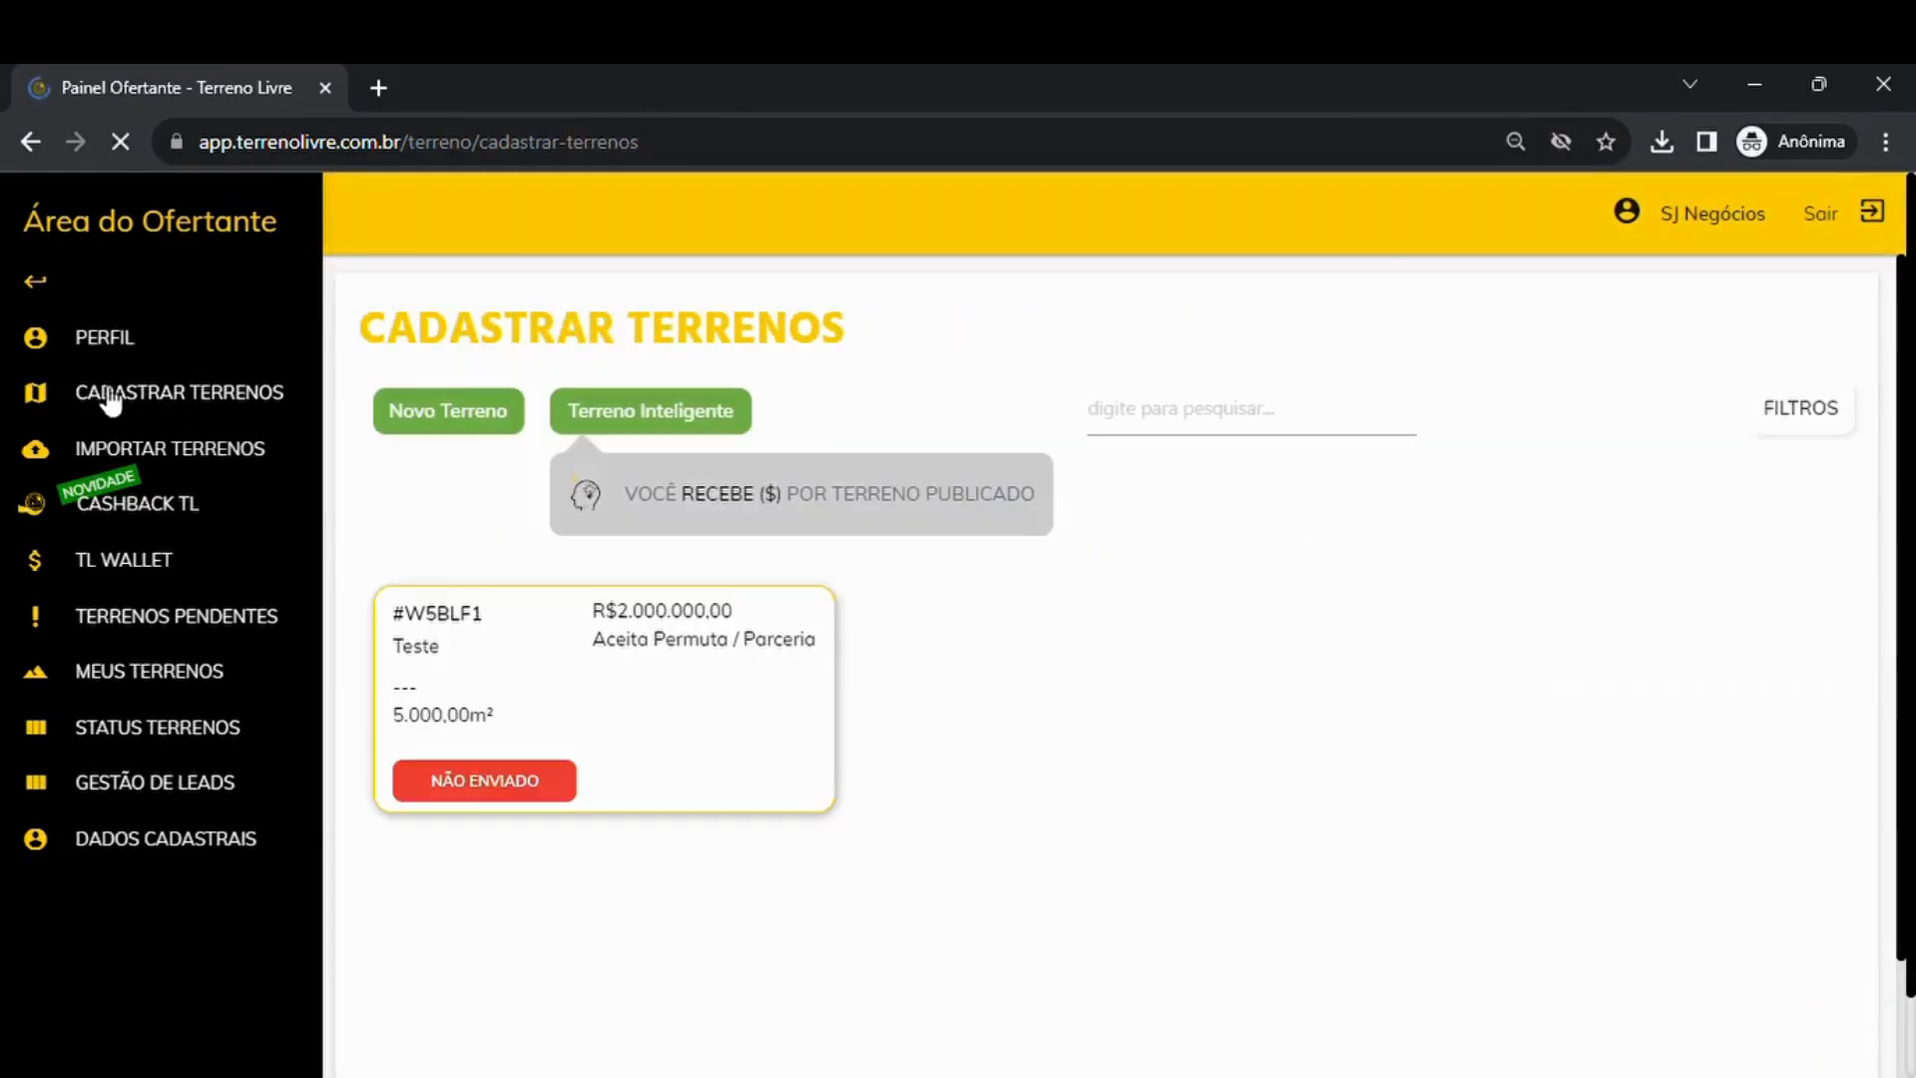
left_click(600, 674)
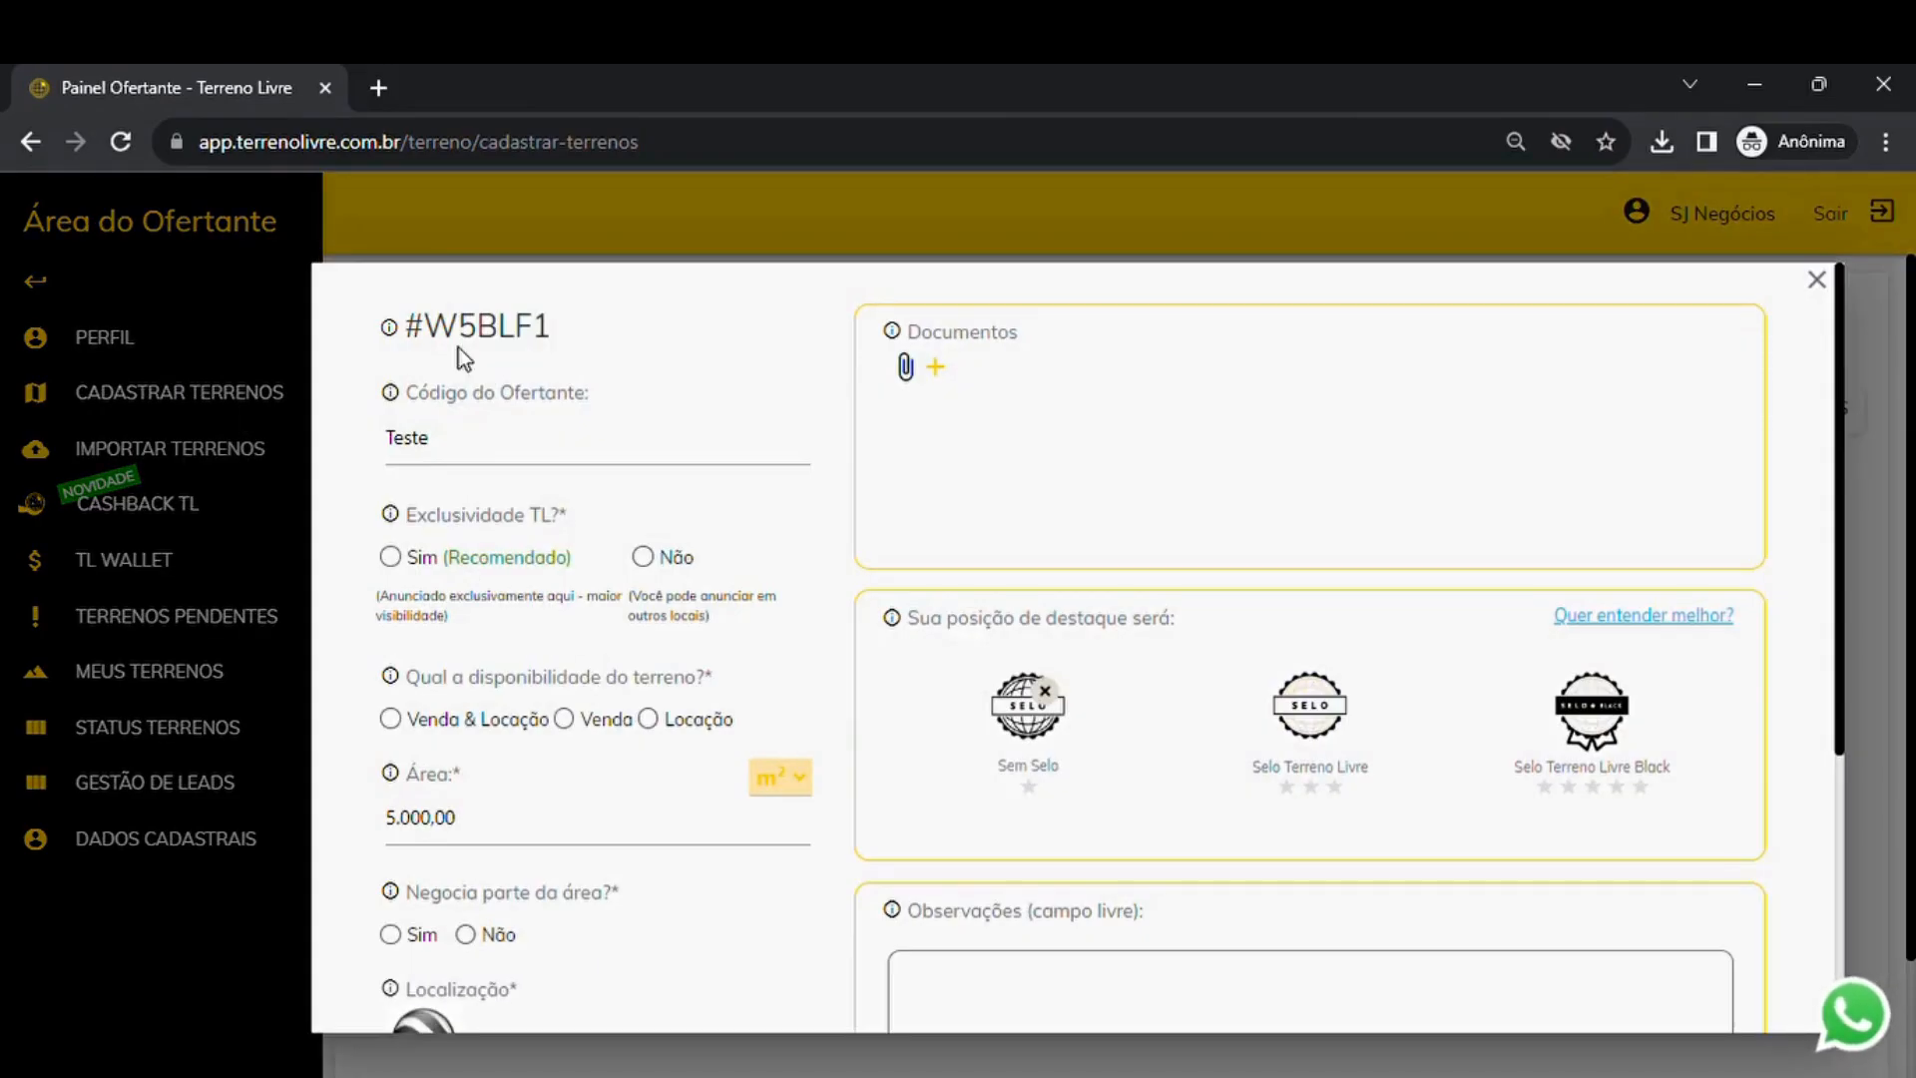
left_click(394, 557)
left_click(521, 710)
scroll(579, 678, "down", 2)
left_click(422, 787)
scroll(584, 735, "down", 1)
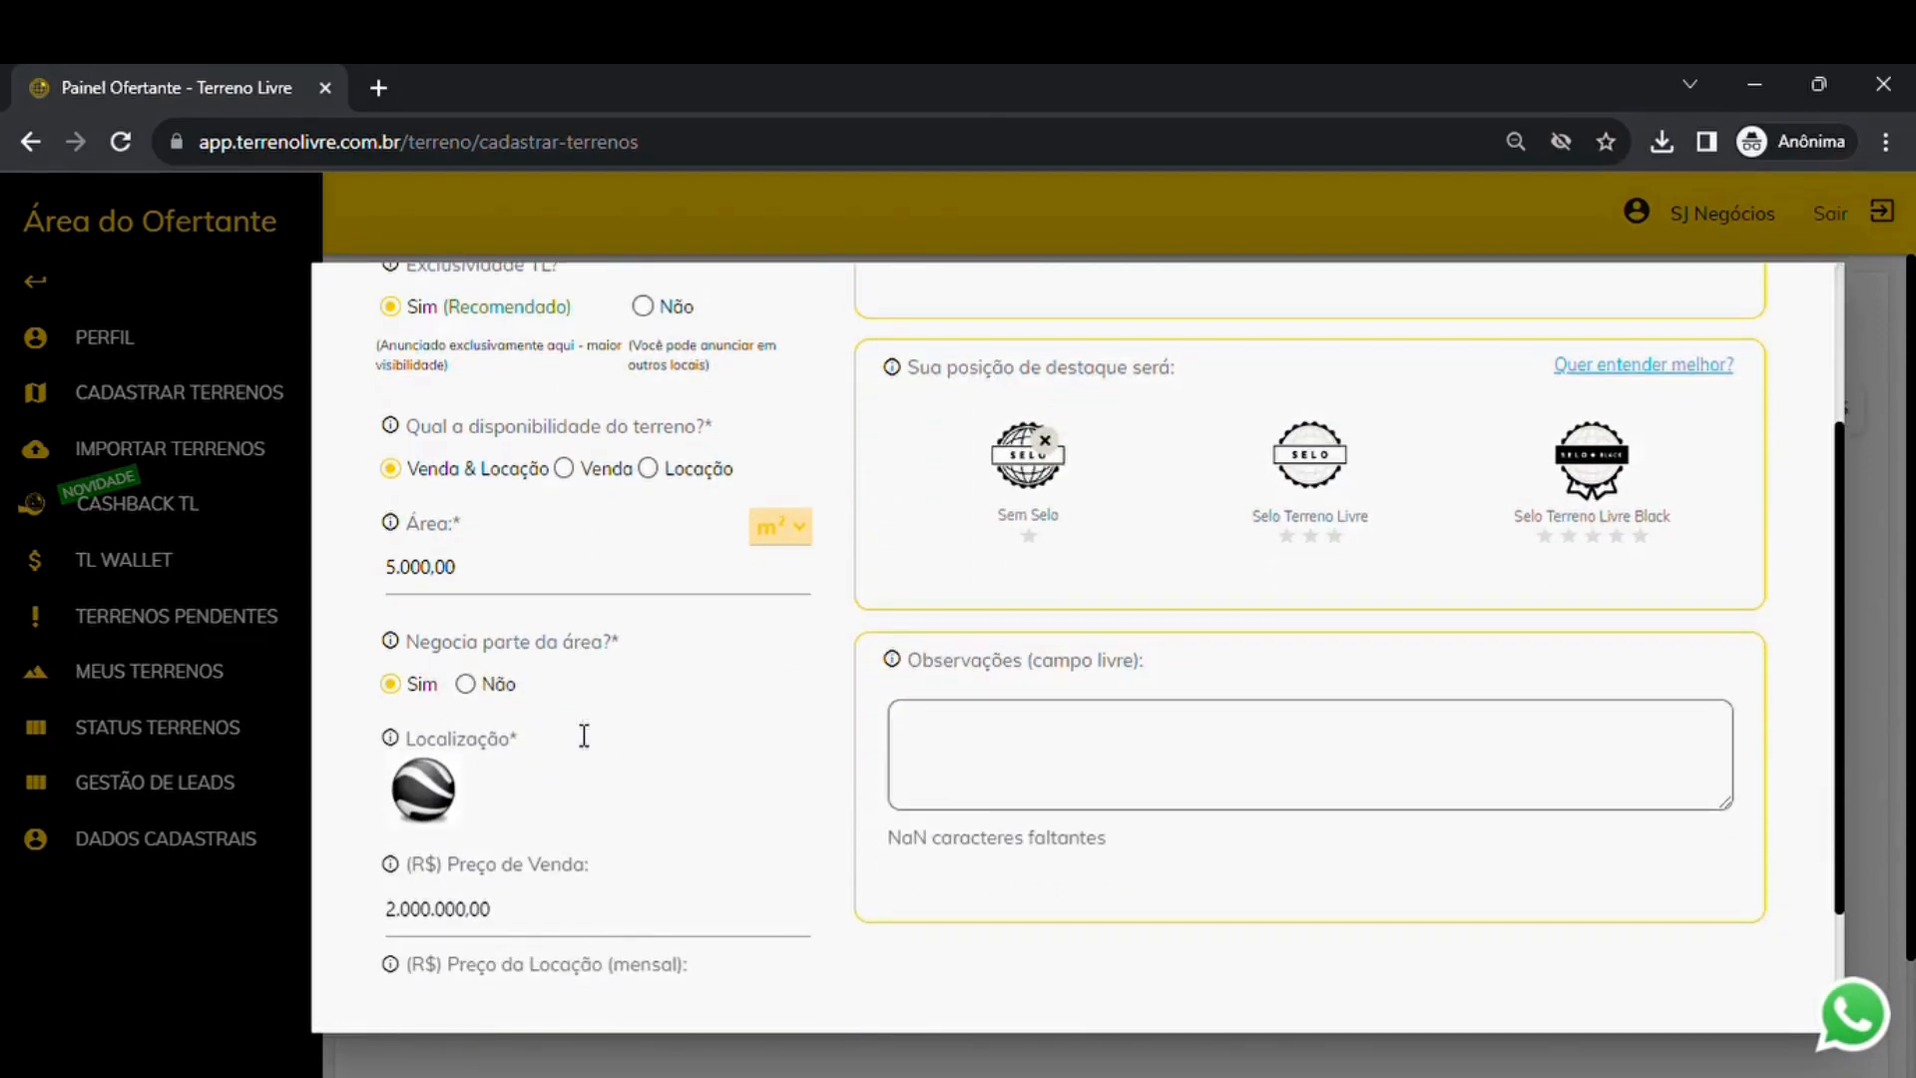
- Open the plot's location map and find São Paulo, SP, Brasil, near Av. Brigadeiro Luís Antônio
scroll(584, 735, "down", 1)
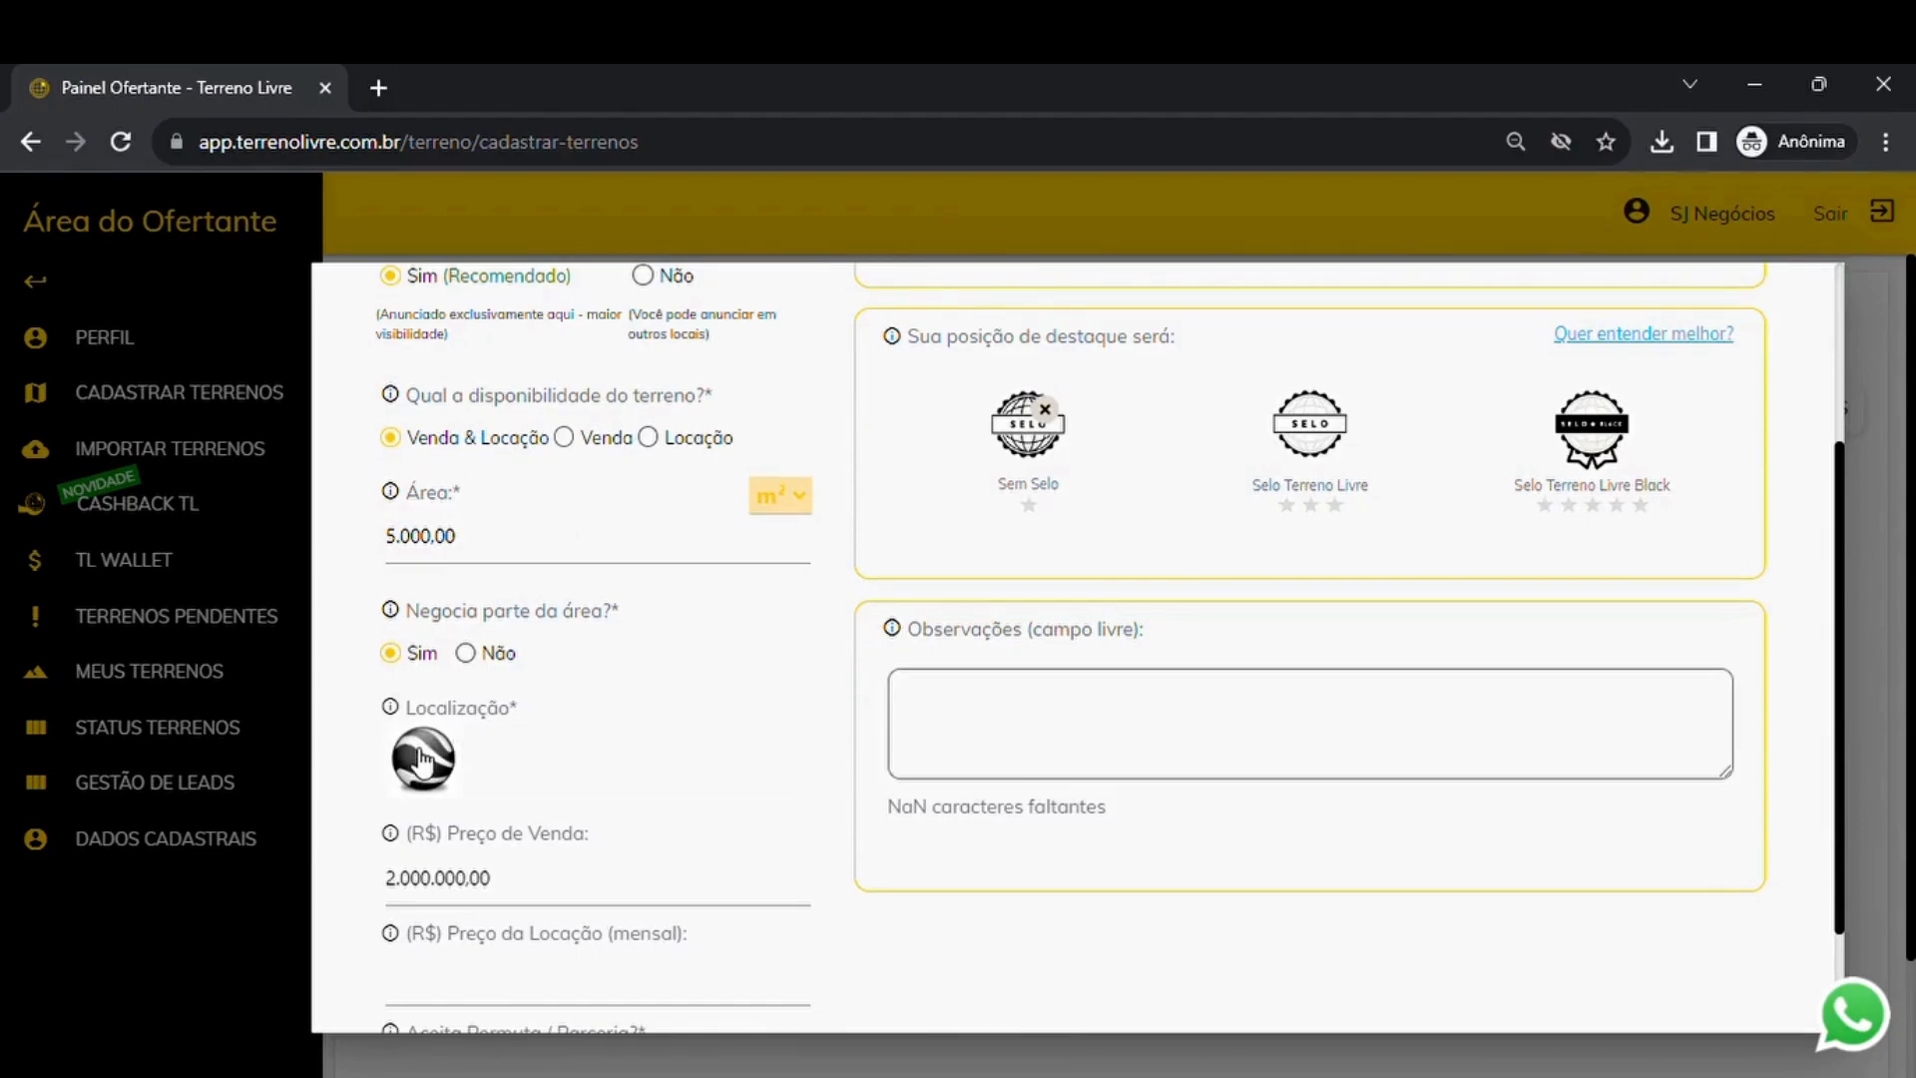
left_click(421, 758)
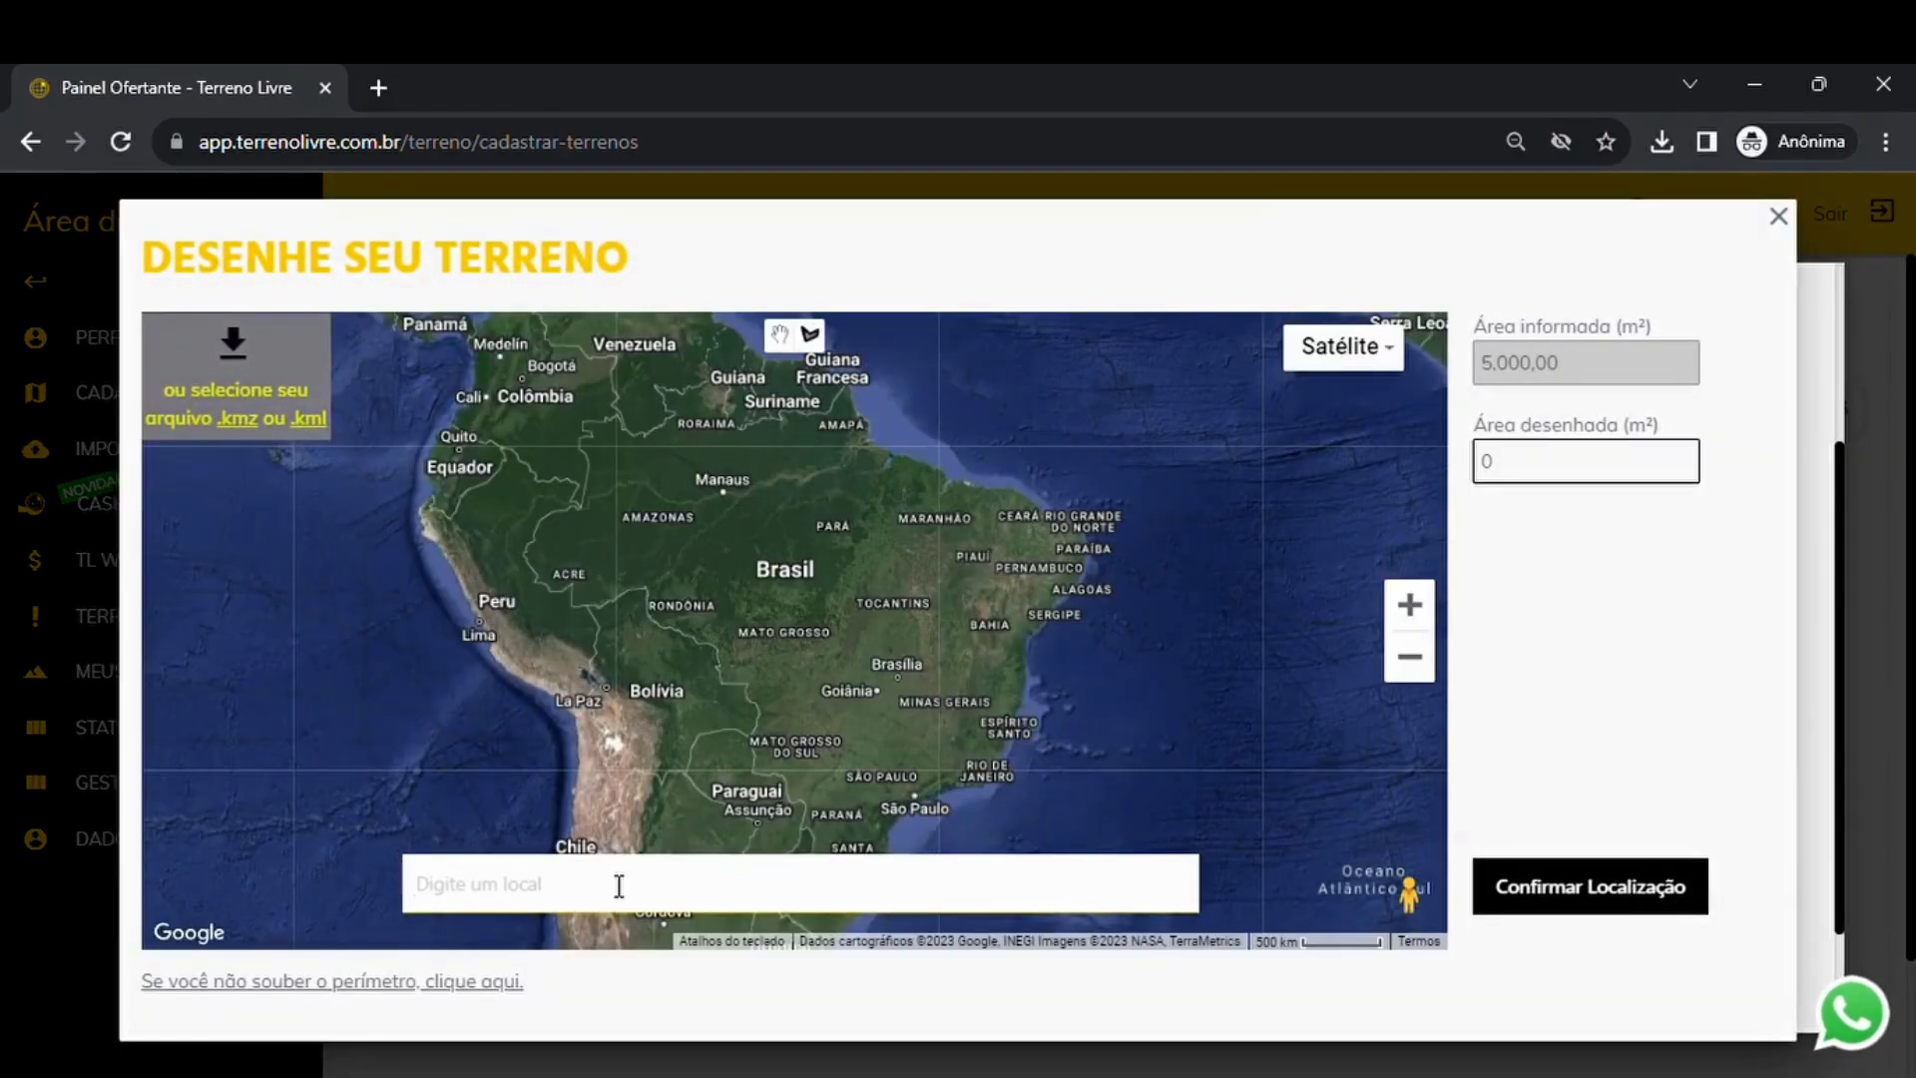
left_click(619, 886)
type("são")
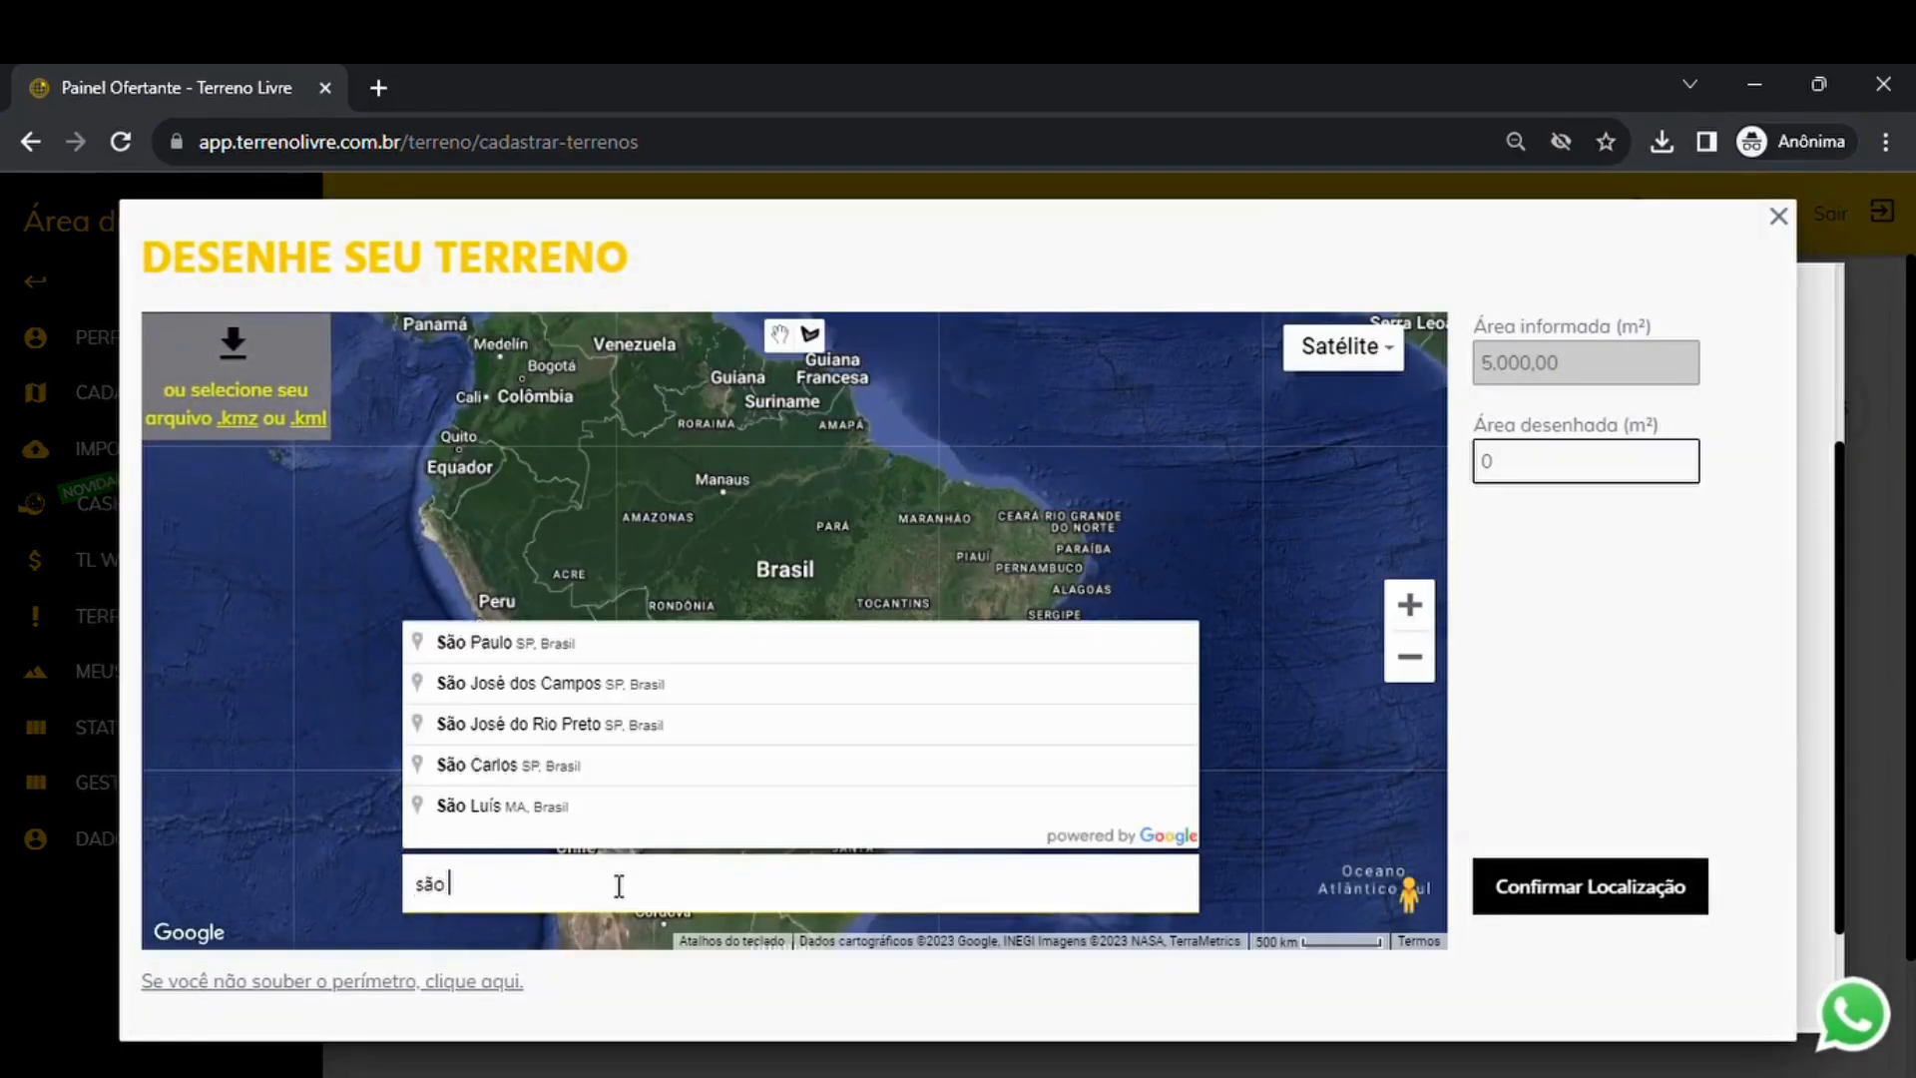
left_click(545, 657)
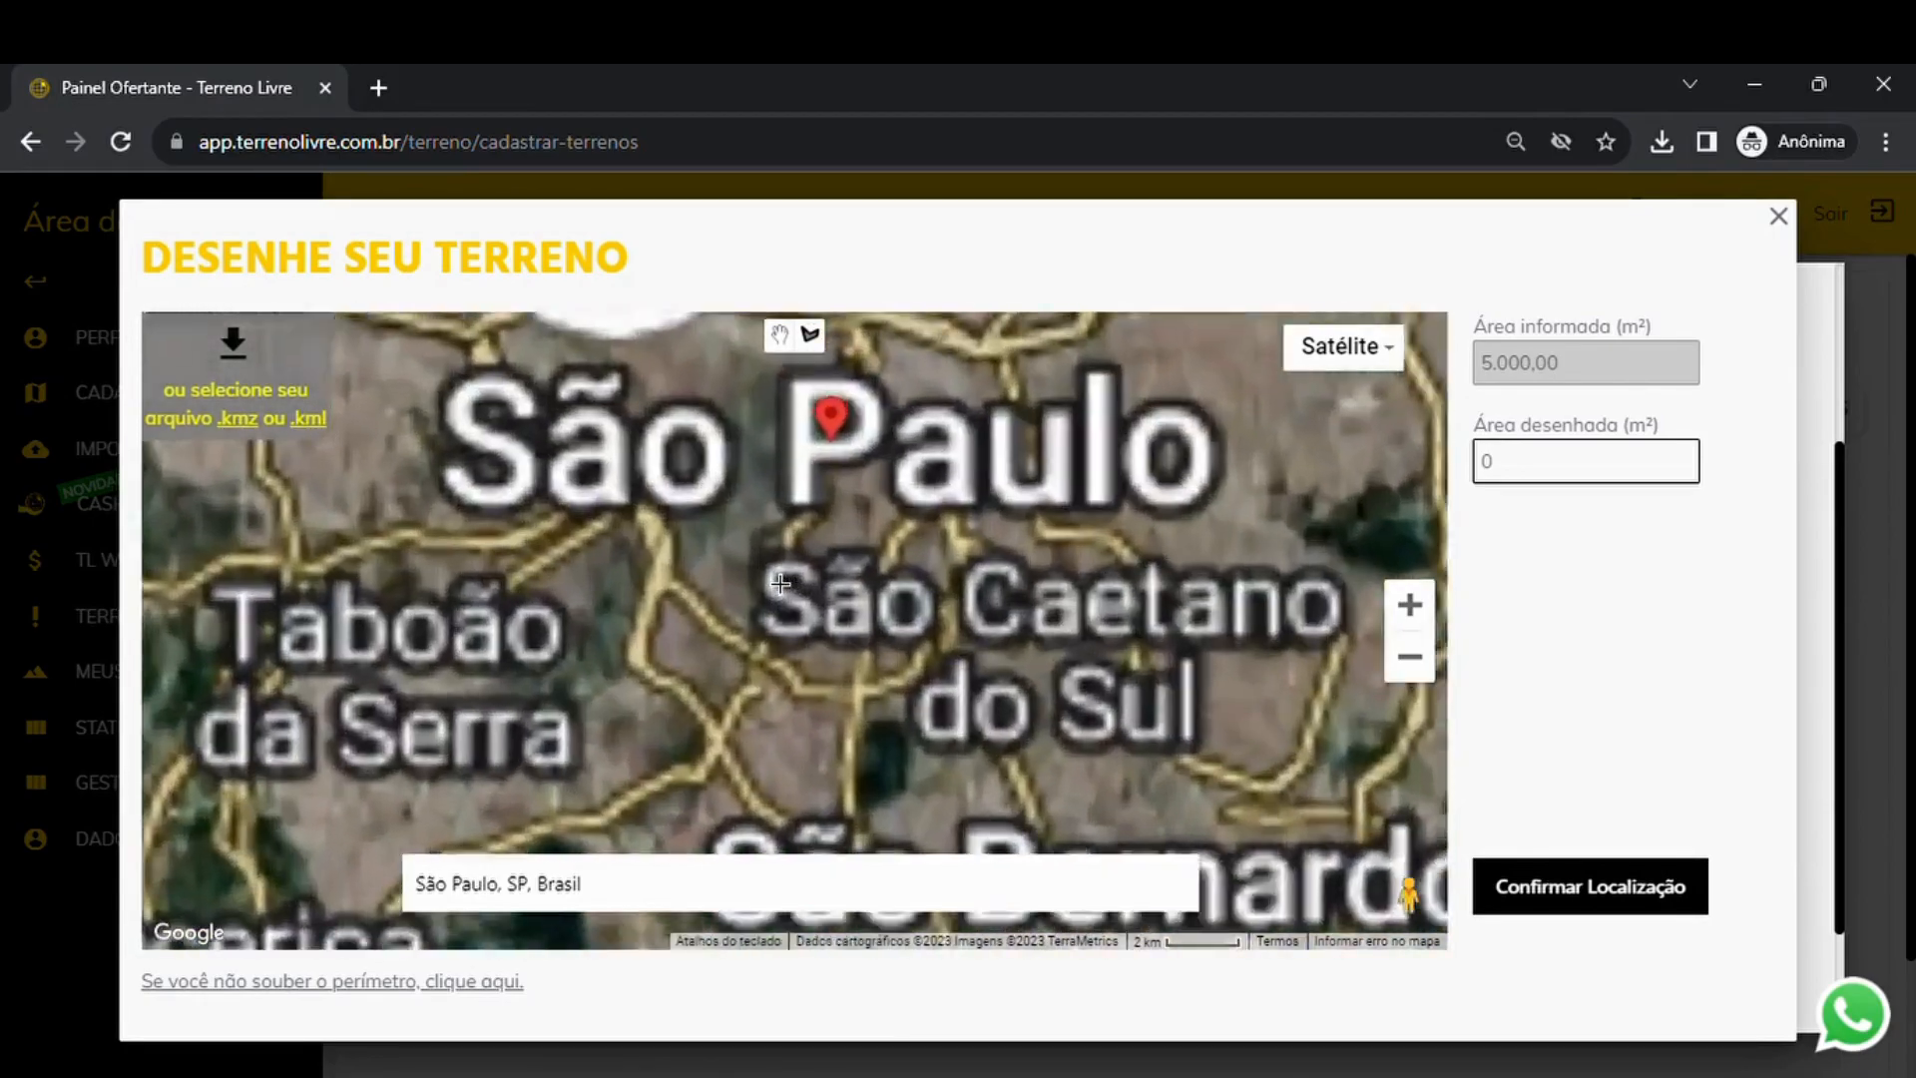
scroll(782, 450, "up", 5)
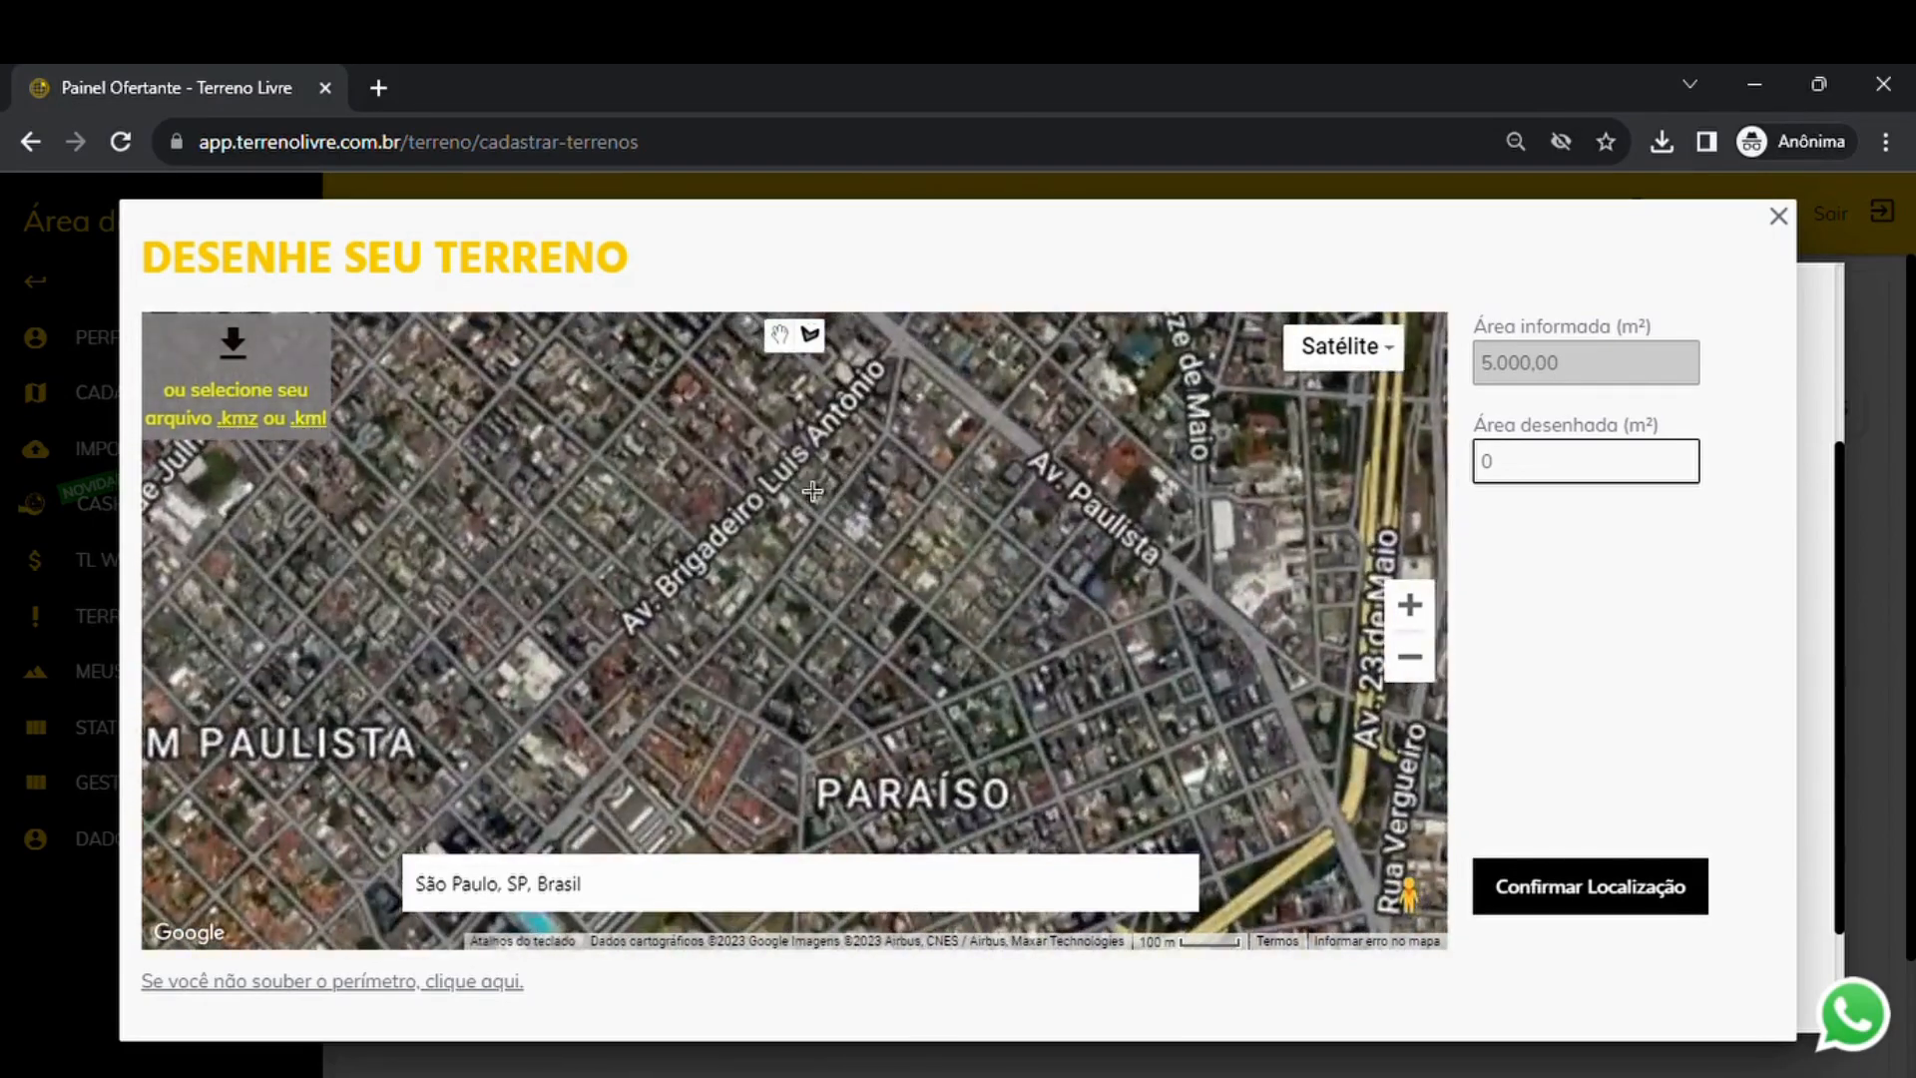
- Draw a four-sided plot perimeter of about 4.110 m² beside Av. Brigadeiro Luís Antônio
left_click(784, 486)
left_click(816, 512)
left_click(802, 454)
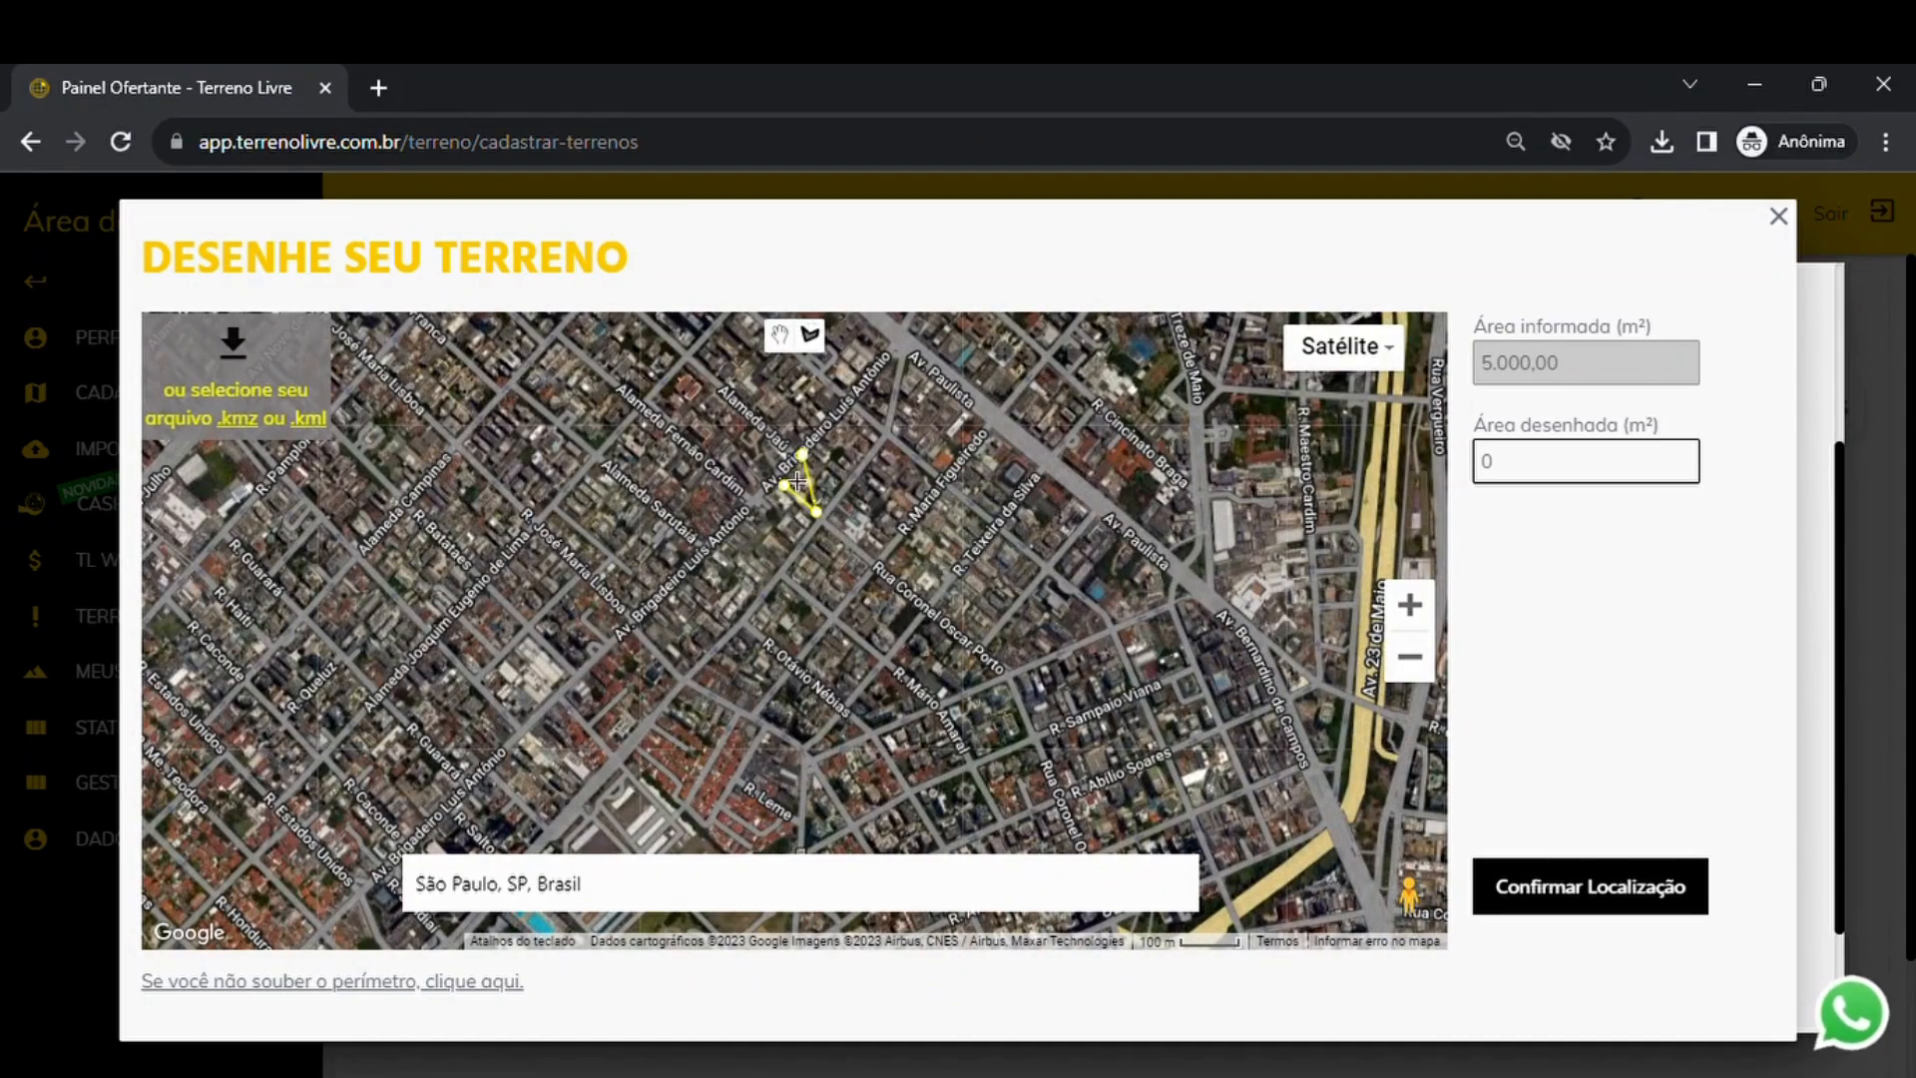
left_click(784, 486)
left_click_drag(810, 484, 834, 482)
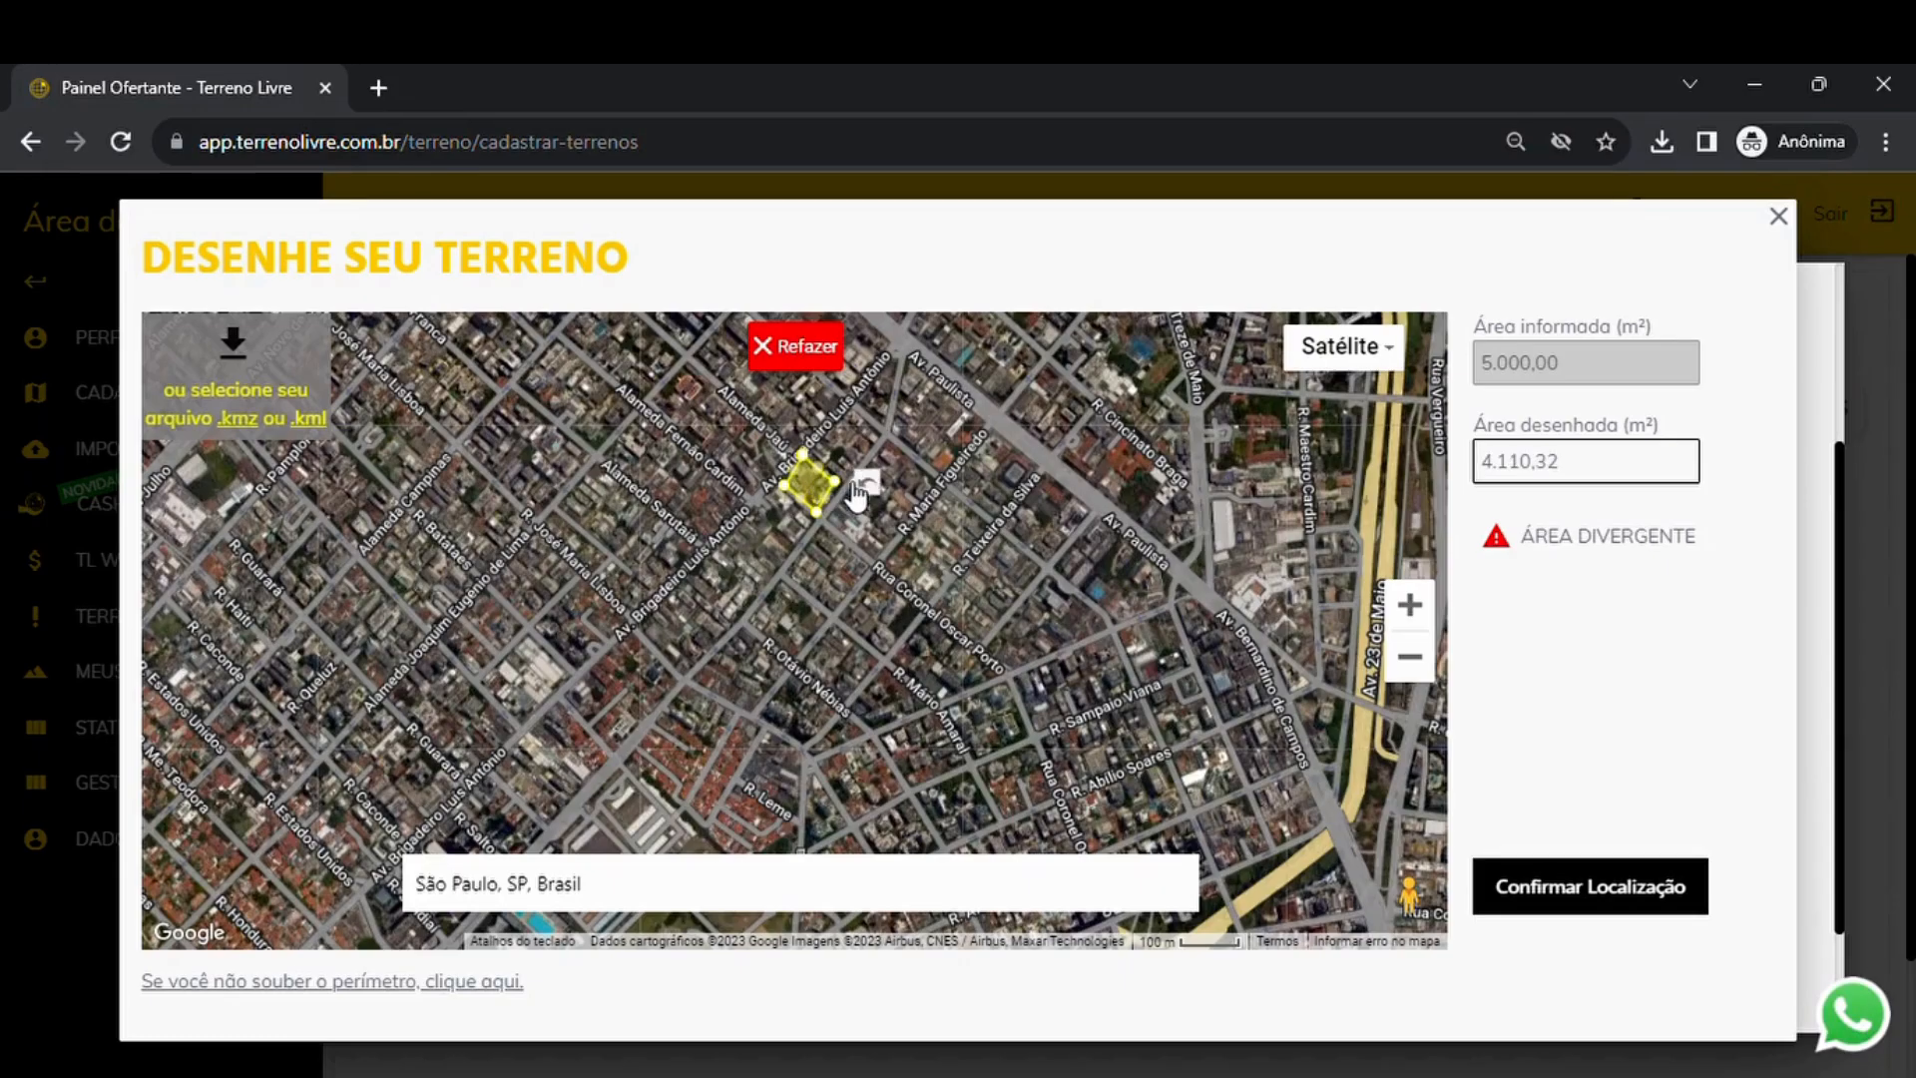
- Confirm the drawn location and close the plot's registration form
left_click(1497, 882)
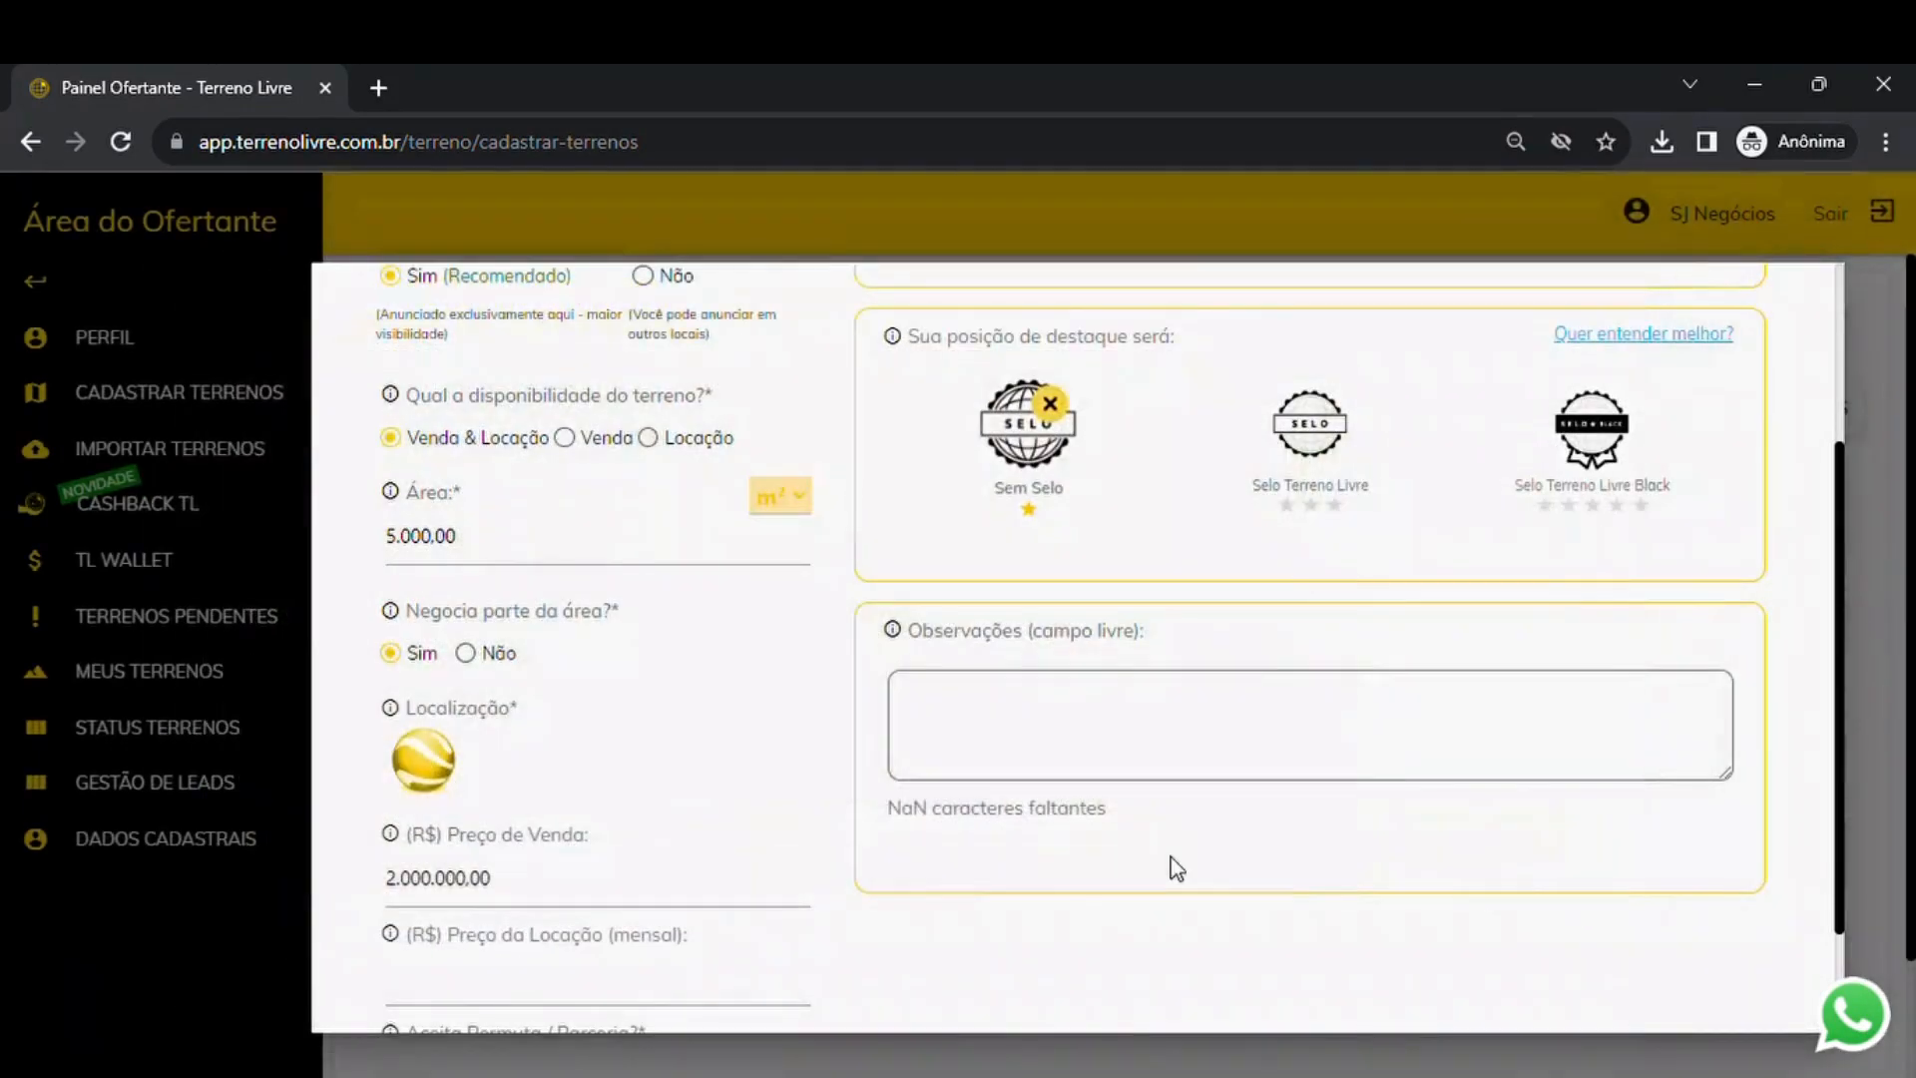
scroll(1175, 868, "down", 2)
scroll(1397, 579, "up", 5)
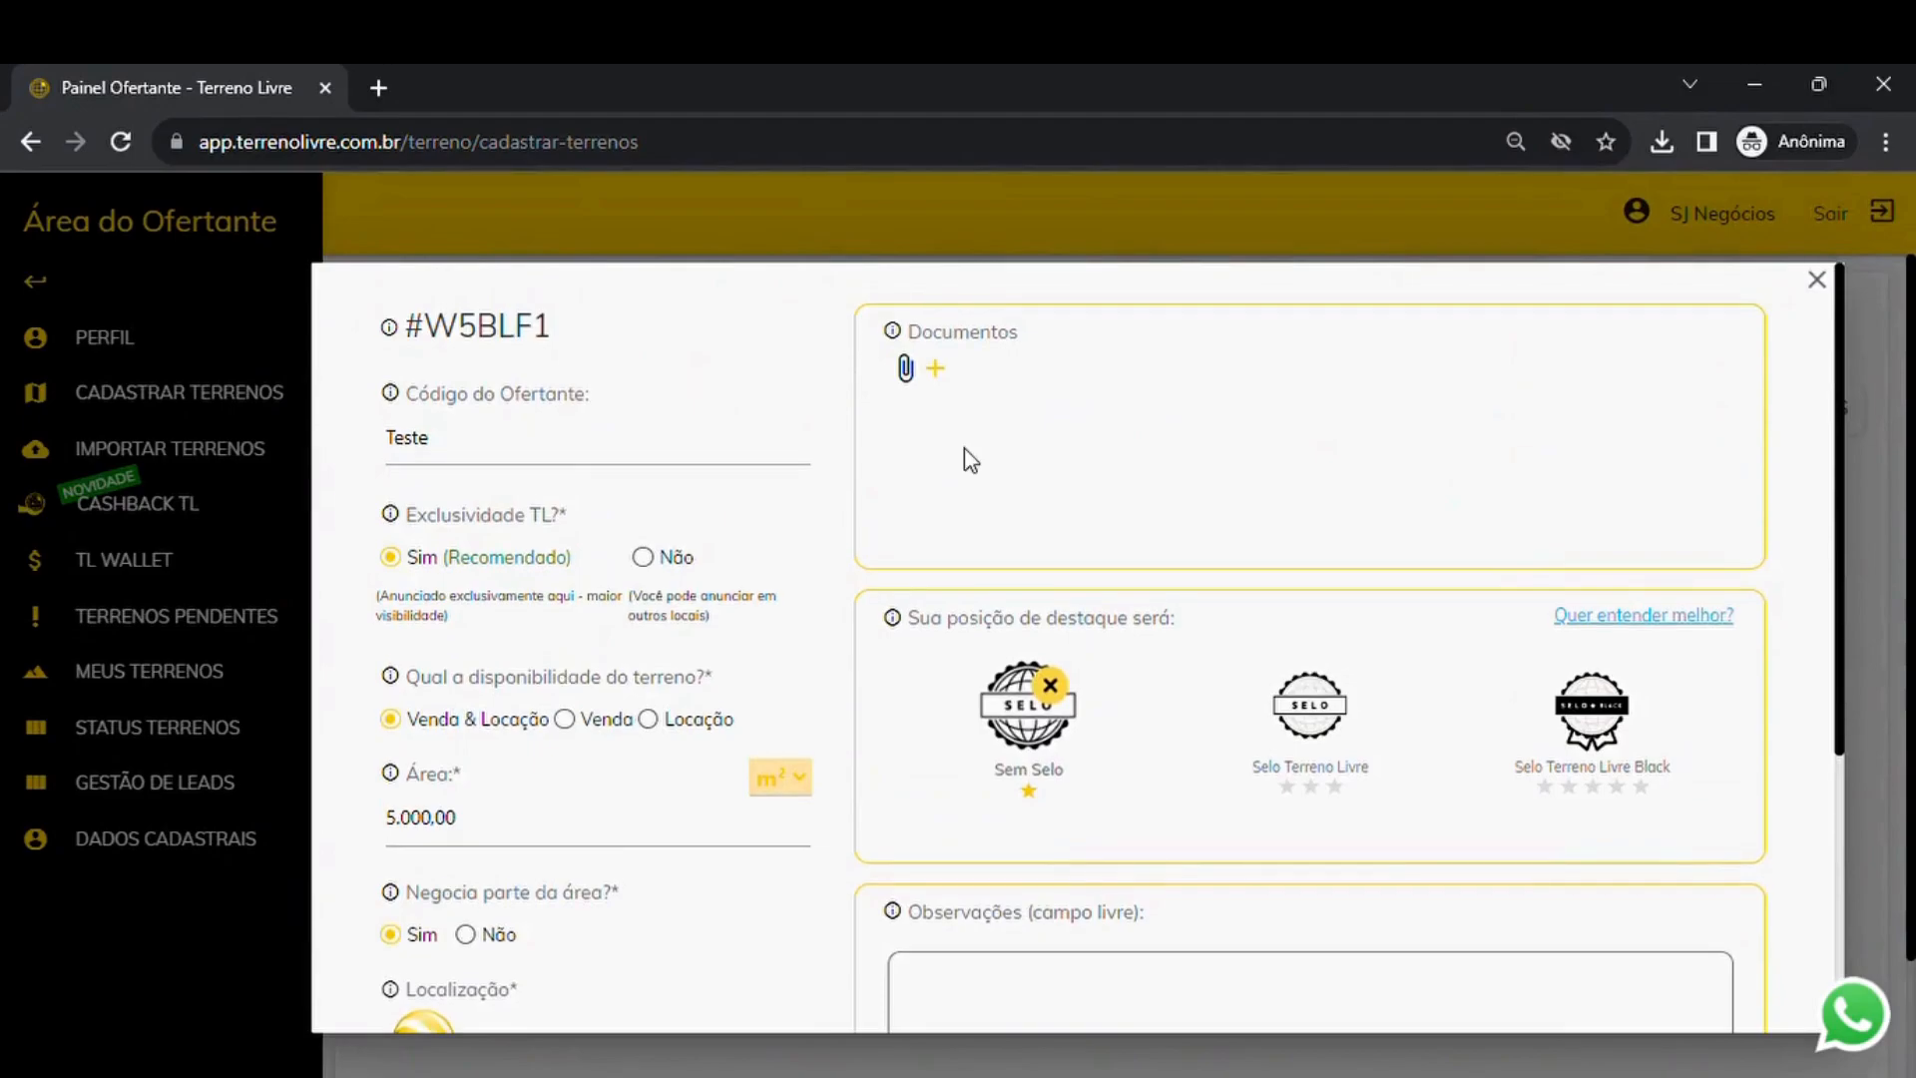
left_click(1818, 282)
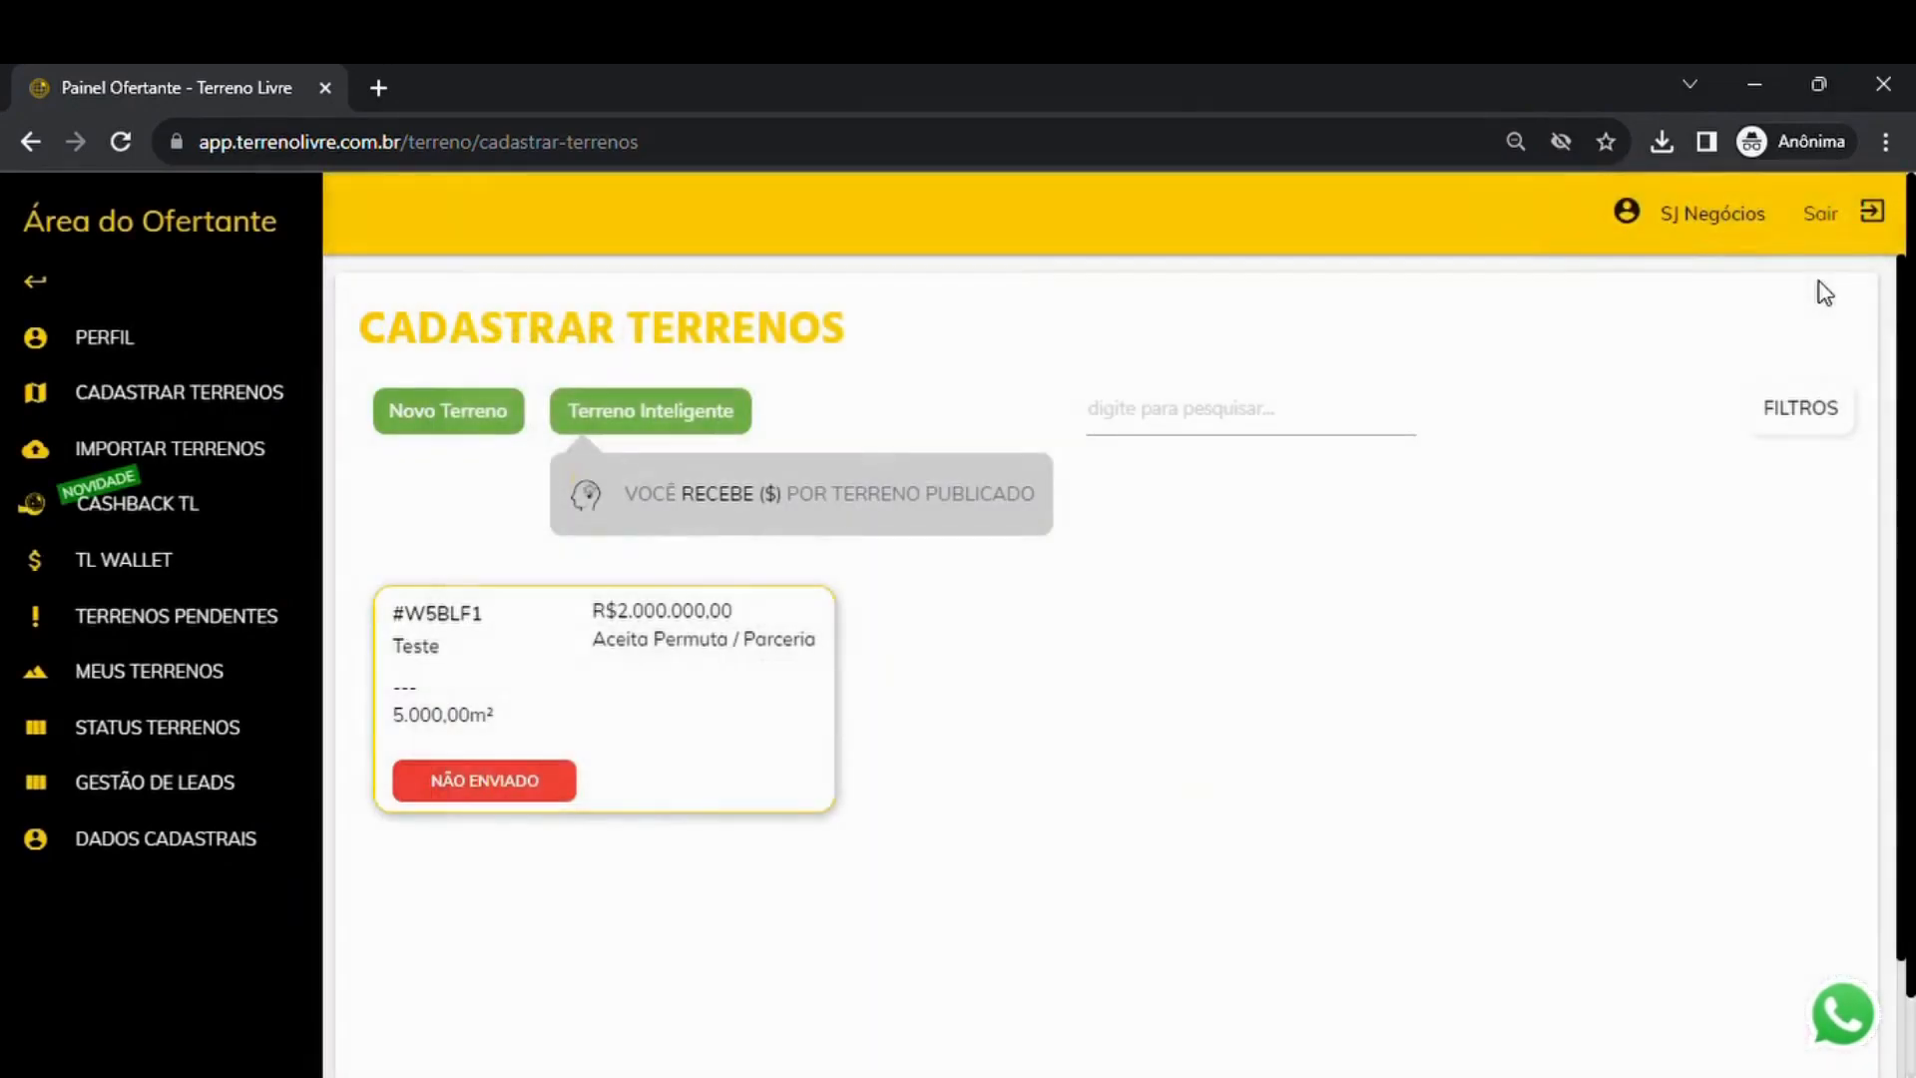
- Open the plot status overview and filter the plots by status Publicado
left_click(121, 740)
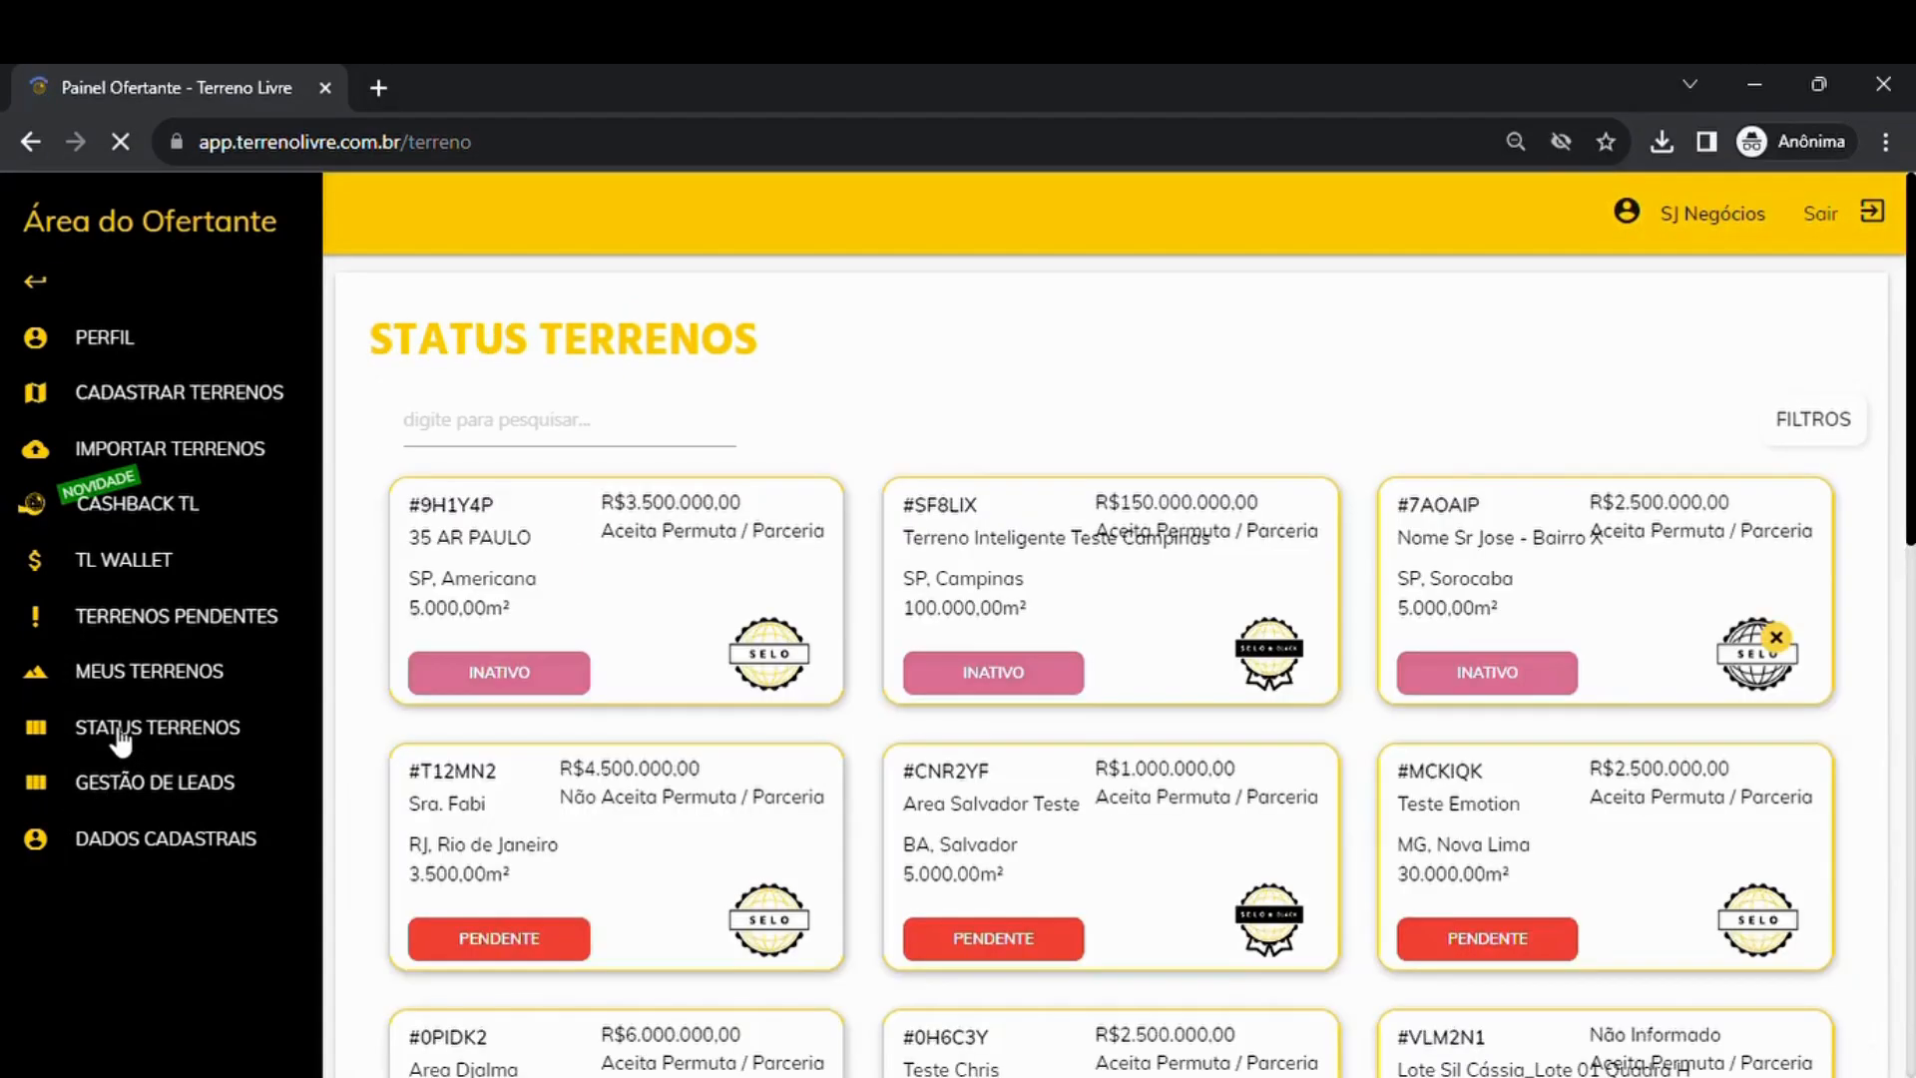
left_click_drag(379, 349, 799, 324)
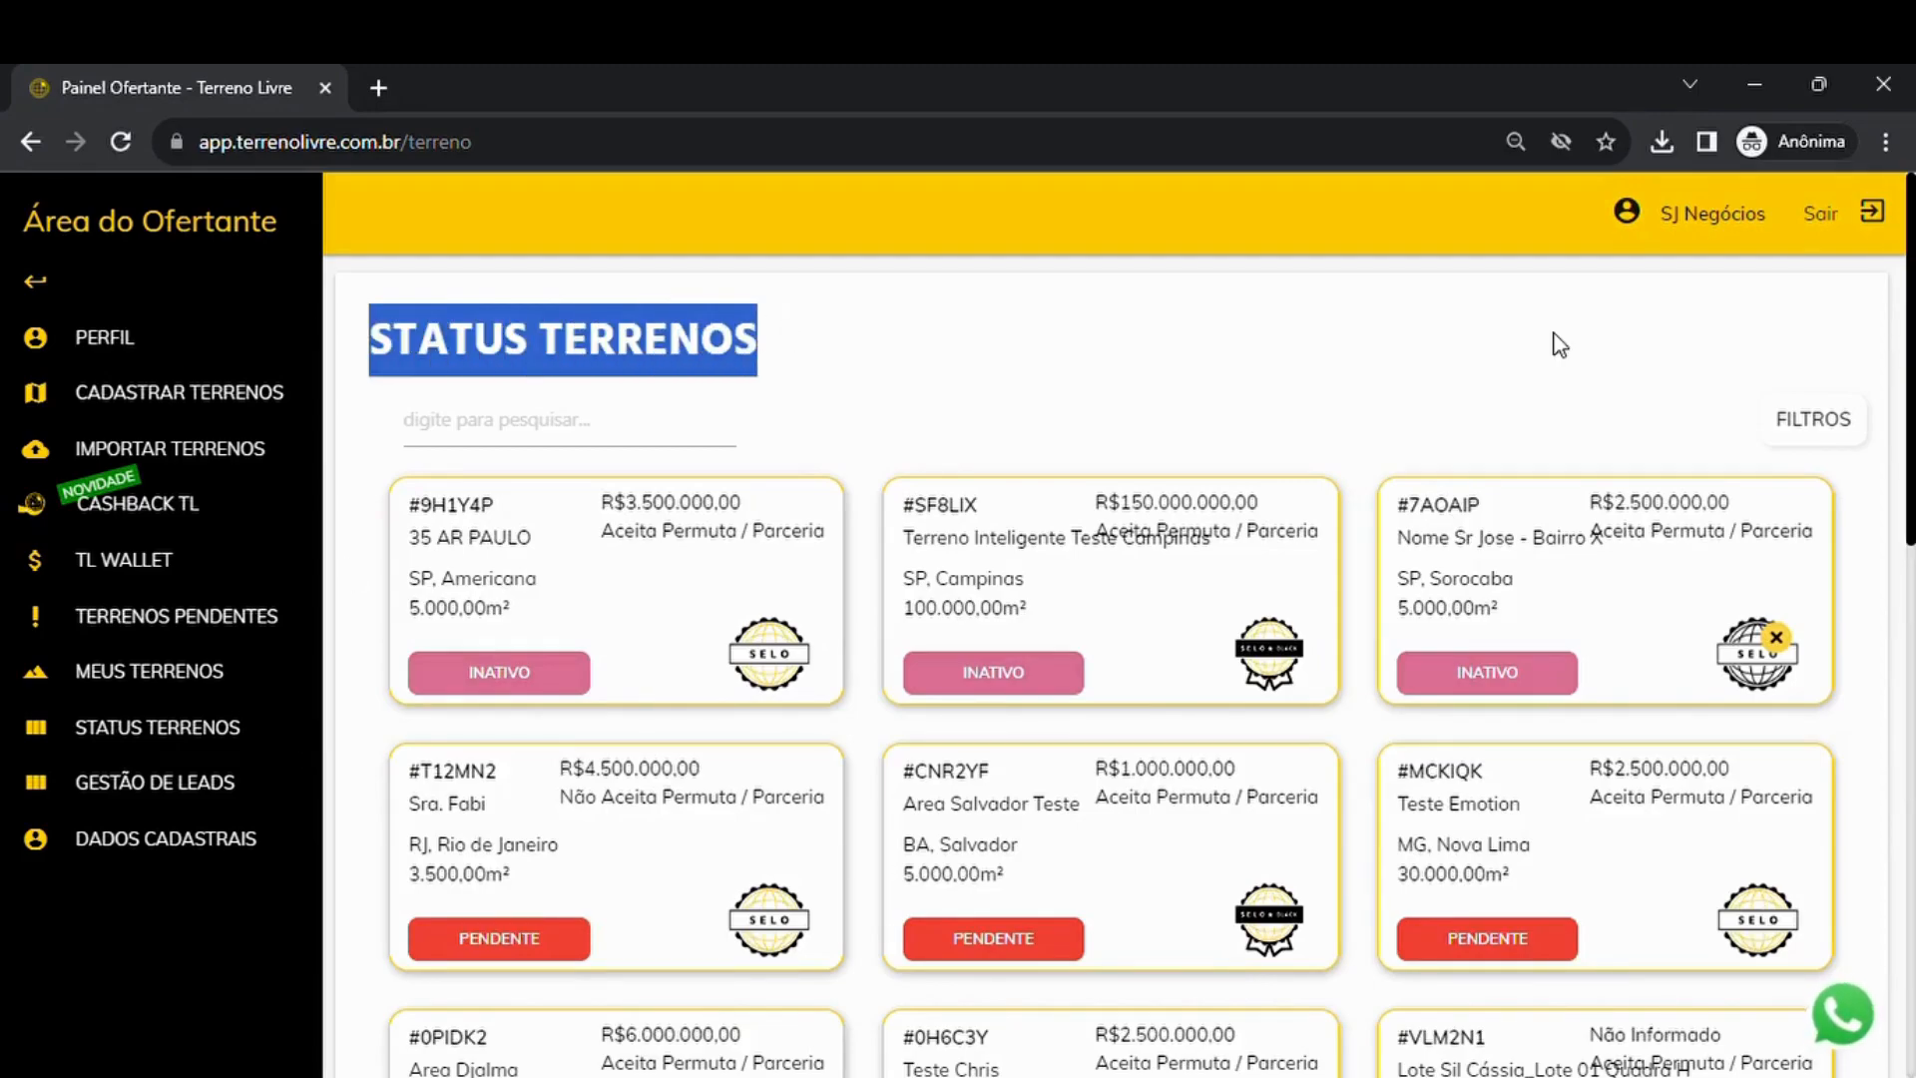
left_click(1806, 421)
left_click(551, 424)
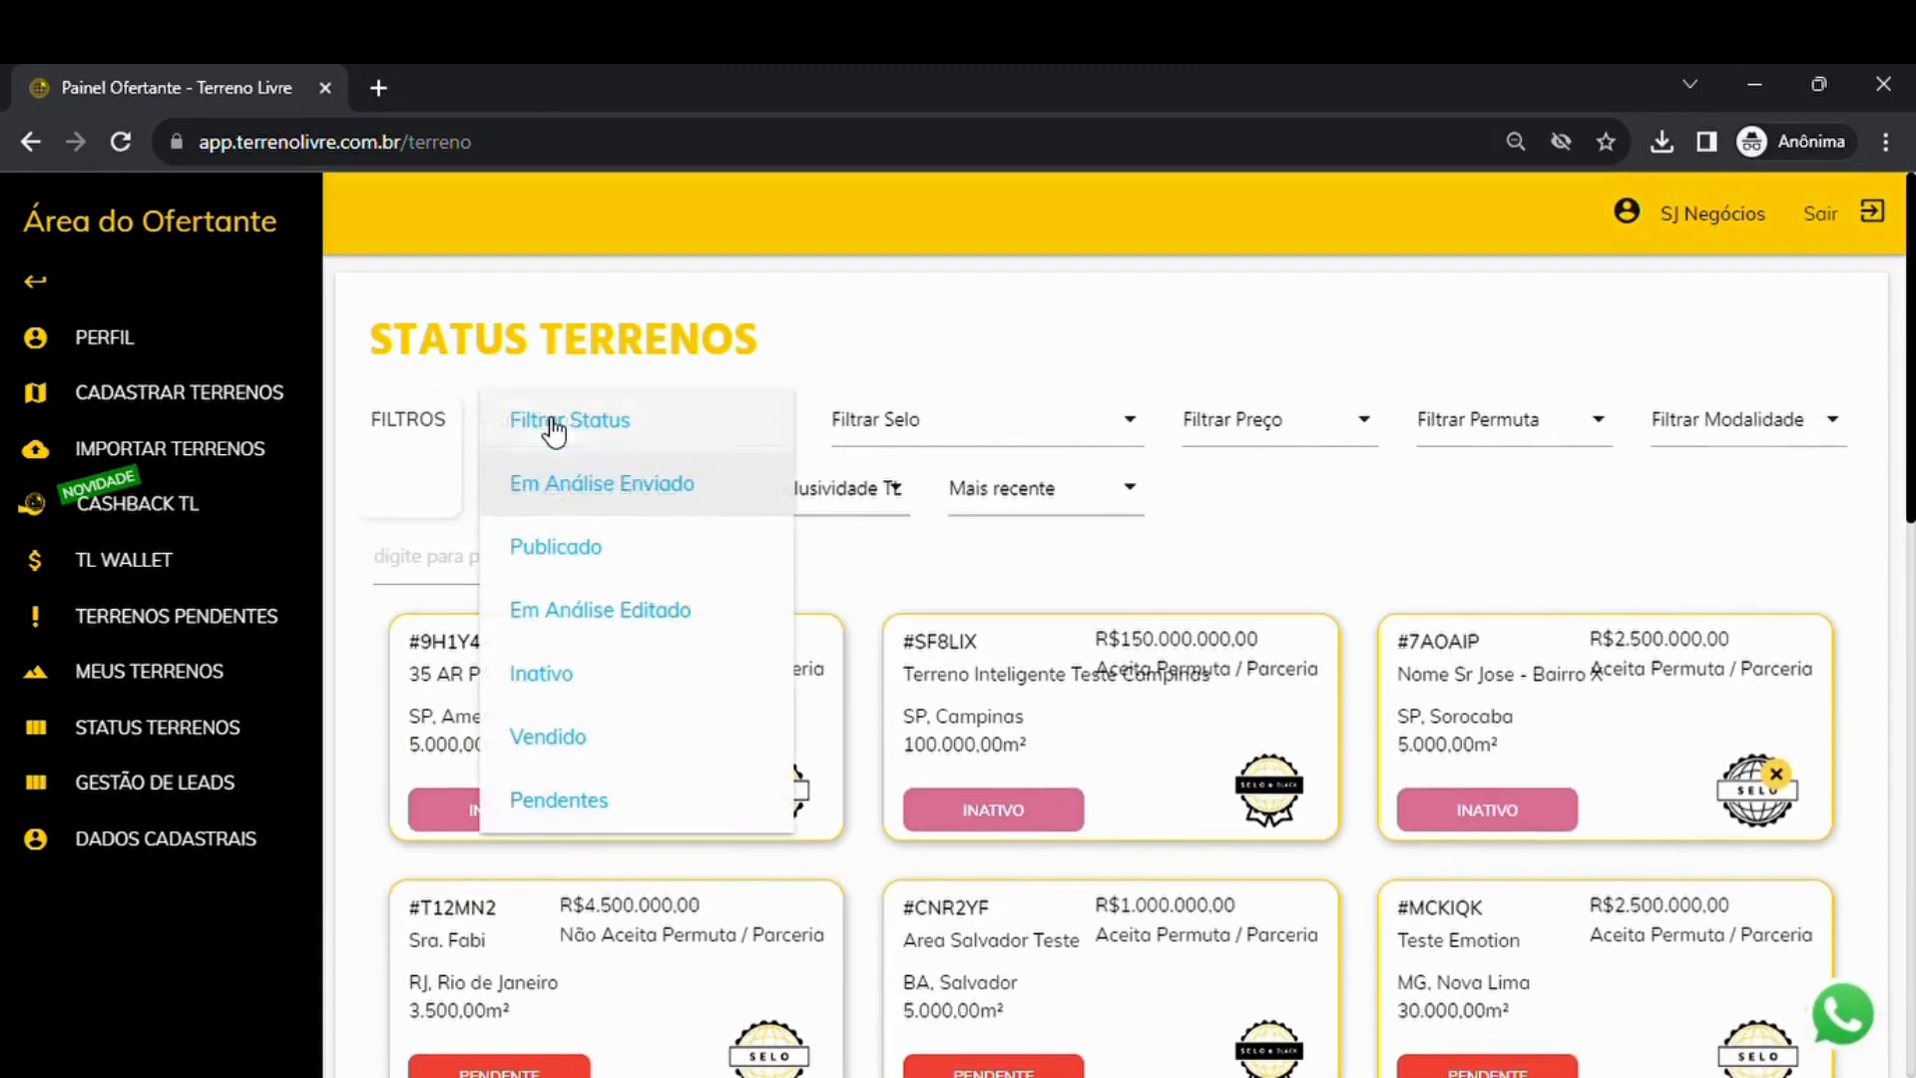
left_click(590, 546)
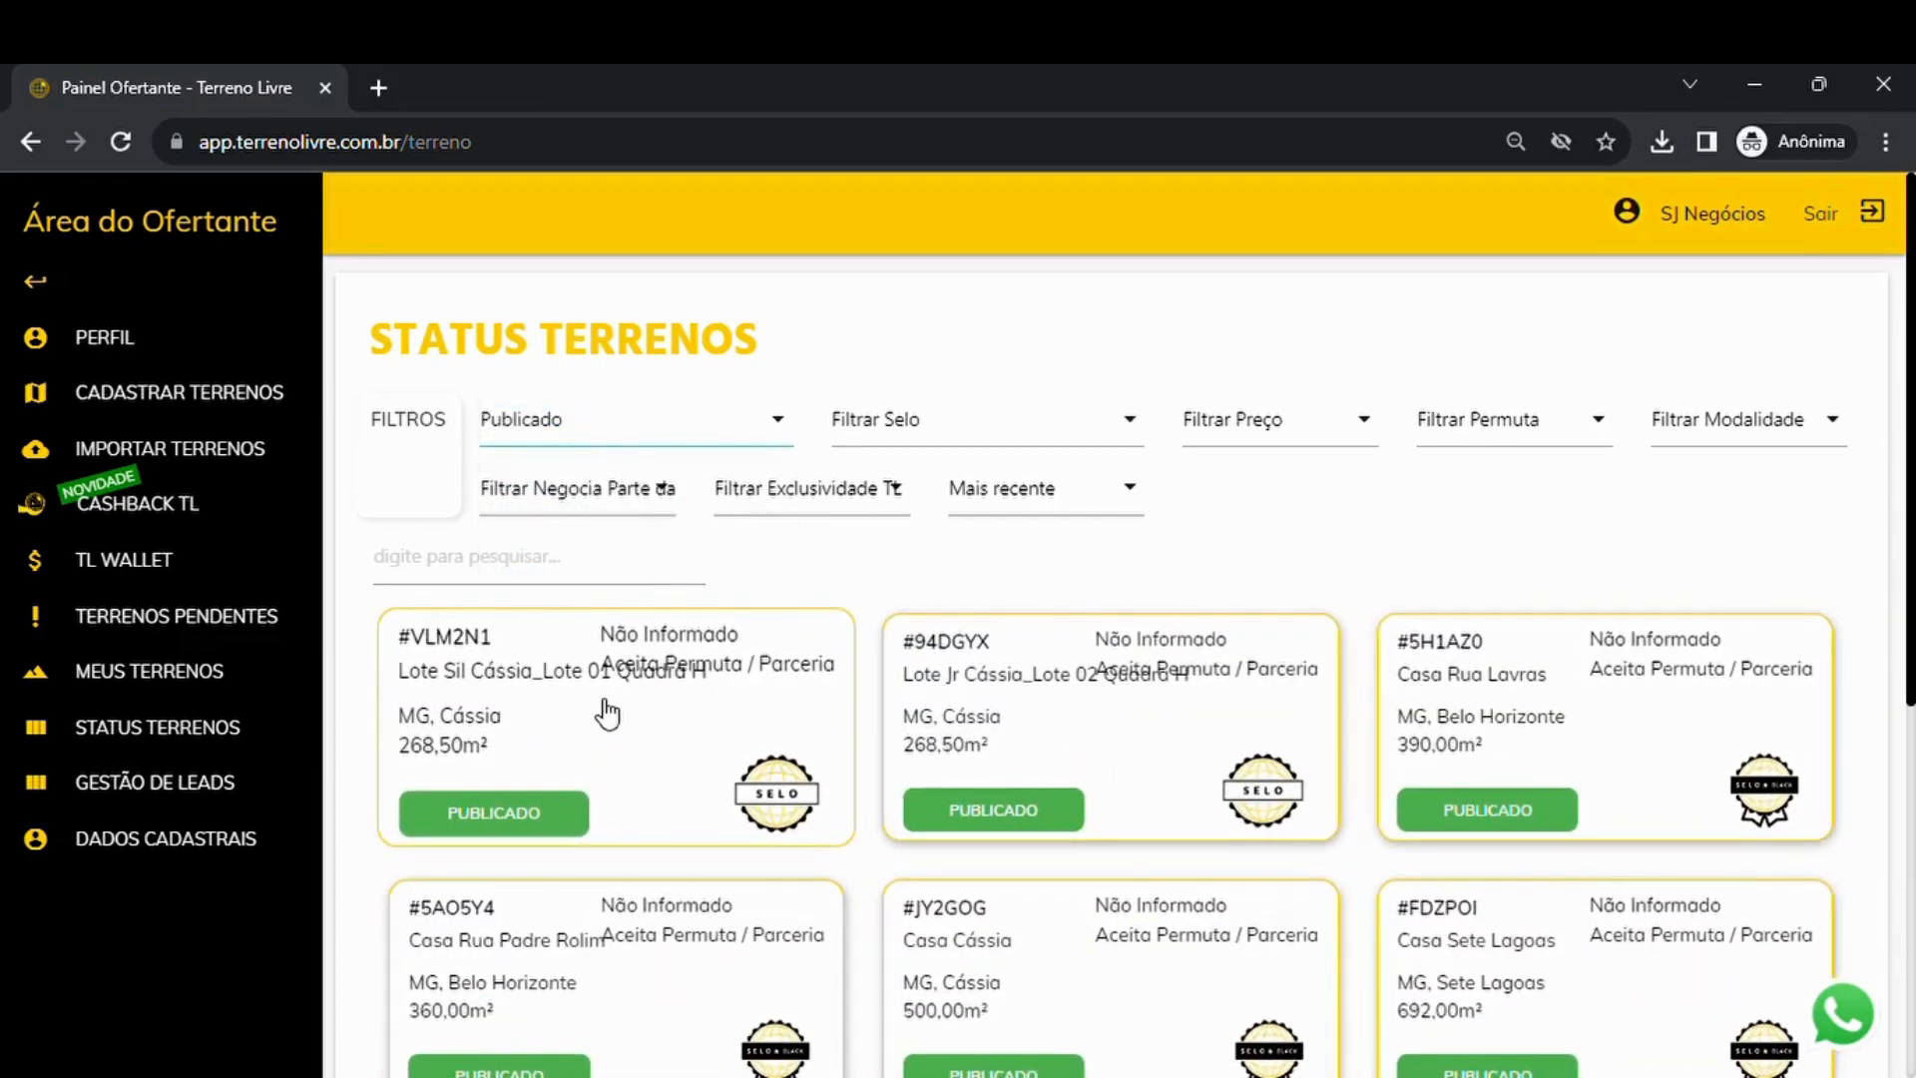
- Open the published plot #VLM2N1 and examine its details and available actions
left_click(571, 719)
scroll(560, 714, "down", 3)
scroll(941, 662, "up", 3)
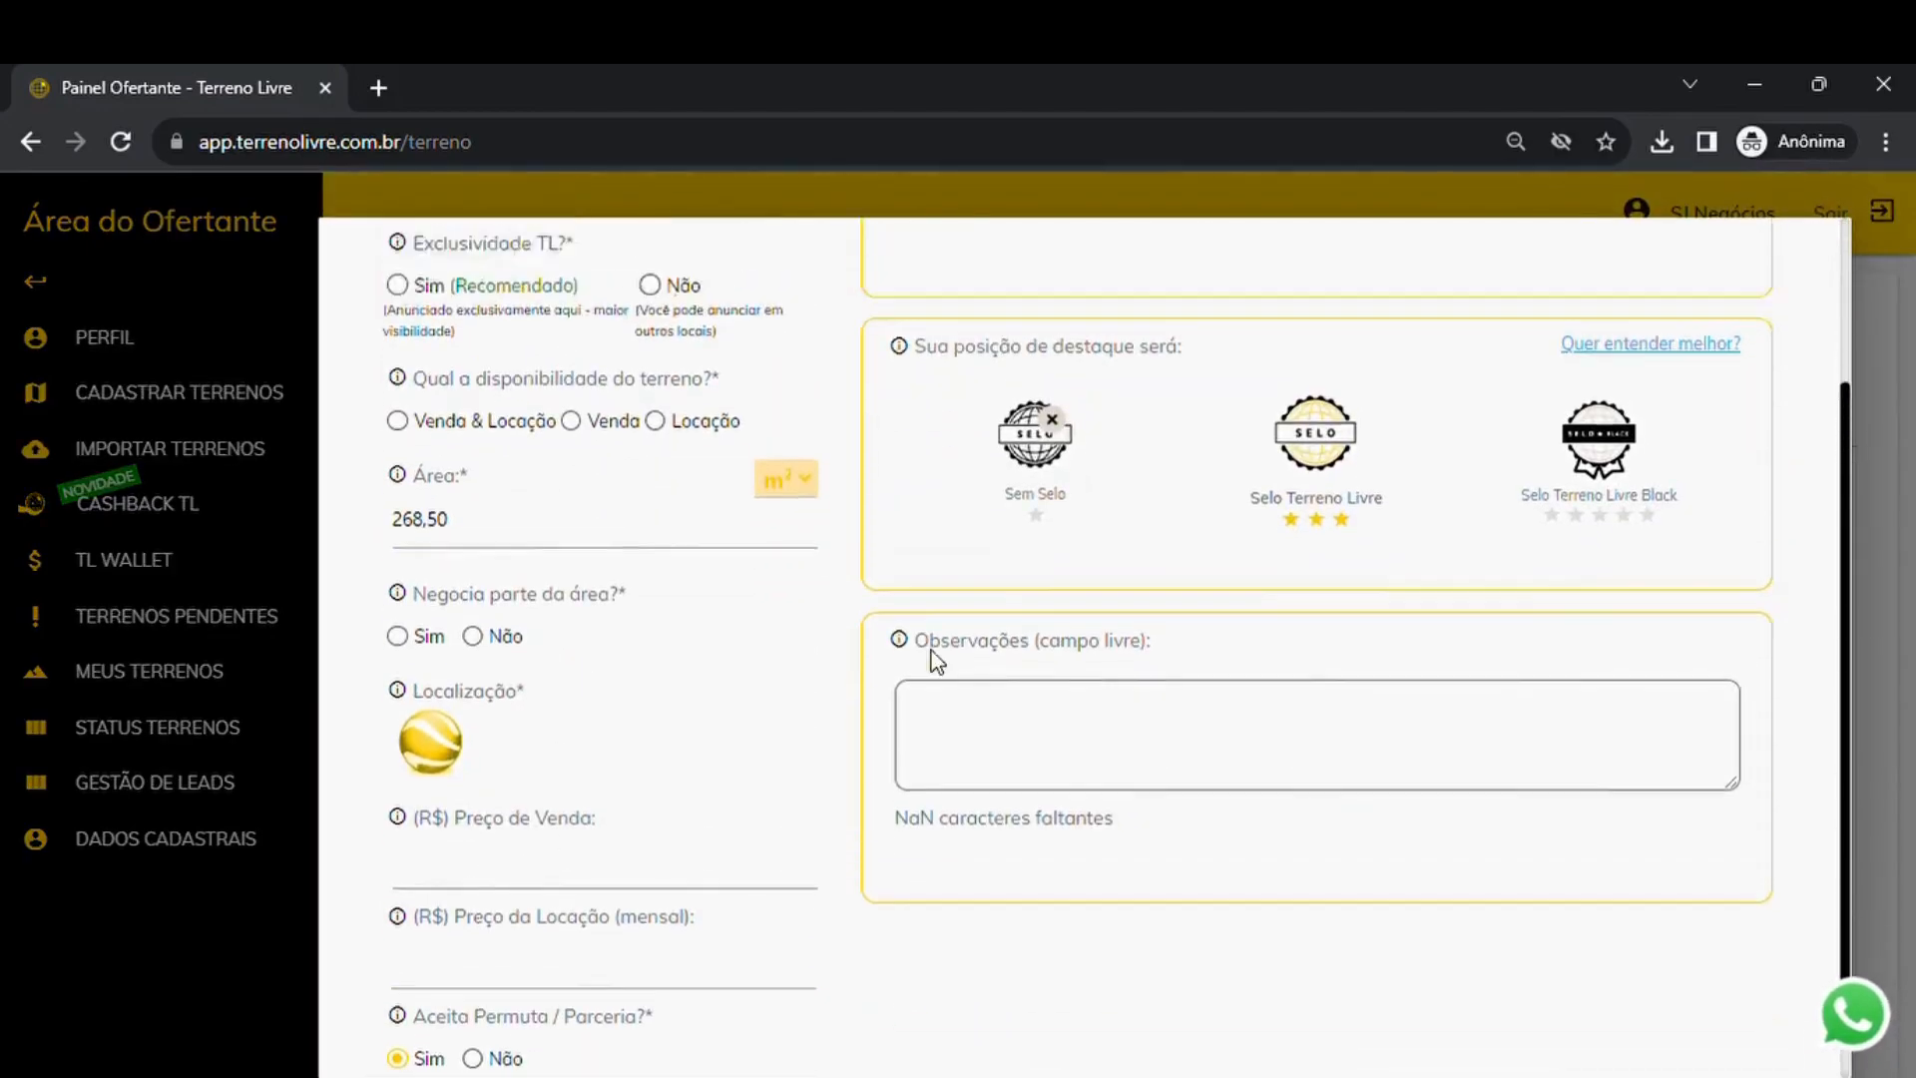
scroll(1360, 479, "down", 3)
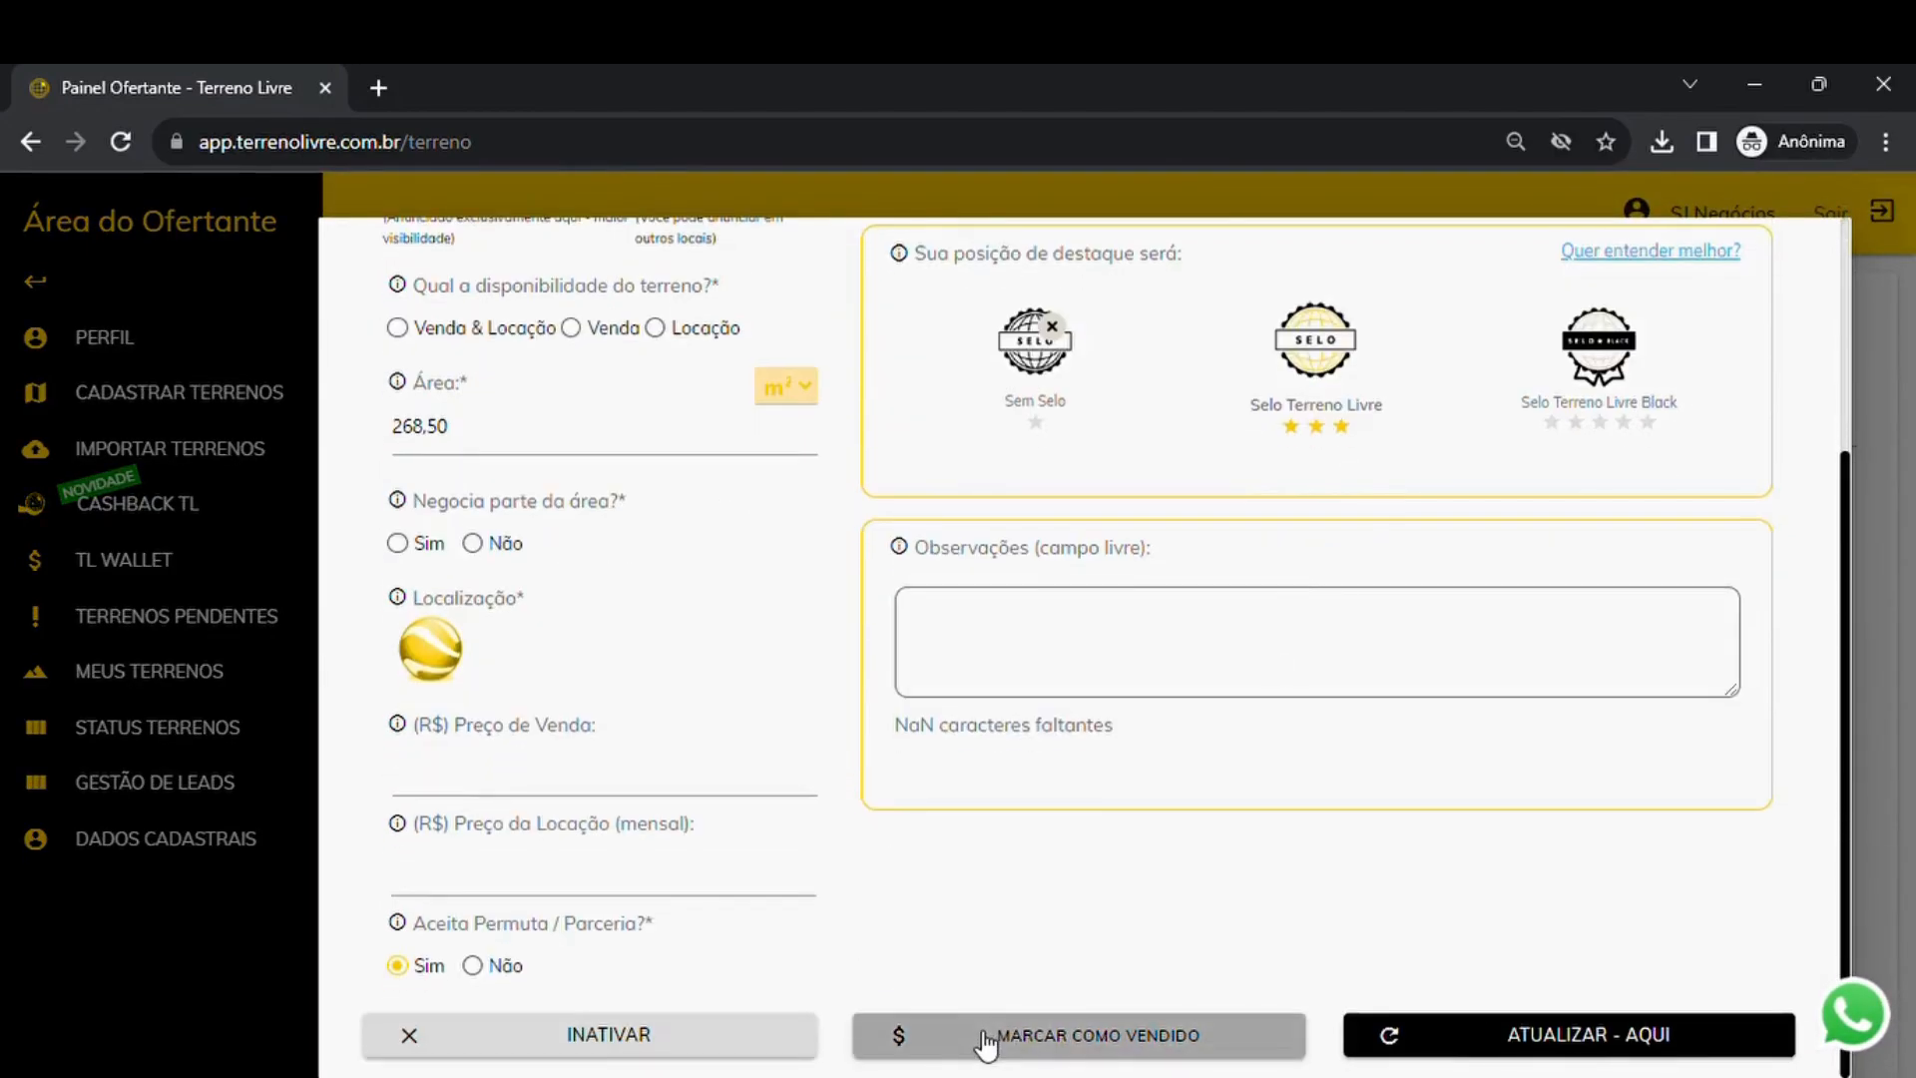
- Review both seller options for marking plot #VLM2N1 as sold, and cancel without marking it
left_click(1098, 1038)
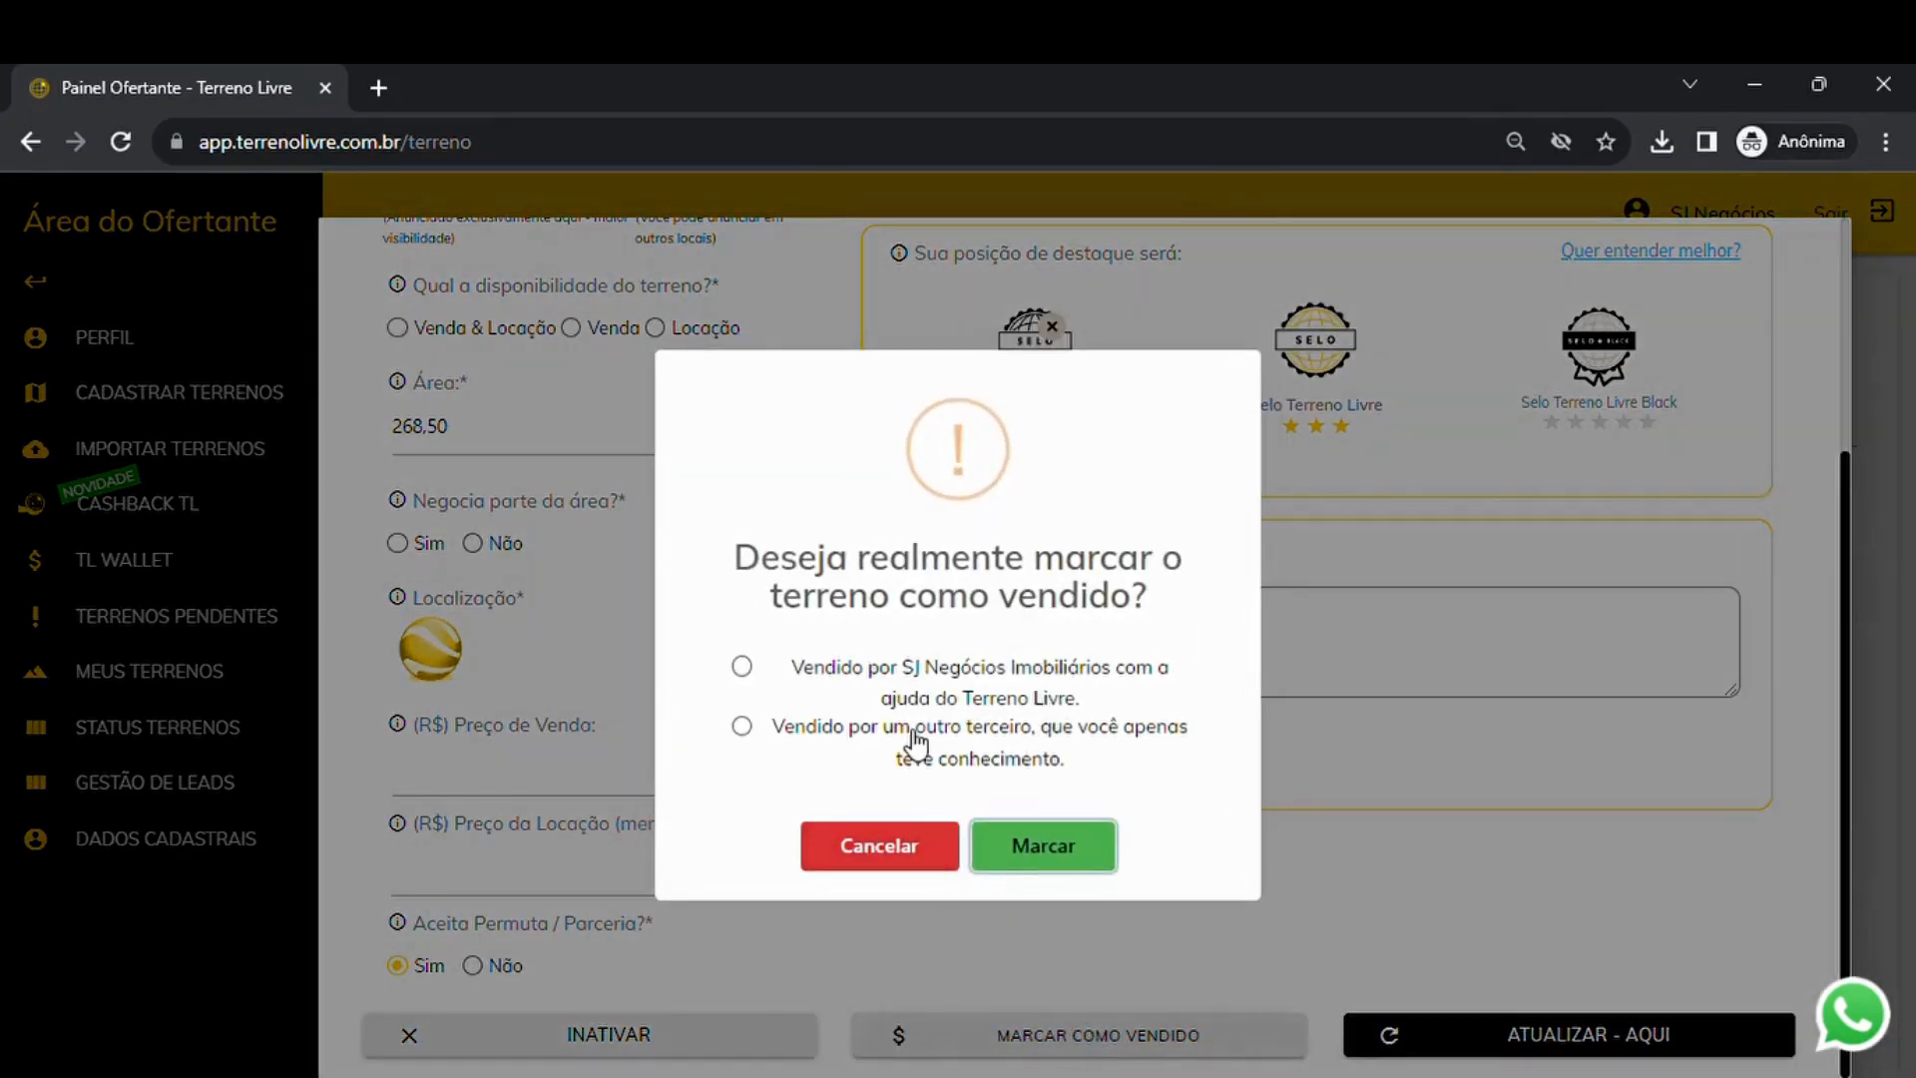
left_click(887, 688)
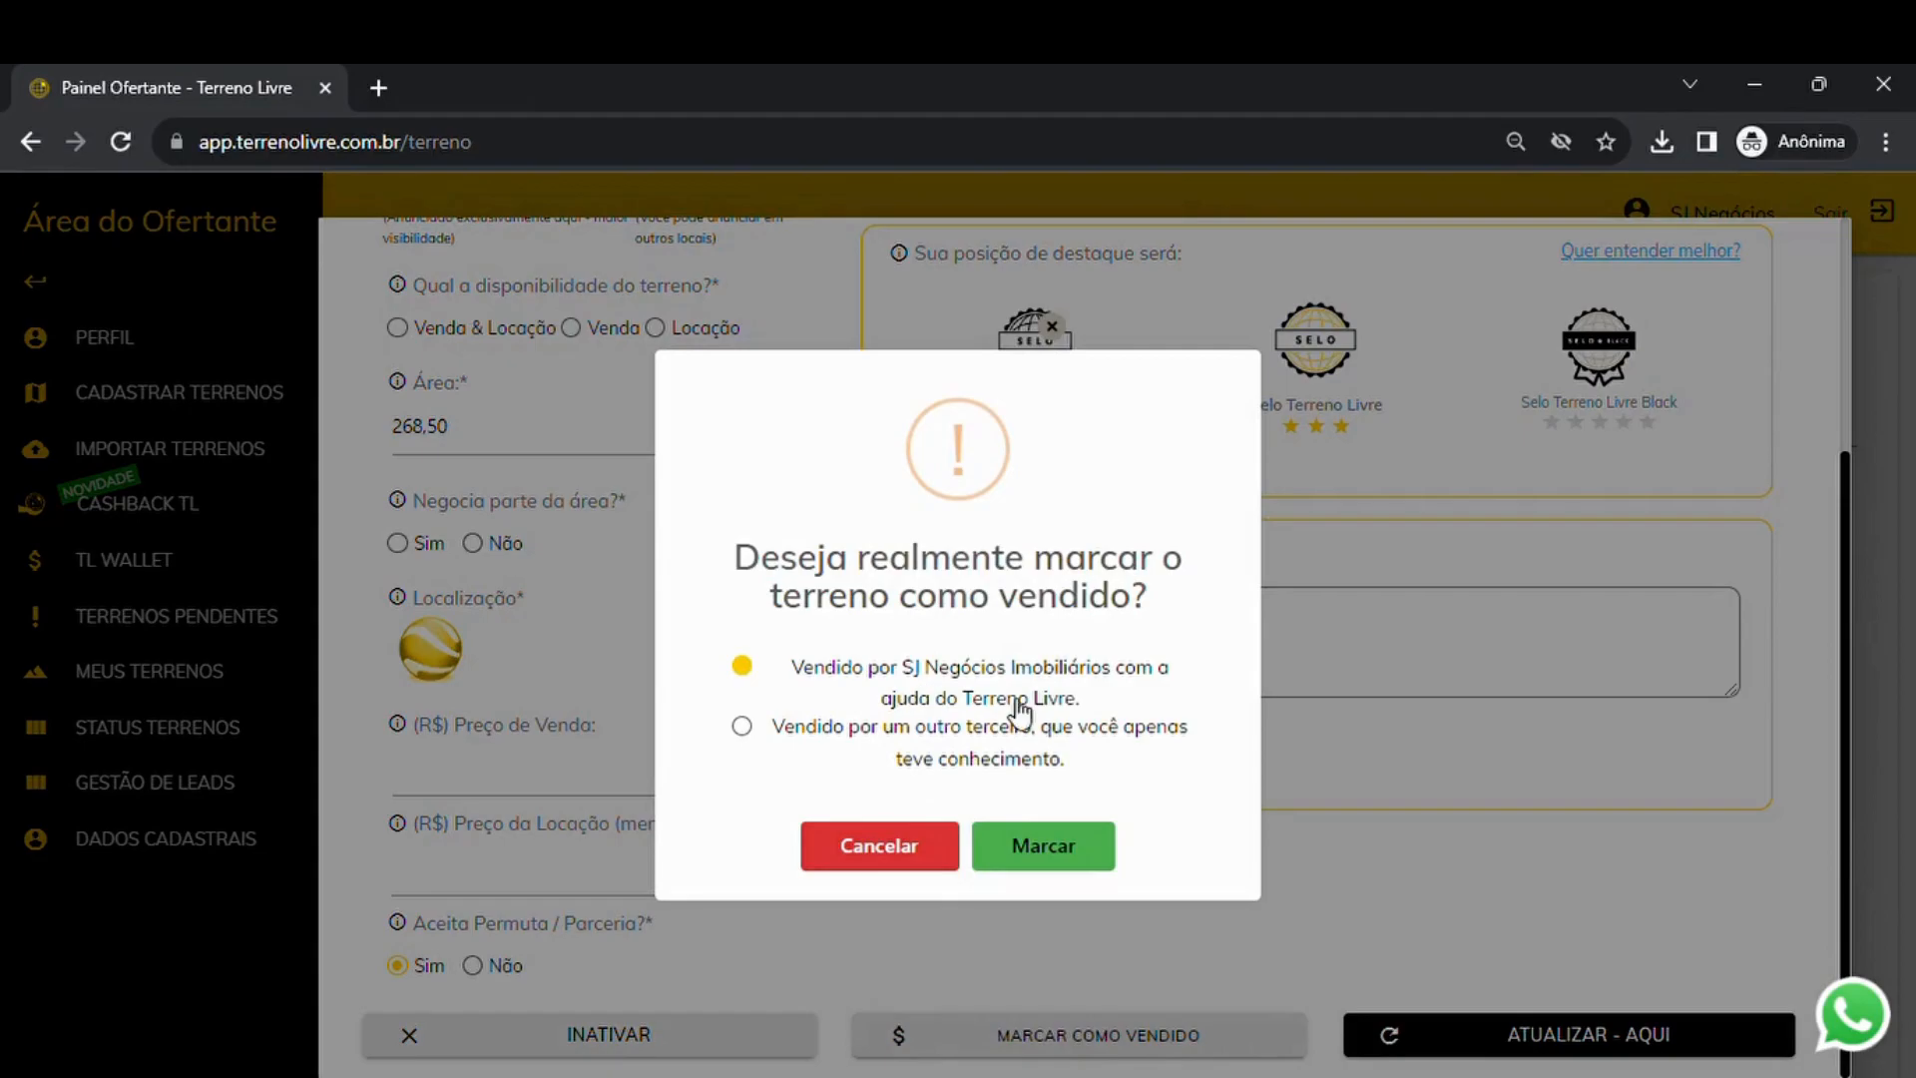
left_click(864, 740)
left_click(880, 857)
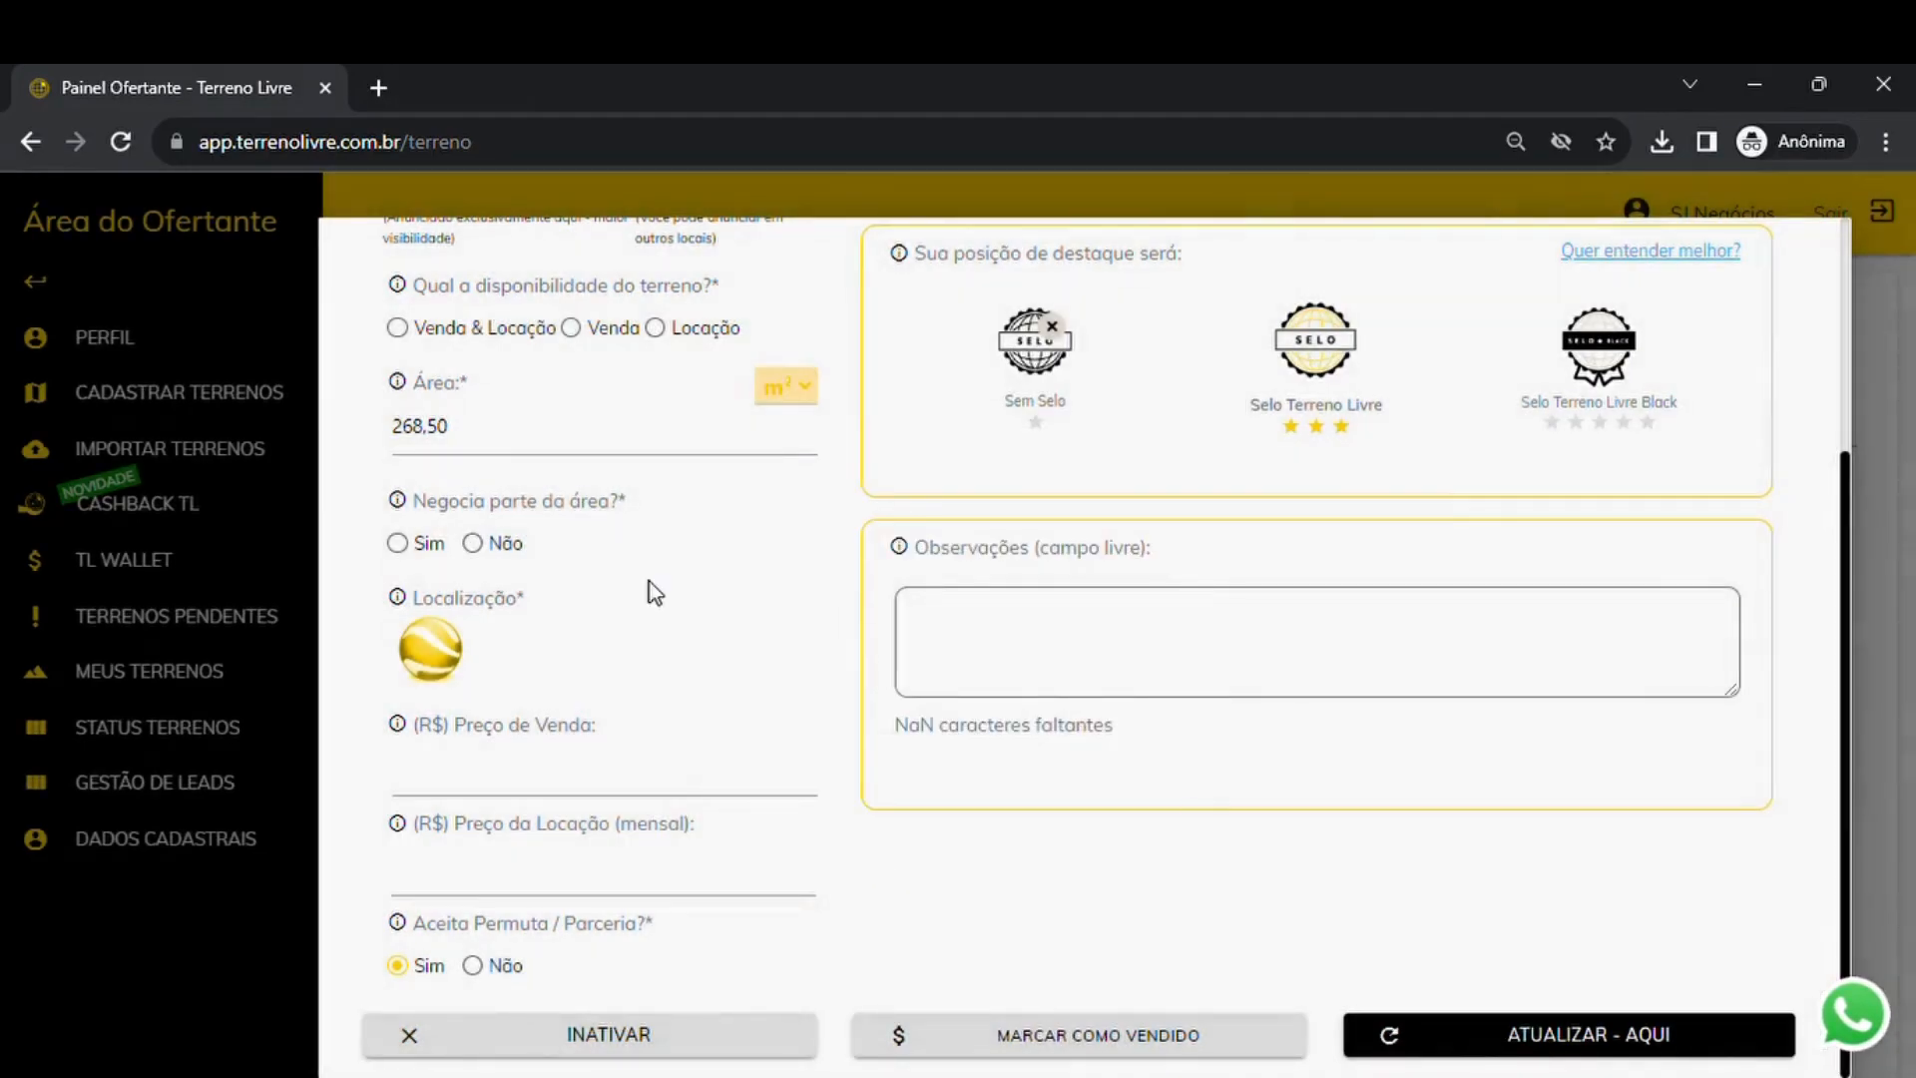
- Review the inactivation reasons for plot #VLM2N1, including PROPRIETÁRIO DESISTIU, and cancel the inactivation
left_click(593, 1038)
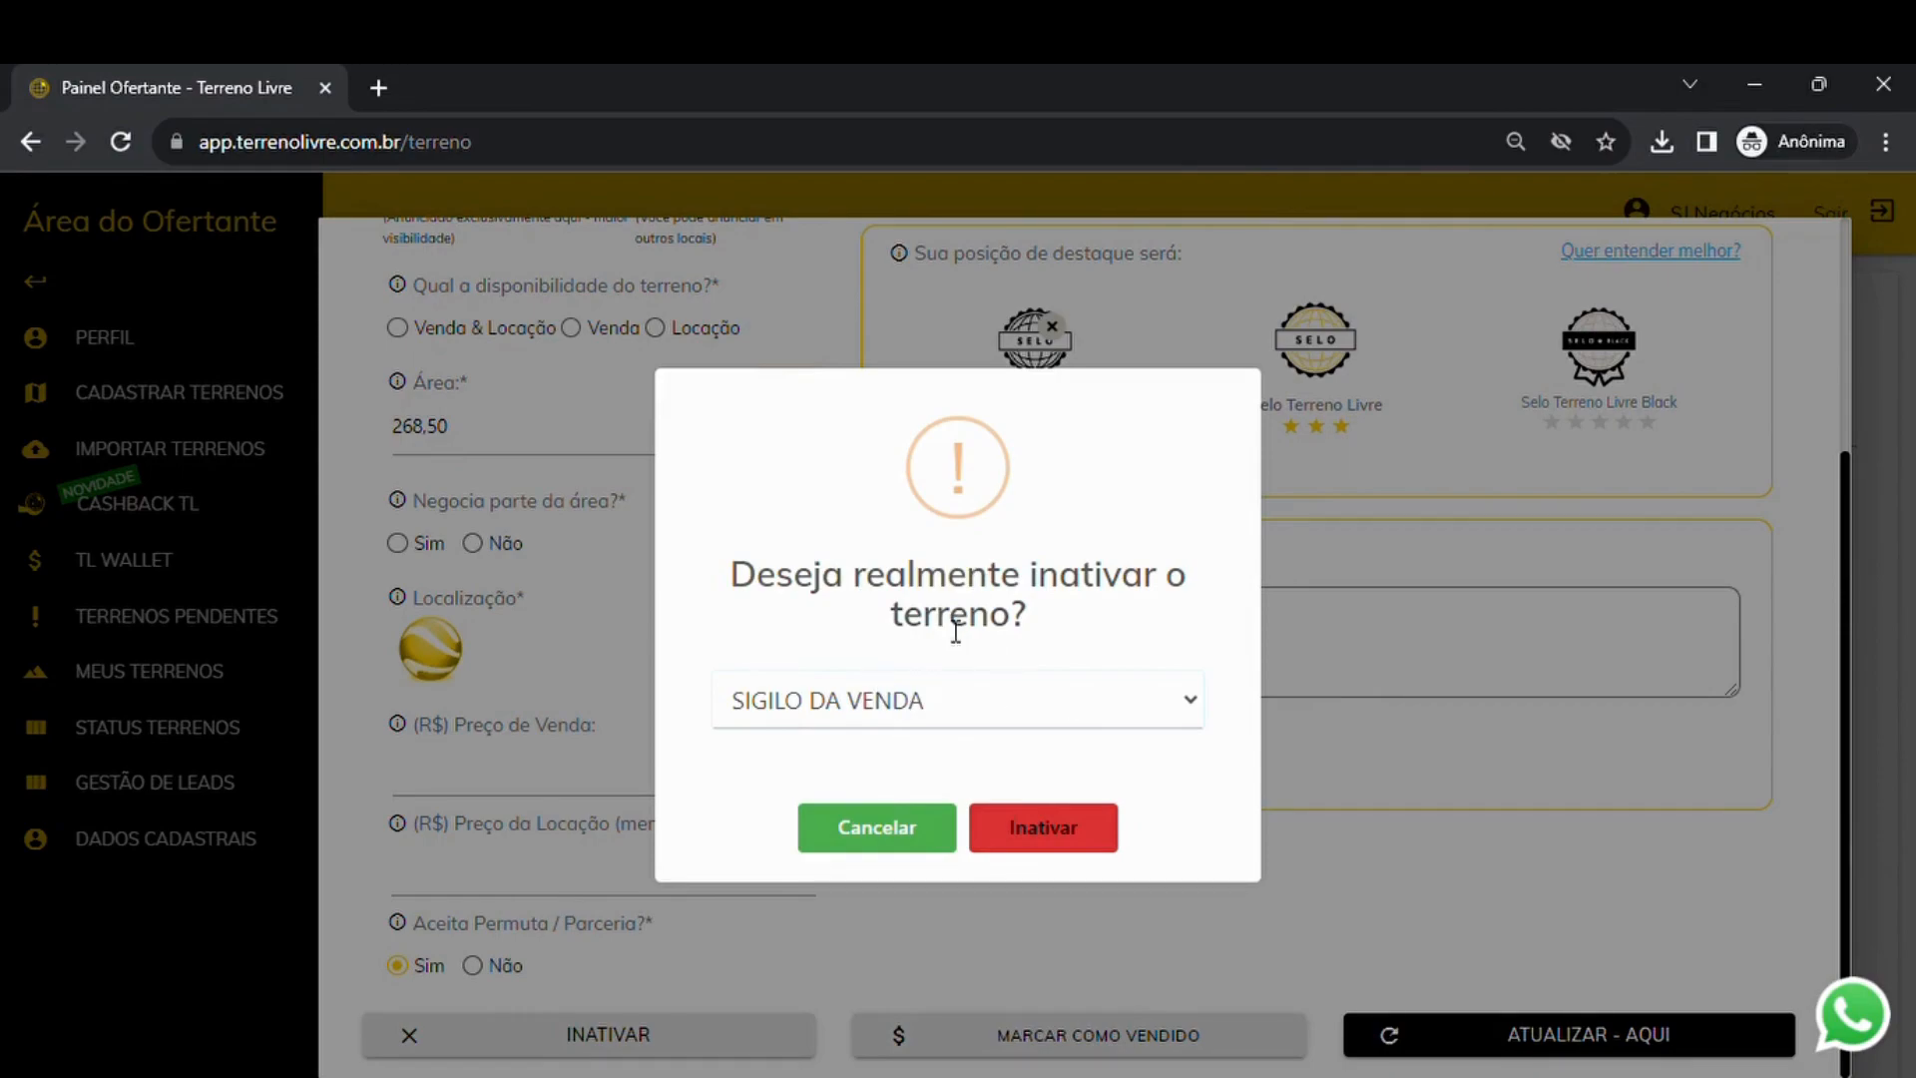
key("Down")
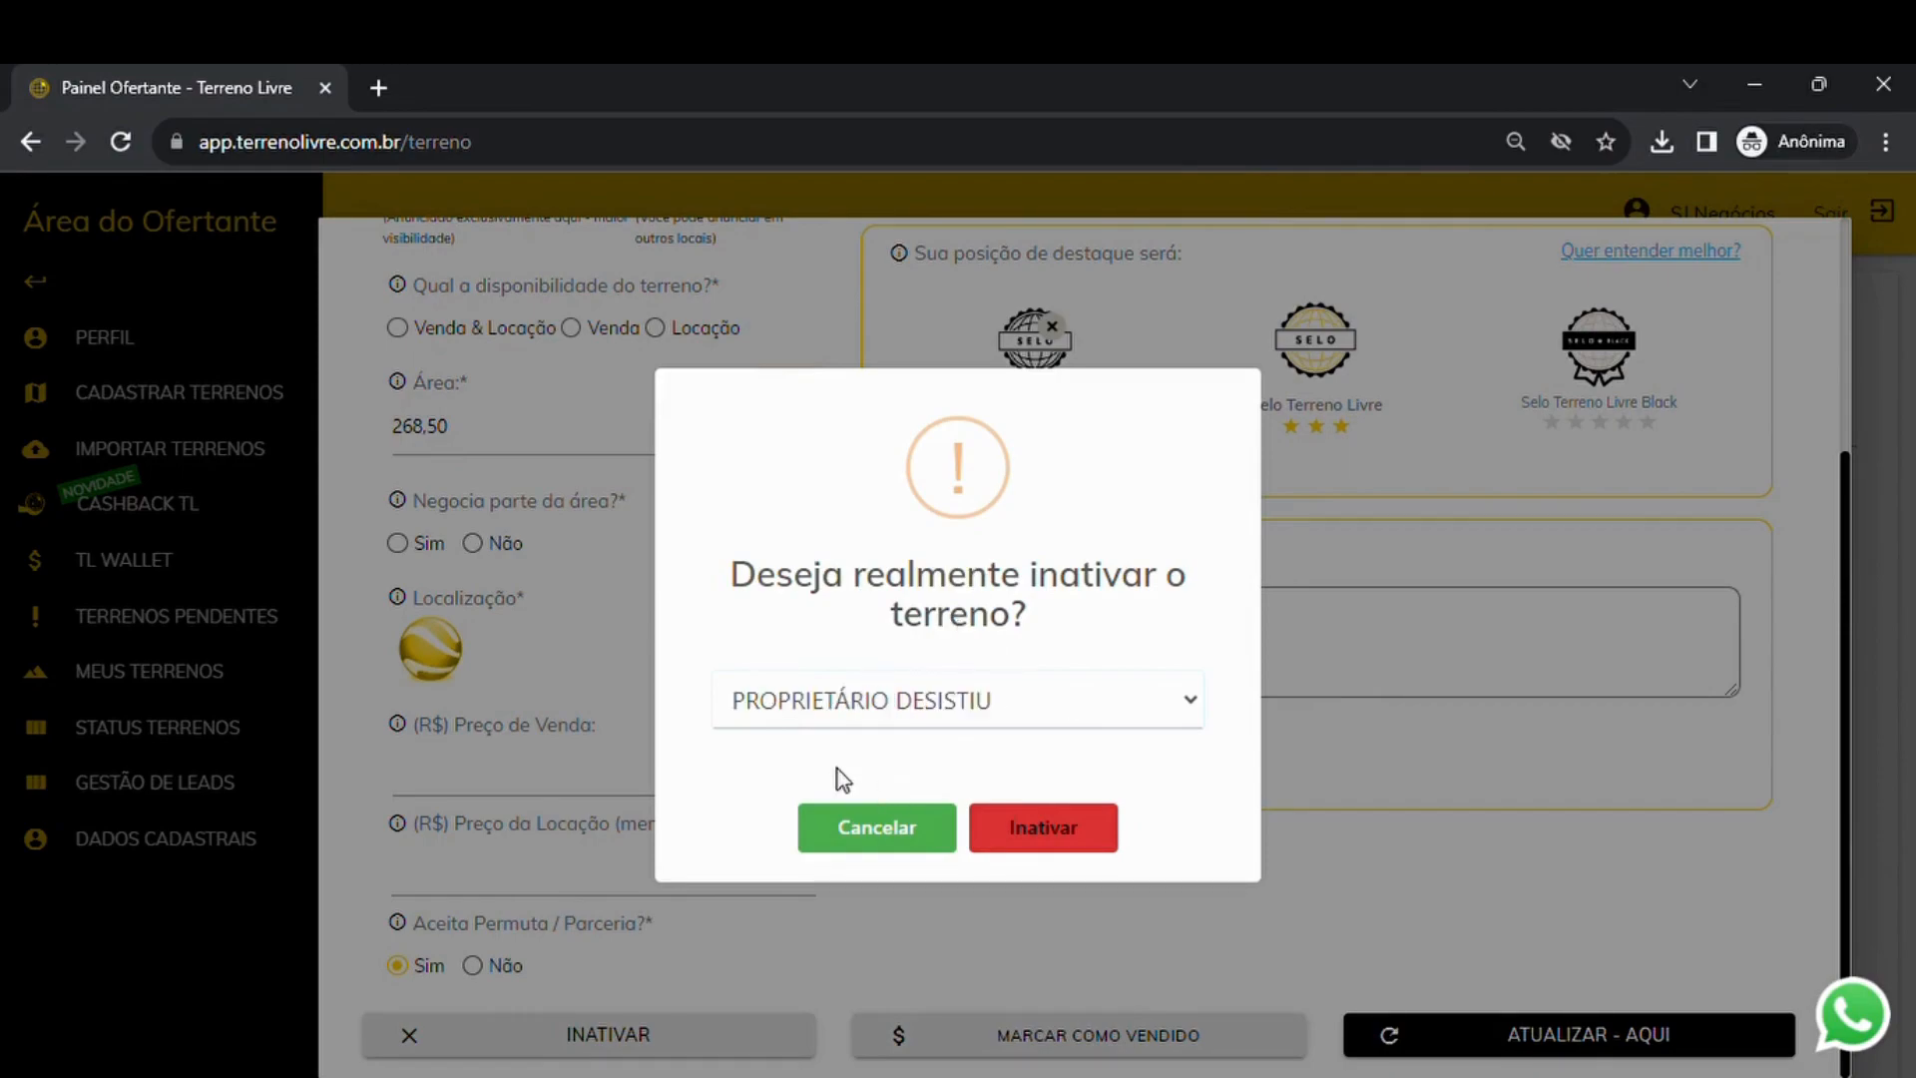
left_click(864, 833)
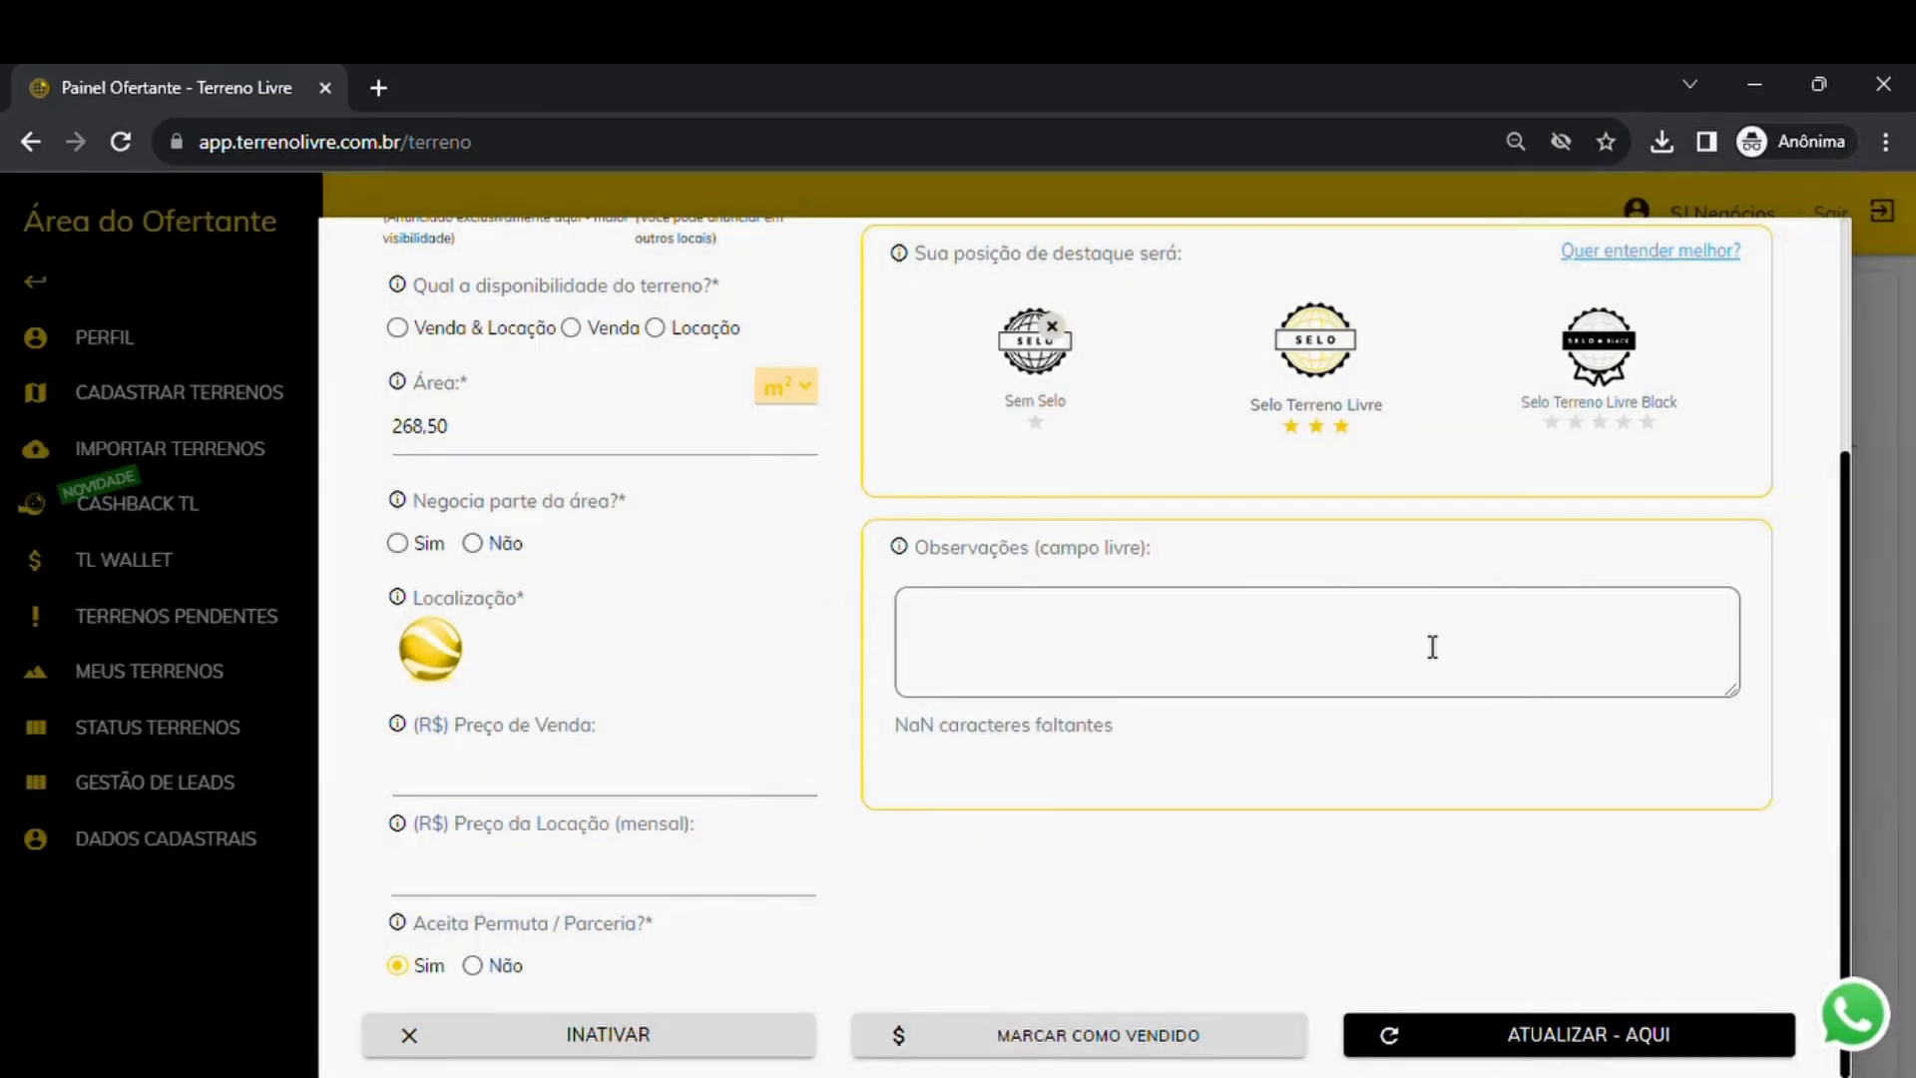
scroll(1269, 665, "up", 4)
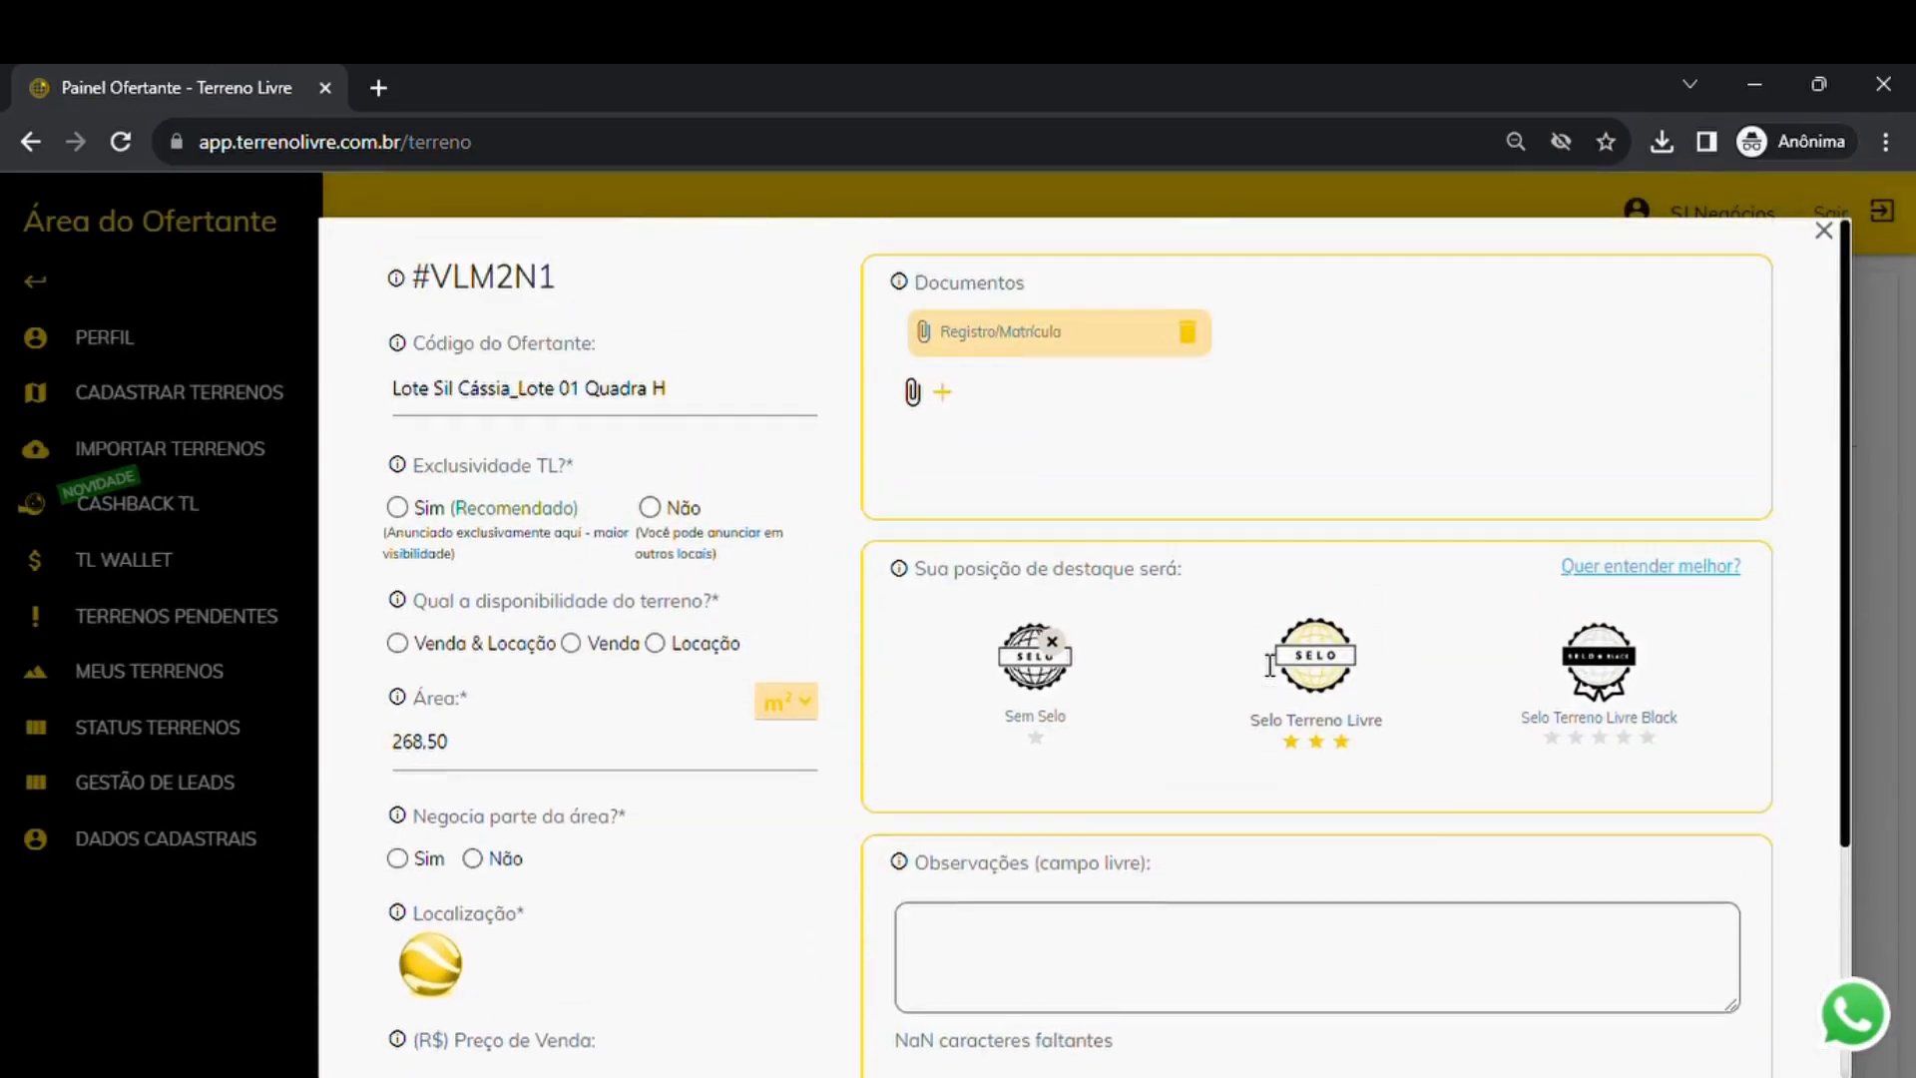